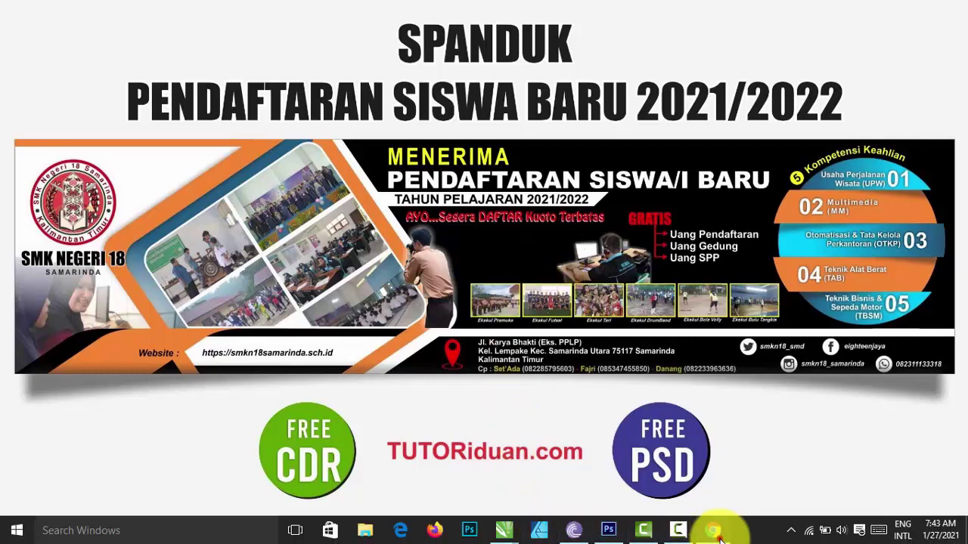
Step: Bring up the banner article in Chrome and scroll to its Format CDR font list
left_click(714, 530)
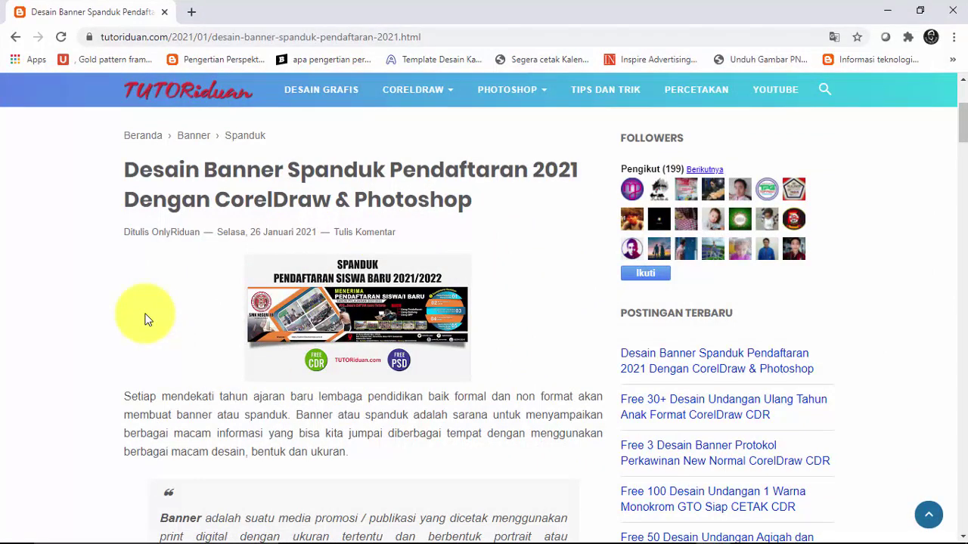
scroll(216, 306, "down", 1)
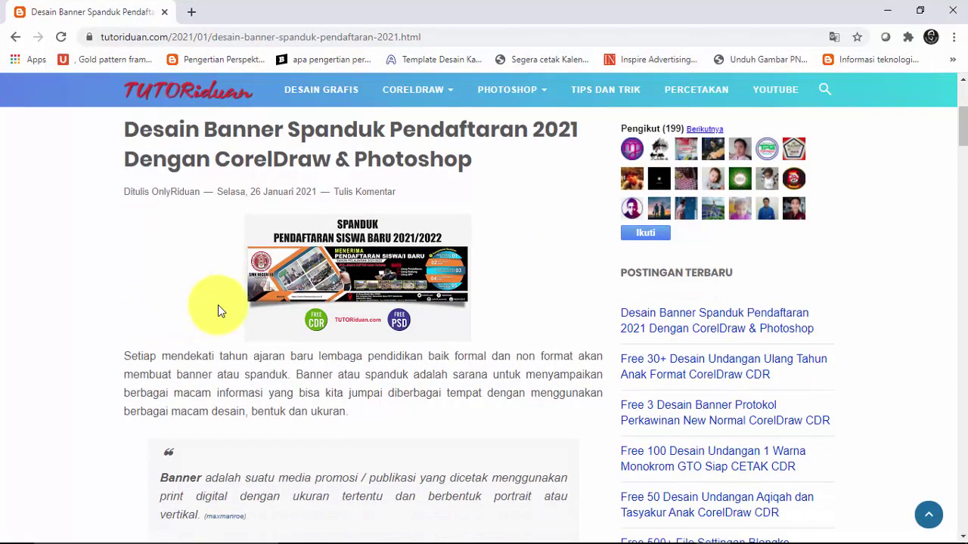
scroll(218, 308, "down", 3)
scroll(218, 310, "down", 3)
scroll(218, 310, "down", 2)
scroll(218, 310, "down", 1)
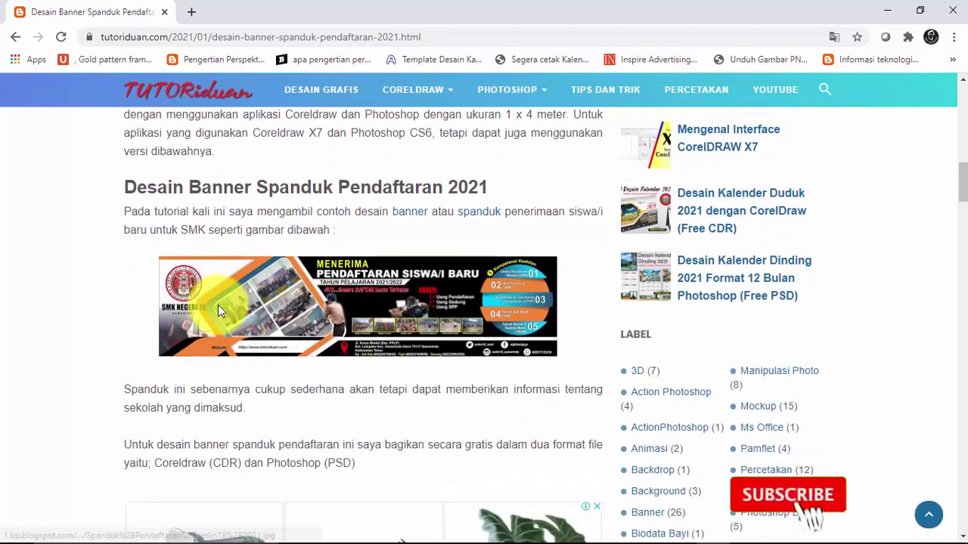
scroll(218, 310, "down", 1)
scroll(218, 310, "up", 1)
scroll(218, 310, "down", 1)
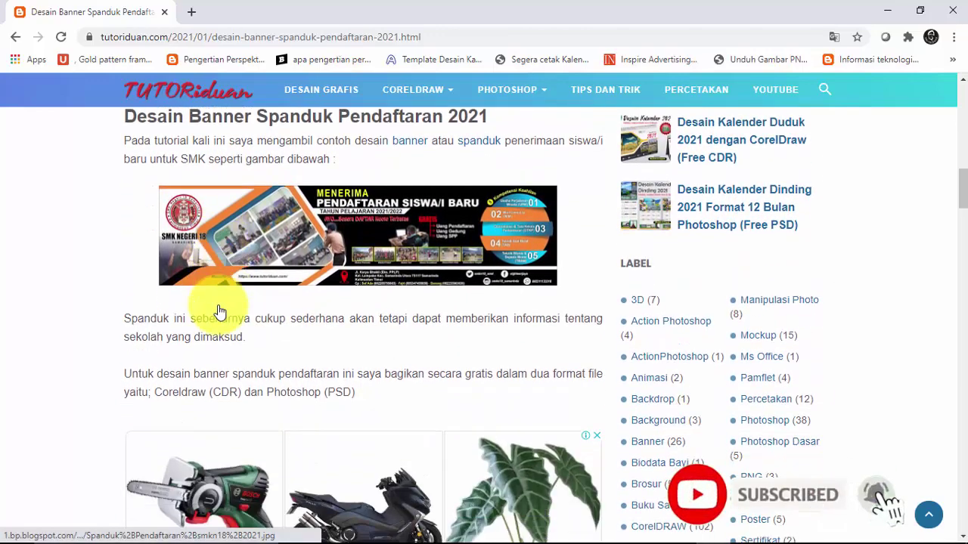
scroll(219, 310, "down", 2)
scroll(219, 310, "down", 1)
scroll(219, 310, "down", 2)
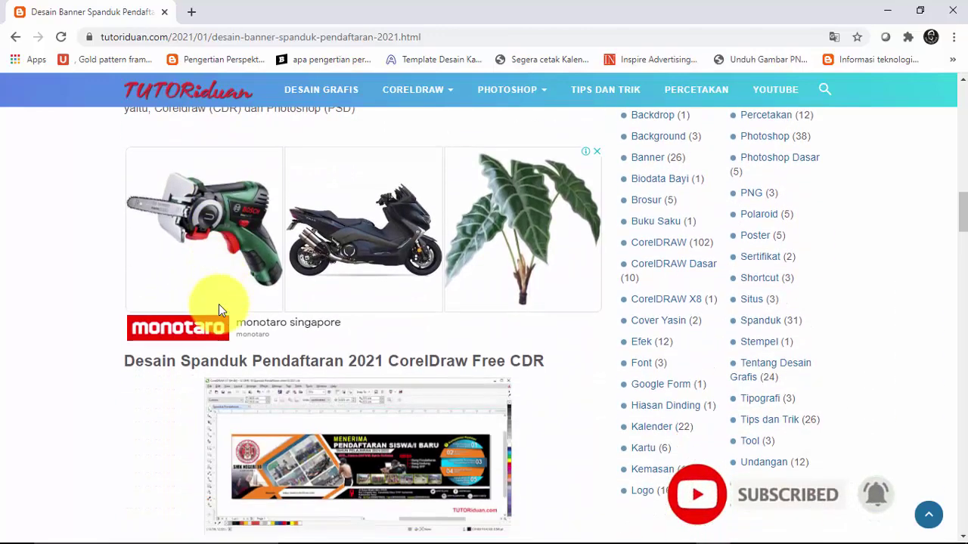
scroll(219, 310, "down", 3)
scroll(220, 310, "up", 1)
scroll(218, 307, "down", 1)
scroll(227, 310, "up", 1)
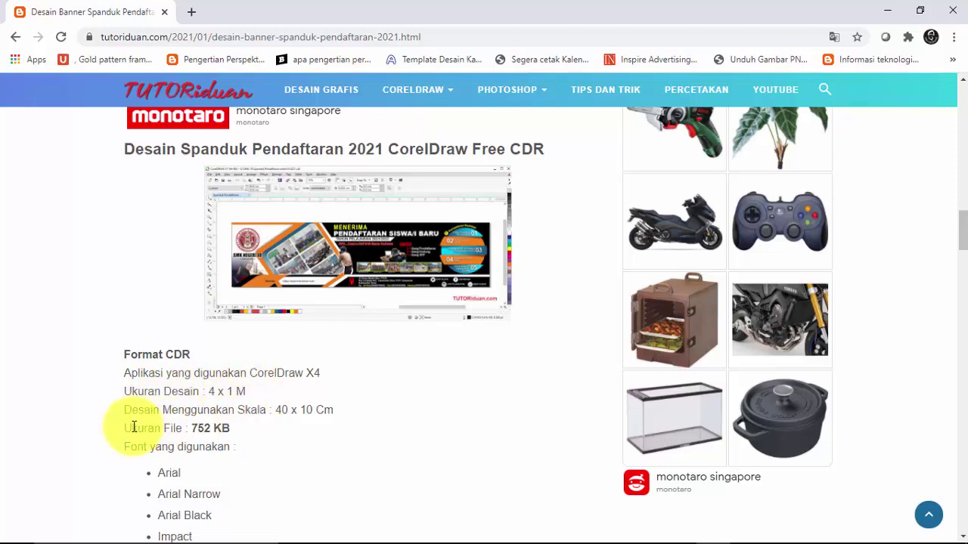
scroll(309, 404, "down", 1)
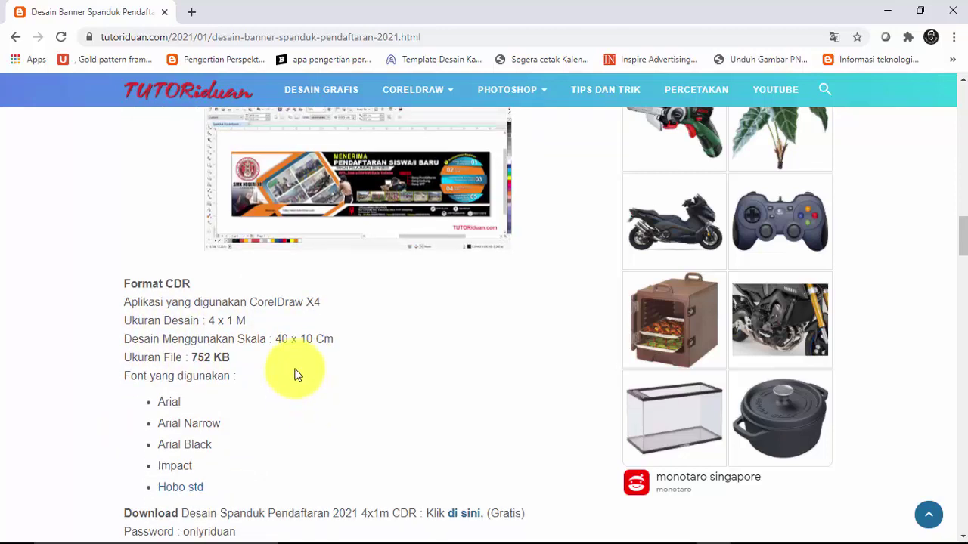
scroll(310, 349, "down", 1)
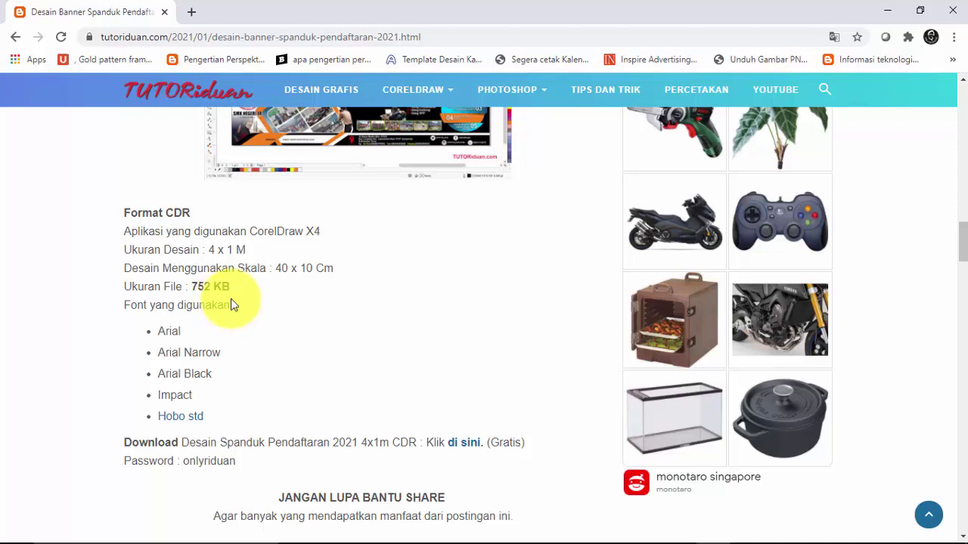
scroll(227, 302, "down", 1)
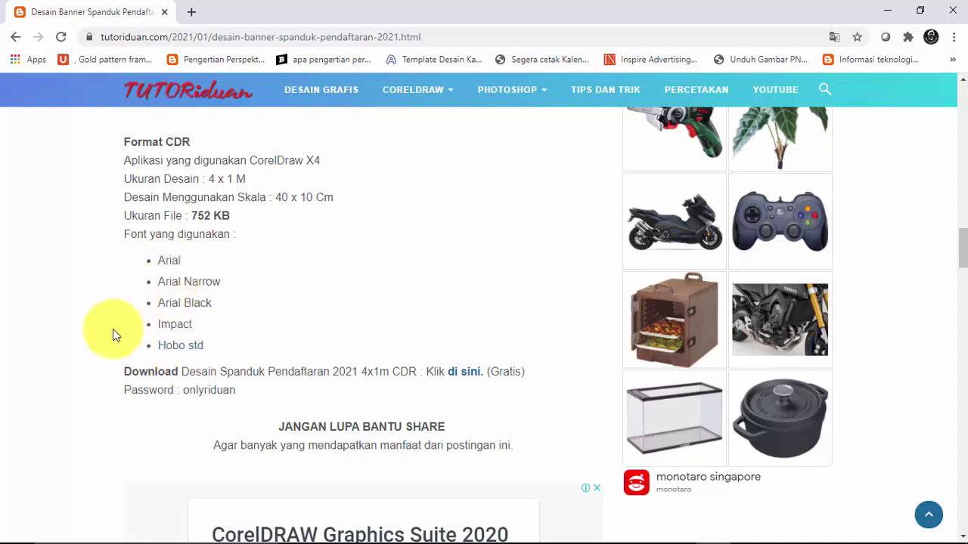
Step: Download the Hobo Std font from wFonts.com, then scroll the article to its PSD section
left_click(178, 346)
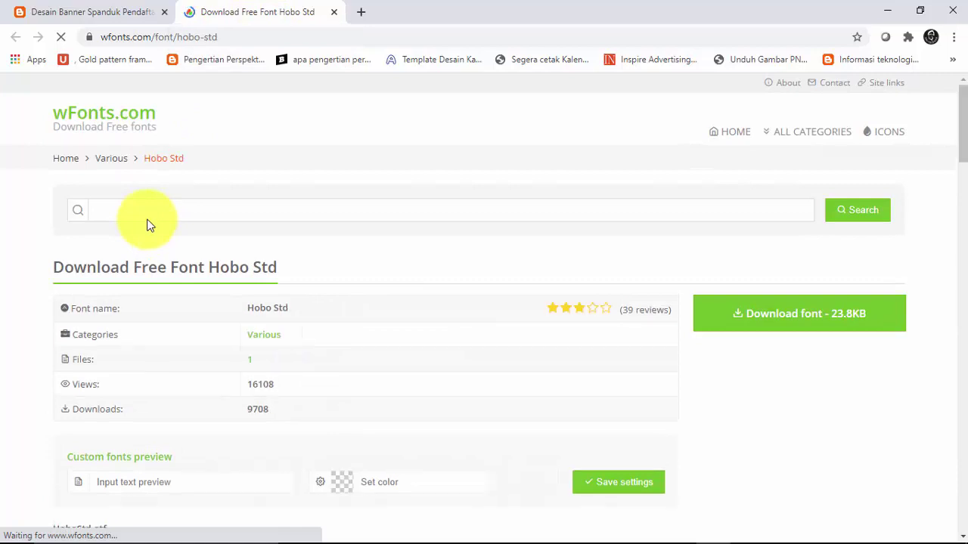
left_click(791, 317)
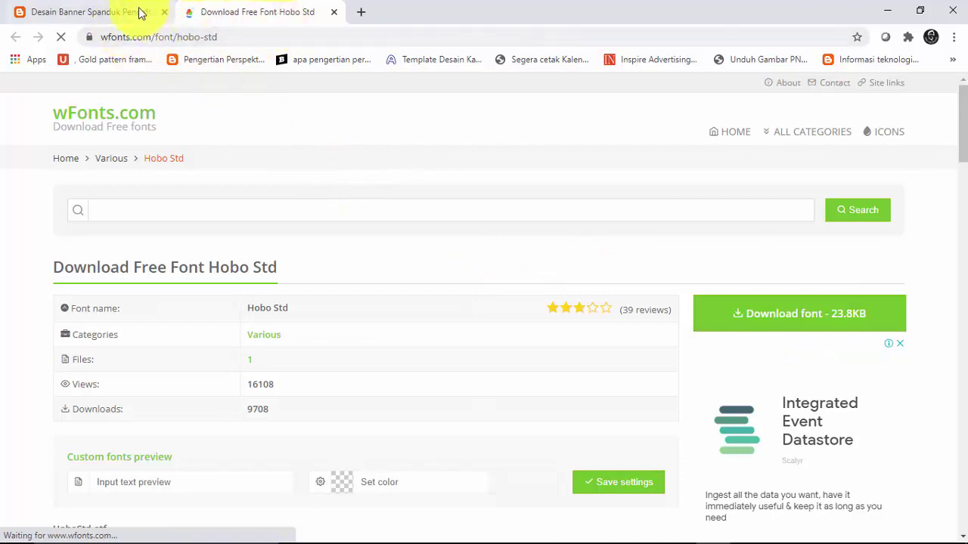
left_click(101, 12)
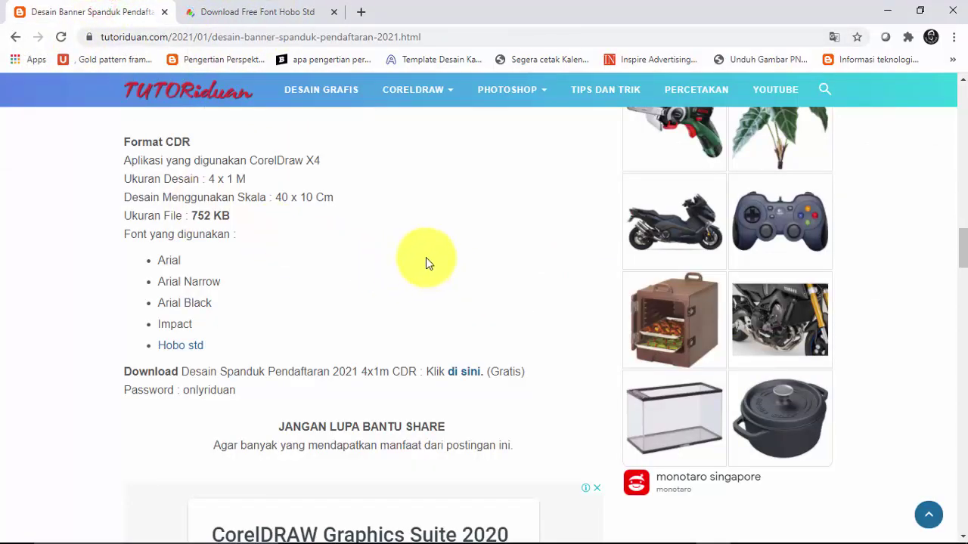
scroll(425, 261, "down", 1)
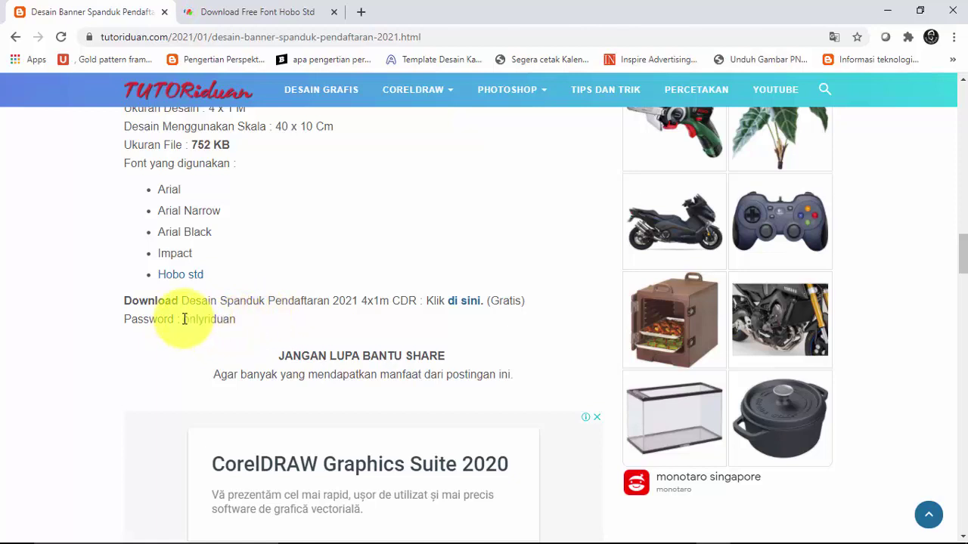
scroll(355, 269, "down", 1)
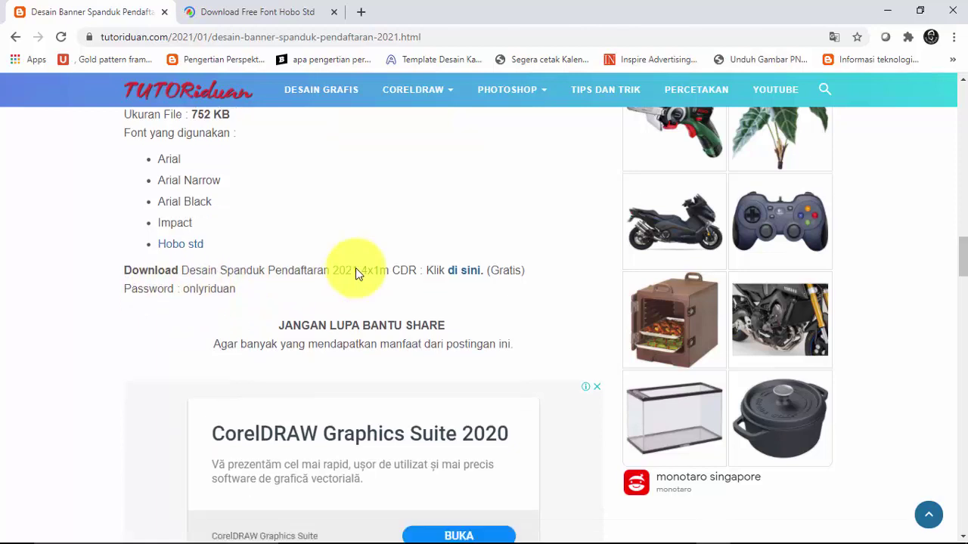
scroll(355, 269, "down", 5)
scroll(355, 269, "down", 3)
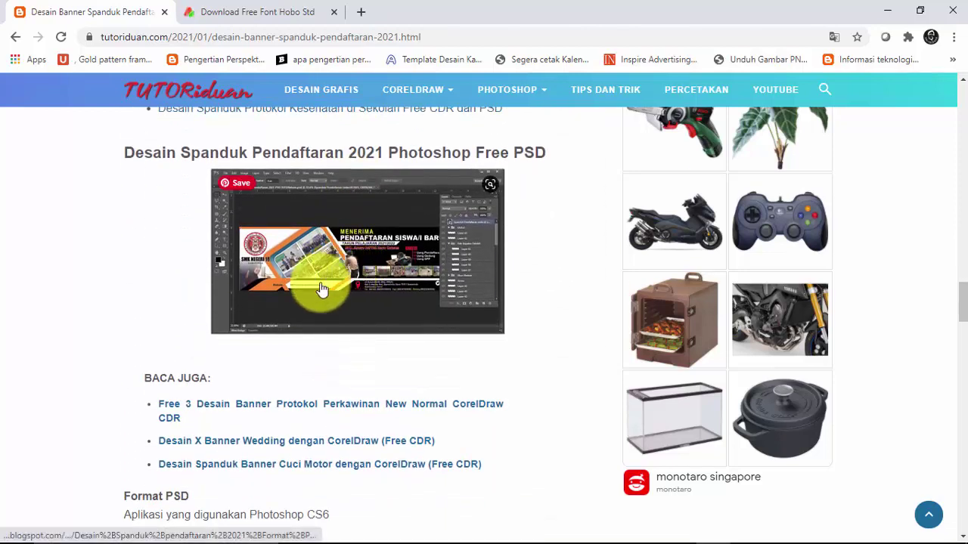
Step: Open the Format PSD 'di sini' link to the Google Drive download page
scroll(320, 276, "down", 3)
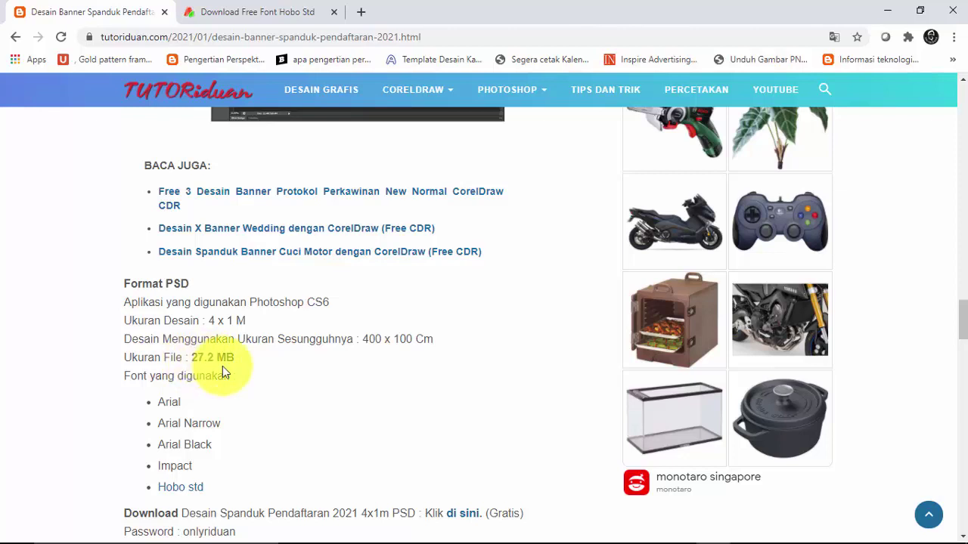
scroll(232, 364, "down", 2)
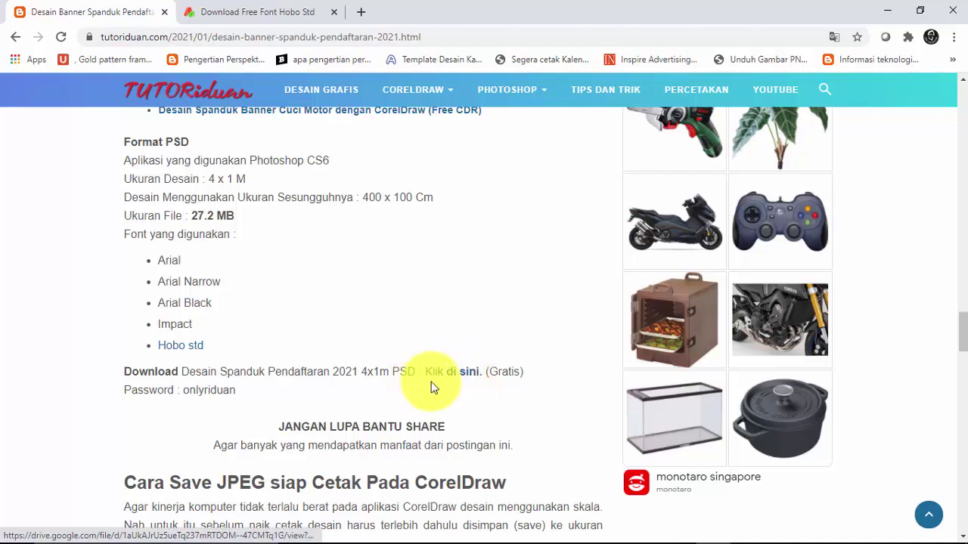
left_click(467, 378)
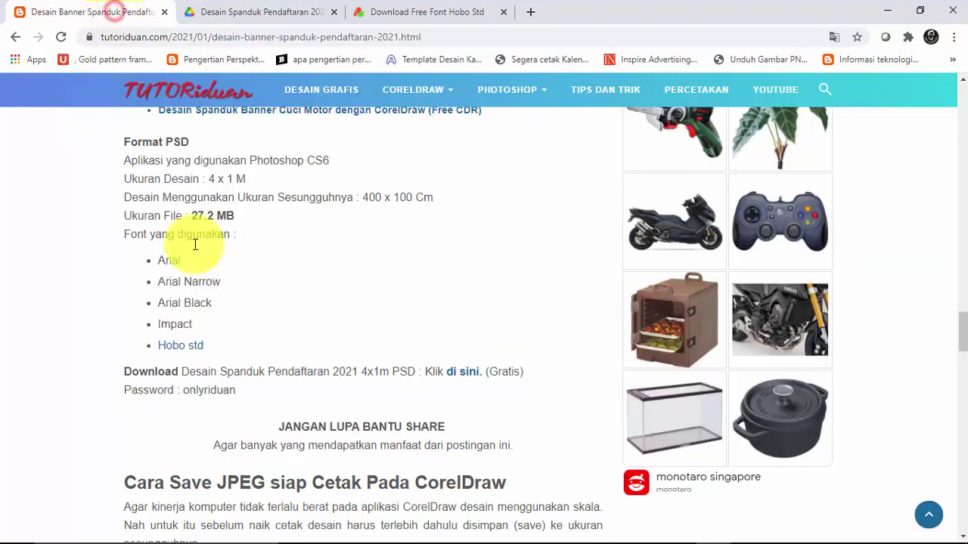
Step: Read the 'Cara Save JPEG siap Cetak Pada CorelDraw' export steps and settings screenshot
scroll(384, 267, "down", 3)
scroll(385, 266, "down", 1)
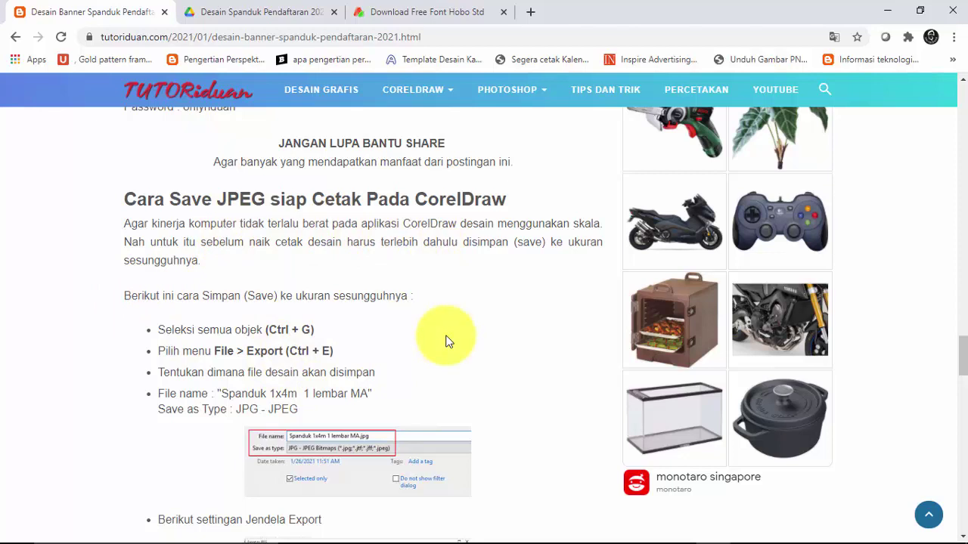
scroll(313, 325, "down", 2)
scroll(309, 324, "down", 2)
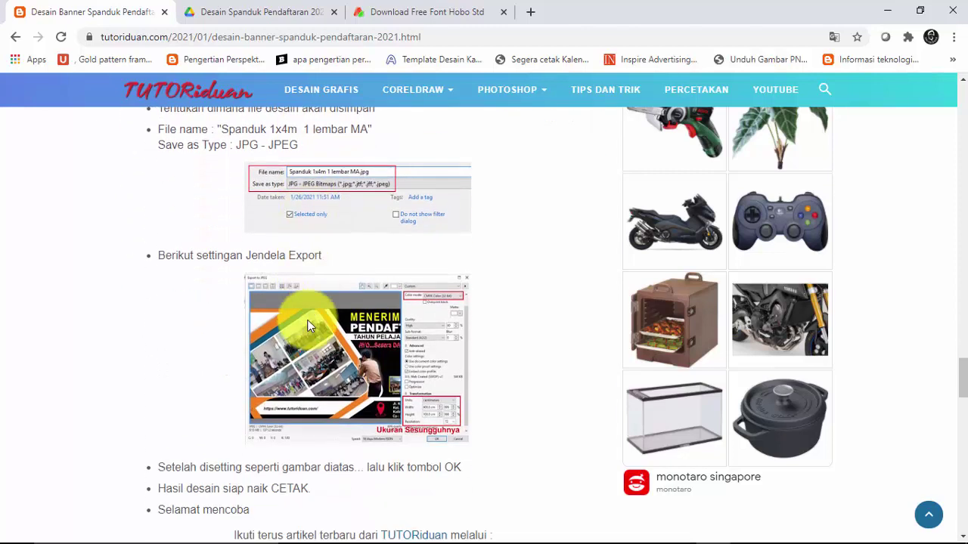
scroll(336, 371, "down", 1)
scroll(341, 371, "up", 3)
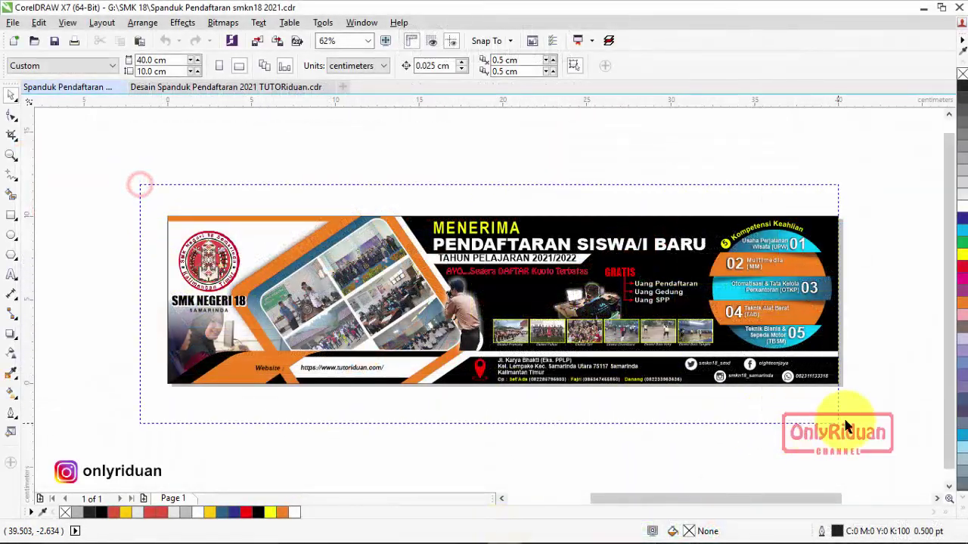
Step: Select and deselect the smkn18 banner, then settle on Desain Spanduk Pendaftaran 2021 TUTORiduan.cdr
left_click_drag(139, 185, 859, 421)
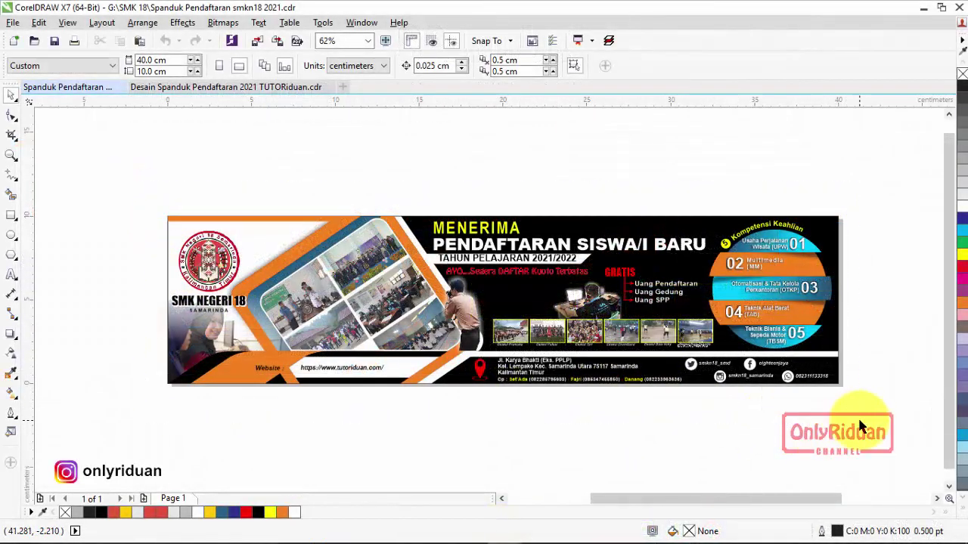
left_click(581, 188)
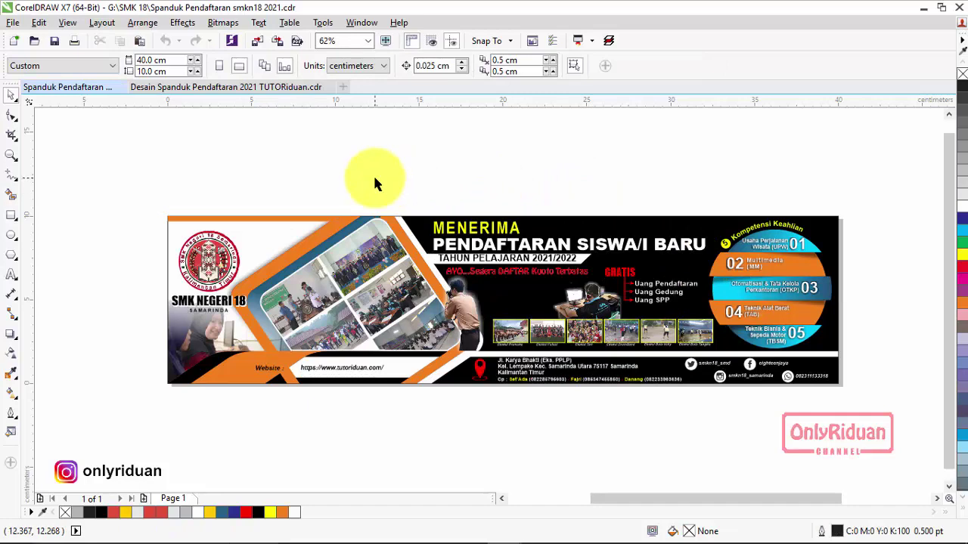
left_click(227, 89)
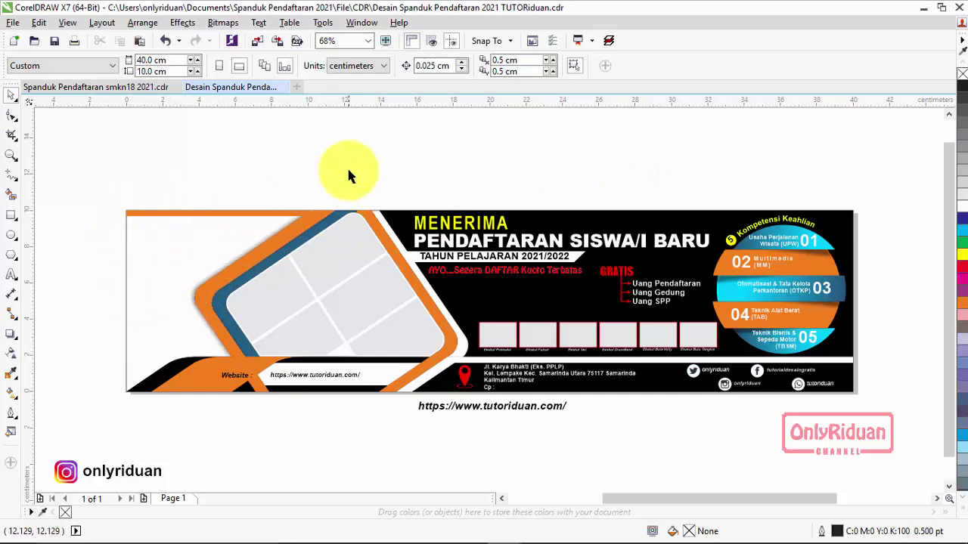
left_click(126, 89)
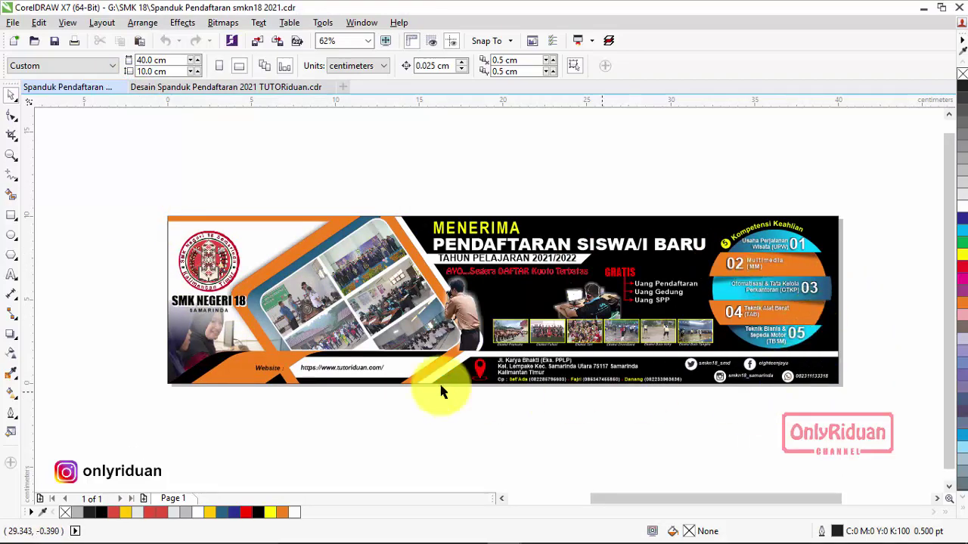
left_click(243, 88)
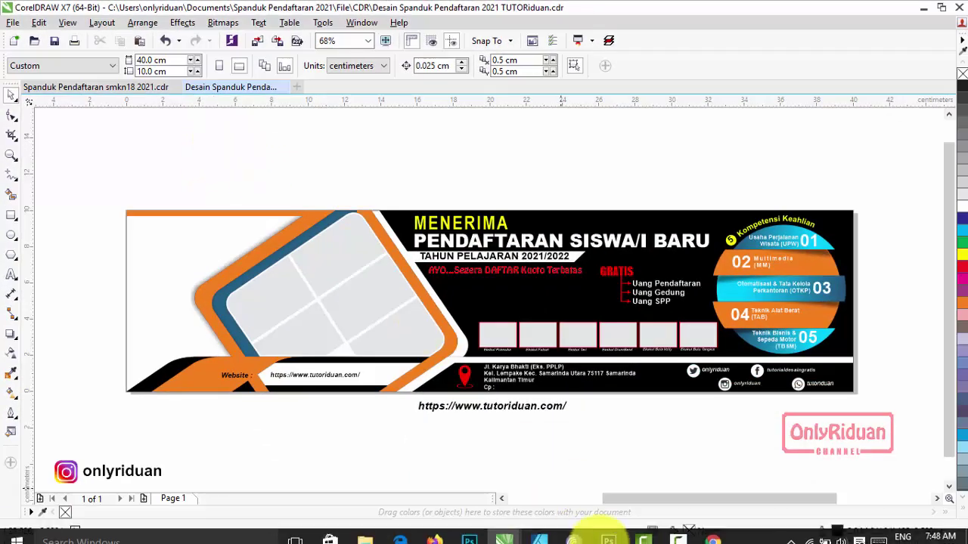
Step: Show the banner PSD in Photoshop and move the Ekskul Drumband layer down near GRATIS
left_click(603, 531)
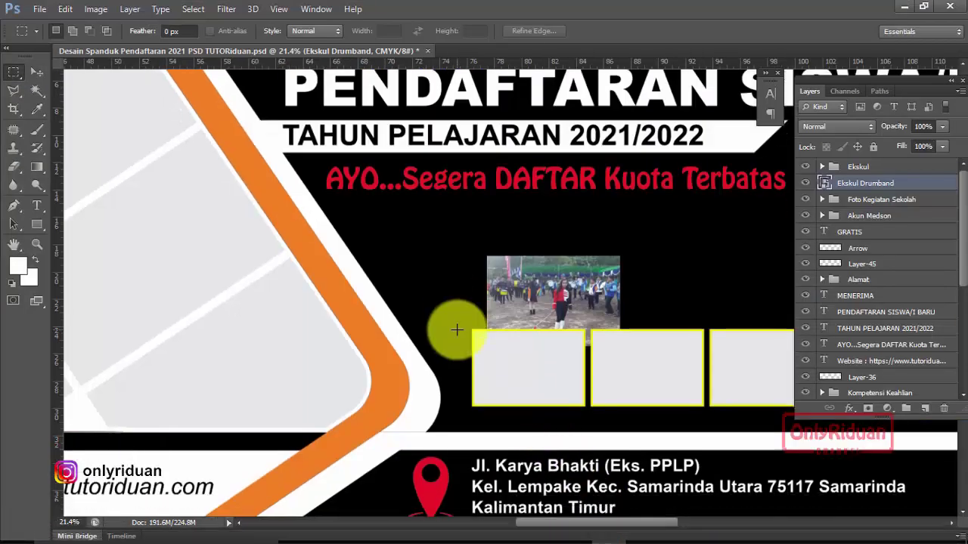
scroll(449, 299, "down", 3)
scroll(447, 296, "down", 3)
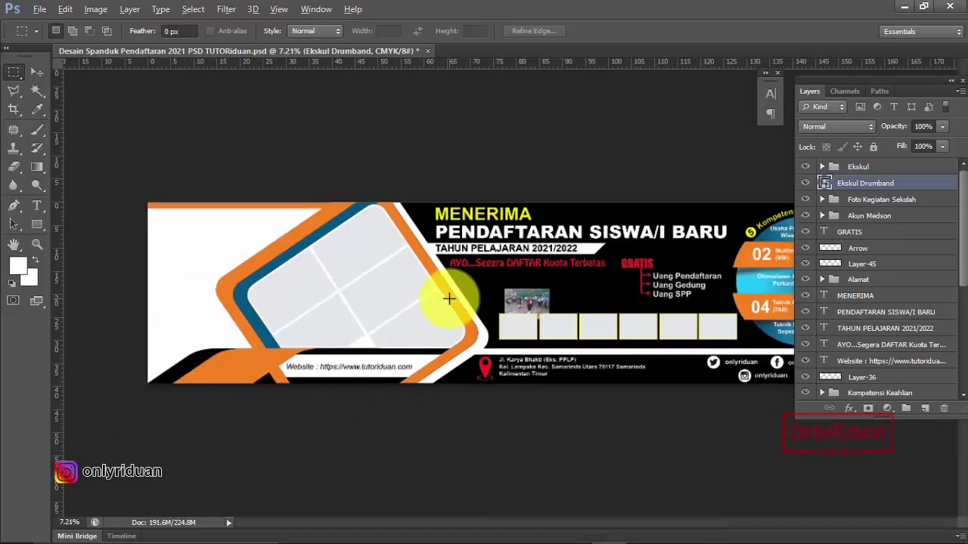
scroll(447, 296, "down", 2)
scroll(478, 289, "up", 1)
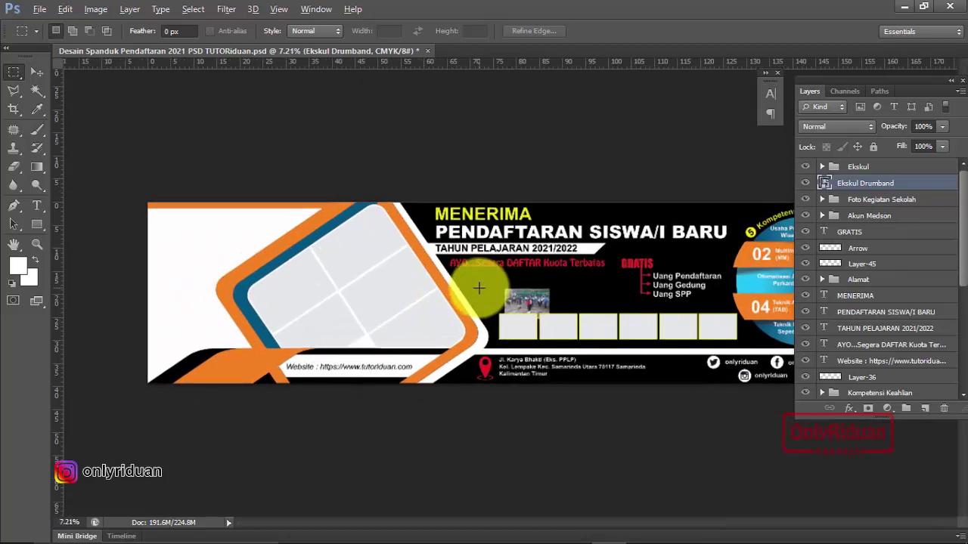
key("alt")
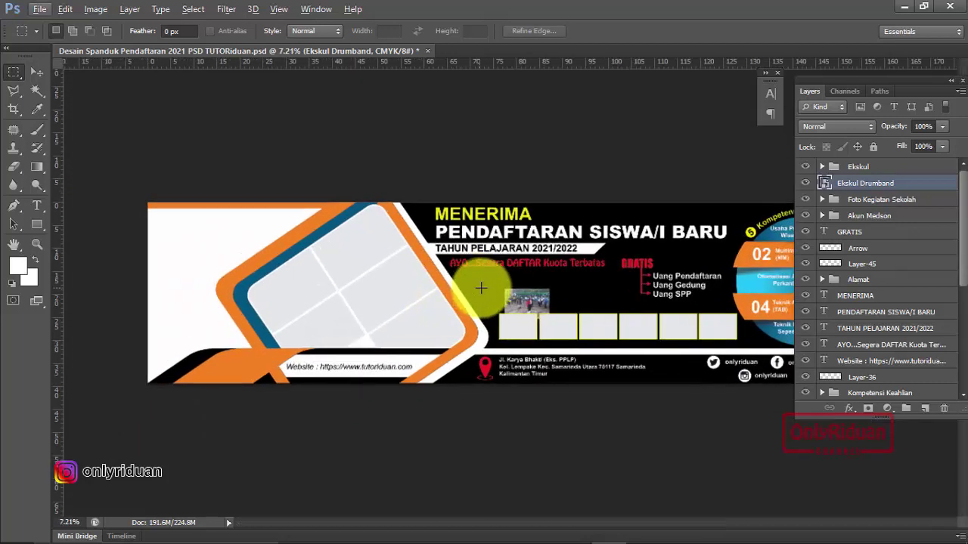
mouse_move(846, 183)
left_mouse_down()
mouse_move(910, 257)
mouse_move(943, 408)
left_mouse_up()
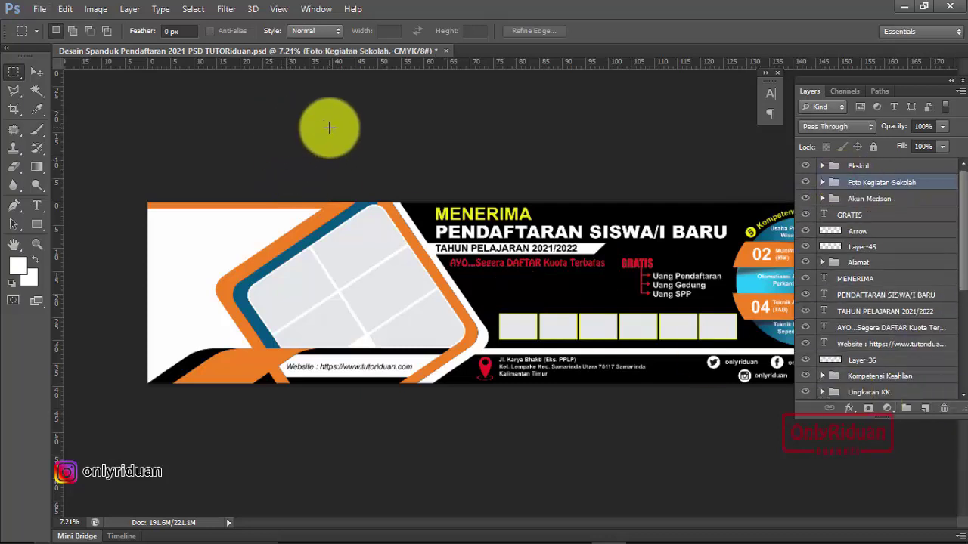
Step: Resize the banner in Image Size to 400 × 100 centimeters
left_click(92, 9)
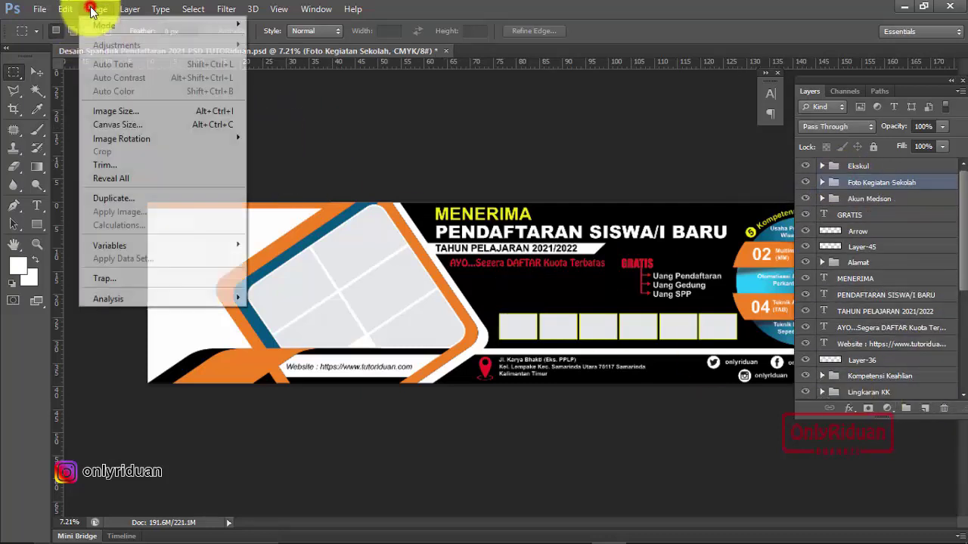
left_click(117, 112)
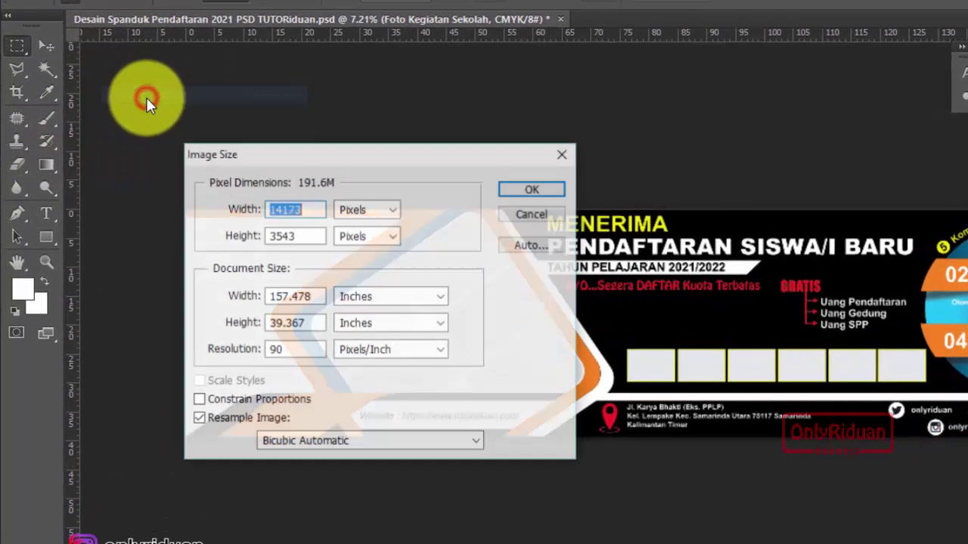
left_click_drag(388, 157, 544, 162)
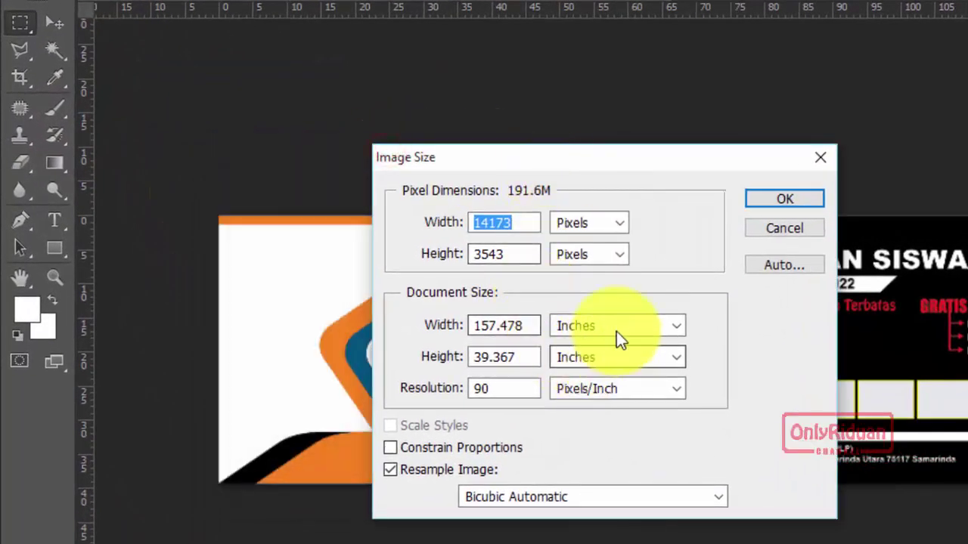
left_click(619, 327)
left_click(611, 384)
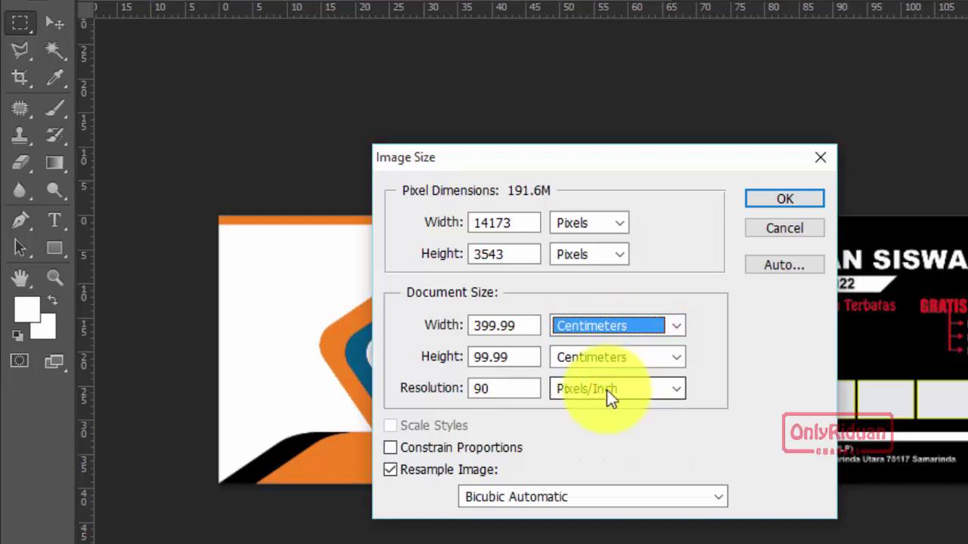
double_click(516, 326)
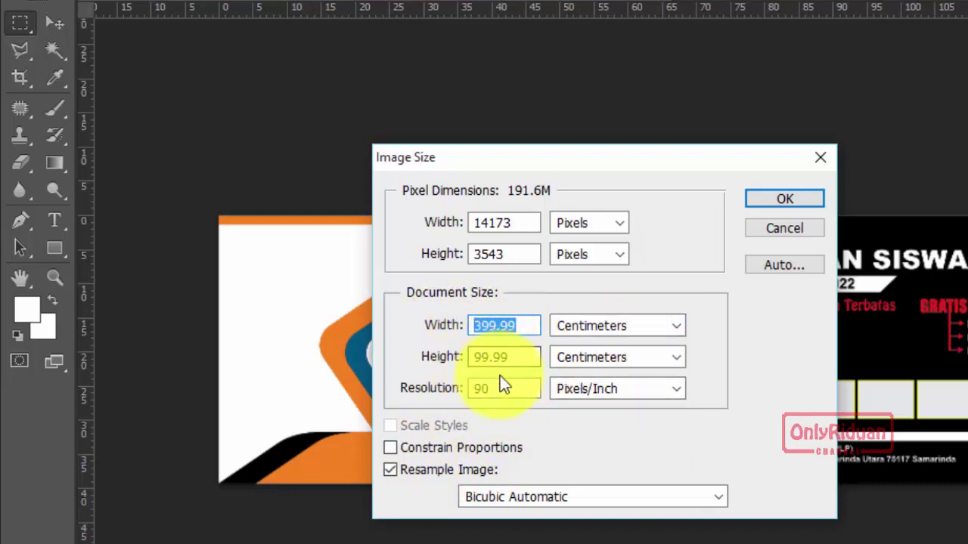
double_click(505, 355)
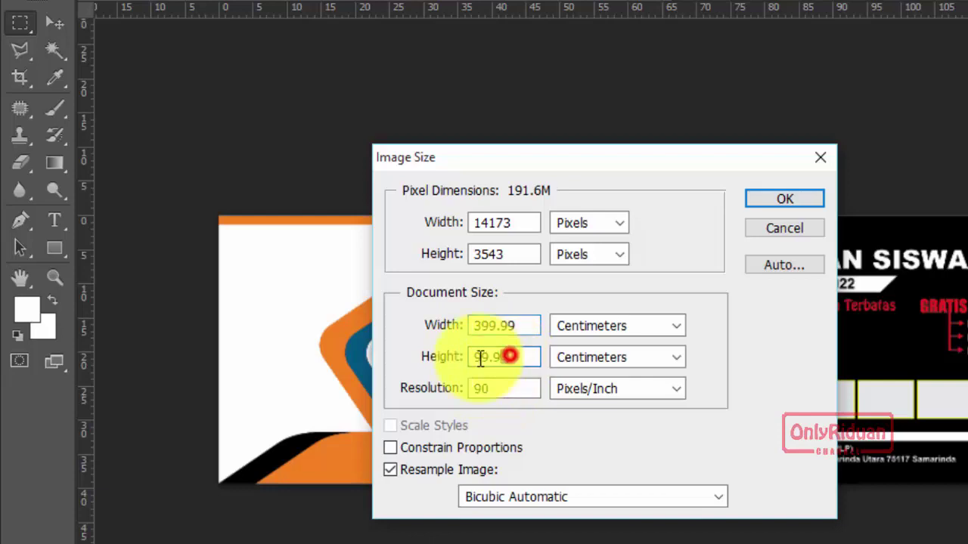
double_click(519, 324)
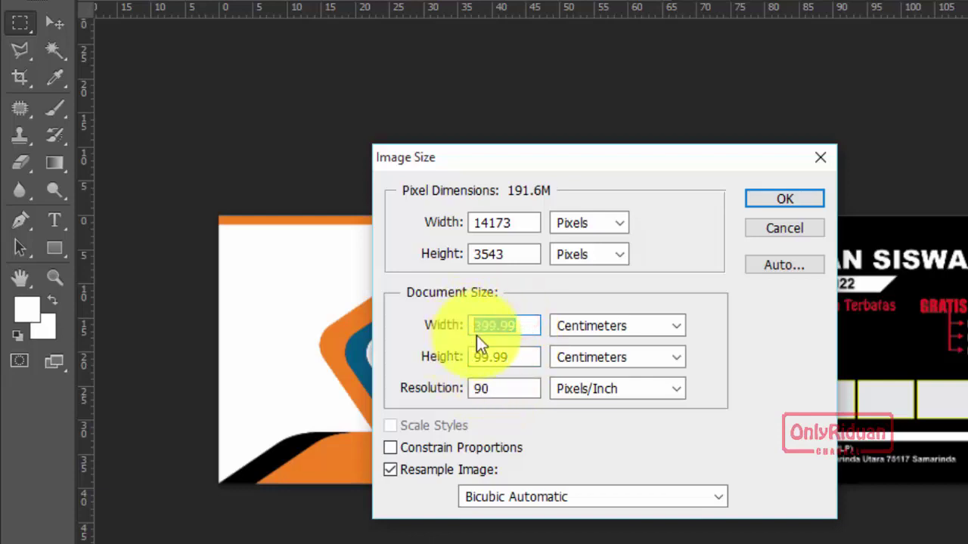
type("400")
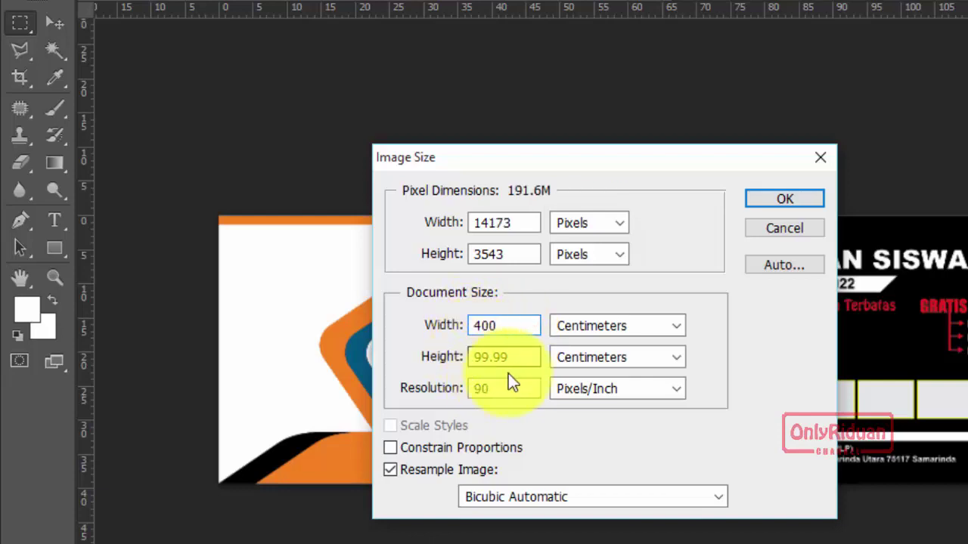
double_click(475, 357)
type("1")
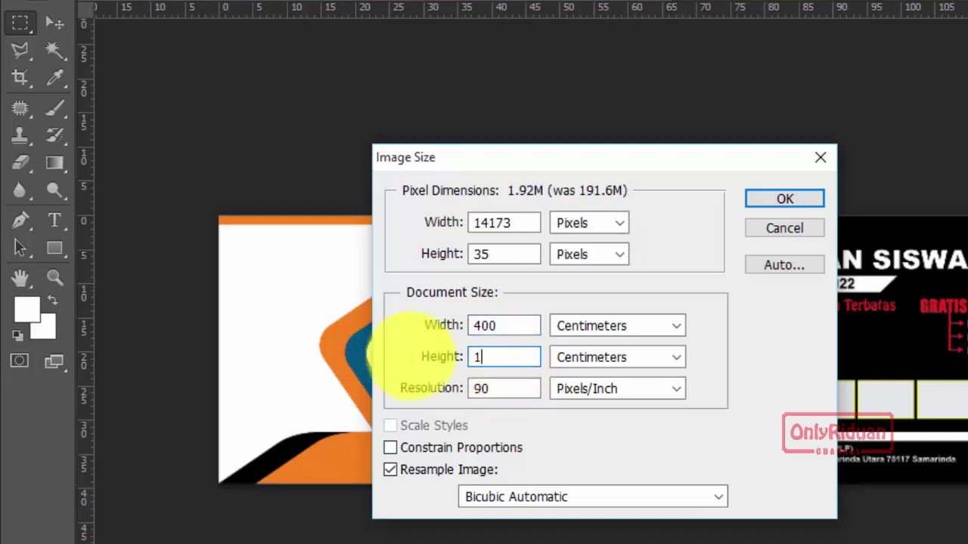
type("00")
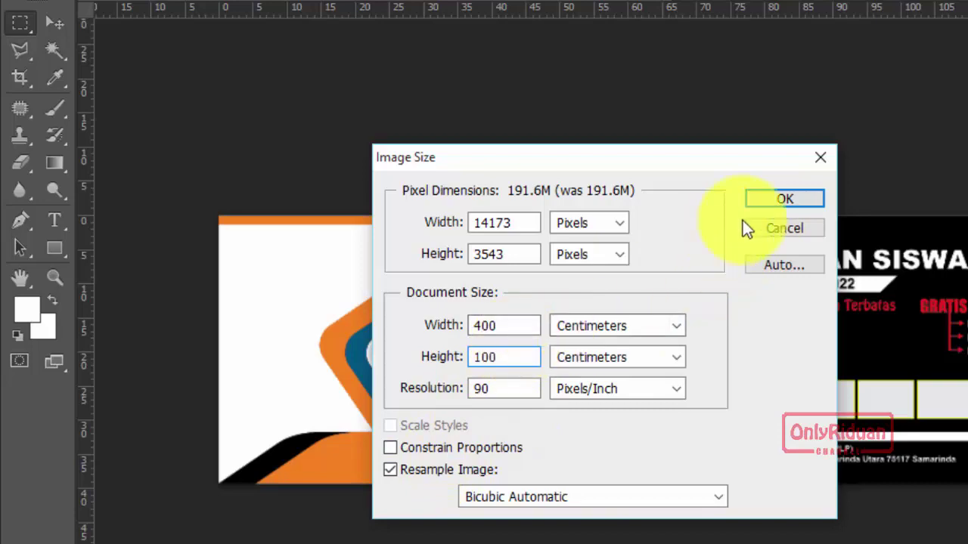
left_click(770, 200)
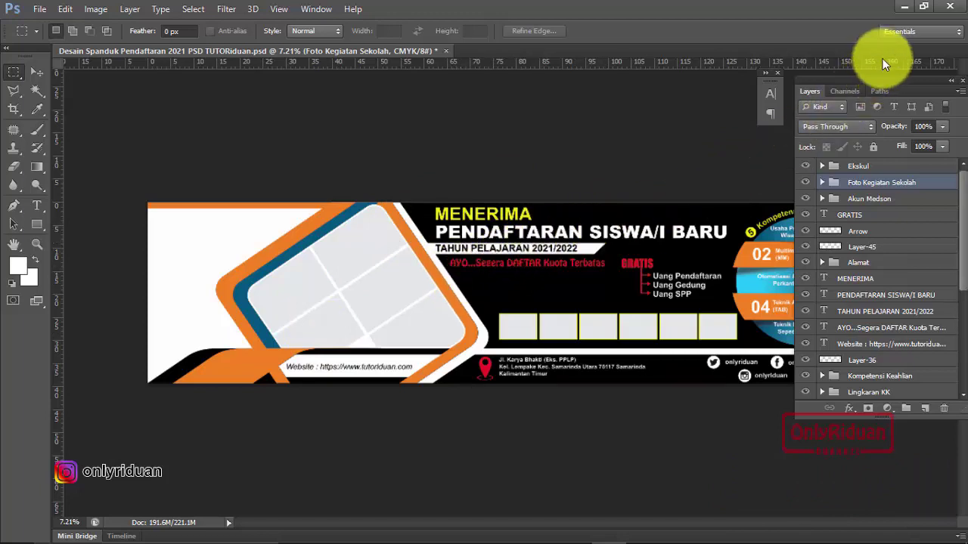
Step: Minimize Photoshop to get back to the TUTORiduan banner in CorelDRAW
left_click(903, 9)
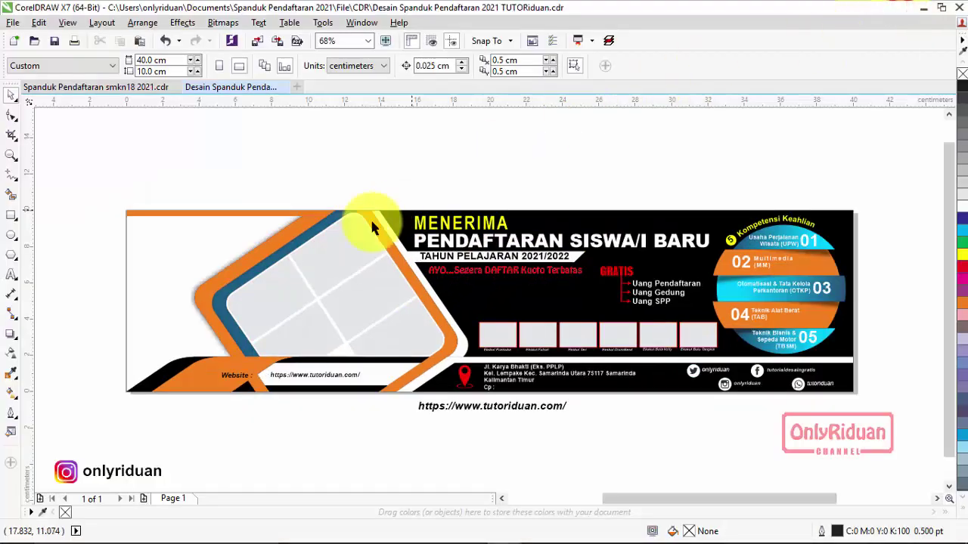
left_click(233, 168)
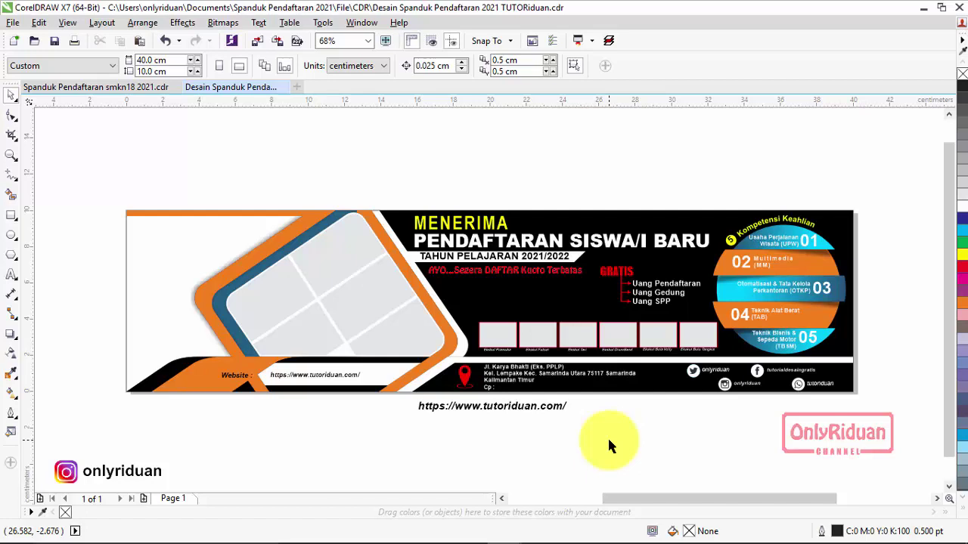
Step: Import the six Ekskul photos (Bulutangkis, Drumband, Futsal, Pramuka, Tari, Volly) below the banner
left_click(13, 23)
left_click(46, 239)
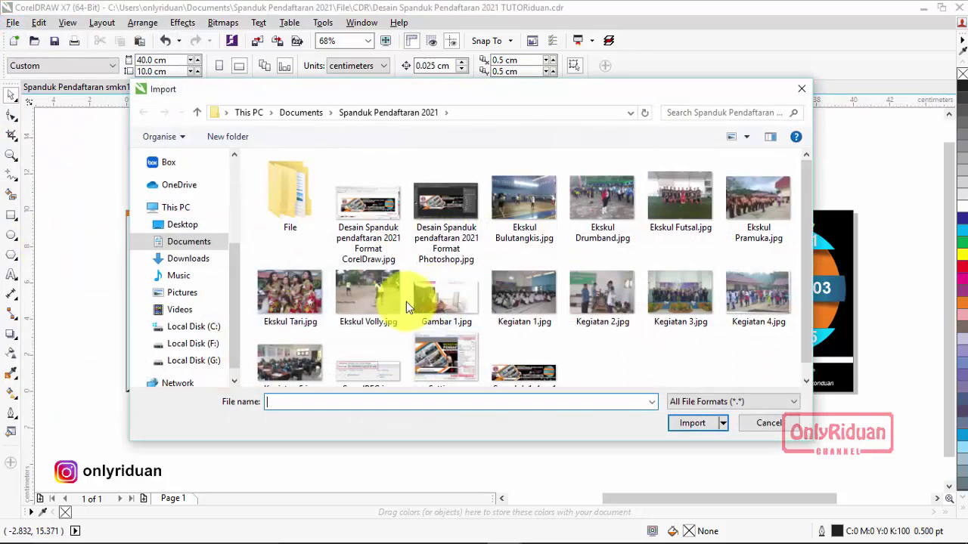
left_click(517, 211)
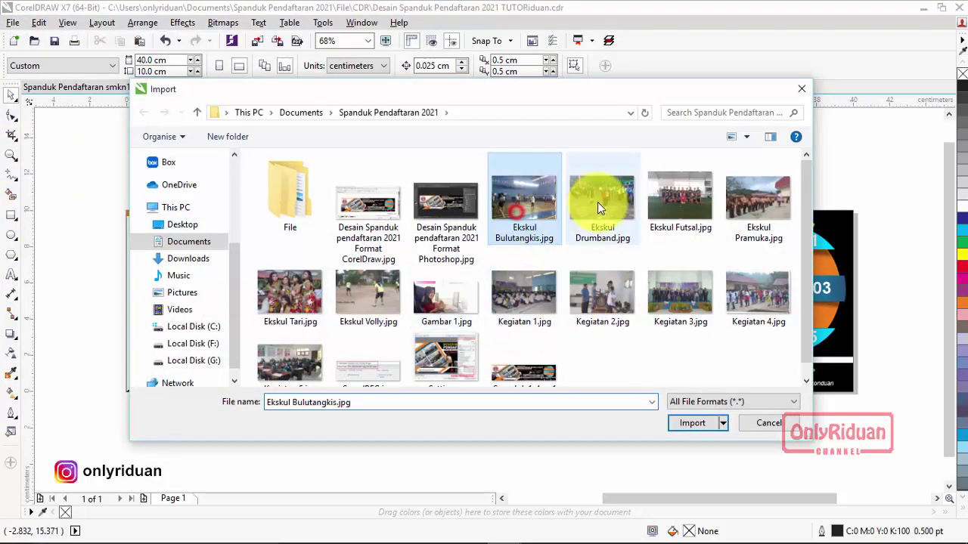
left_click(597, 208, "ctrl")
left_click(679, 214, "ctrl")
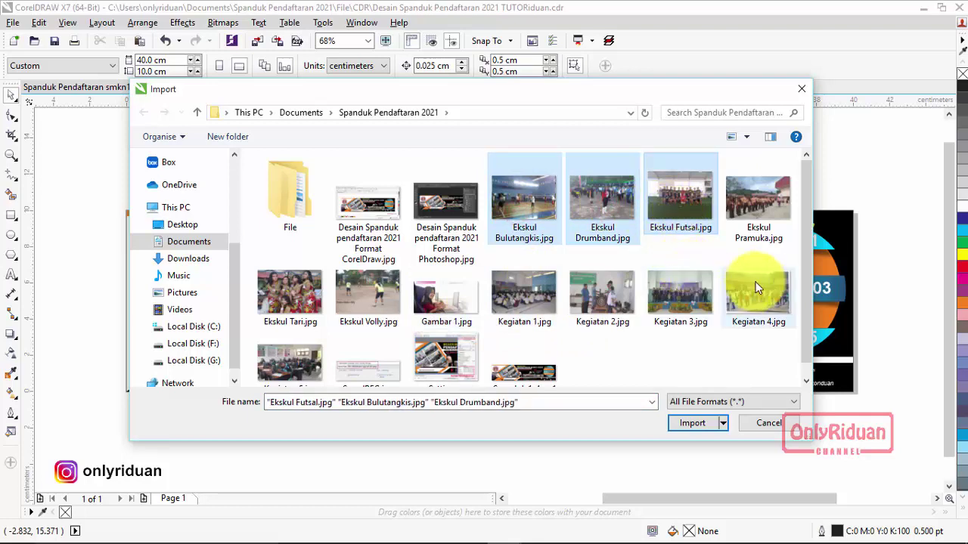
left_click(763, 215, "ctrl")
left_click(282, 290, "ctrl")
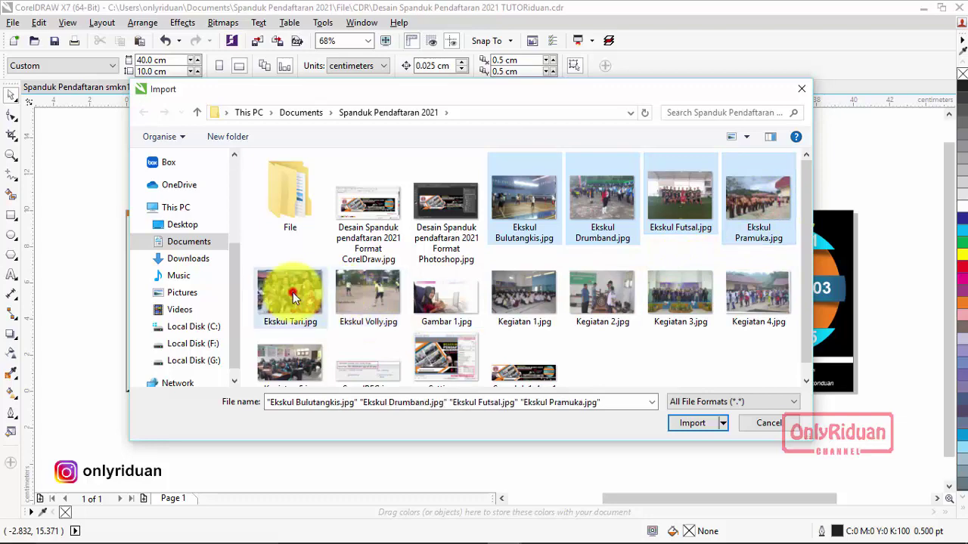
left_click(383, 305, "ctrl")
left_click(692, 422)
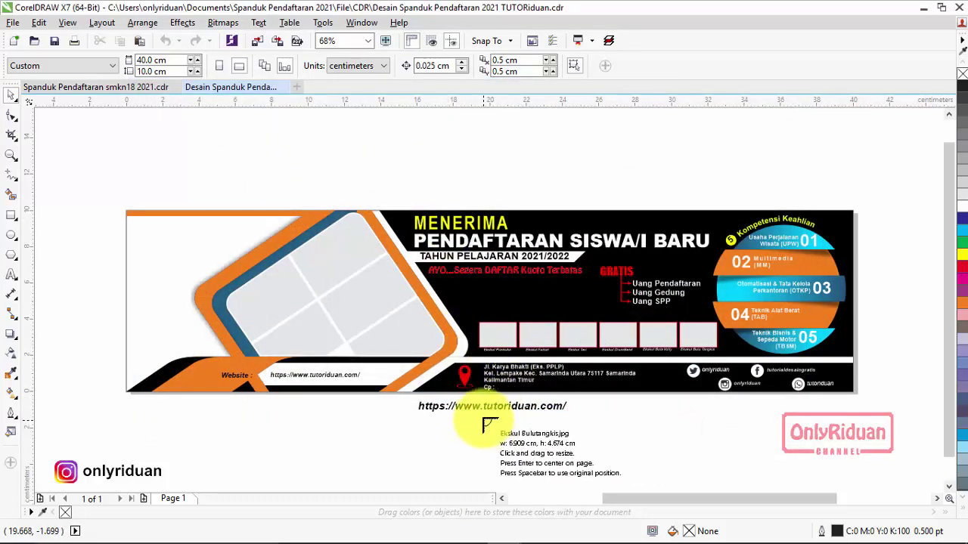
mouse_move(484, 418)
left_mouse_down()
mouse_move(518, 451)
mouse_move(740, 447)
left_mouse_up()
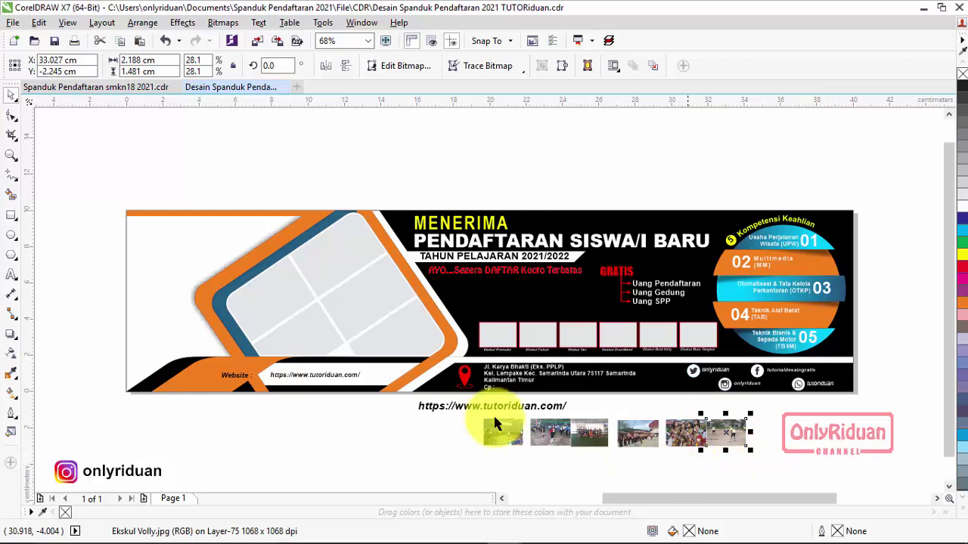
Step: Zoom into the photo row and frames, then check the badminton and Pramuka photos
left_click(10, 155)
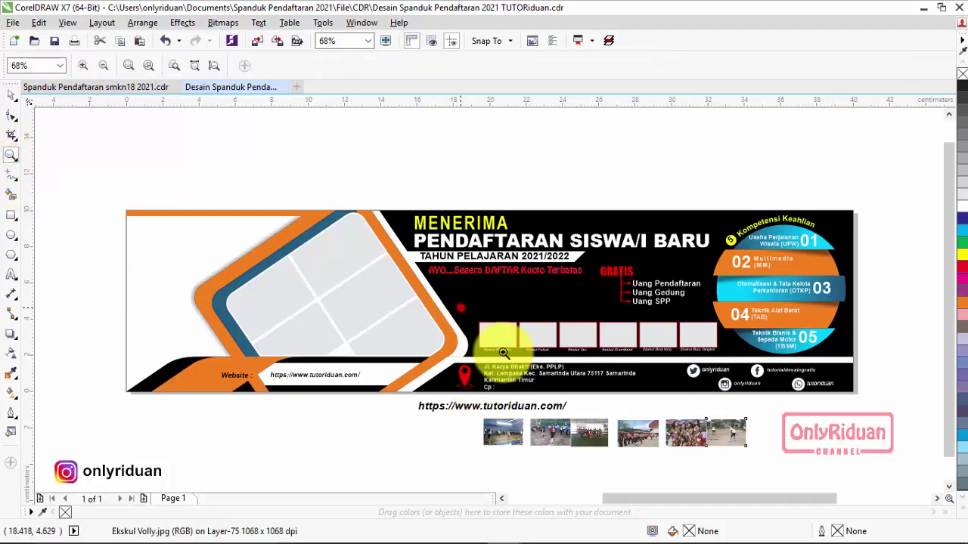
left_click_drag(488, 338, 750, 470)
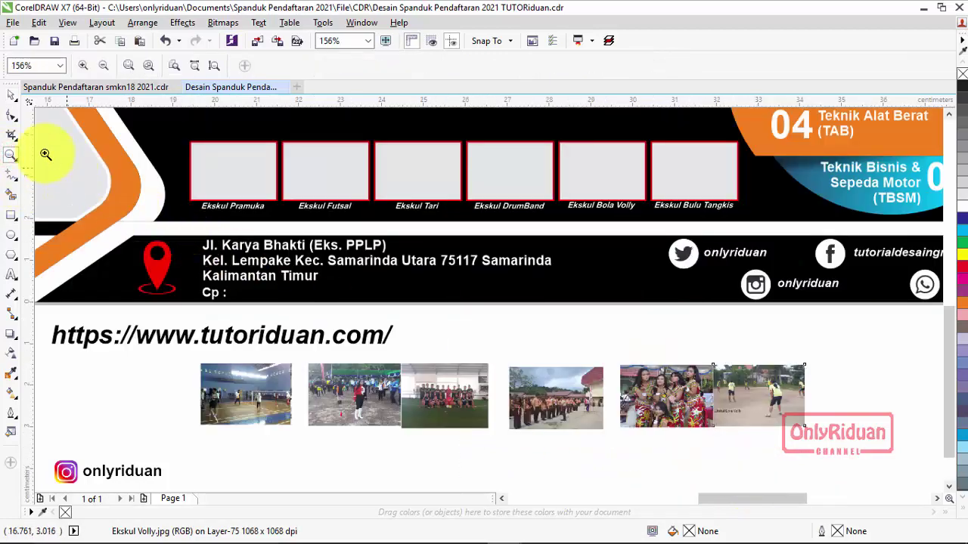
left_click(11, 95)
left_click(53, 314)
left_click(250, 403)
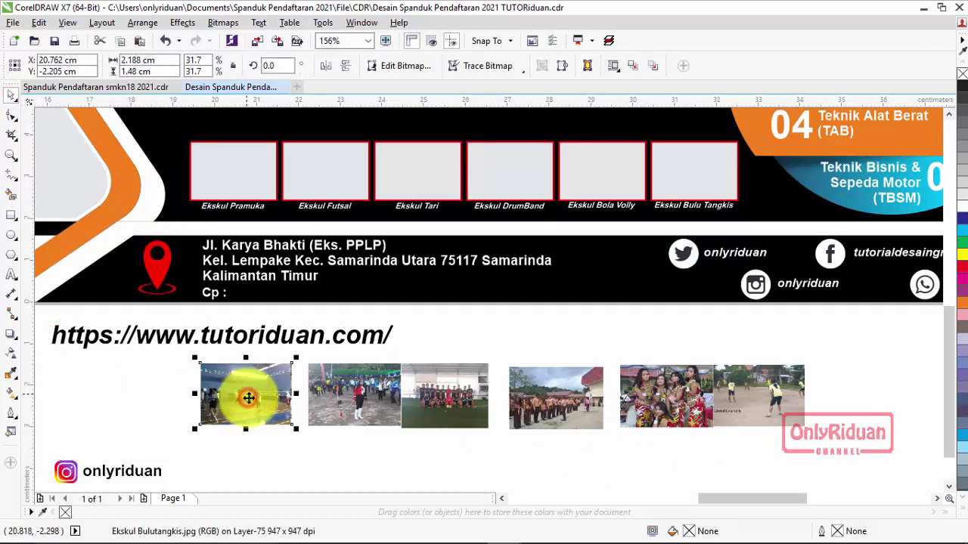
left_click(559, 398)
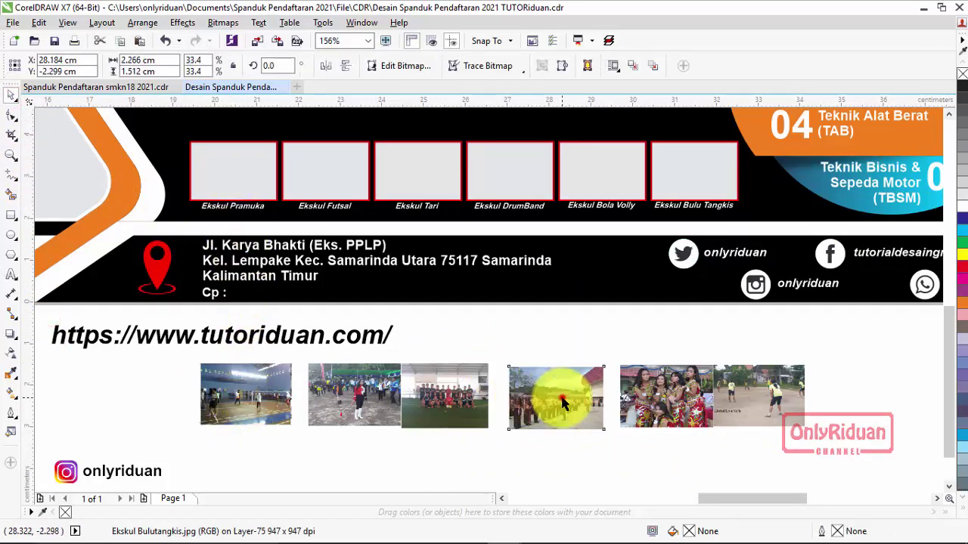
left_click(148, 392)
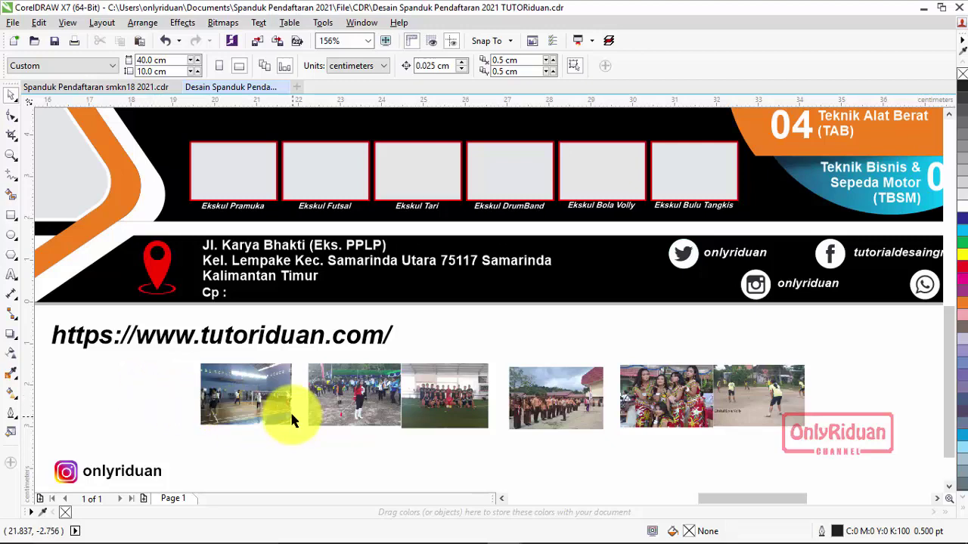
Step: Set PowerClip auto-centering of new content to 'When content is completely outside frame'
left_click(323, 22)
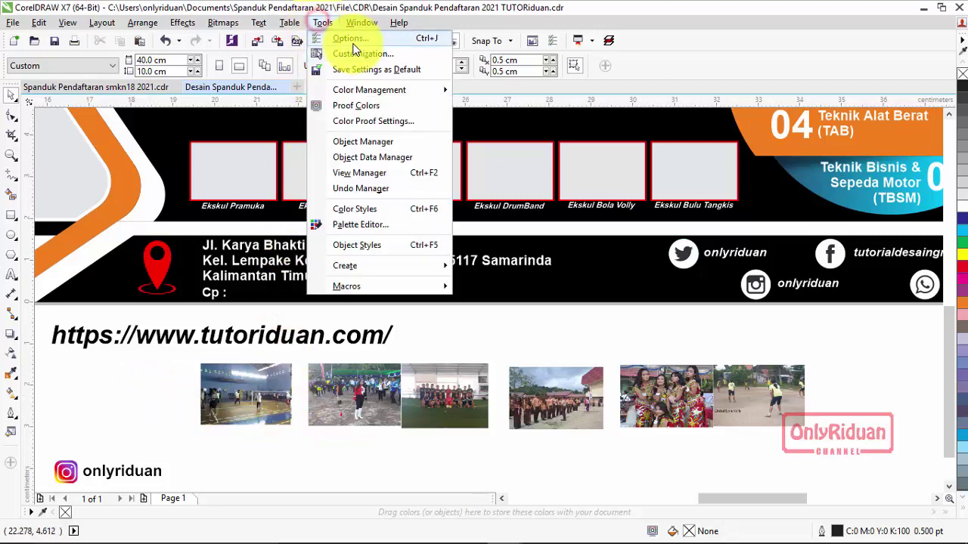
left_click(351, 39)
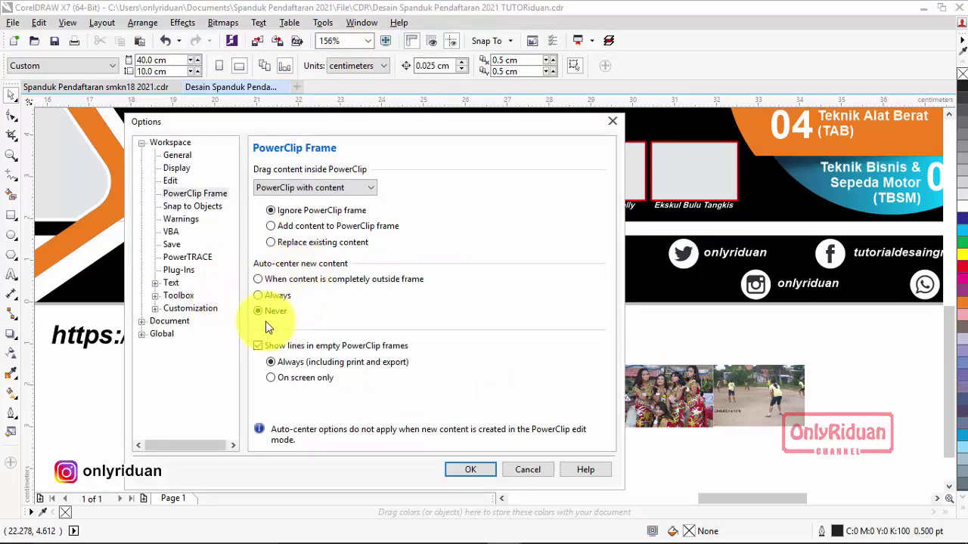
left_click(259, 280)
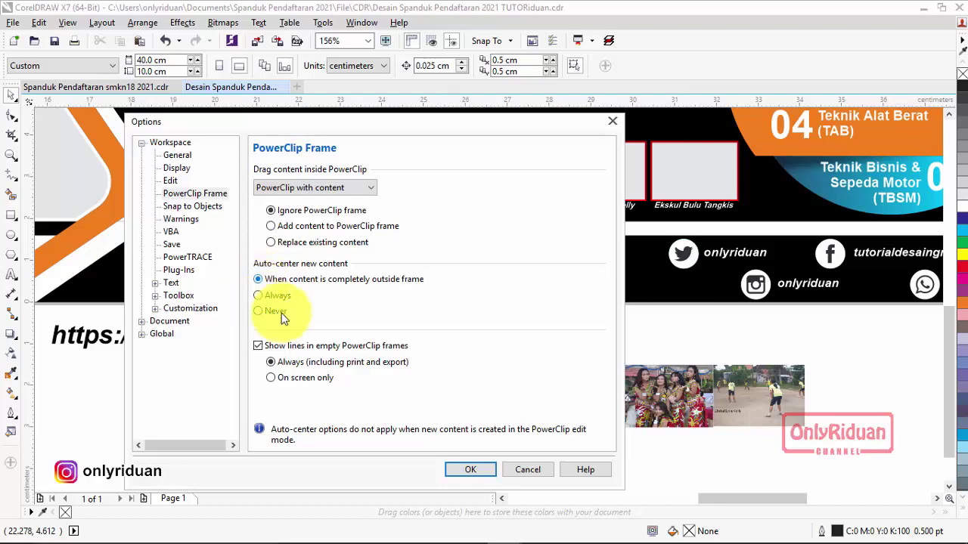
left_click(470, 471)
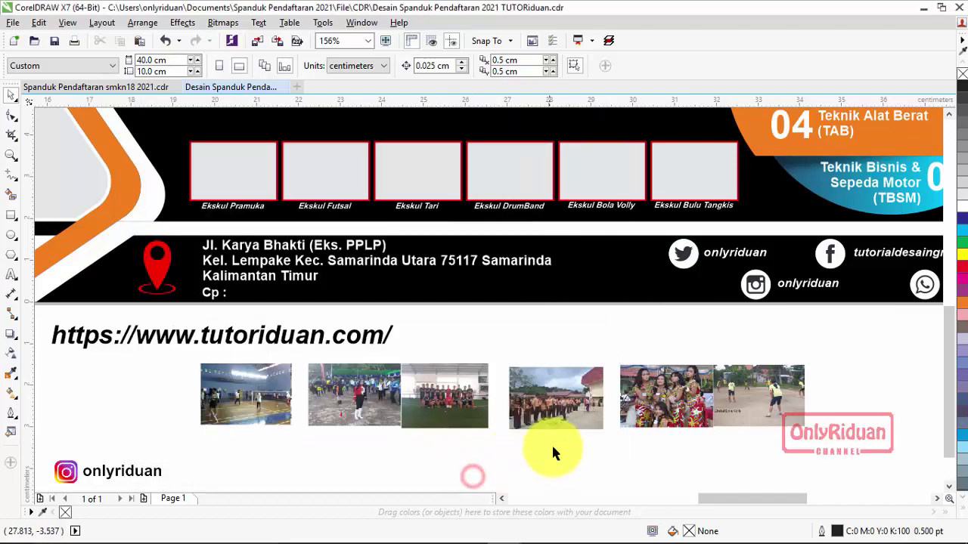
left_click(556, 401)
Step: PowerClip the Pramuka photo and the enlarged football photo into the Ekskul Pramuka and Ekskul Futsal frames
right_click(563, 396)
left_click(605, 153)
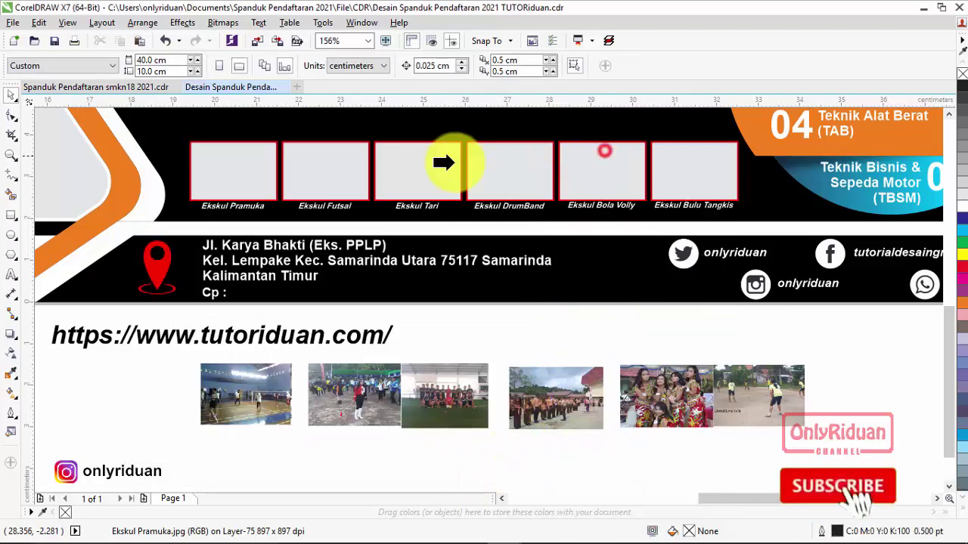
left_click(236, 174)
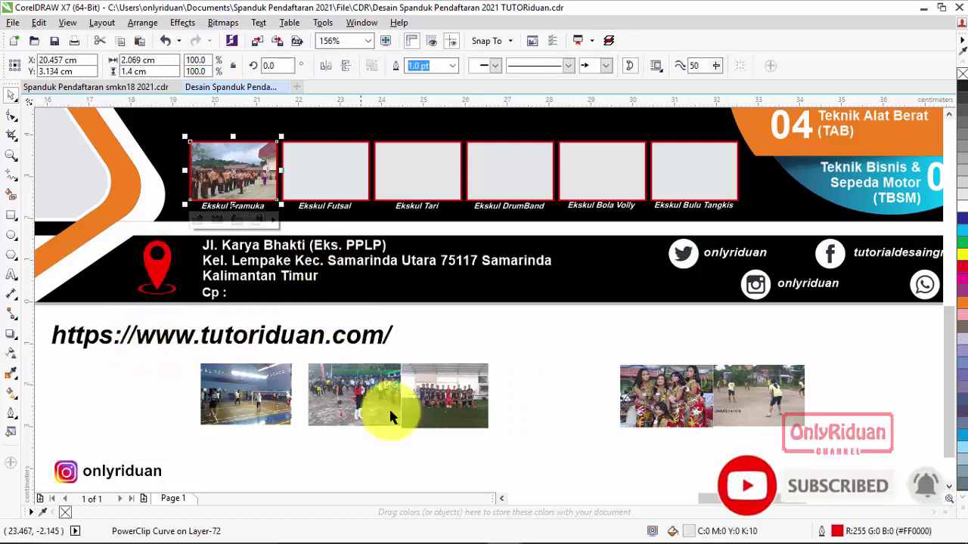
left_click(441, 388)
left_click_drag(490, 361, 519, 331)
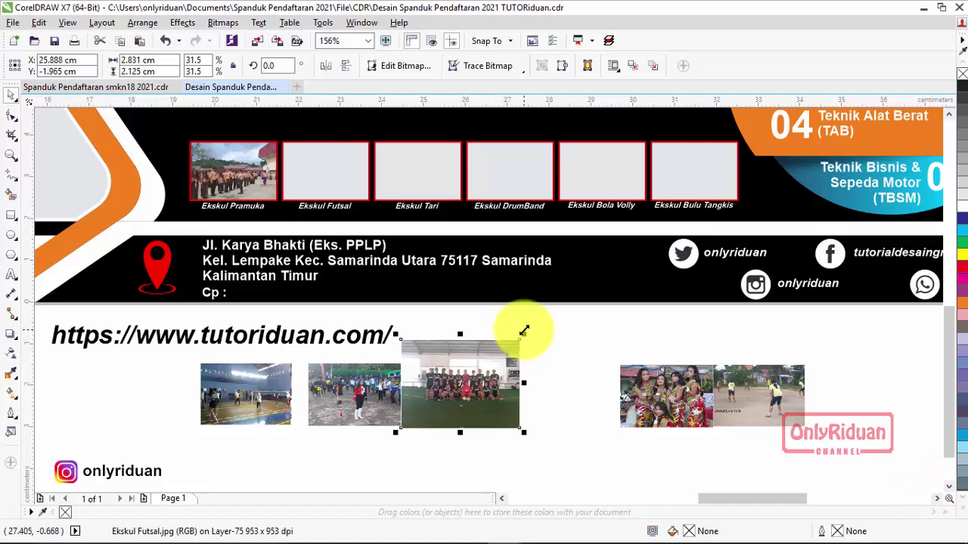
right_click(475, 375)
left_click(525, 152)
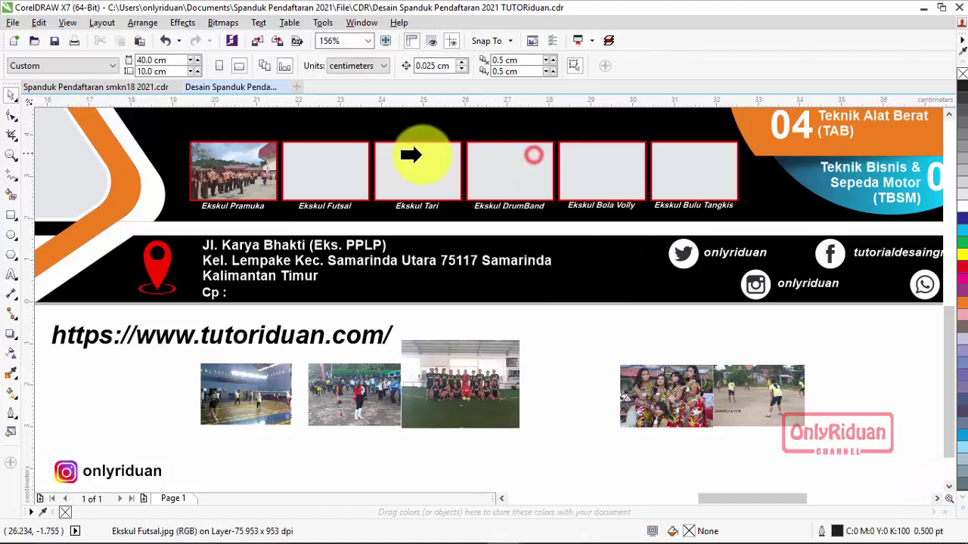
left_click(351, 168)
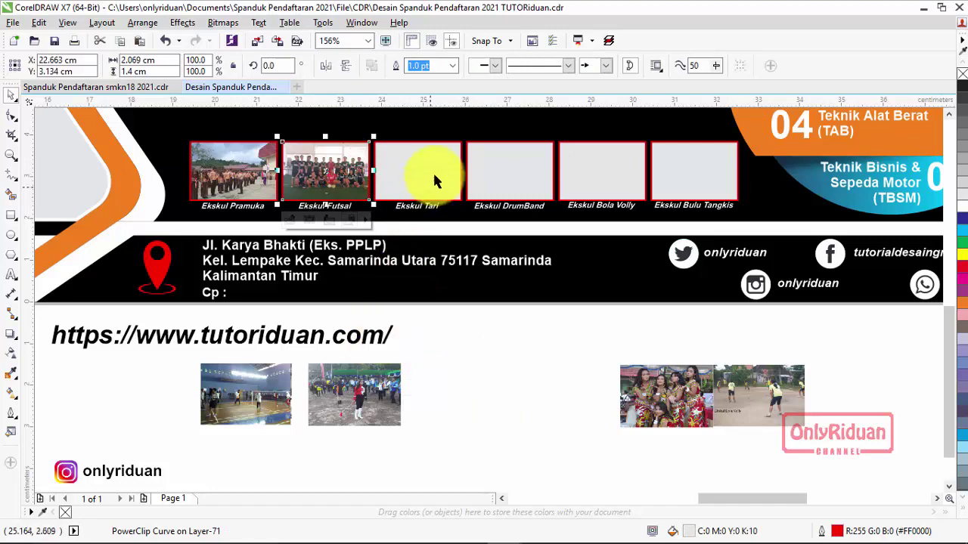
Step: PowerClip the dancers and drumband photos into the Ekskul Tari and Ekskul DrumBand frames
left_click(644, 384)
right_click(645, 384)
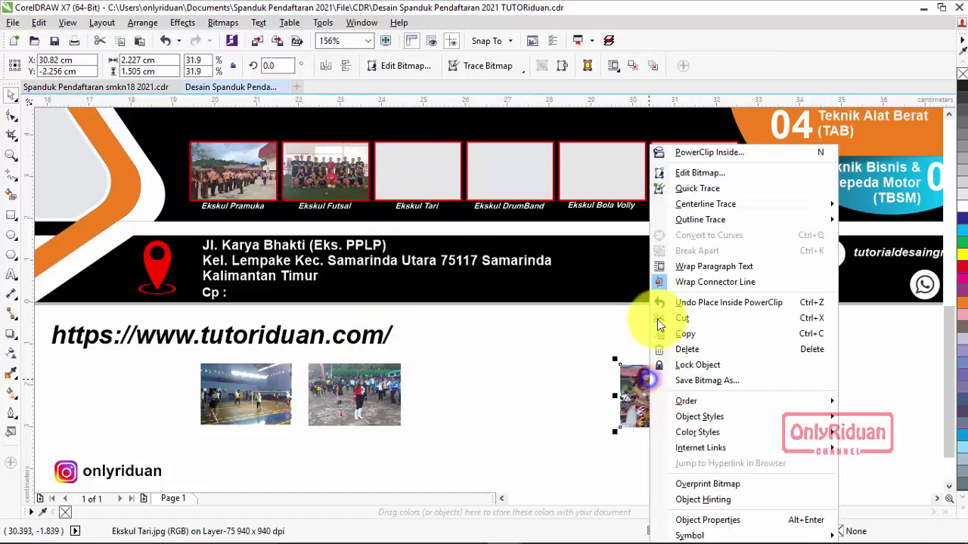
left_click(705, 152)
left_click(419, 170)
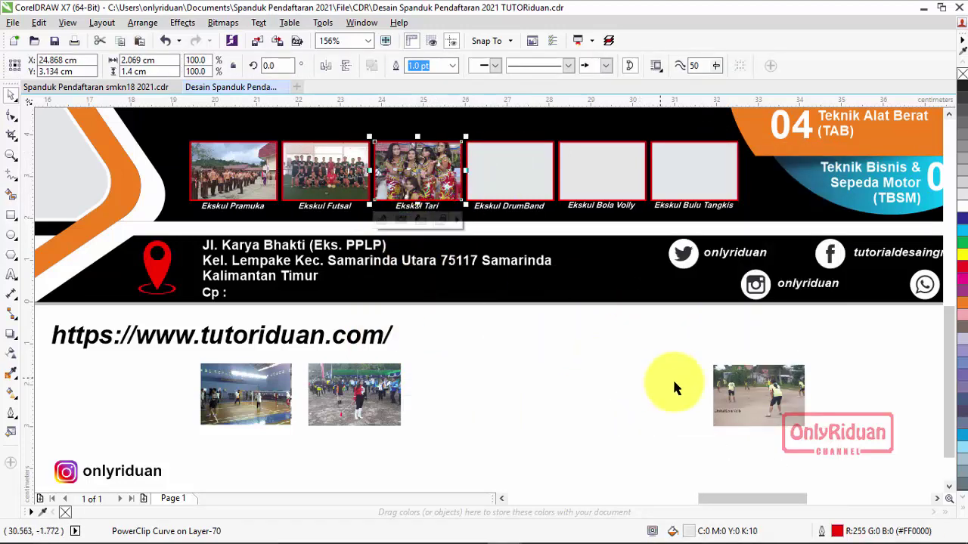
left_click_drag(328, 420, 454, 395)
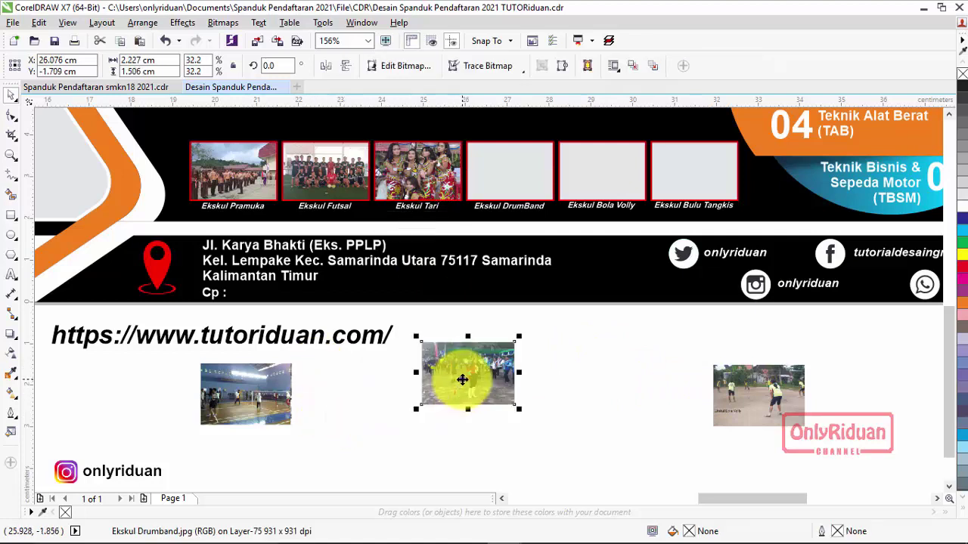
right_click(459, 383)
left_click(520, 154)
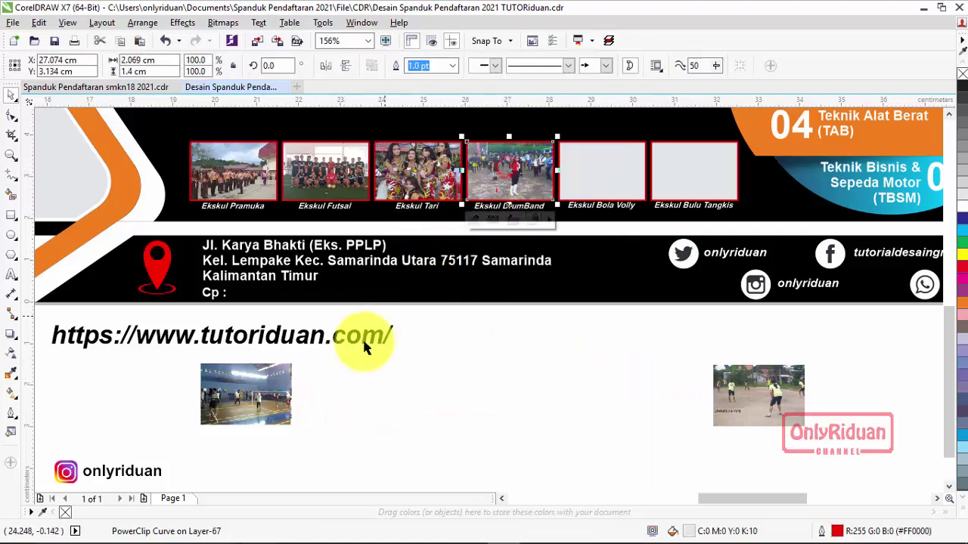
left_click(752, 406)
Step: PowerClip the volleyball and badminton photos into the Ekskul Bola Volly and Ekskul Bulu Tangkis frames
right_click(747, 401)
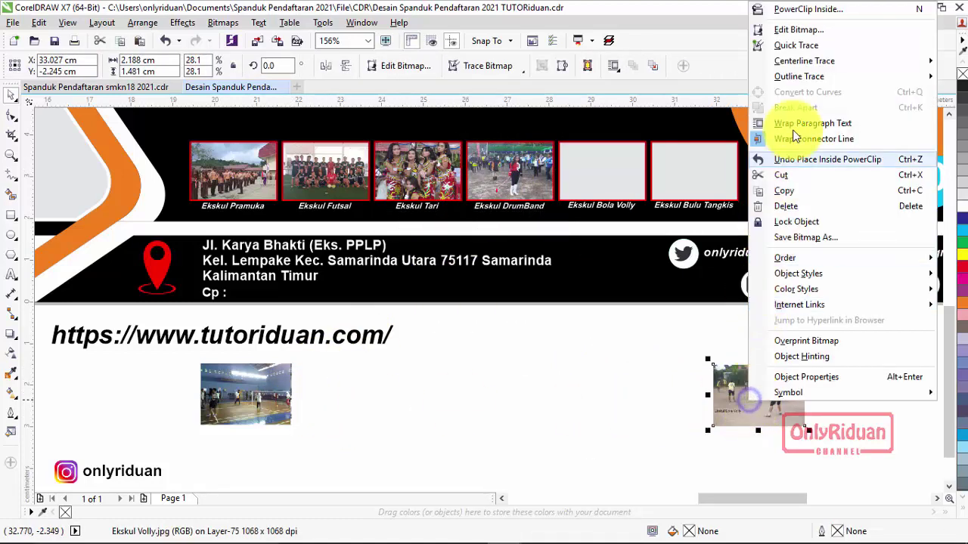
left_click(790, 13)
left_click(600, 178)
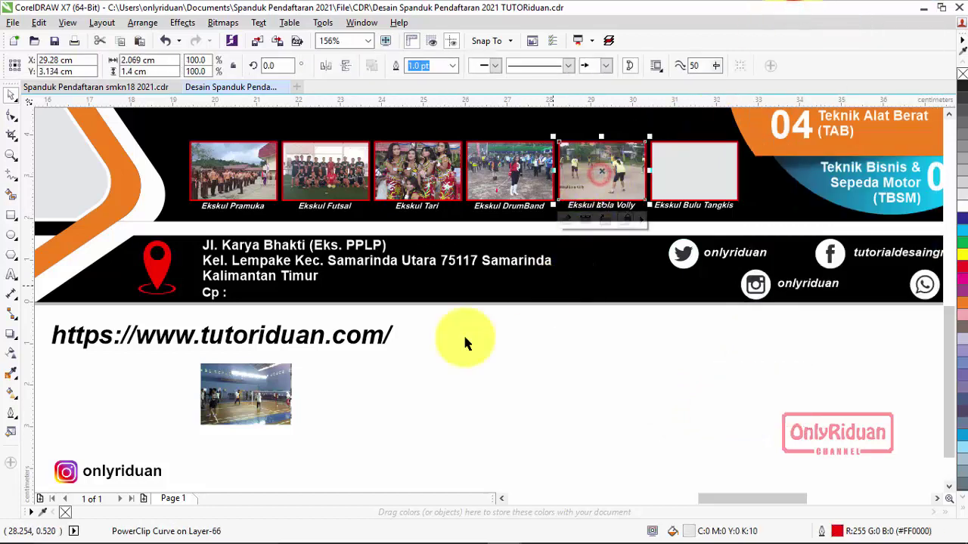
left_click_drag(260, 393, 683, 381)
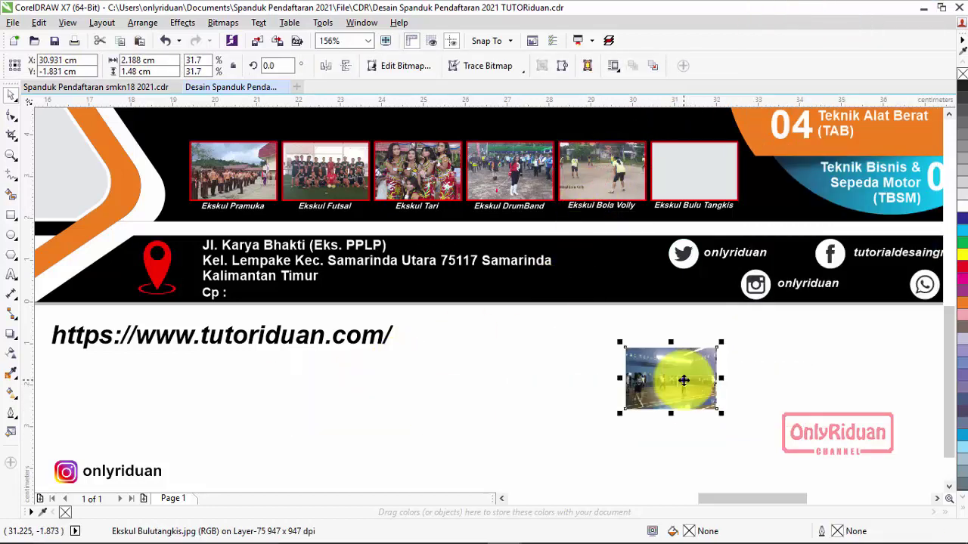
right_click(683, 381)
left_click(730, 156)
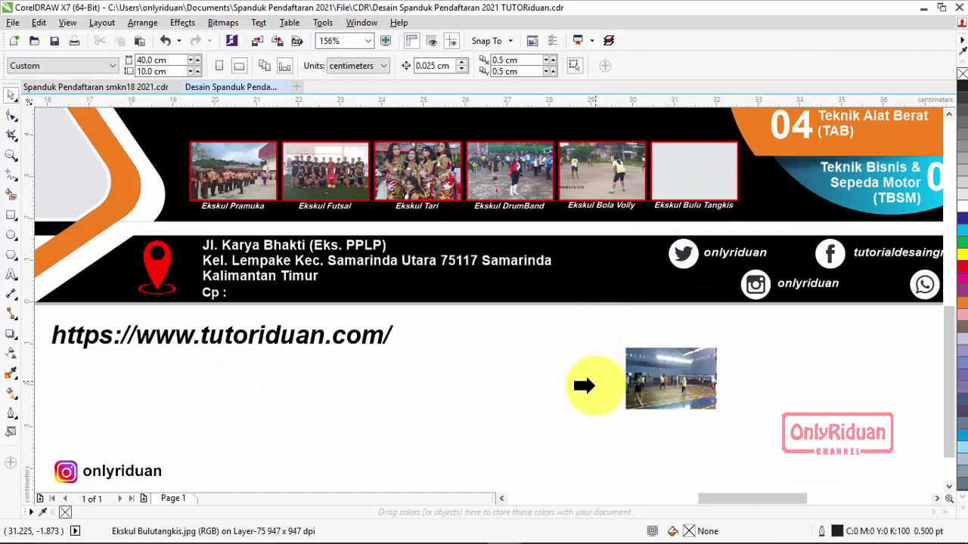
left_click(688, 172)
scroll(572, 195, "down", 2)
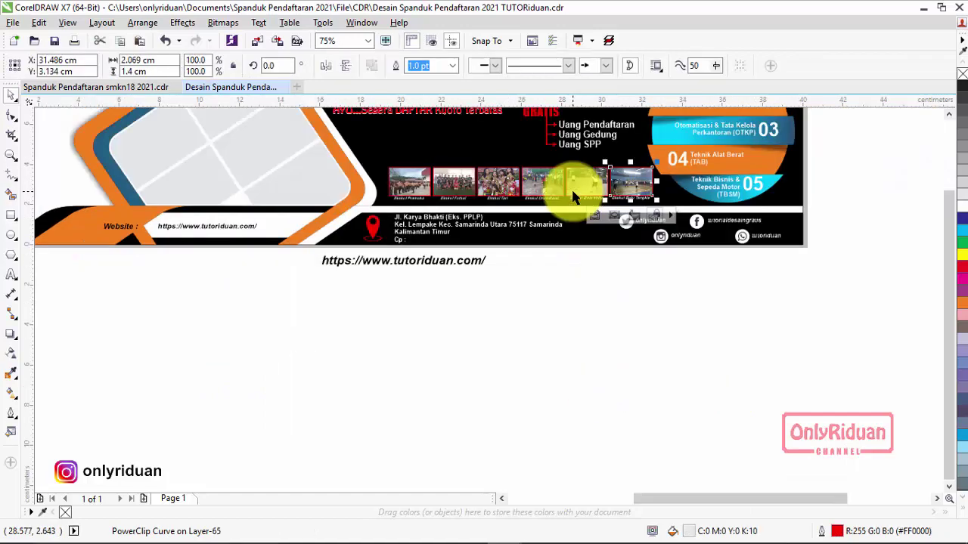
scroll(949, 119, "up", 3)
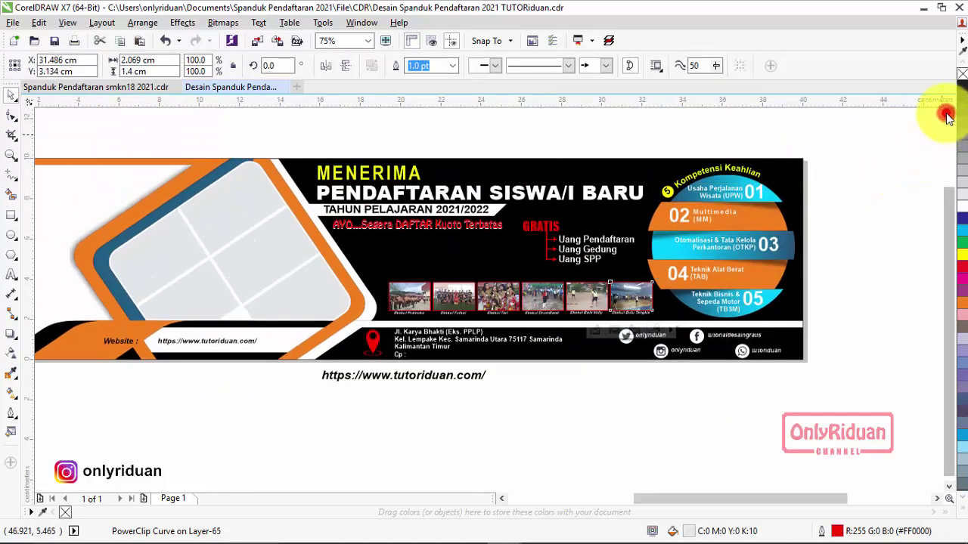
left_click(577, 431)
scroll(448, 393, "up", 4)
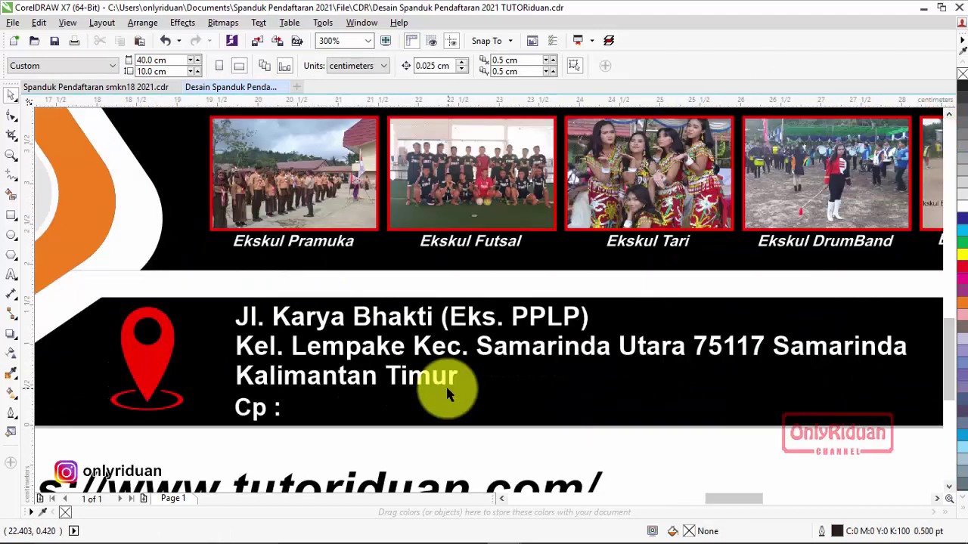
left_click(446, 384)
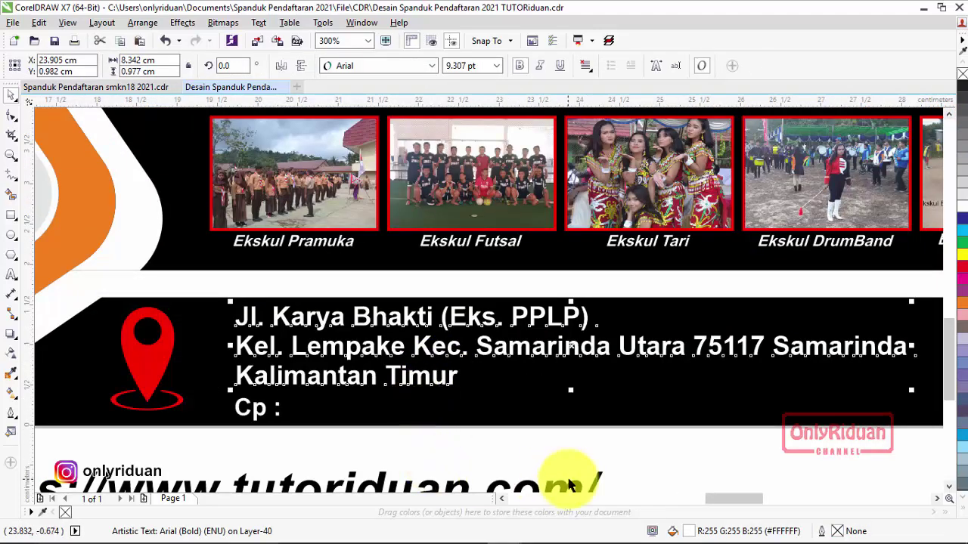
left_click(617, 455)
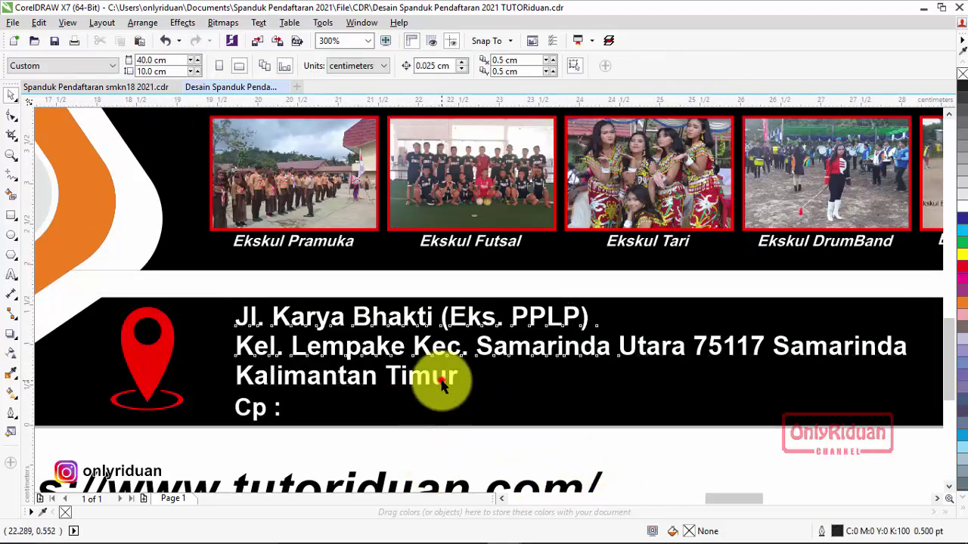
left_click(442, 384)
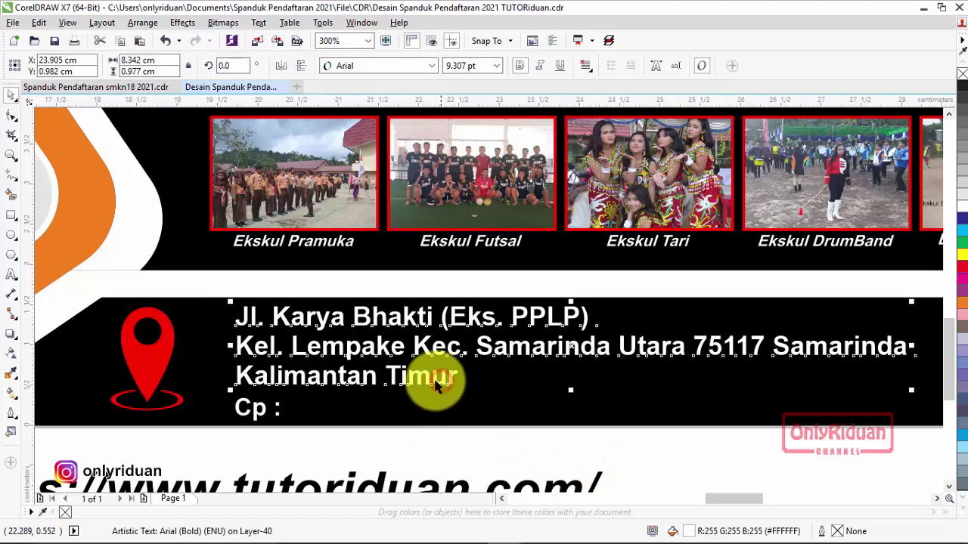
left_click(11, 277)
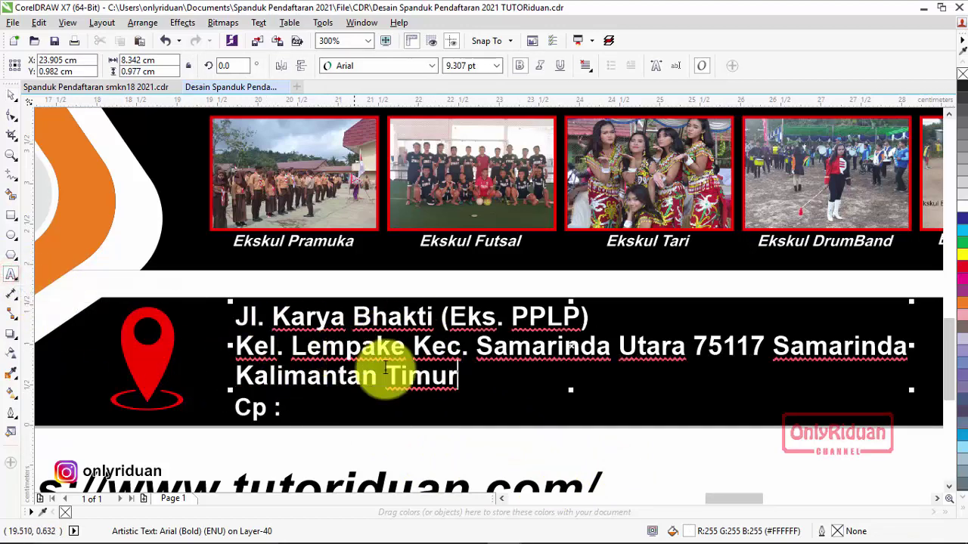
left_click(276, 409)
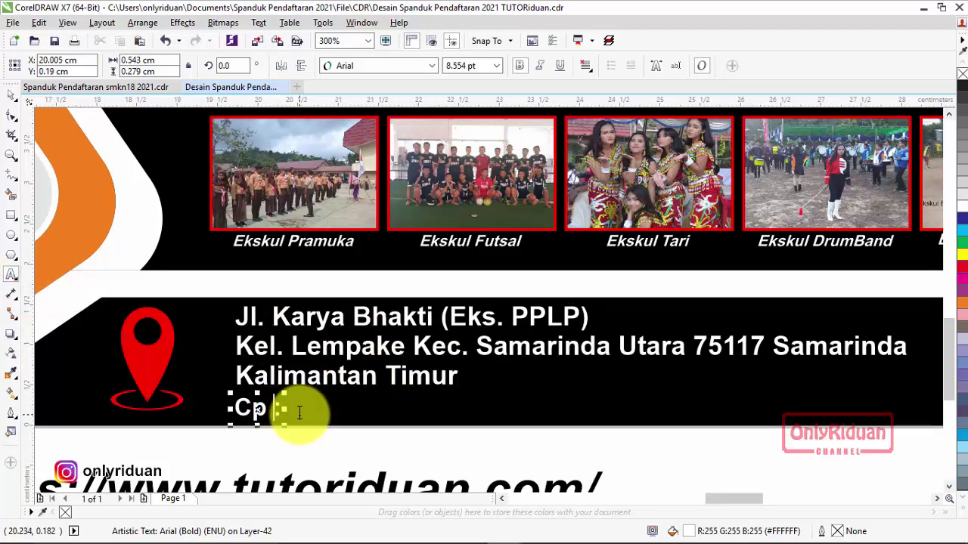
scroll(512, 367, "down", 3)
scroll(522, 367, "down", 3)
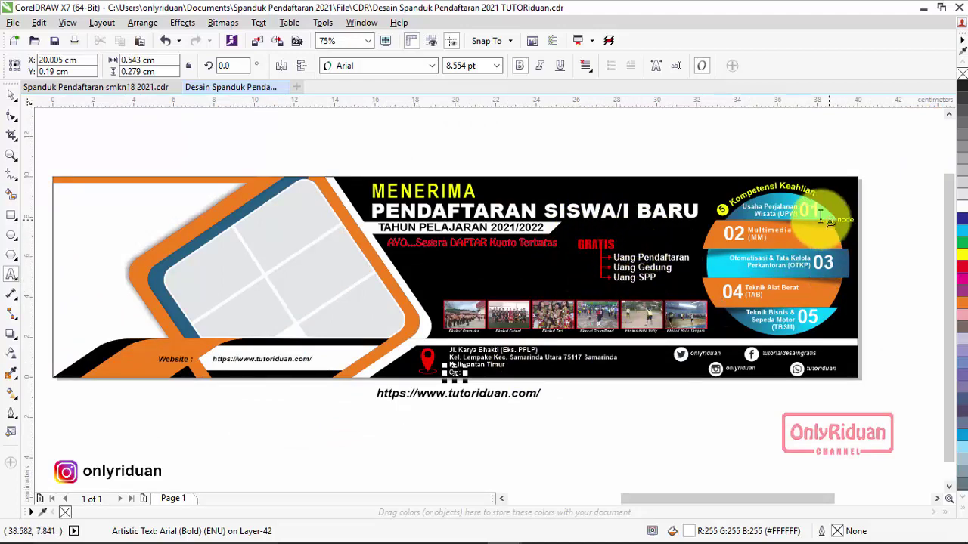
scroll(769, 202, "up", 5)
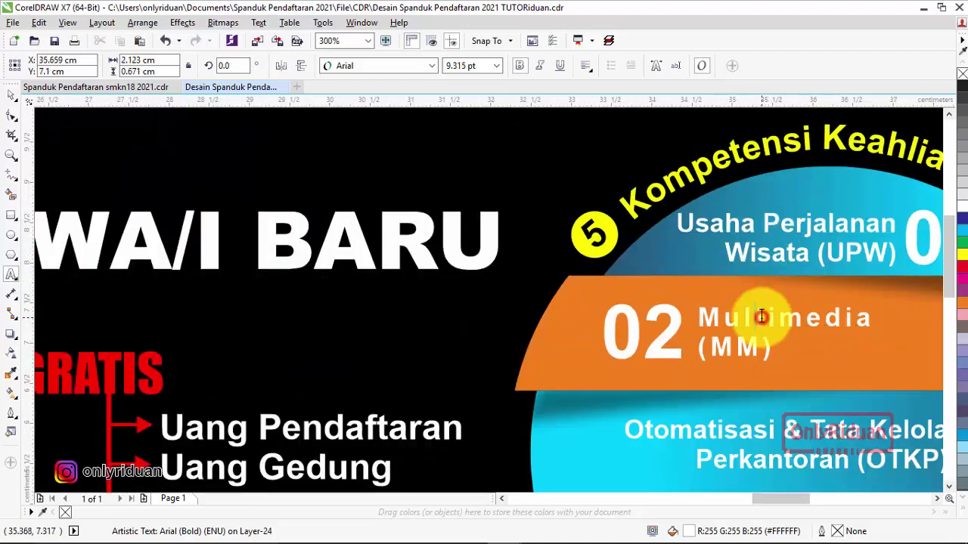
scroll(779, 220, "down", 5)
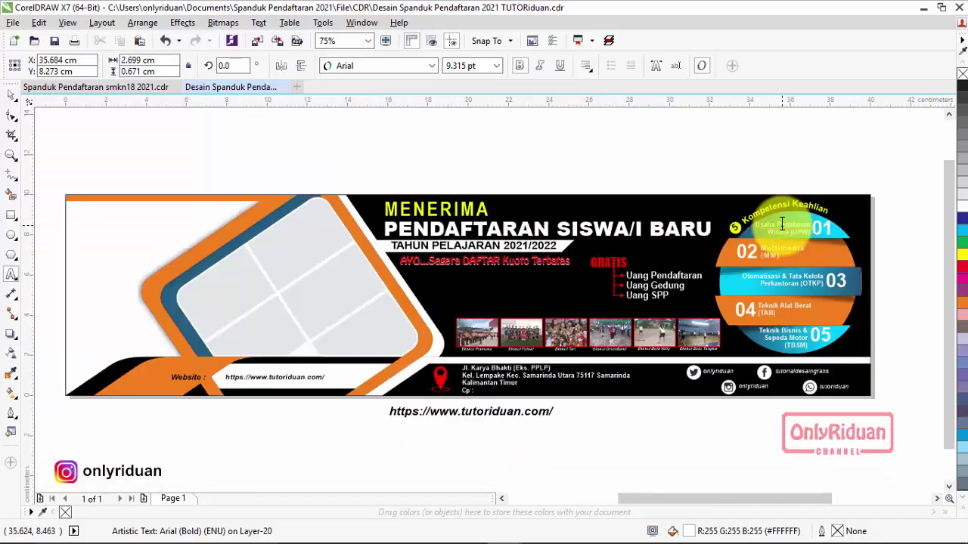
left_click(14, 95)
left_click(60, 117)
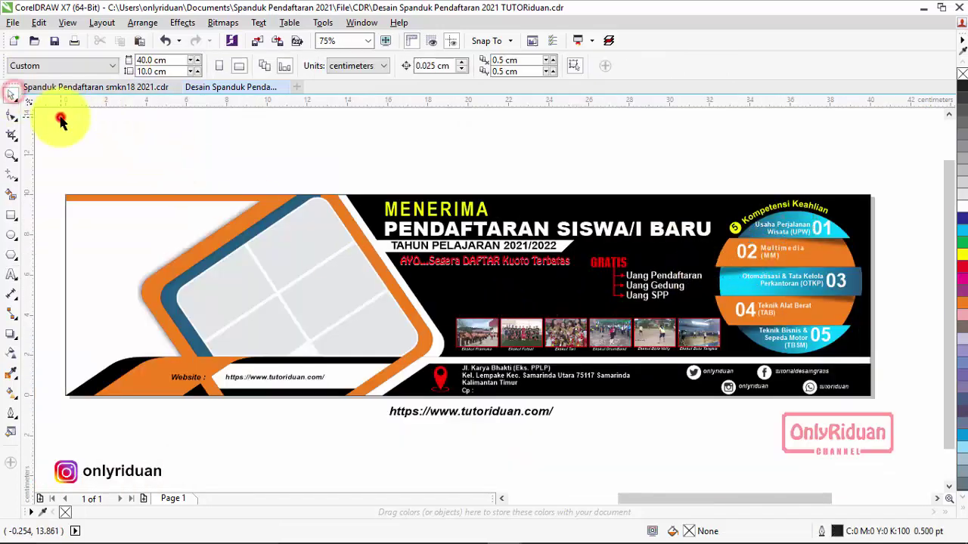
left_click(224, 297)
left_click(299, 234)
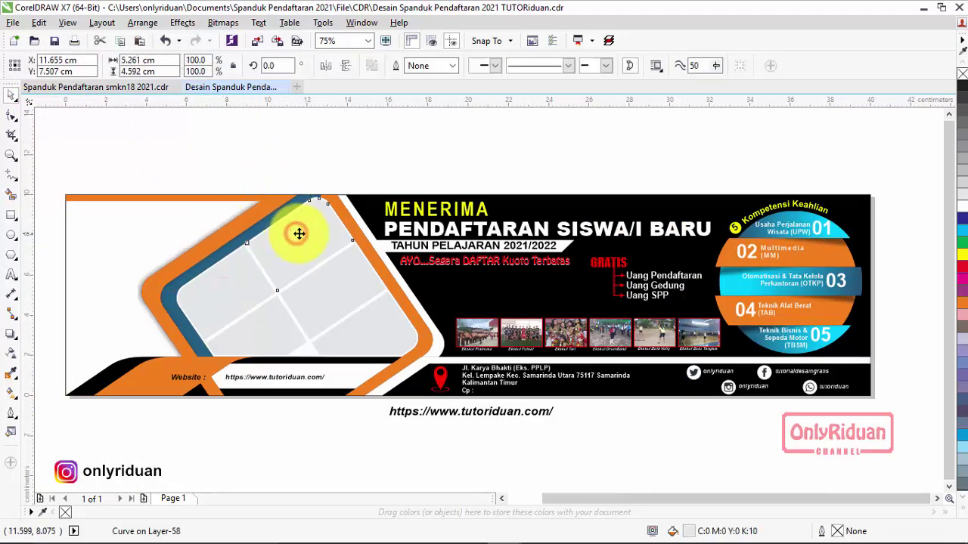
scroll(299, 233, "down", 2)
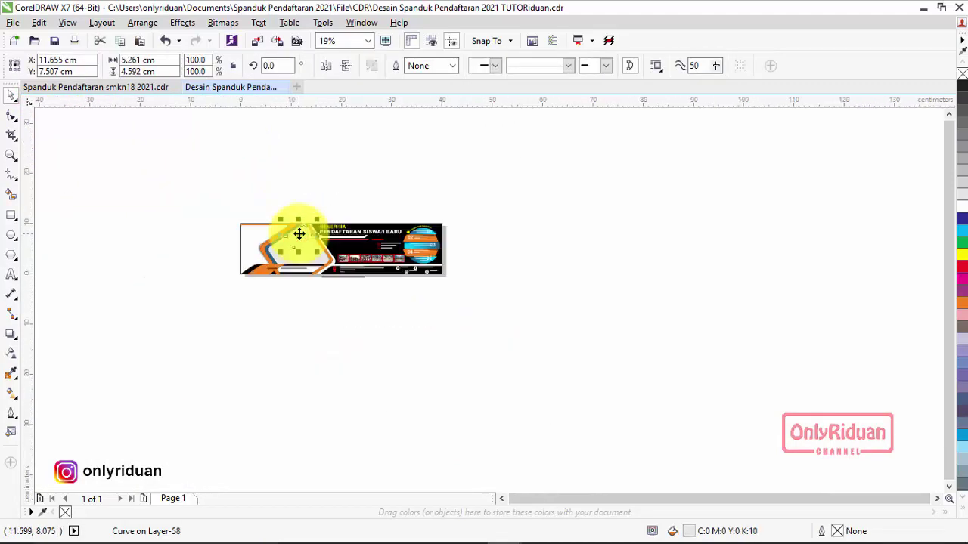
left_click(13, 22)
Step: Import Kegiatan 1 through Kegiatan 5 photos from the Spanduk Pendaftaran 2021 folder
left_click(39, 238)
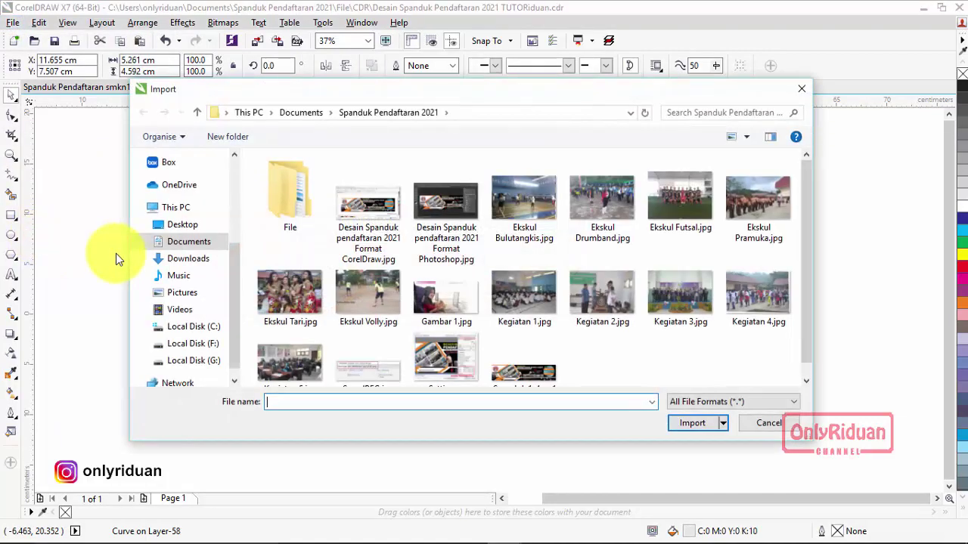
left_click(537, 289)
left_click(603, 294, "ctrl")
left_click(701, 302, "ctrl")
left_click(758, 292, "ctrl")
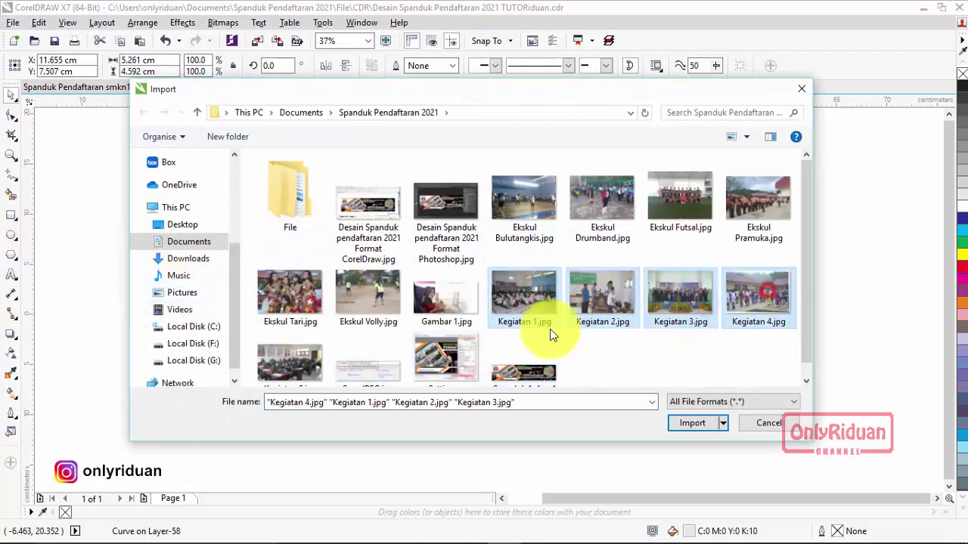
left_click(287, 362, "ctrl")
left_click(691, 424)
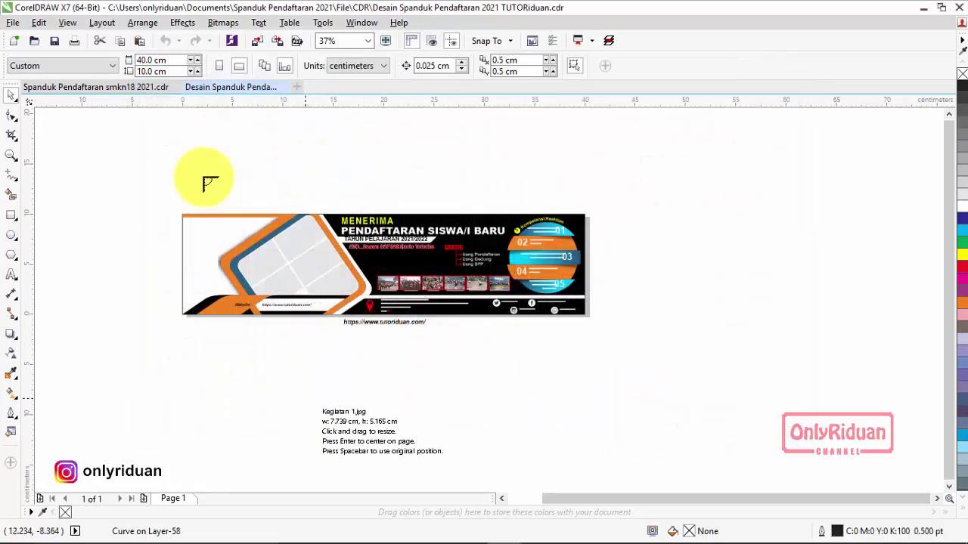
Step: Place the Kegiatan 1 to 4 photos side by side in a row above the banner
scroll(206, 180, "up", 2)
left_click_drag(204, 179, 309, 247)
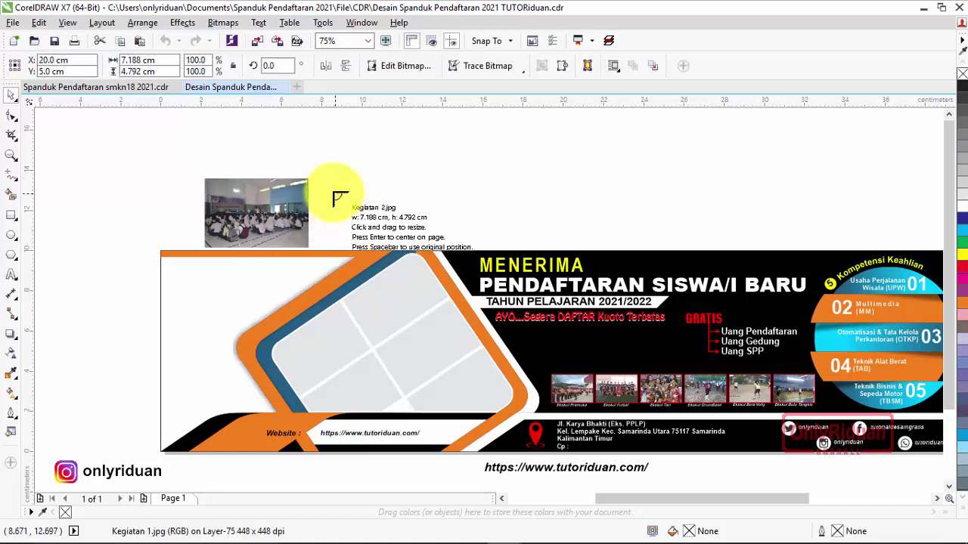
left_click_drag(319, 179, 440, 241)
mouse_move(453, 177)
left_mouse_down()
mouse_move(554, 241)
mouse_move(539, 248)
left_mouse_up()
left_click_drag(552, 182, 656, 248)
Step: Place Kegiatan 5 at the row's end and scale all five photos down together
left_click_drag(667, 180, 781, 253)
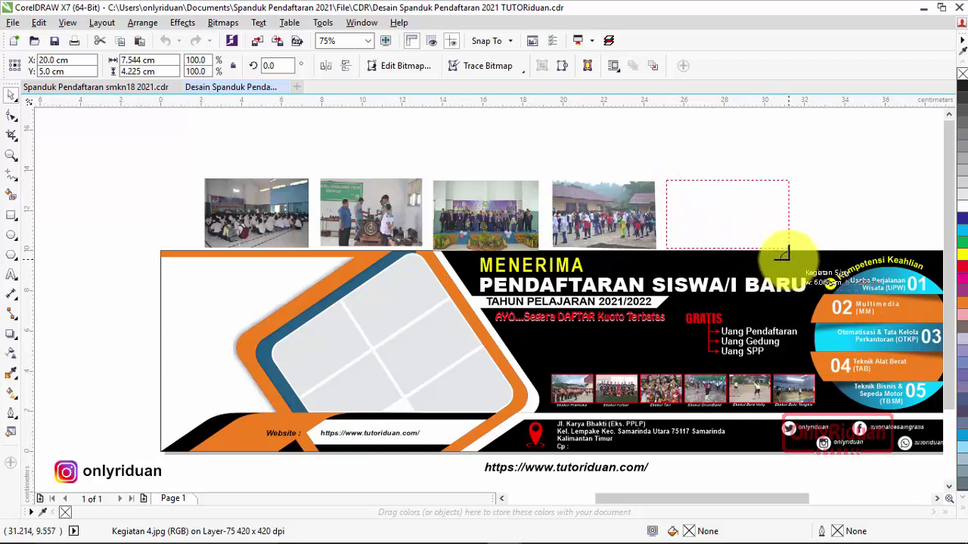
left_click_drag(779, 255, 783, 257)
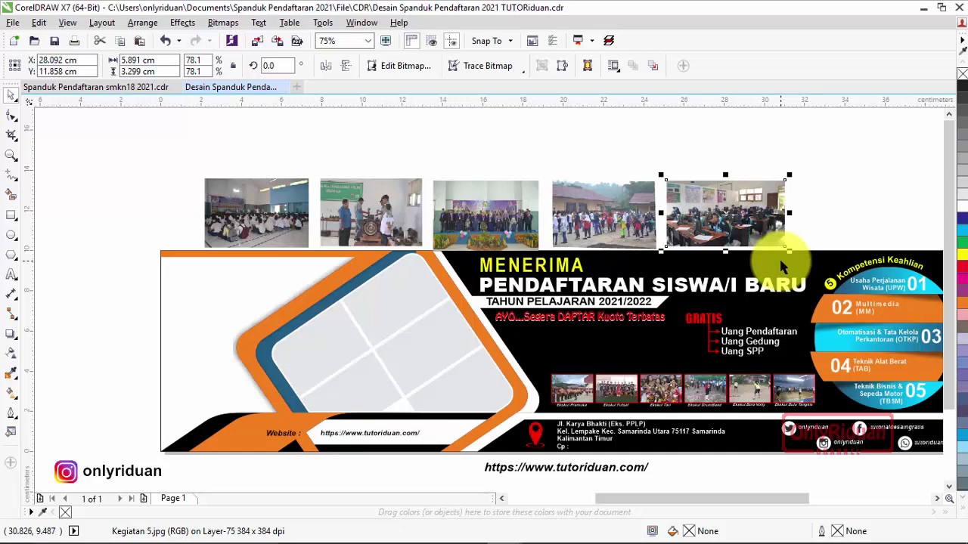
left_click_drag(181, 150, 800, 263)
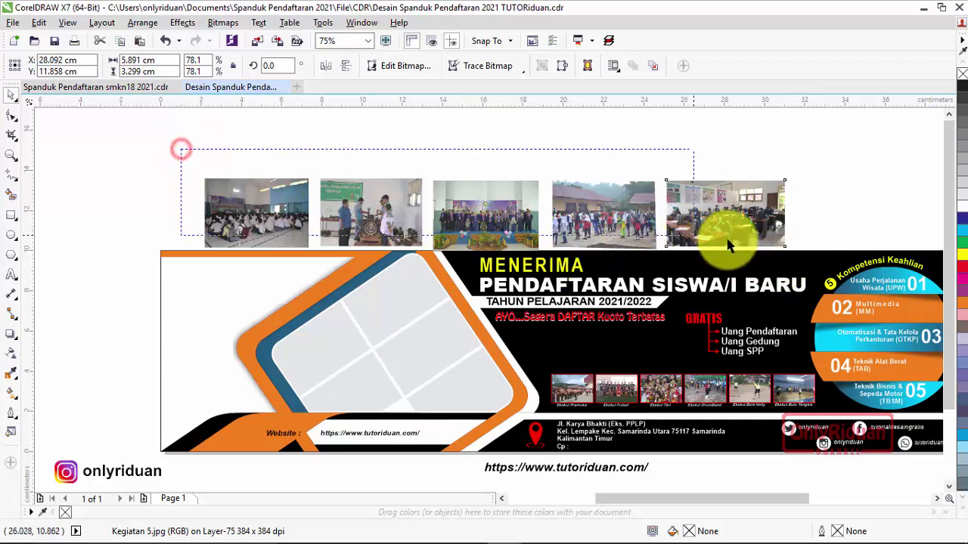
left_click_drag(787, 178, 751, 175)
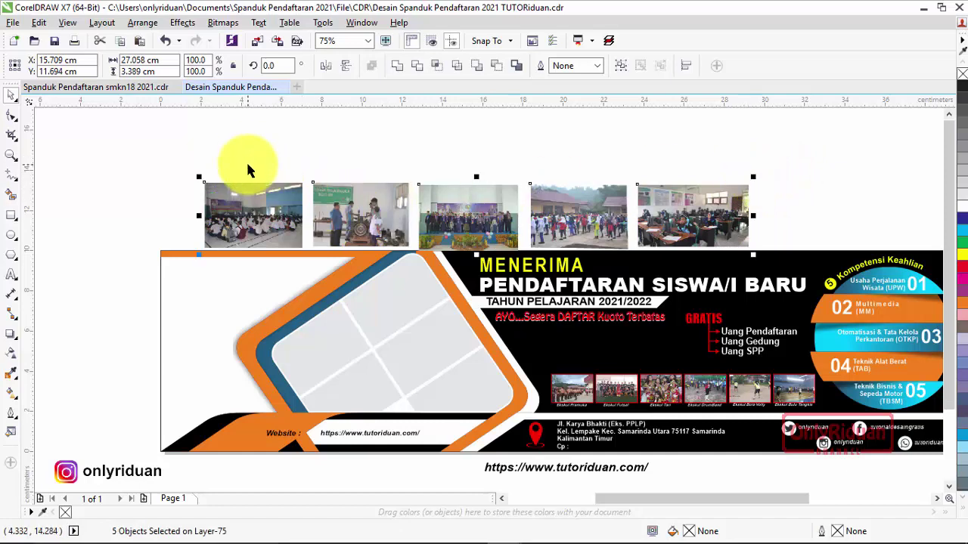
Step: Select the five Kegiatan photos and rotate them to 34 degrees
left_click(330, 344)
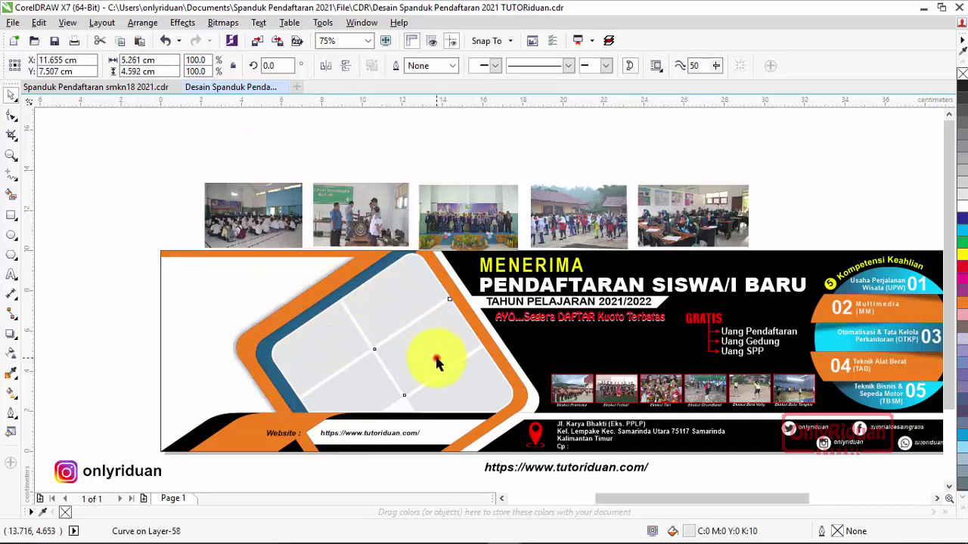
left_click(244, 143)
left_click_drag(179, 150, 775, 256)
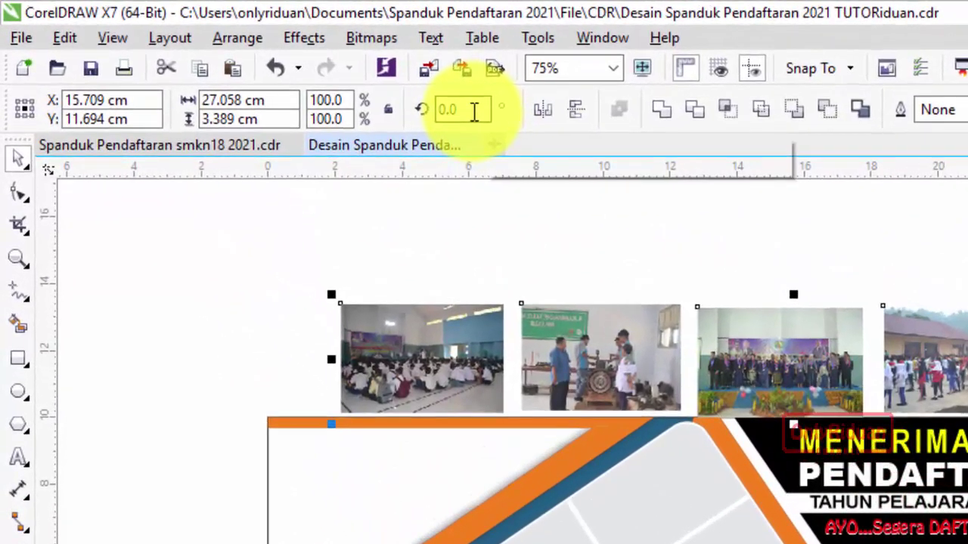
double_click(446, 110)
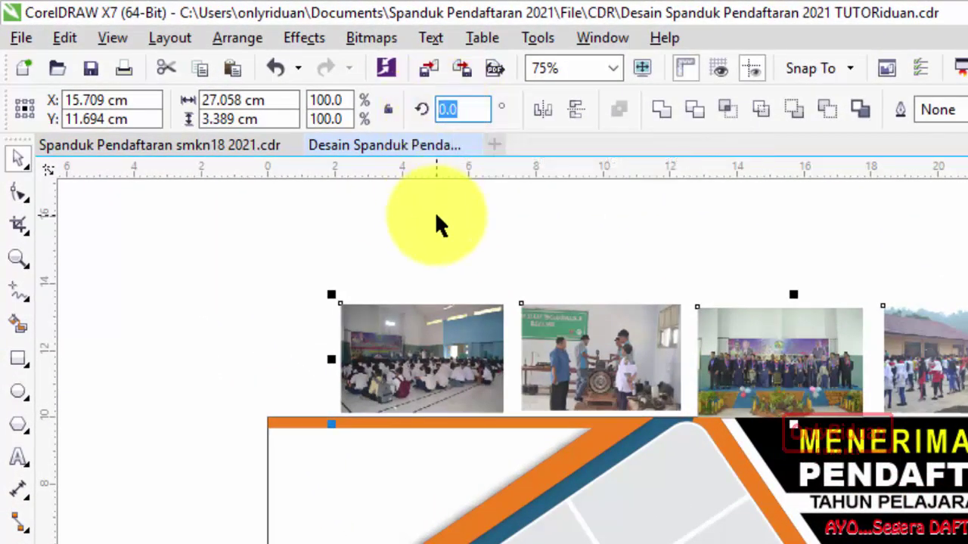
type("34")
key("Return")
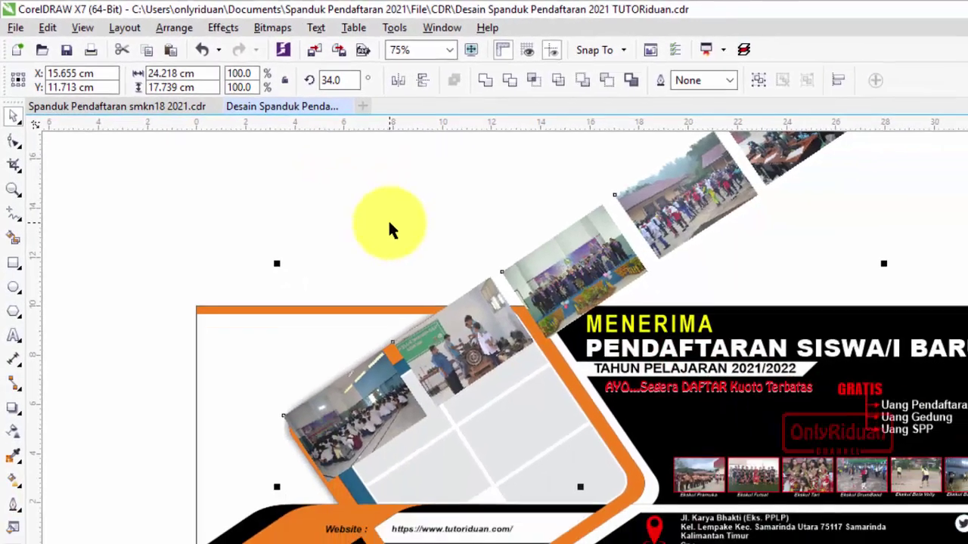
Step: Move the tilted photo strip left beside the banner's photo frame
scroll(318, 189, "down", 1)
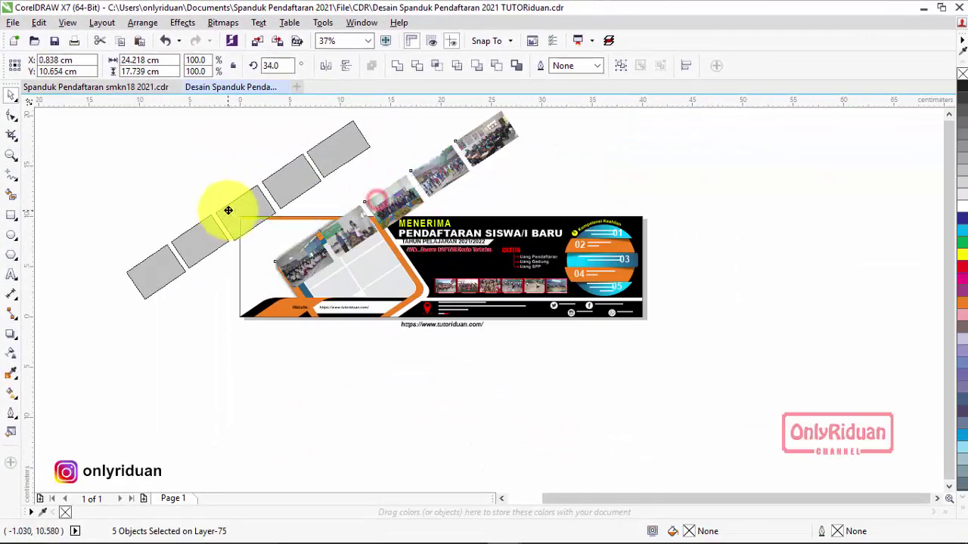
left_click_drag(377, 199, 232, 207)
left_click(218, 412)
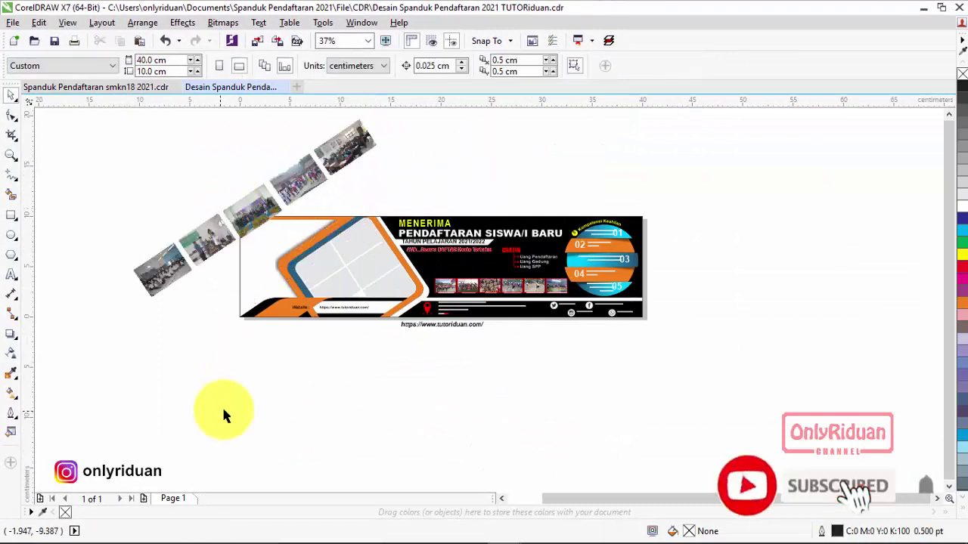
Step: PowerClip the bottom-left photo of the strip into the banner's frame
left_click(348, 149)
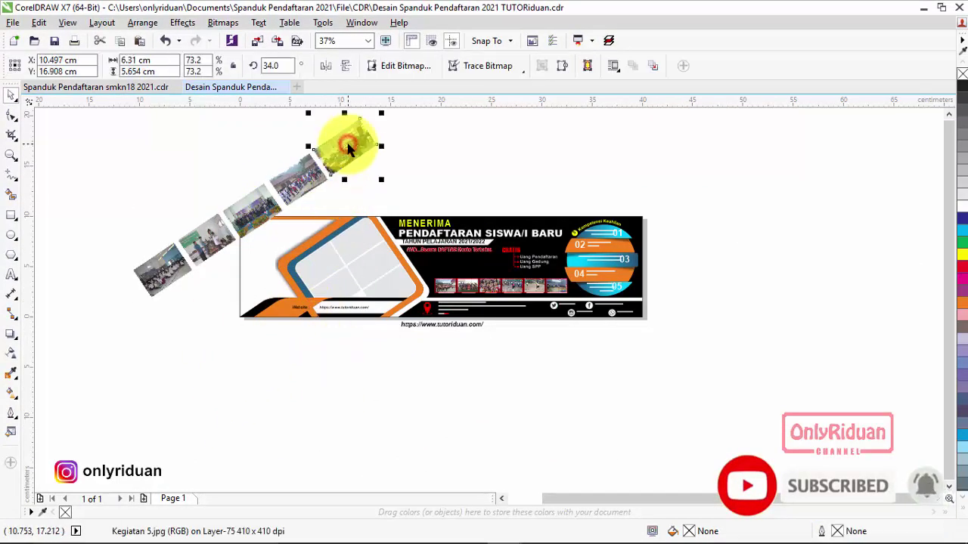
left_click(315, 404)
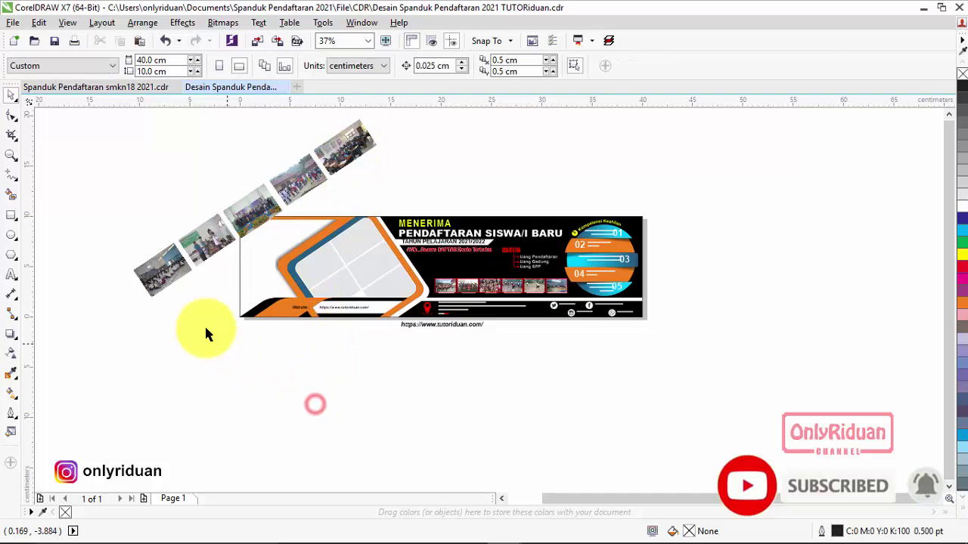
left_click(157, 274)
right_click(161, 278)
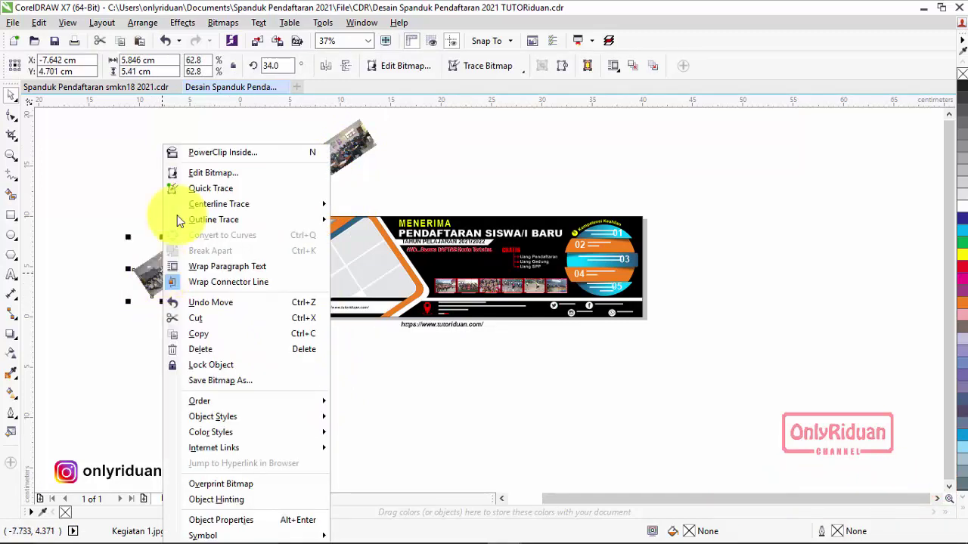
left_click(208, 152)
left_click(374, 286)
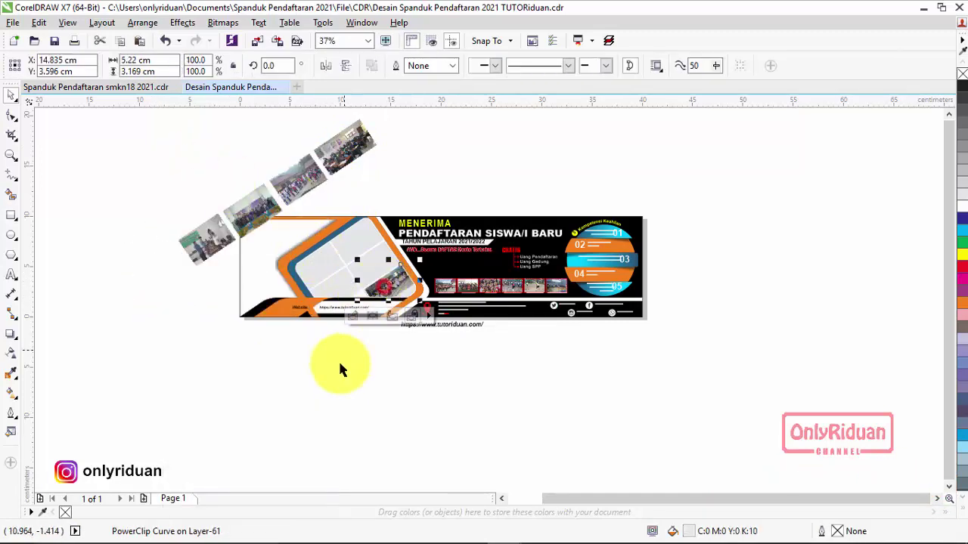
Step: PowerClip the second and third photos of the strip into the banner's frame
left_click(208, 253)
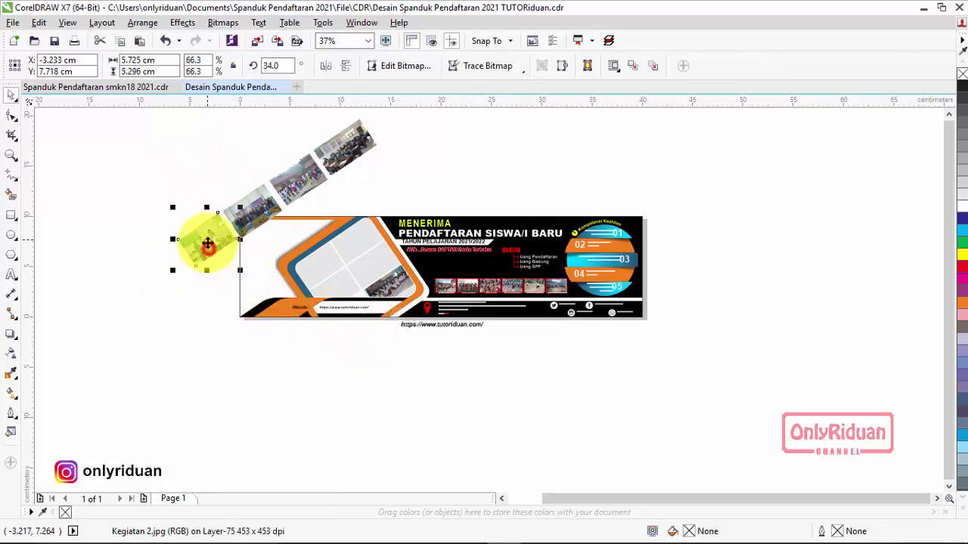
right_click(207, 242)
left_click(242, 151)
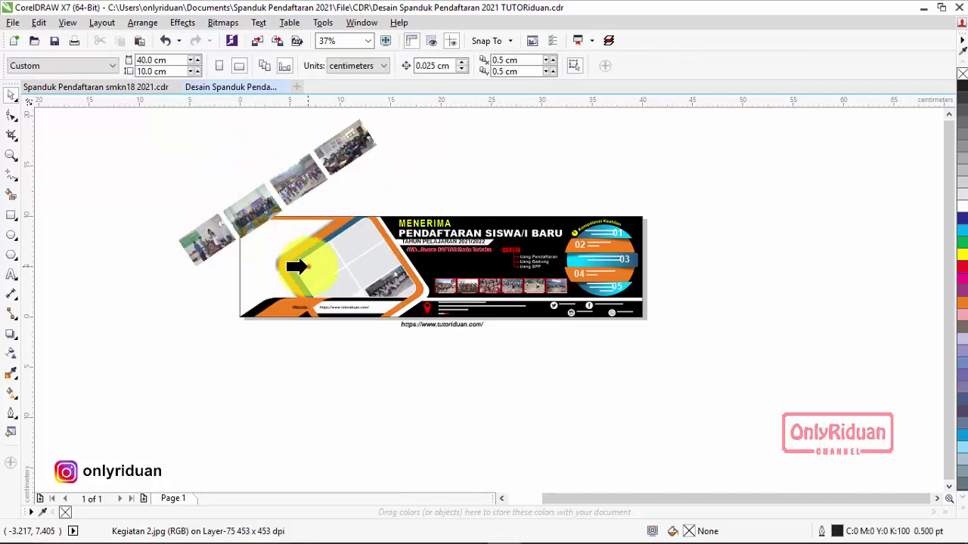
left_click(276, 251)
left_click(244, 210)
right_click(254, 210)
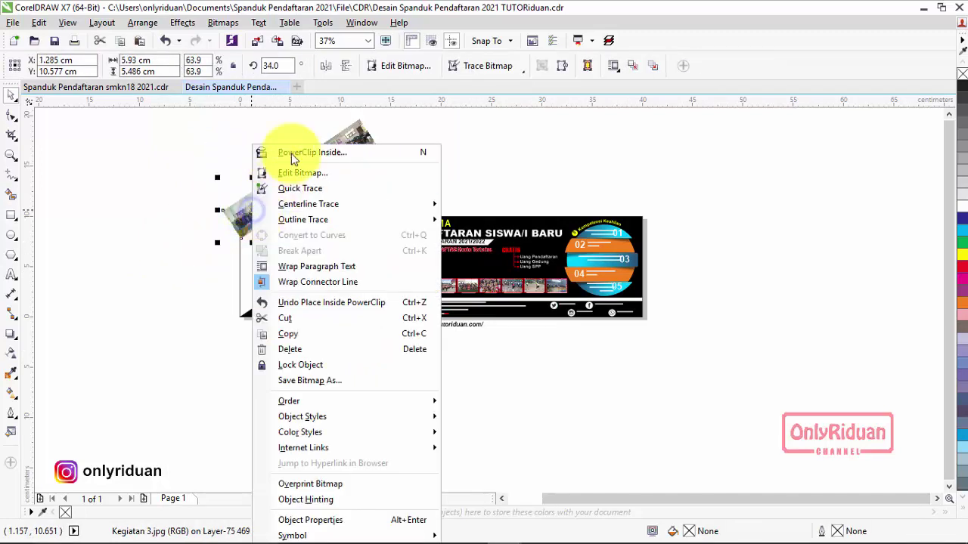
left_click(293, 150)
left_click(335, 250)
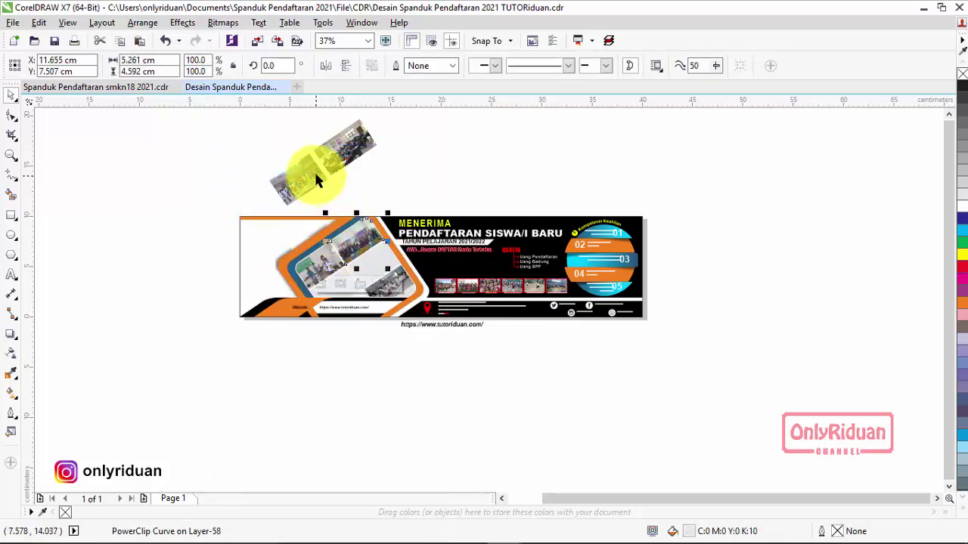
Step: PowerClip the fourth and top photos into the banner's frame
left_click(314, 175)
right_click(313, 174)
left_click(324, 151)
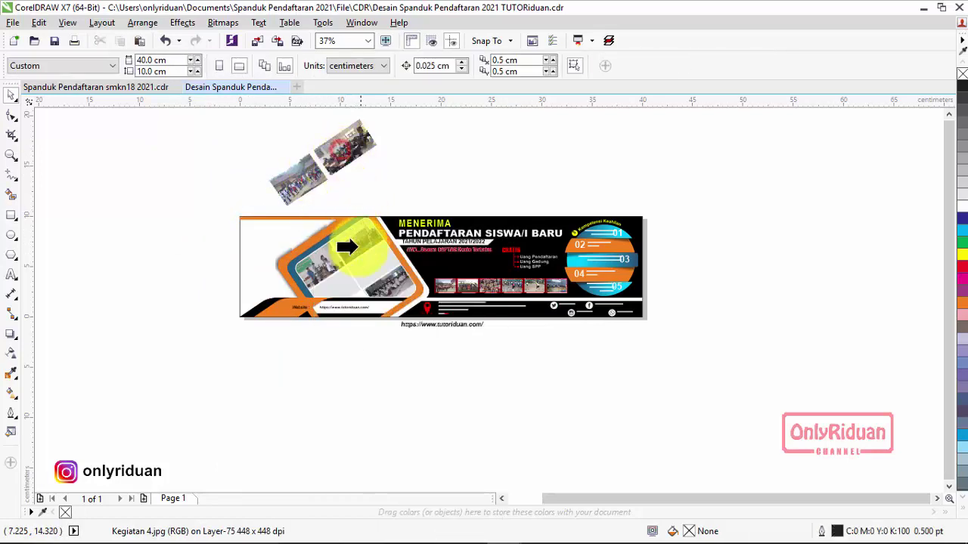
left_click(360, 236)
right_click(371, 145)
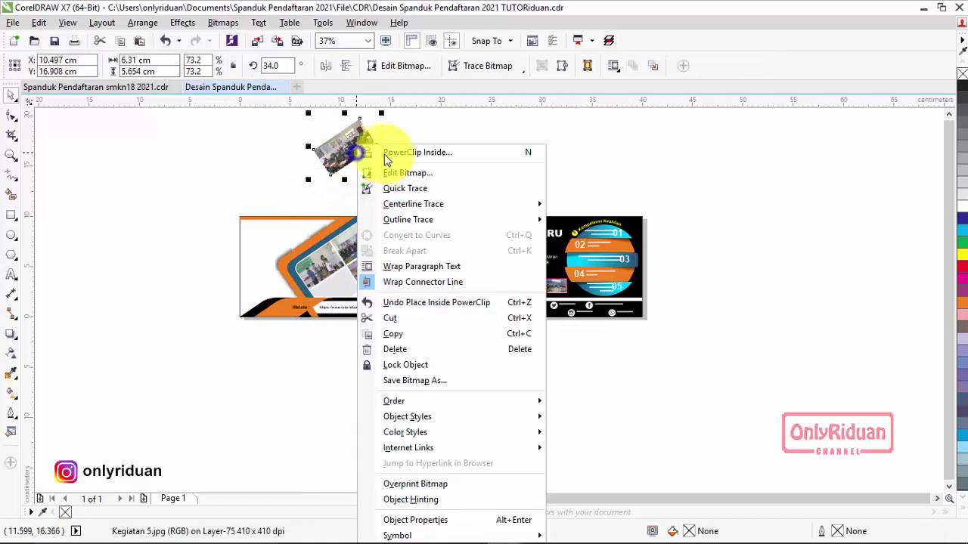
left_click(395, 154)
left_click(333, 286)
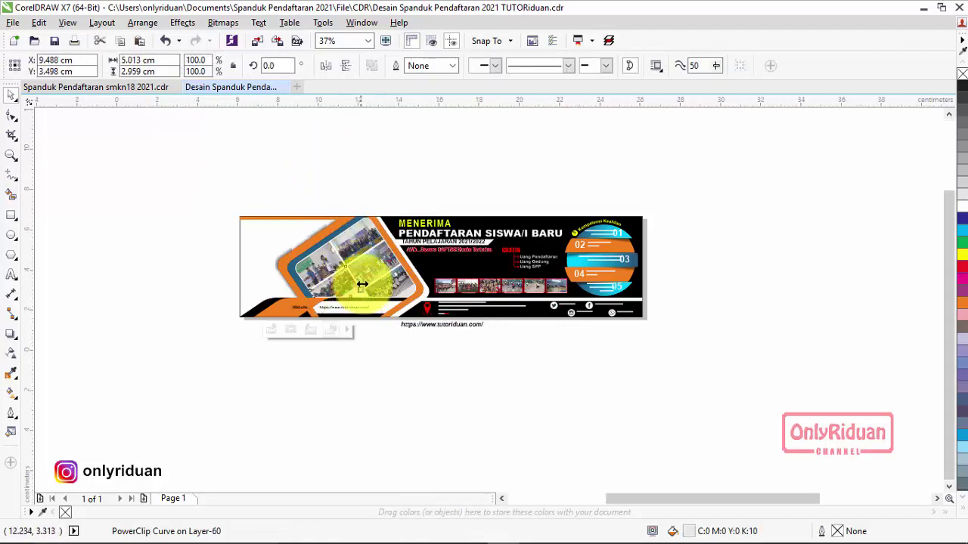
scroll(367, 299, "up", 4)
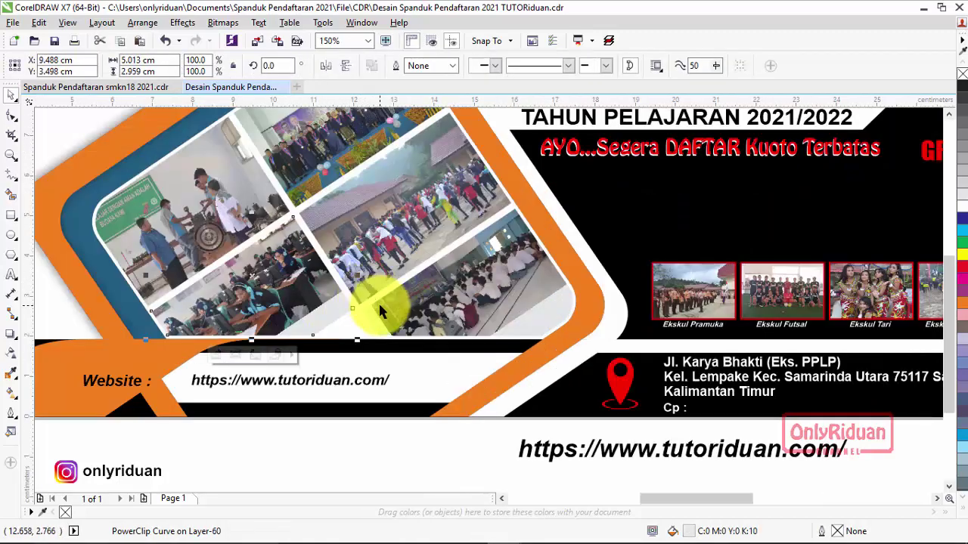
Step: Extract the computer-class photo from the PowerClip and reposition it within its lower-left cell
scroll(380, 311, "down", 2)
scroll(354, 376, "up", 2)
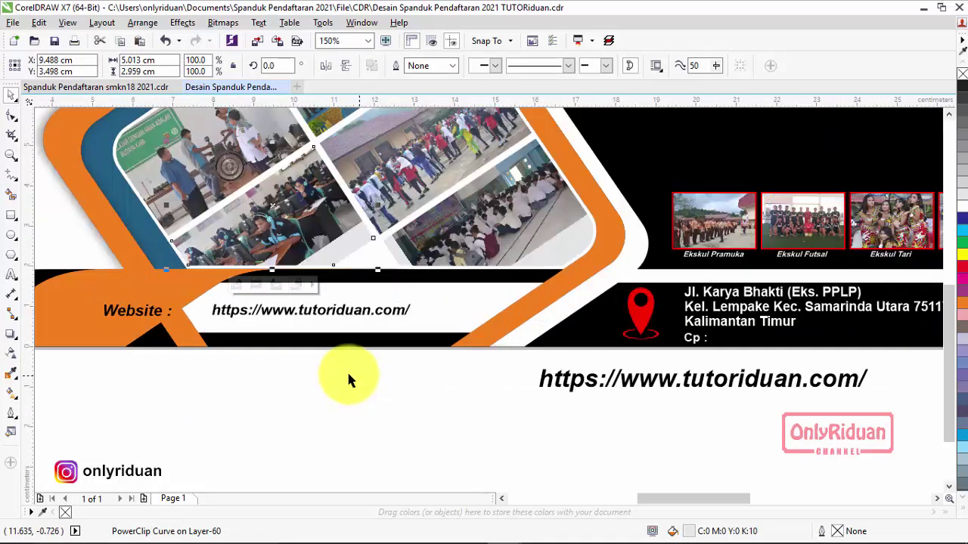
left_click(335, 367)
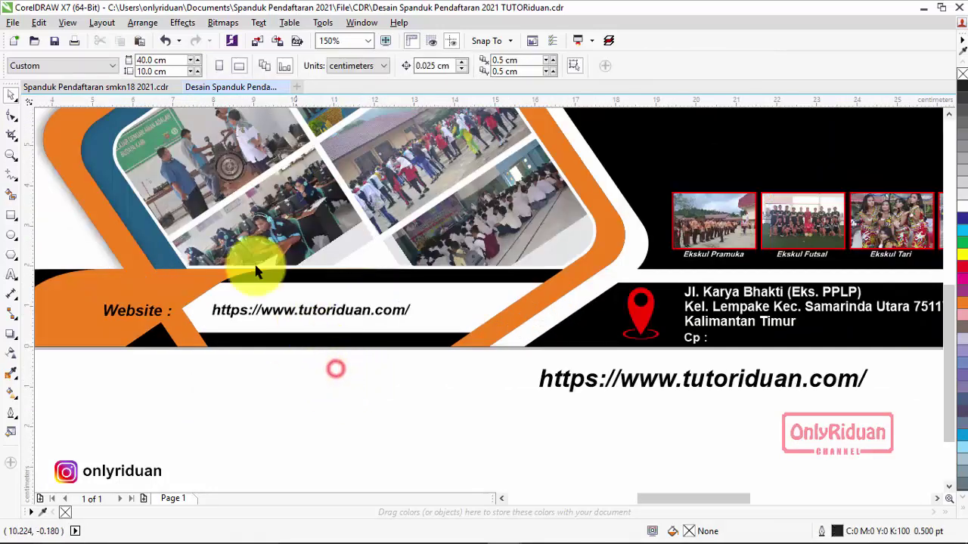
right_click(286, 225)
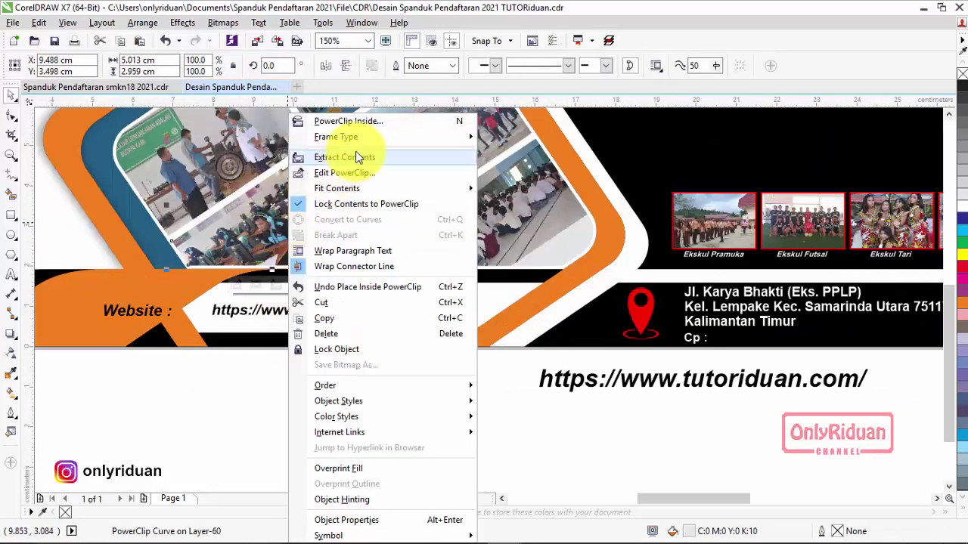
left_click(351, 164)
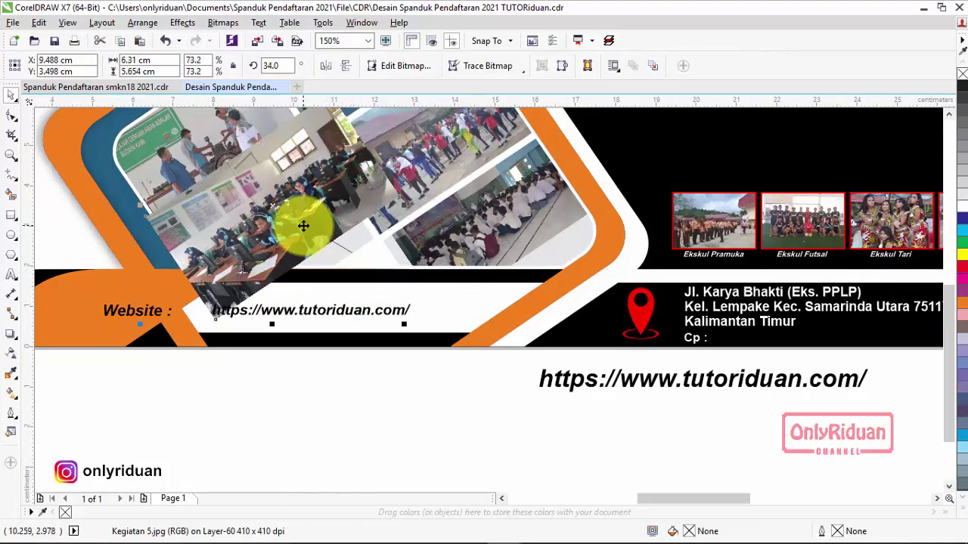
left_click_drag(302, 225, 312, 244)
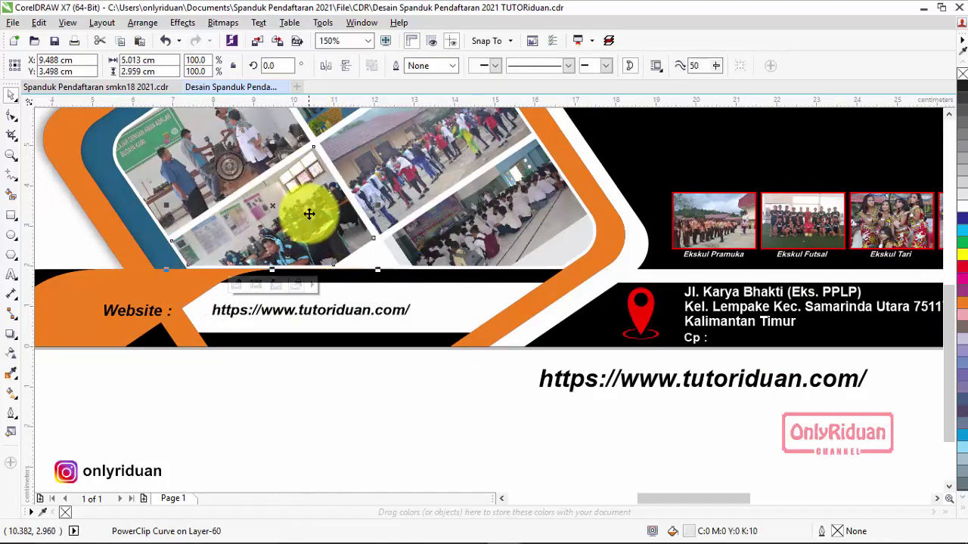
Step: Select the right-hand framed photo and bring up its context menu
right_click(306, 211)
left_click(215, 411)
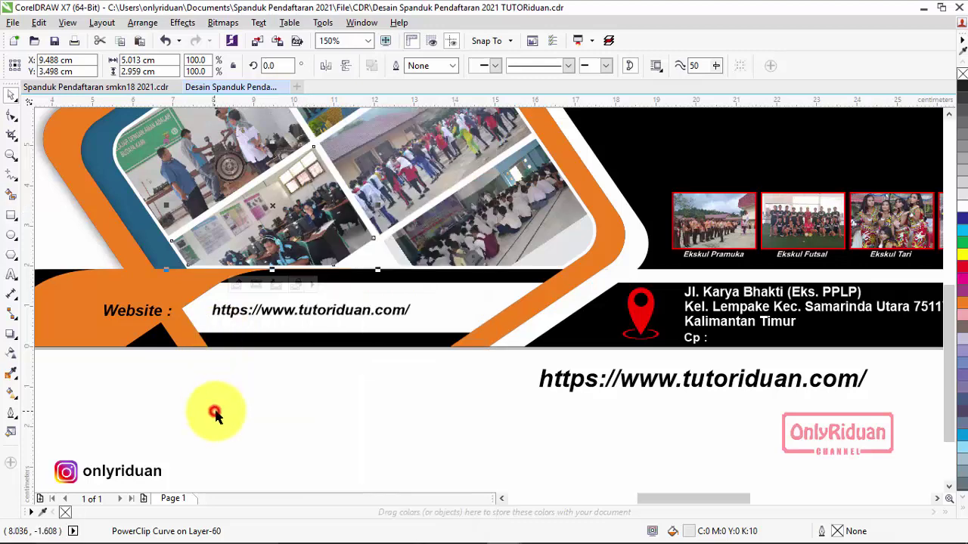
left_click(475, 216)
right_click(493, 219)
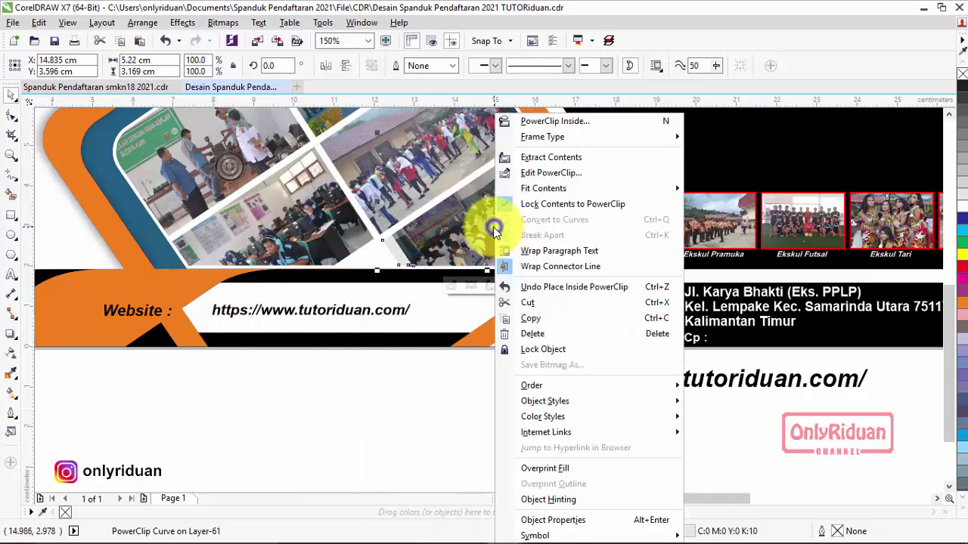
Step: Shift the Kegiatan 1 photo down and right within its lower-right frame panel
left_click(543, 172)
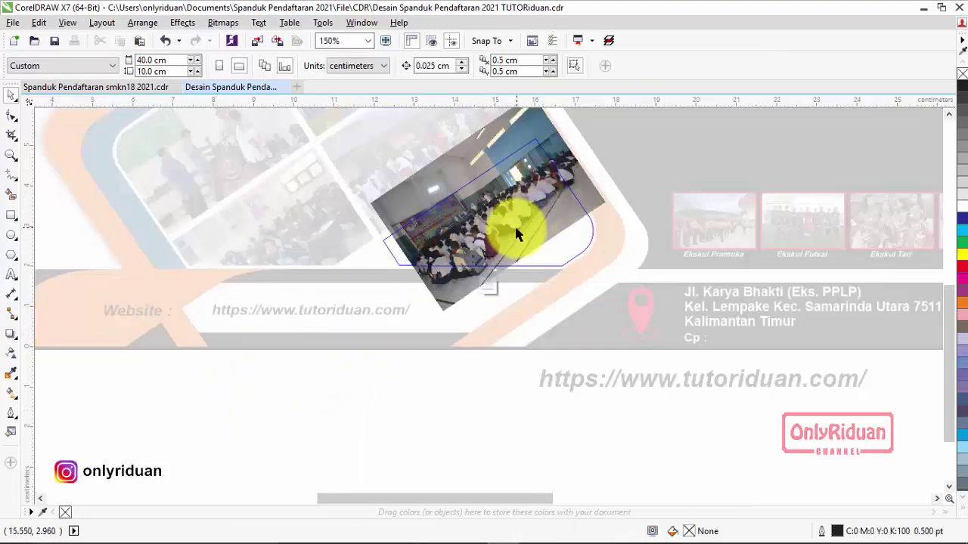
left_click_drag(517, 237, 515, 254)
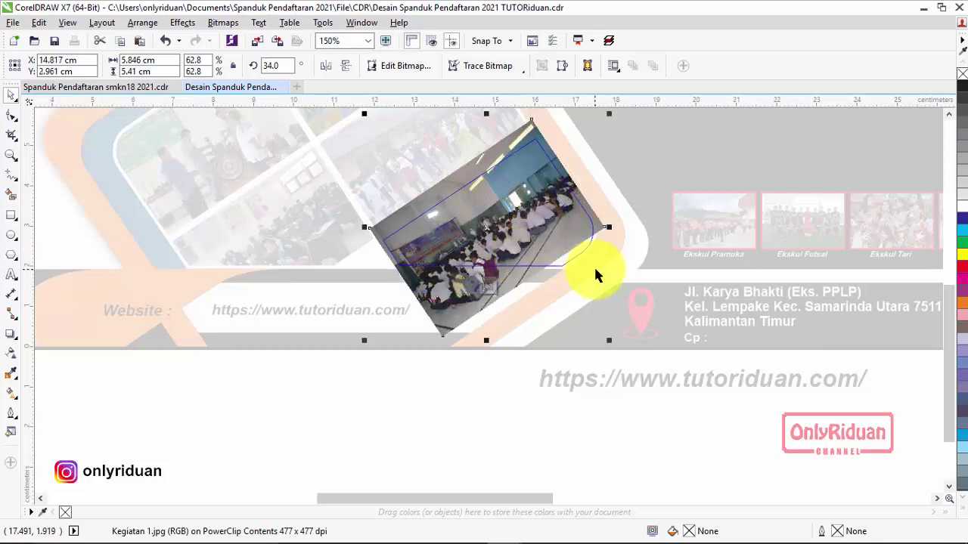
key("Down")
key("Down")
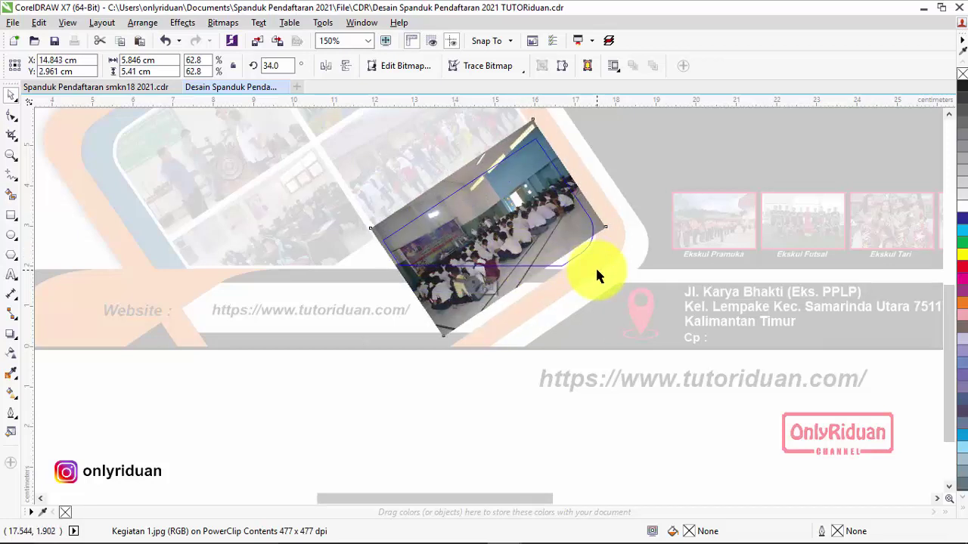
key("Down")
key("Down")
key("Down")
key("Down")
key("Right")
key("Right")
key("Down")
key("Right")
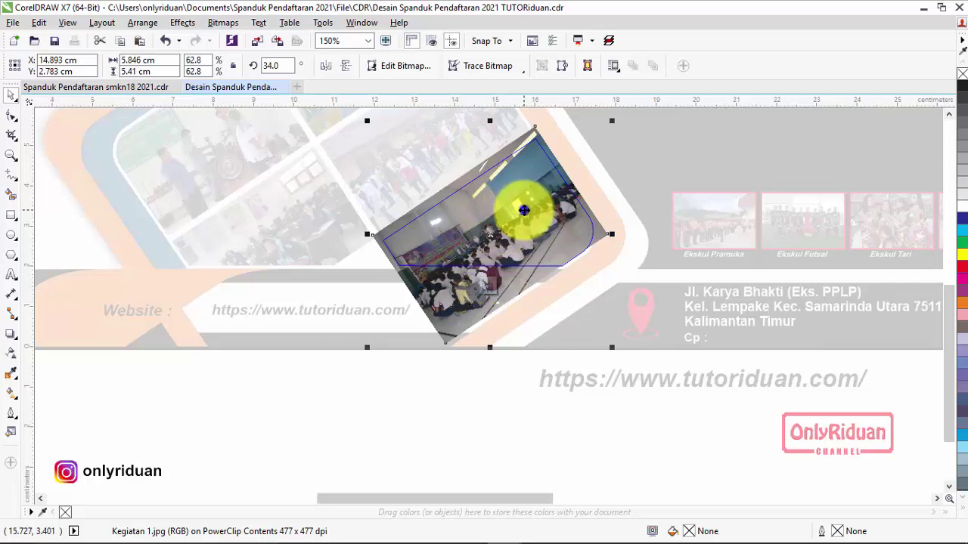
Step: Finish PowerClip editing and zoom back out to view the whole banner
right_click(523, 208)
left_click(492, 204)
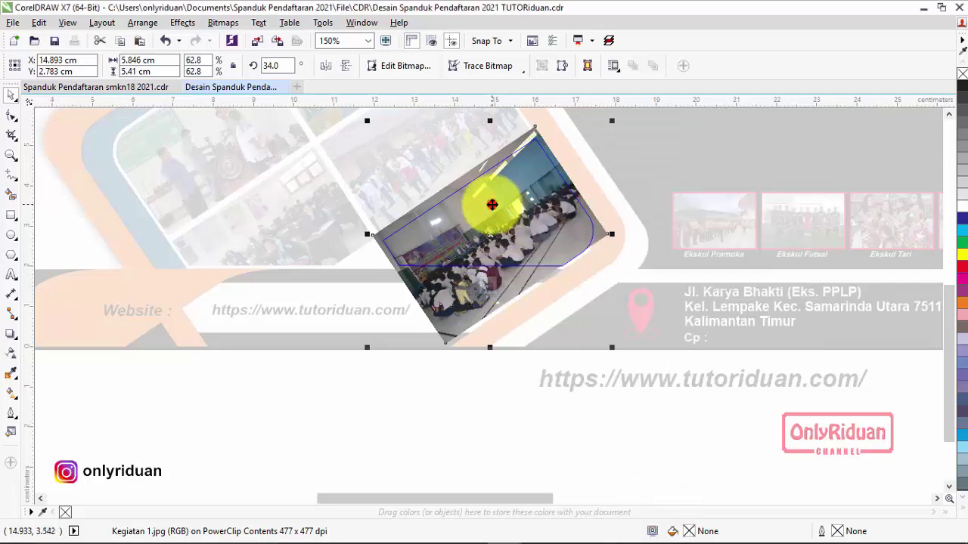
left_click(488, 286)
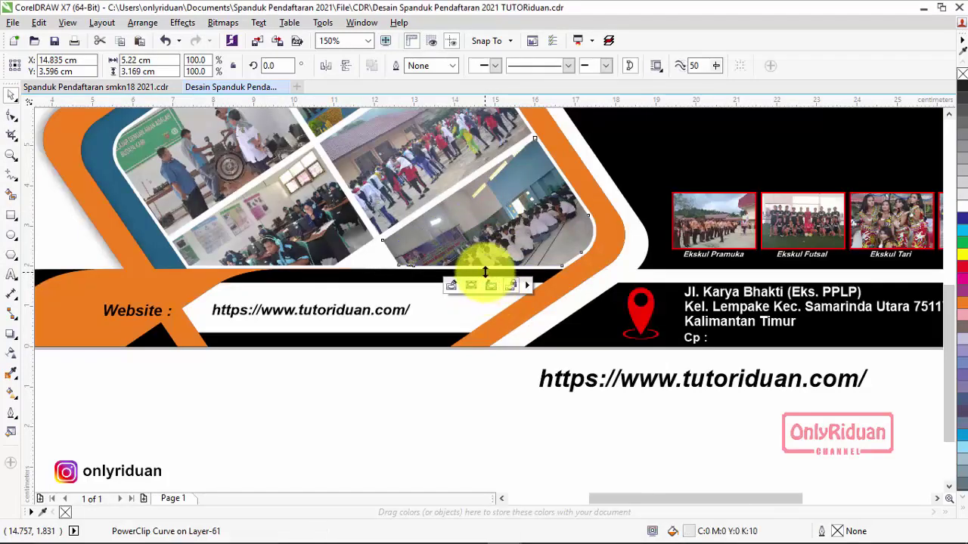
scroll(487, 273, "down", 1)
scroll(443, 274, "up", 1)
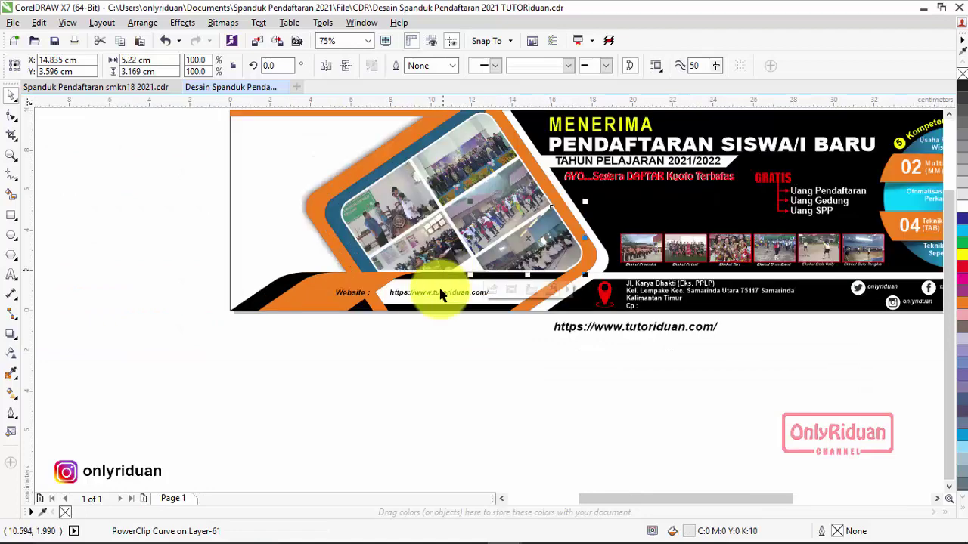
scroll(432, 338, "down", 1)
scroll(431, 338, "up", 1)
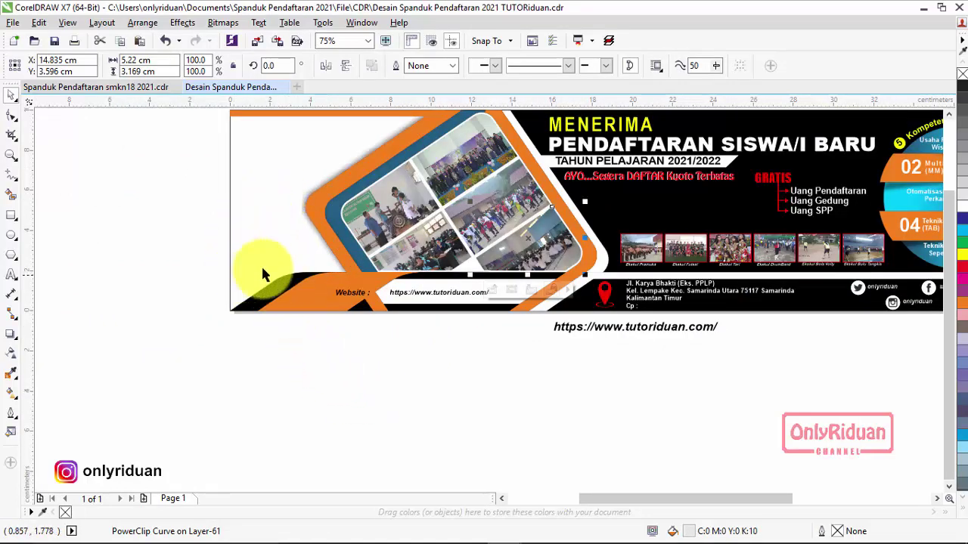
Step: Import Gambar 1.jpg and place it over the banner's lower-left corner at 9.419 × 4.687 cm
left_click(15, 28)
left_click(45, 241)
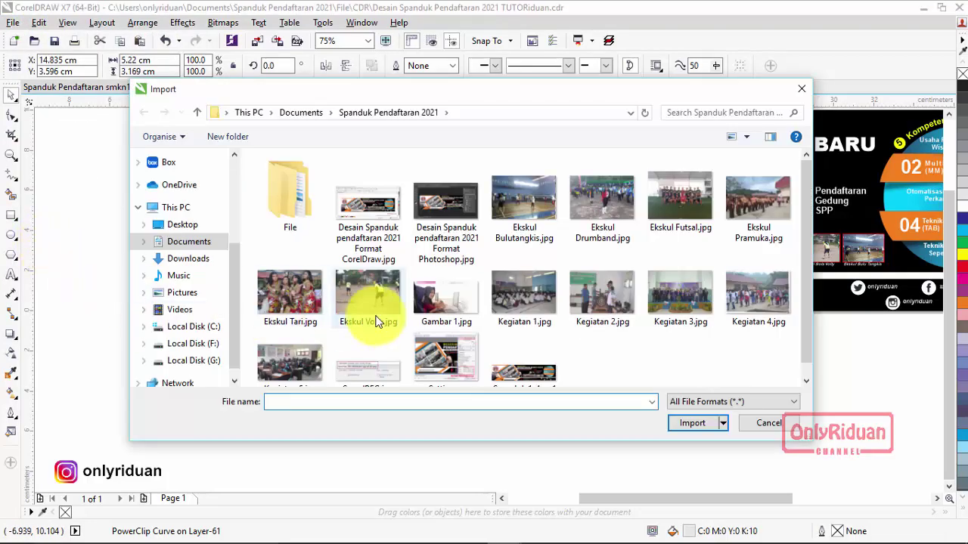
left_click(446, 303)
left_click(684, 424)
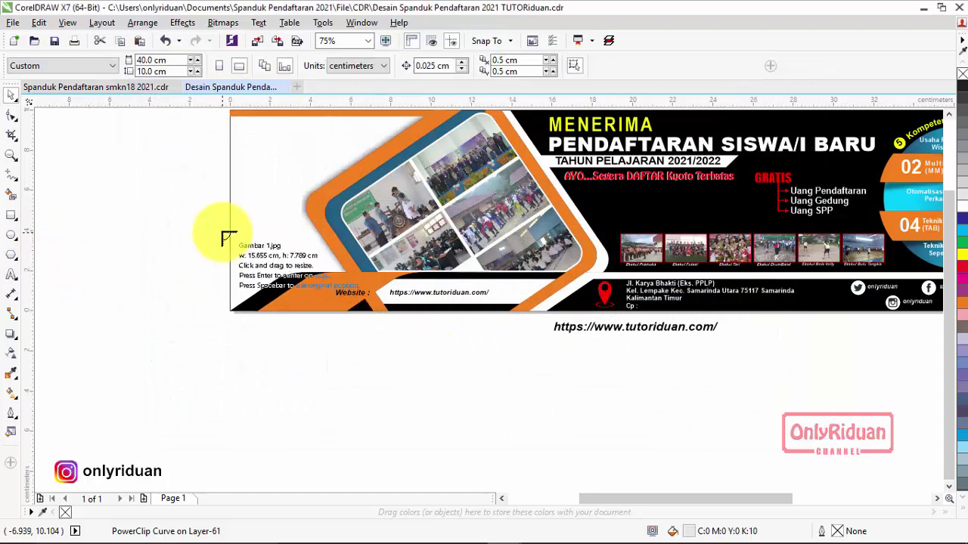
left_click_drag(219, 219, 401, 347)
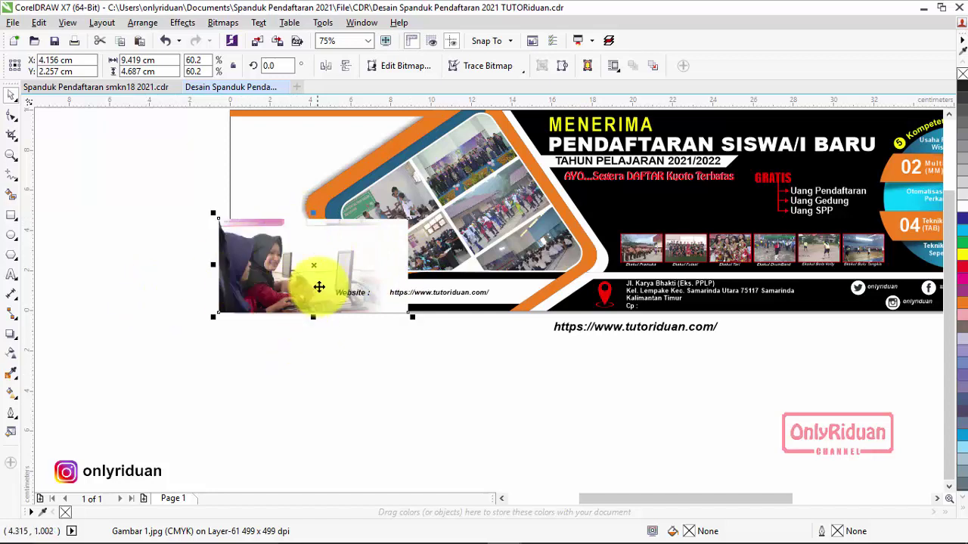
Step: Apply a linear gradient transparency fading the student photo horizontally to the right
left_click(12, 353)
left_click_drag(313, 265, 395, 274)
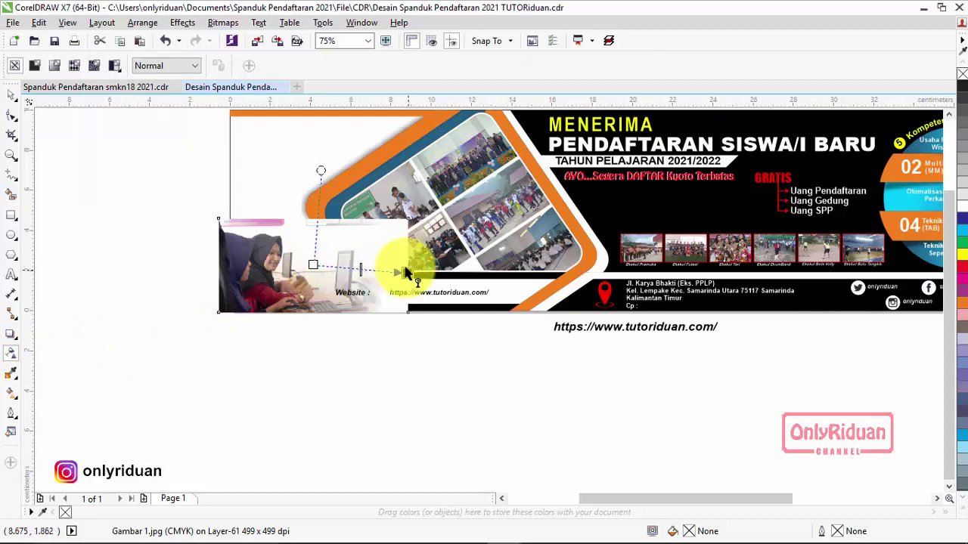
left_click_drag(405, 267, 406, 266)
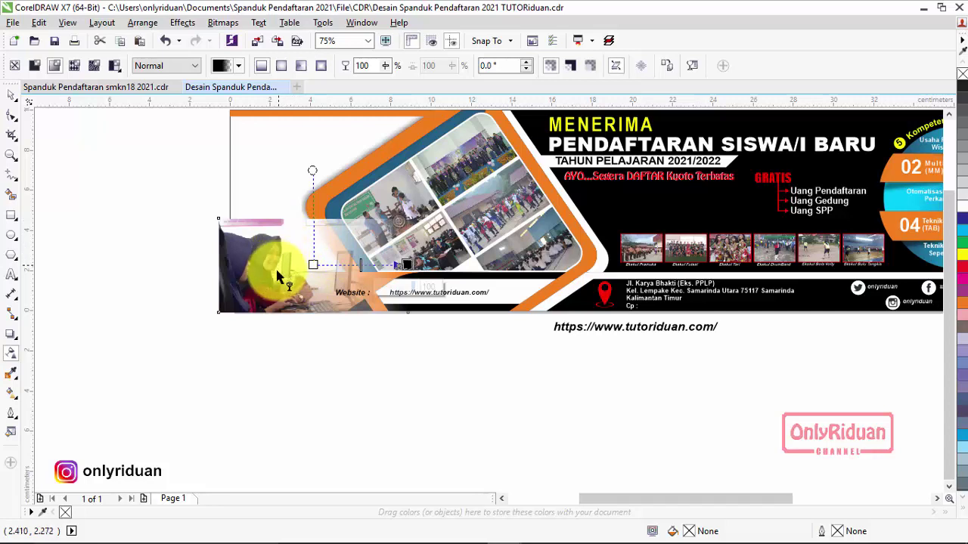
left_click_drag(283, 272, 282, 231)
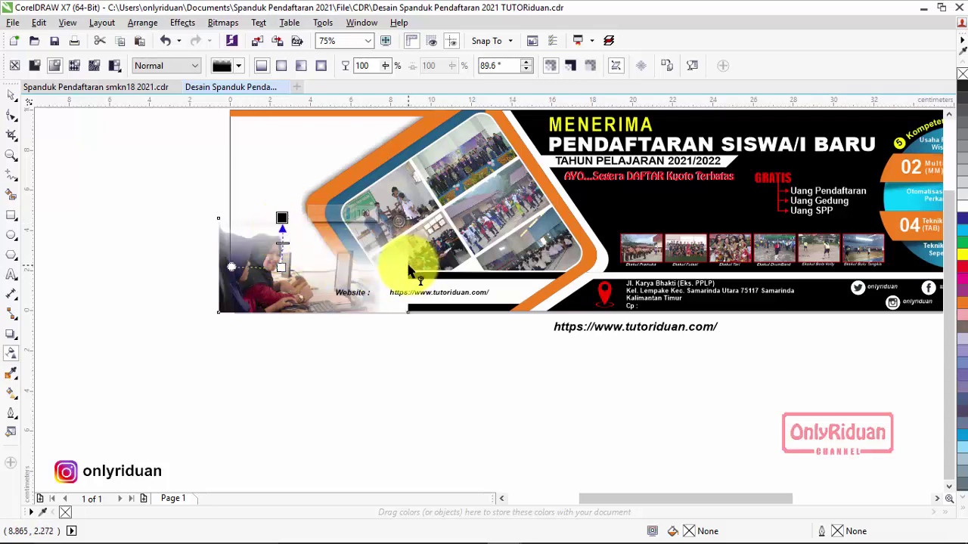
left_click_drag(313, 264, 407, 265)
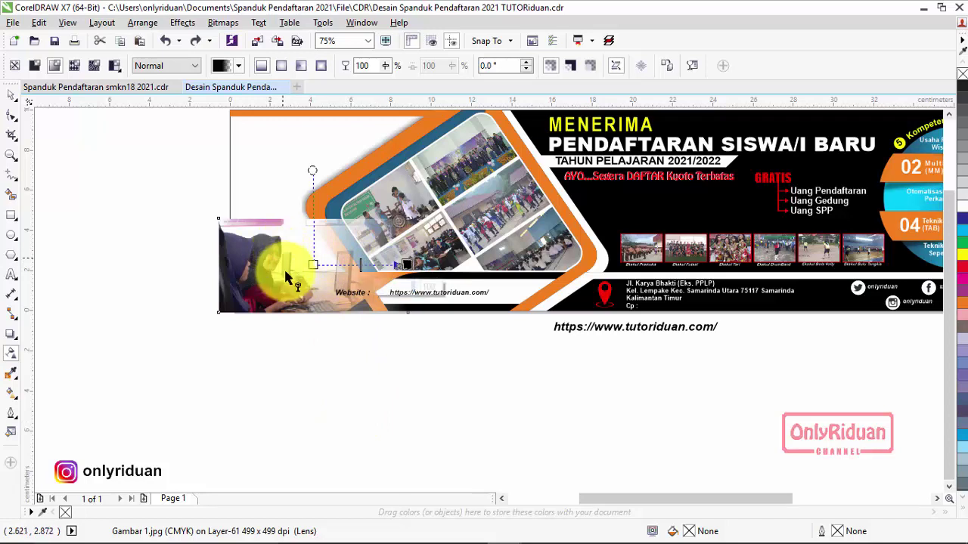
Step: Convert the photo to a 300 dpi bitmap and add a vertical transparency fade
left_click(227, 23)
left_click(244, 40)
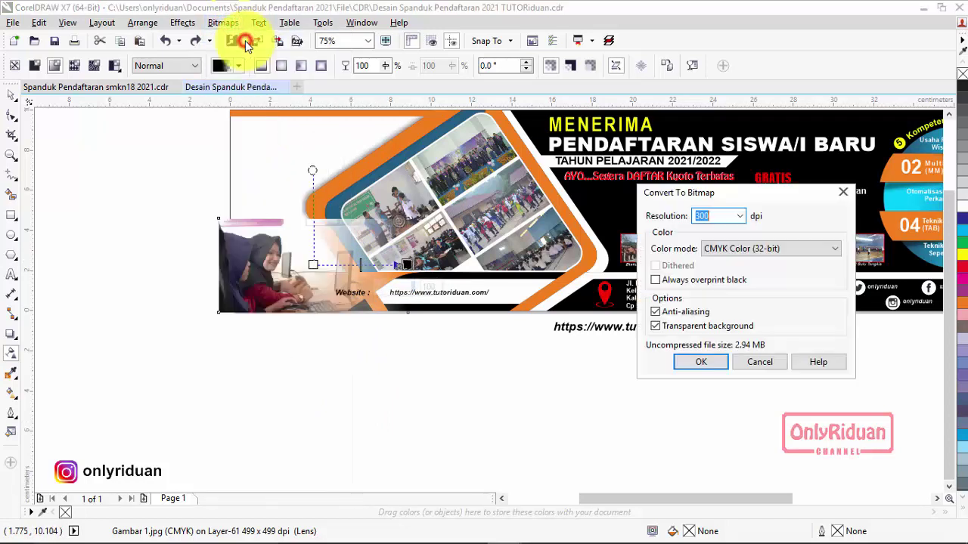
left_click_drag(717, 198, 492, 213)
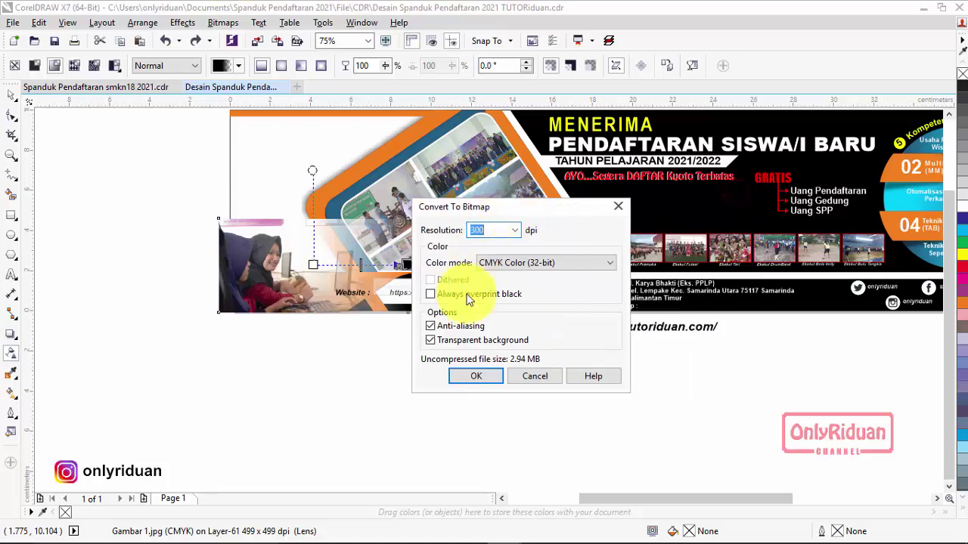
left_click(484, 376)
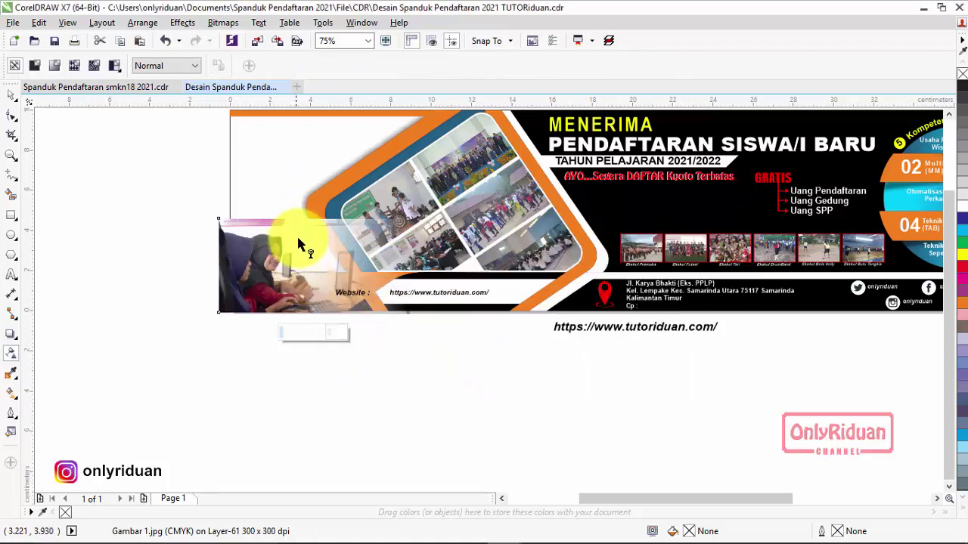
left_click_drag(293, 273, 295, 223)
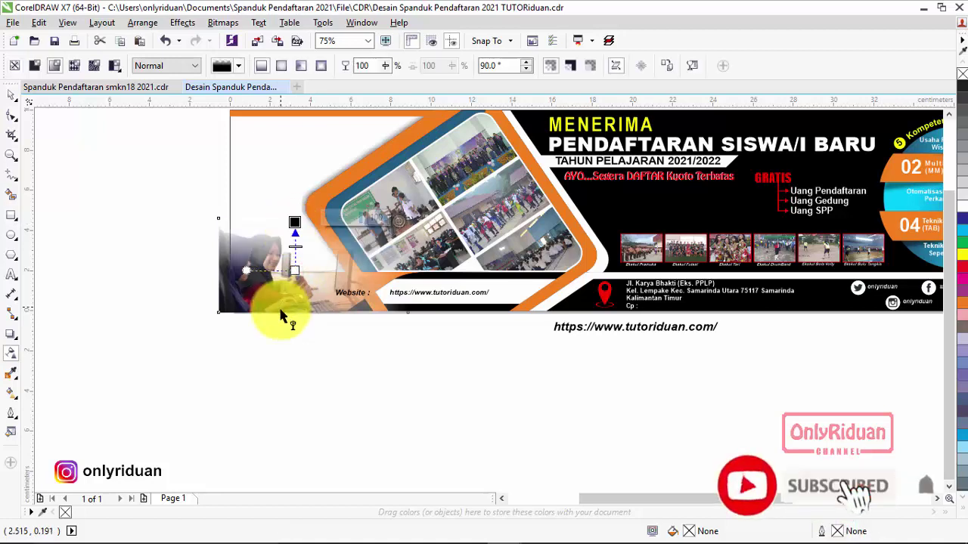
left_click(11, 95)
Step: Shift the banner's background frame up and to the left
left_click(101, 184)
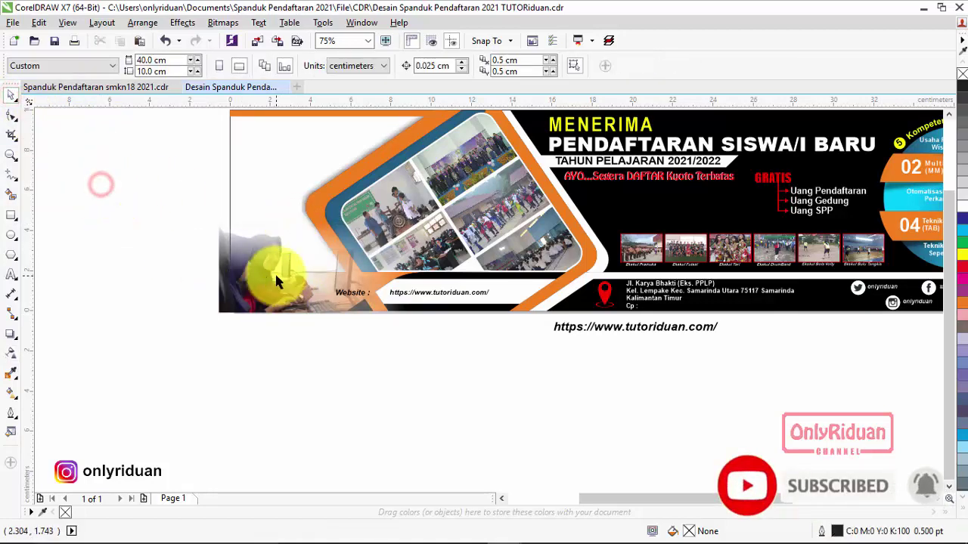
left_click(276, 281)
left_click(273, 144)
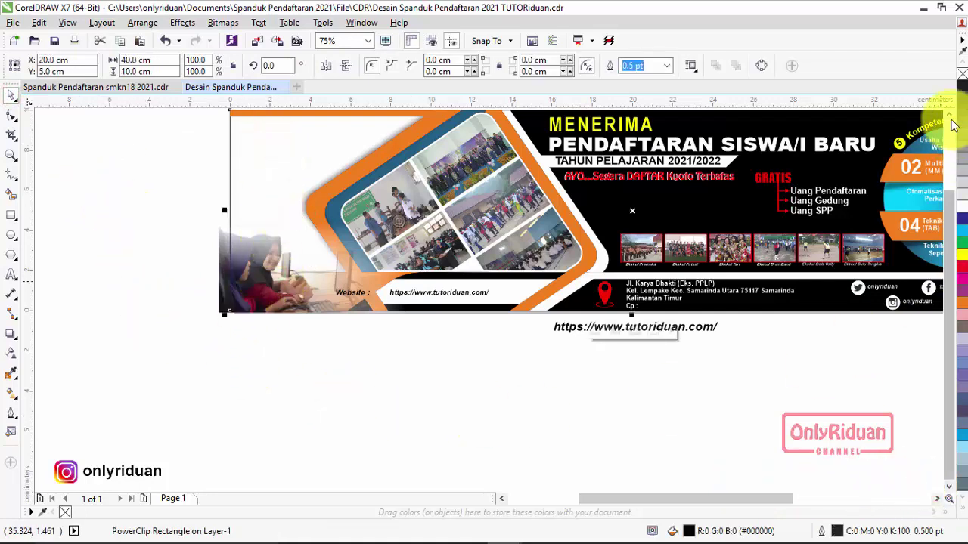
scroll(954, 125, "up", 2)
left_click(472, 441)
left_click(282, 240)
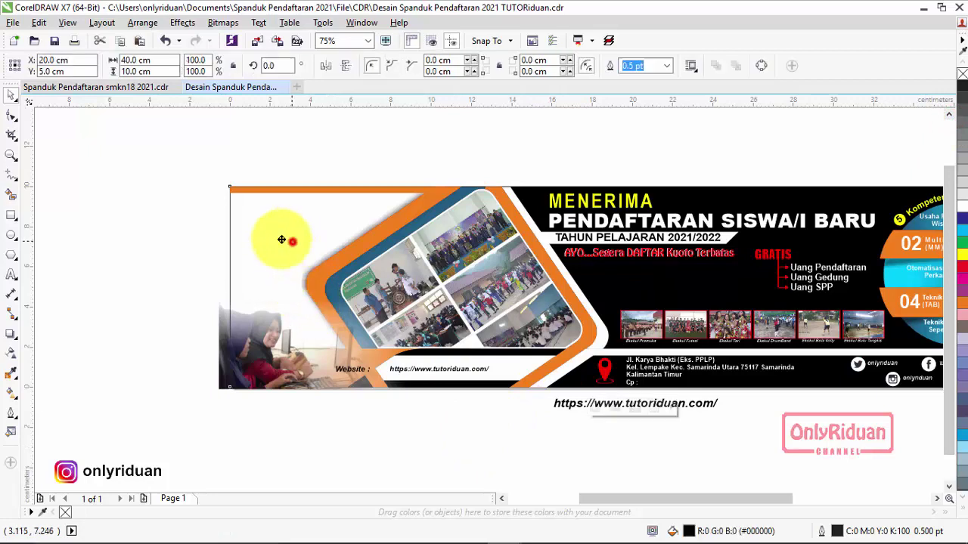
left_click_drag(281, 240, 243, 221)
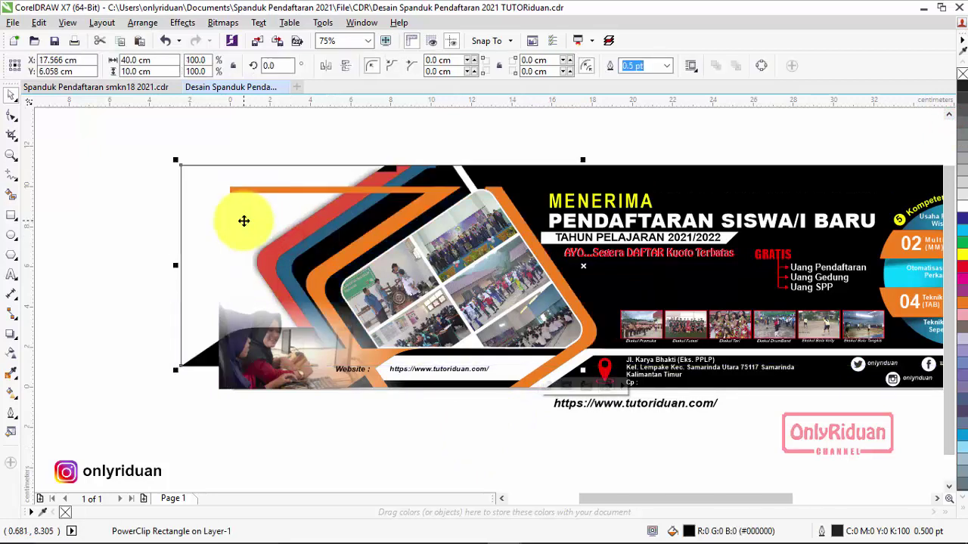
left_click(393, 442)
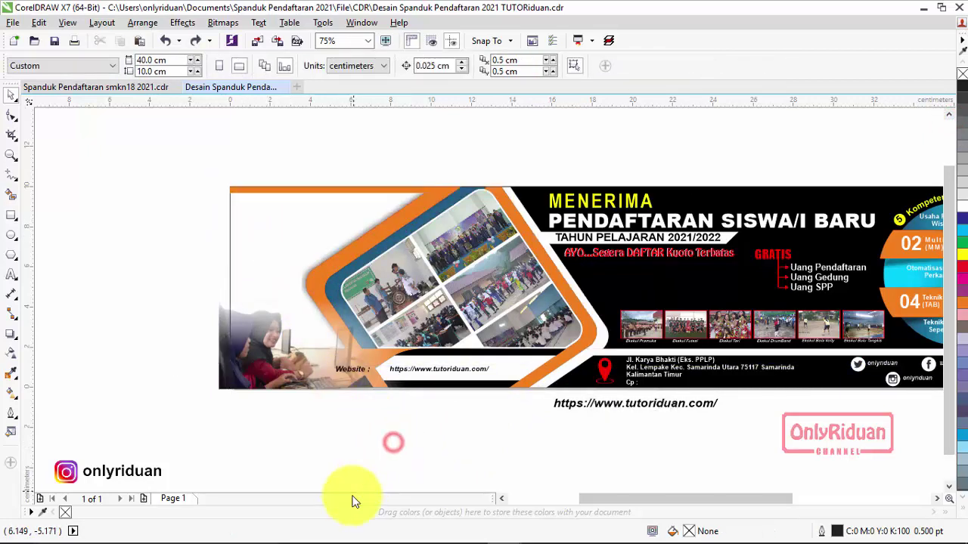
Step: PowerClip the student photo inside the banner rectangle
left_click(256, 350)
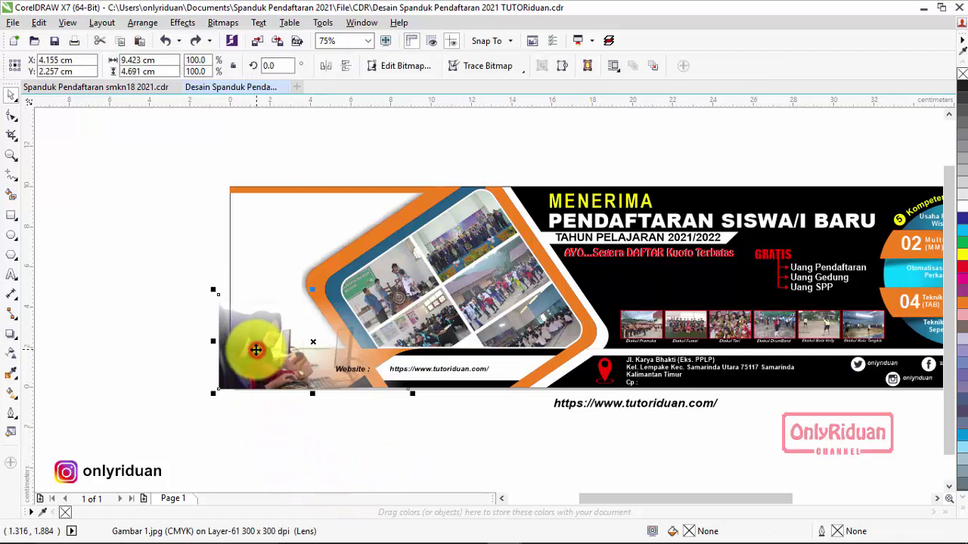
left_click(275, 464)
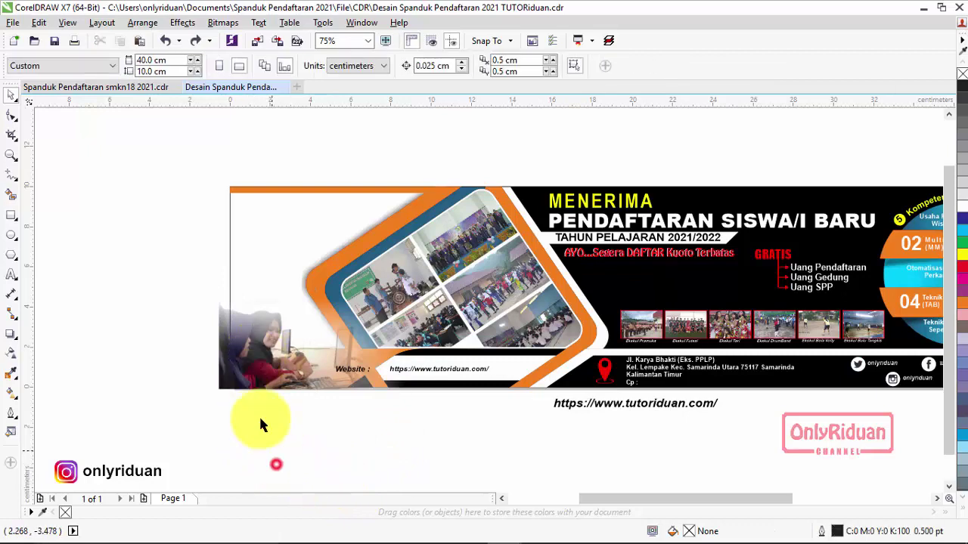
right_click(257, 360)
left_click(310, 152)
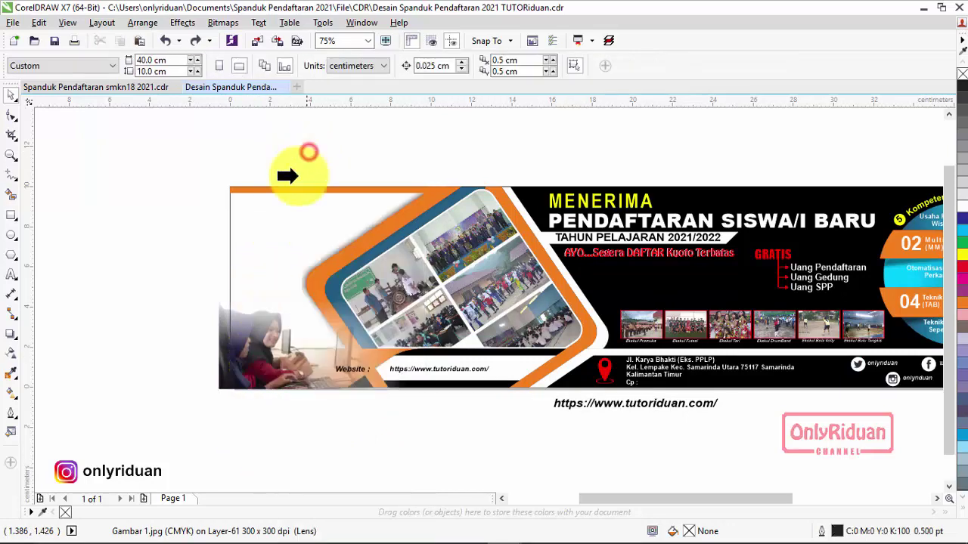
left_click(269, 213)
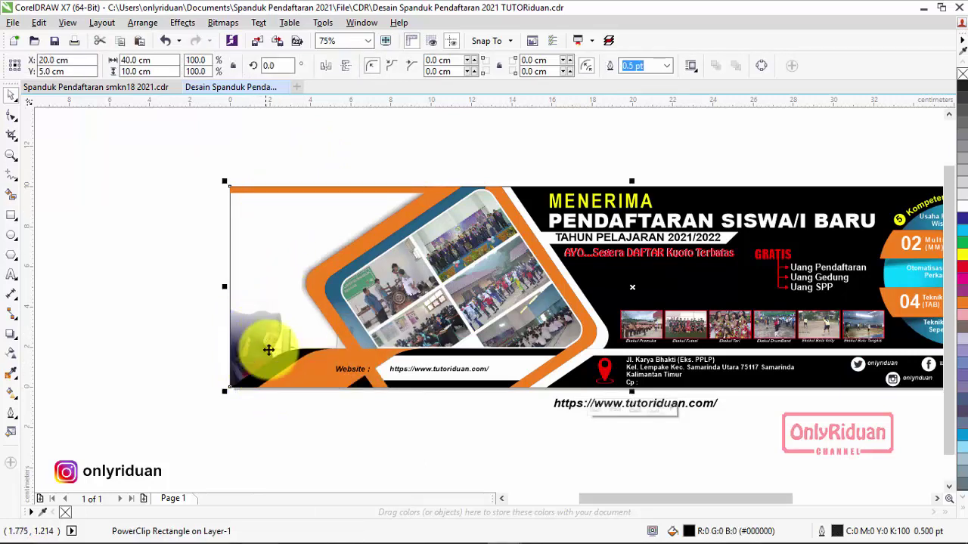
Step: Enlarge the clipped student photo to about 124% inside the banner frame and finish editing
left_click(281, 452)
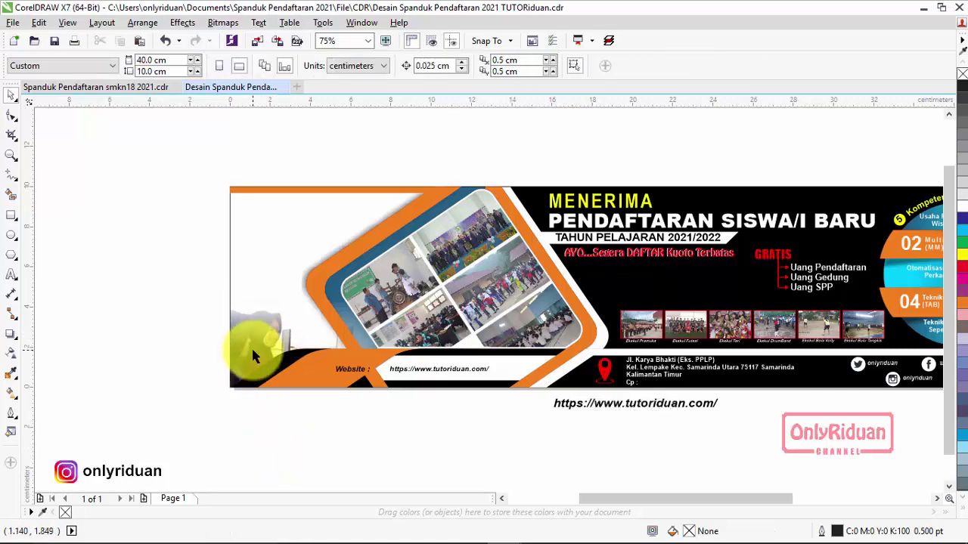
left_click(253, 356)
right_click(253, 343)
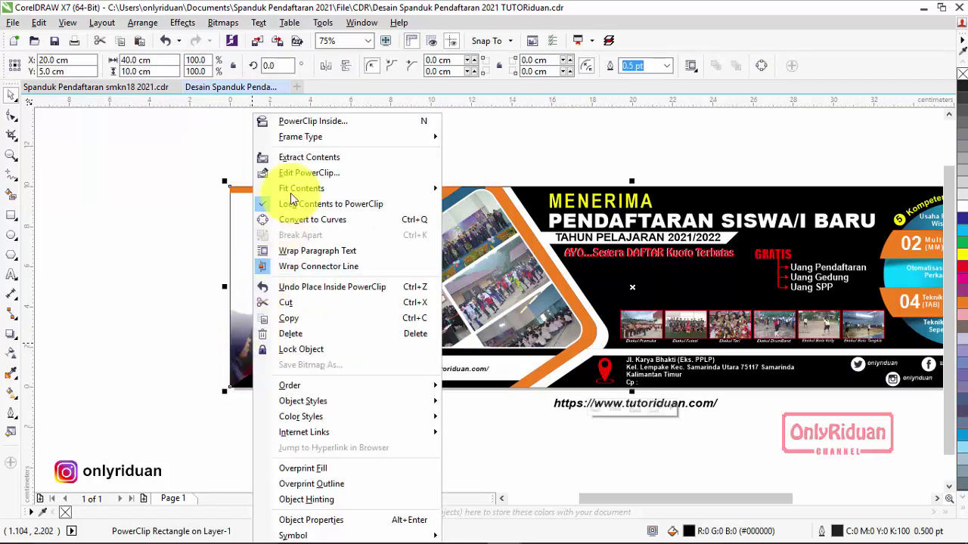
left_click(298, 174)
left_click(259, 335)
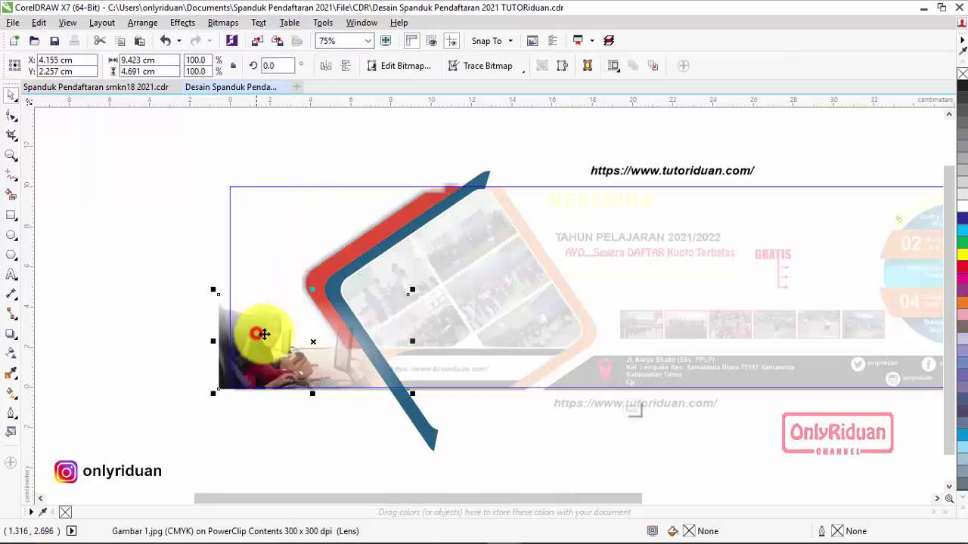
left_click_drag(416, 289, 457, 267)
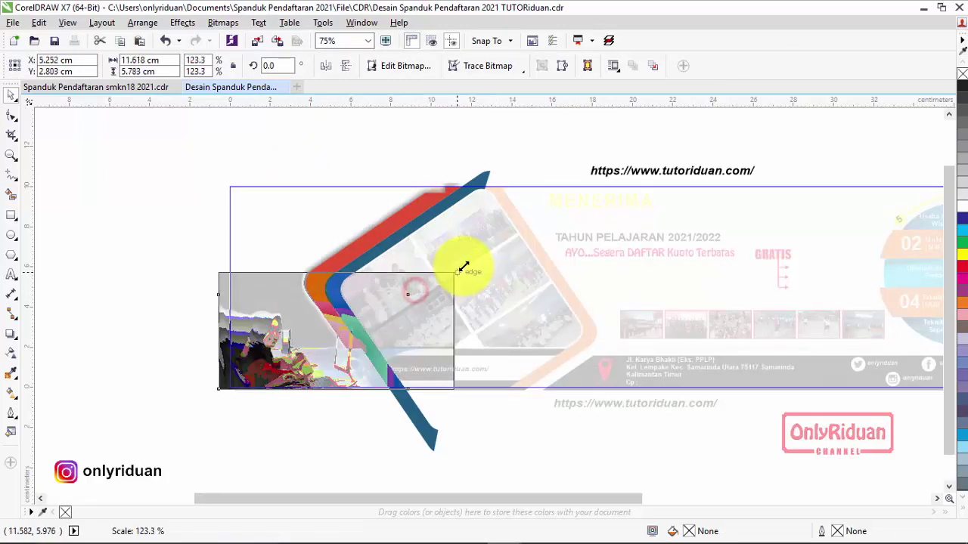
right_click(266, 319)
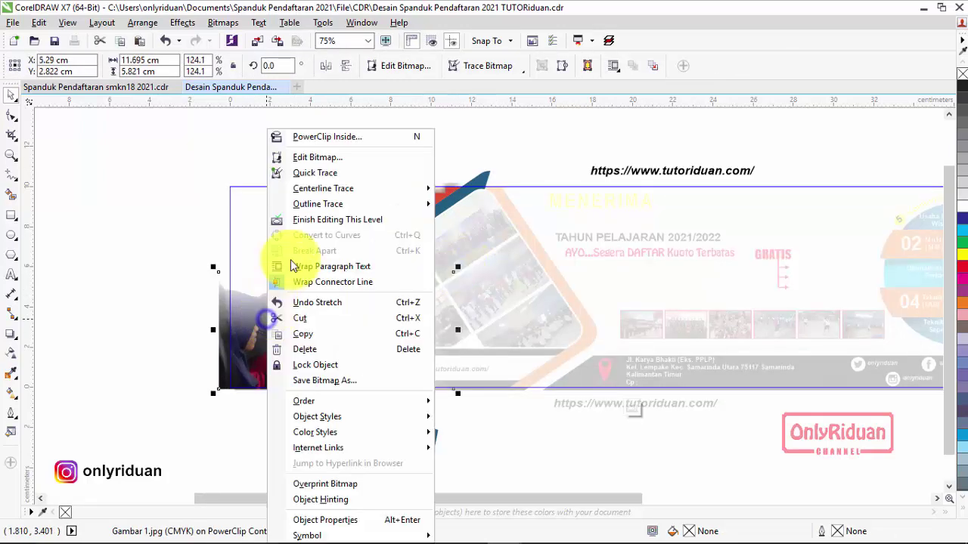
left_click(332, 218)
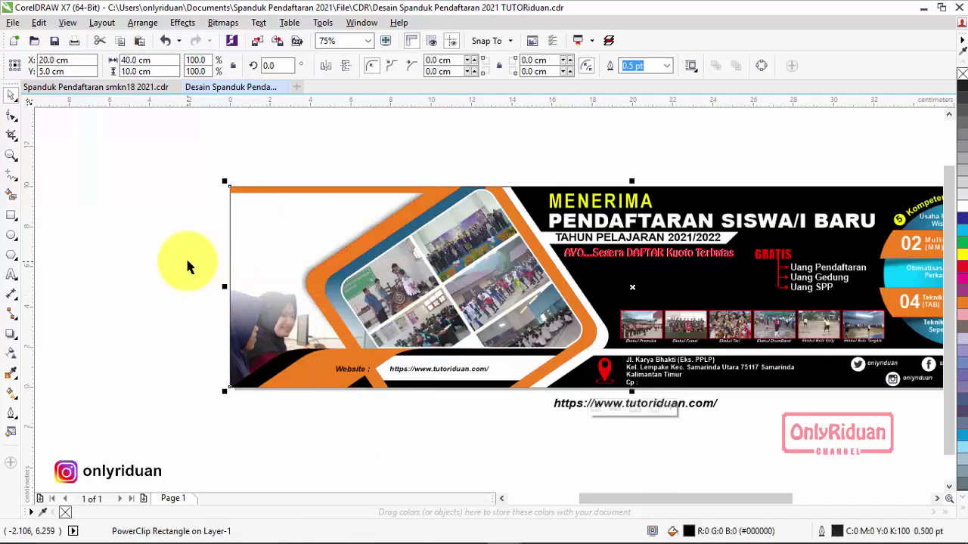
scroll(209, 279, "down", 1)
scroll(209, 281, "up", 1)
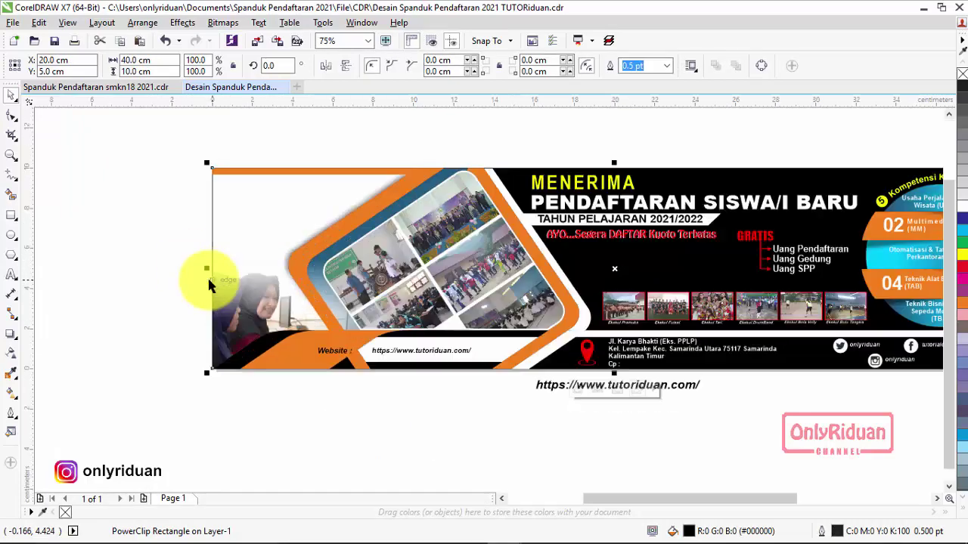
left_click(294, 429)
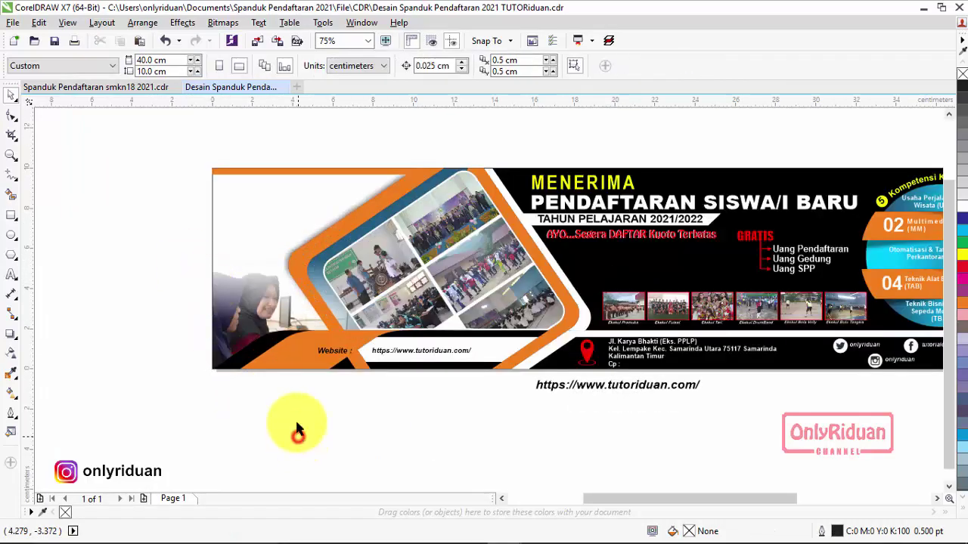
Step: Copy the SMK Negeri logo from the smkn18 banner and paste it into the registration banner
left_click(138, 90)
left_click_drag(143, 190, 265, 321)
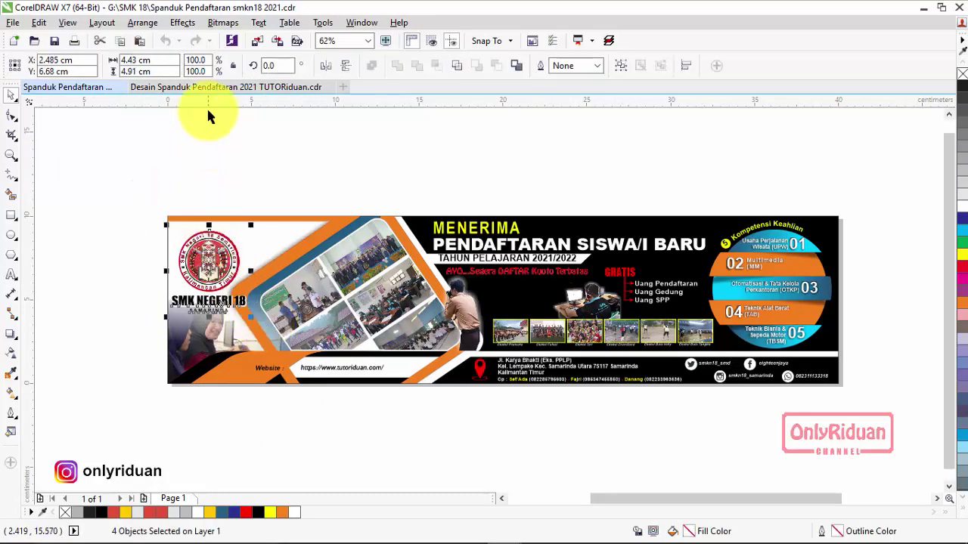
left_click(200, 87)
key("ctrl+v")
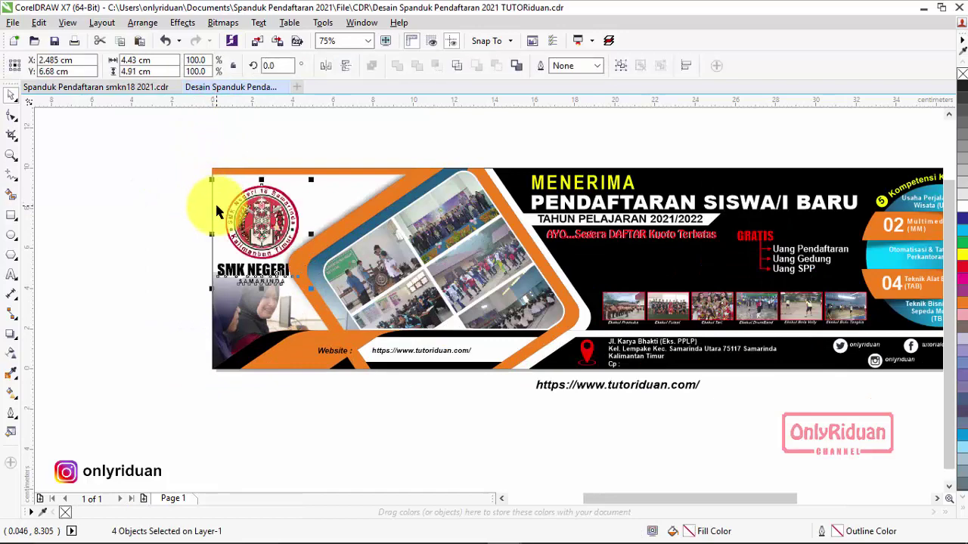
left_click(124, 214)
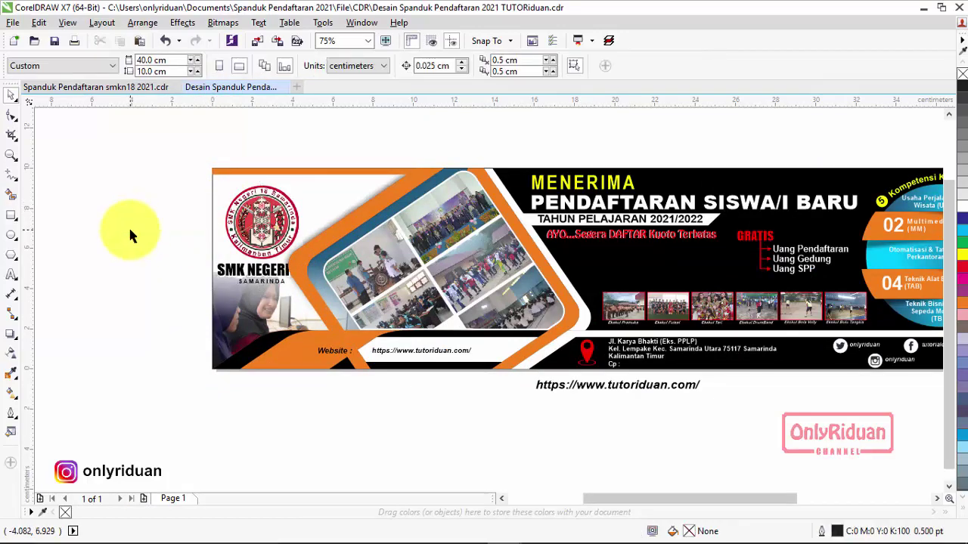
Step: Zoom in so the banner fills the view, then select all of its objects
scroll(129, 227, "down", 2)
scroll(128, 225, "up", 2)
scroll(128, 225, "down", 2)
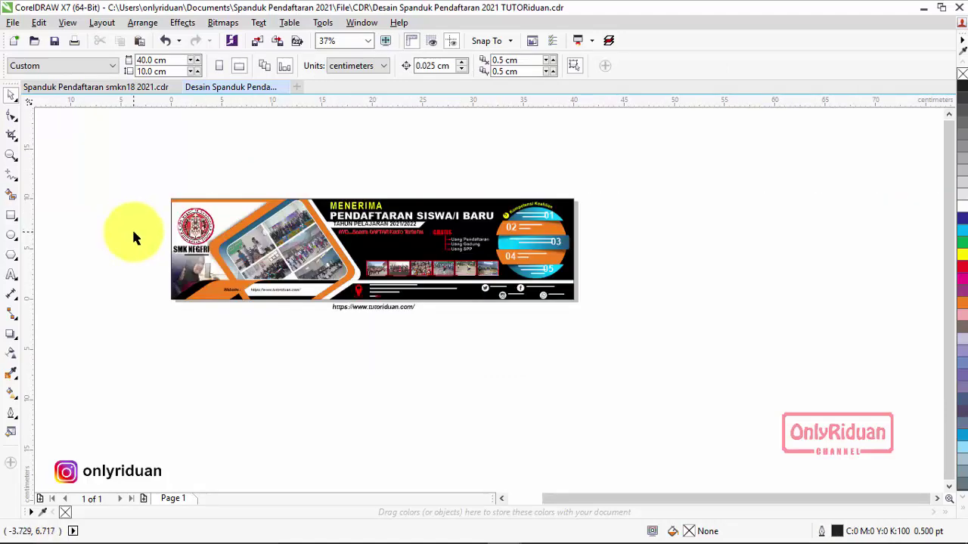
left_click(12, 155)
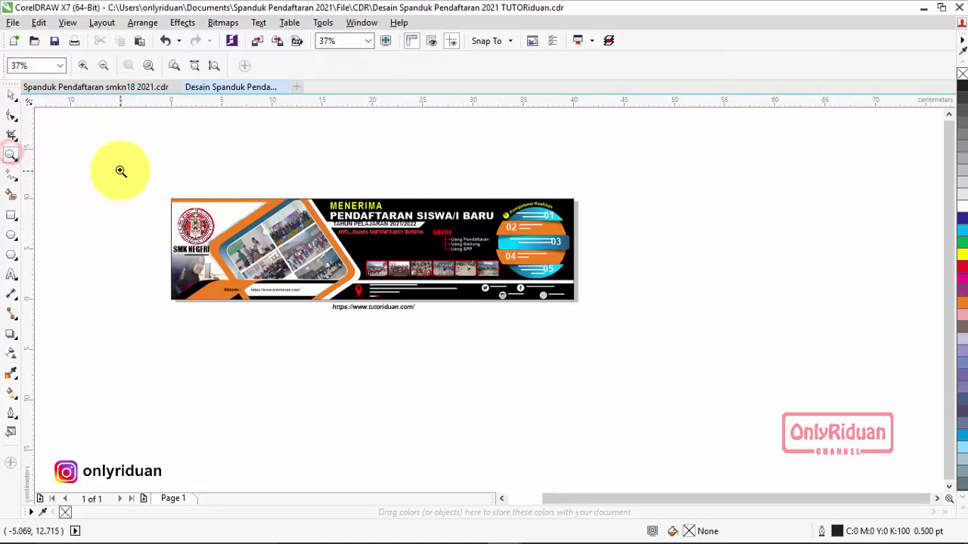
left_click_drag(121, 170, 618, 356)
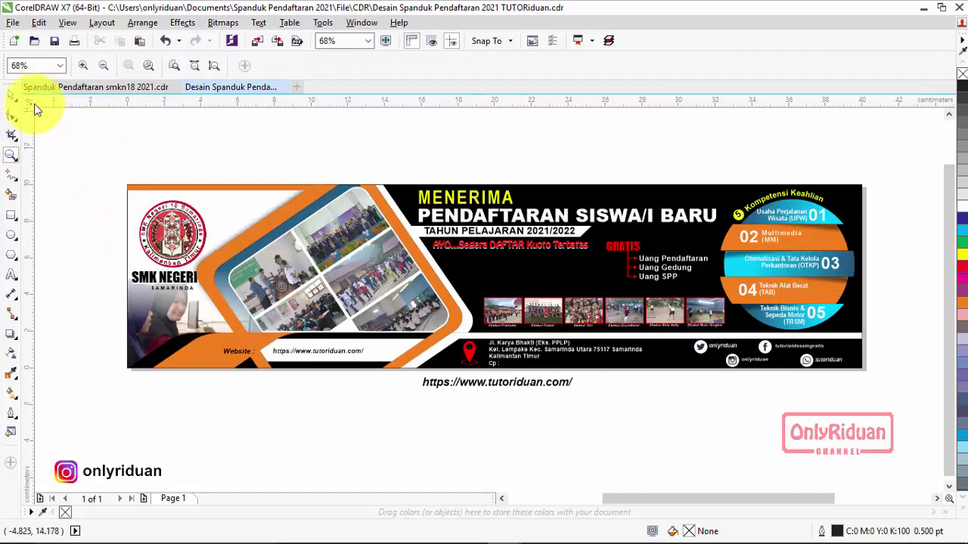
left_click(11, 95)
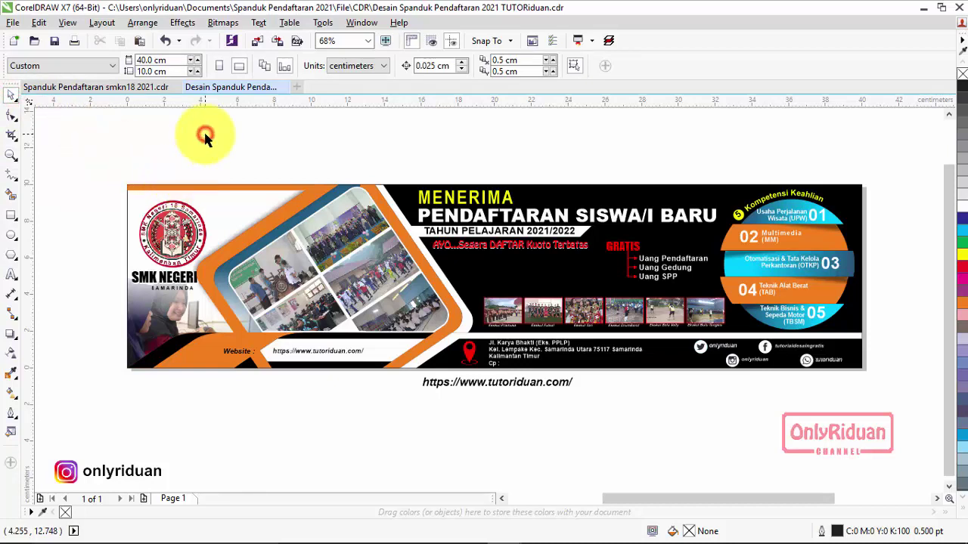
left_click_drag(100, 157, 898, 387)
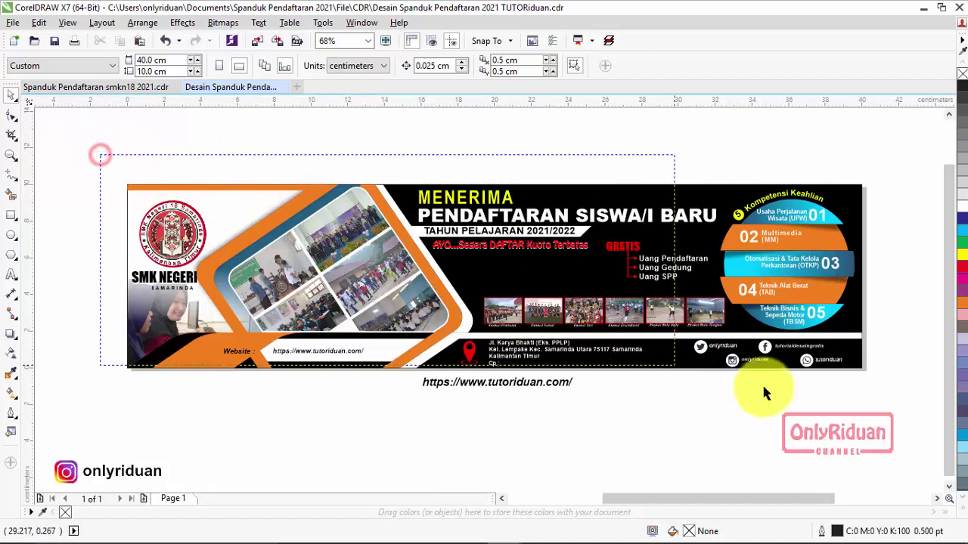
key("ctrl+a")
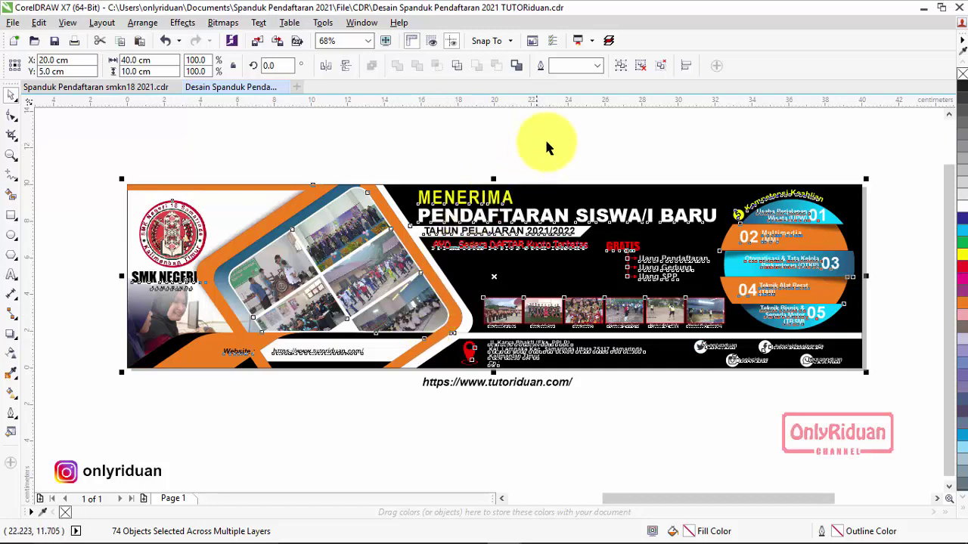
Step: Group all 74 banner objects into a single unit with Ctrl+G
left_click(620, 66)
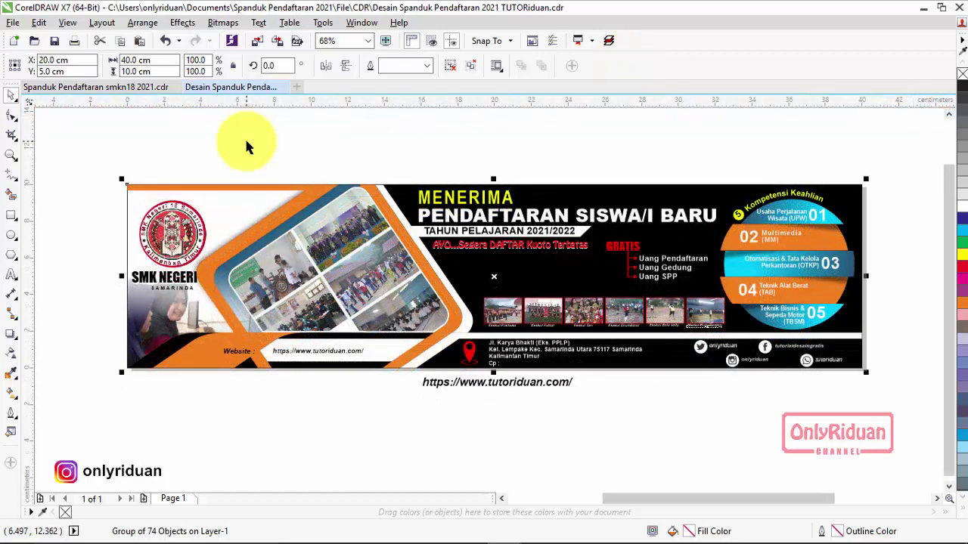
left_click(12, 23)
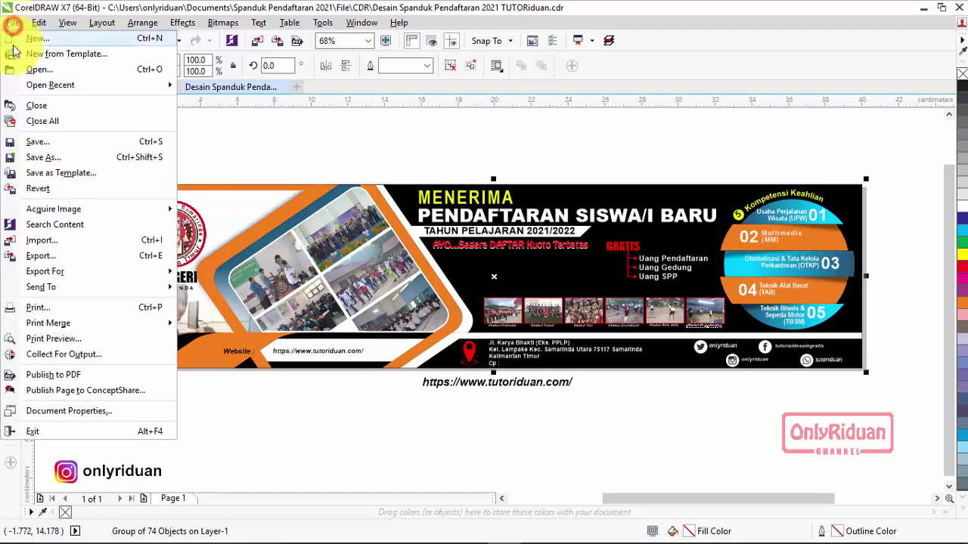
Step: Export the banner as a JPG named 'Spanduk 1x4m 1 lembar MA.jpg'
left_click(49, 256)
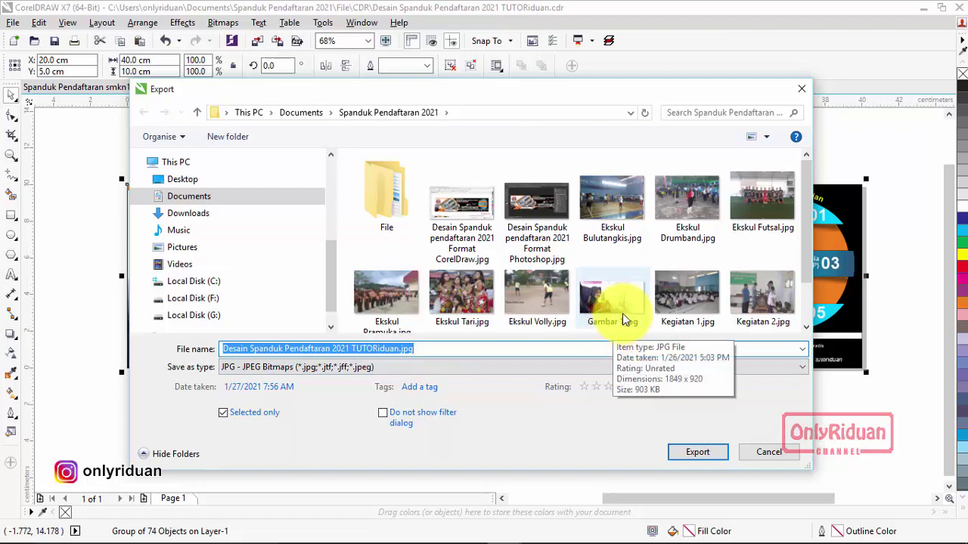
scroll(631, 260, "down", 2)
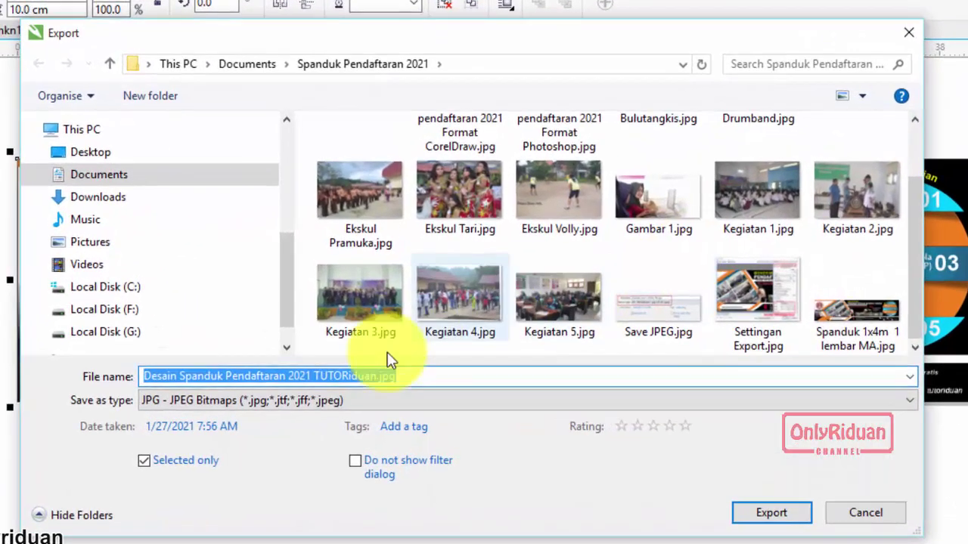
left_click(345, 362)
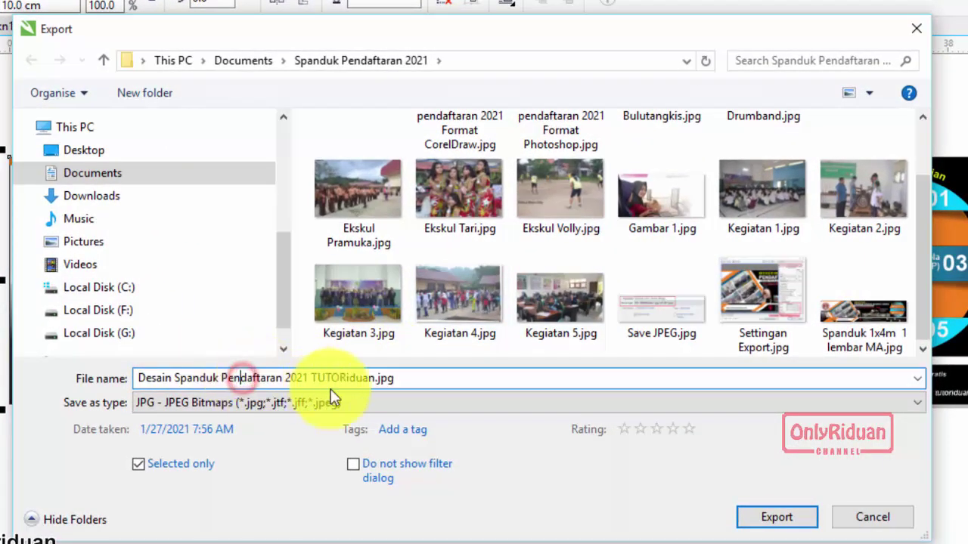
left_click(176, 378)
key("BackSpace")
key("BackSpace")
key("BackSpace")
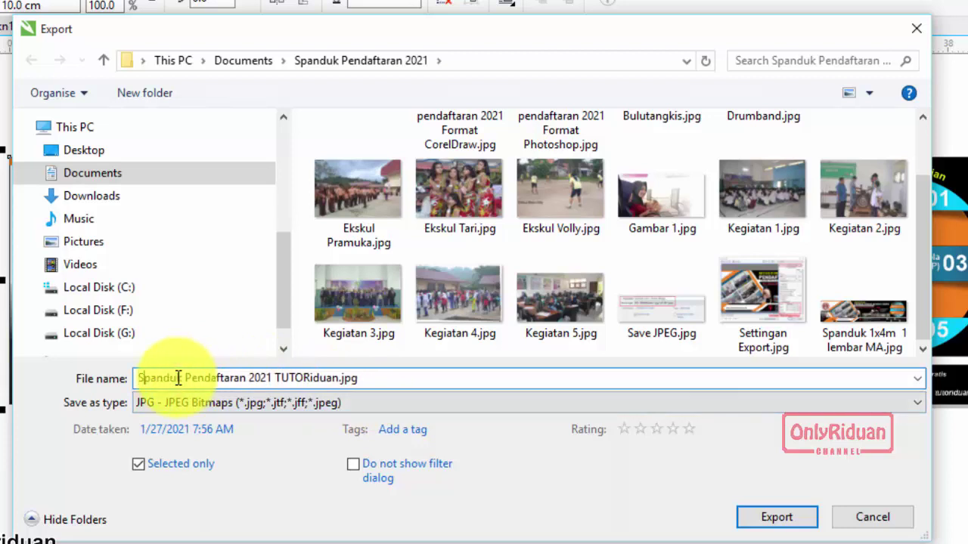
key("Delete")
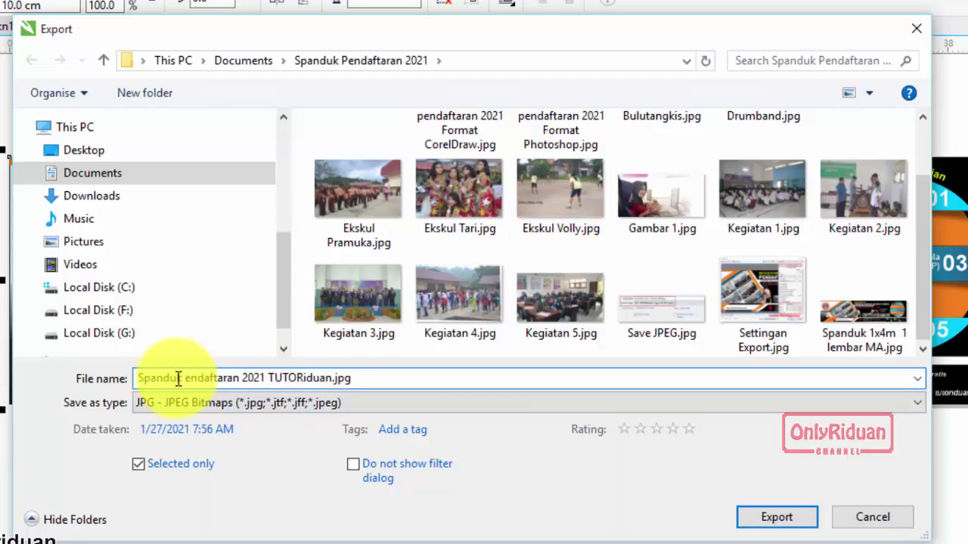
key("Delete")
key("Delete")
key("Delete")
key("Delete")
key("Delete")
key("Delete")
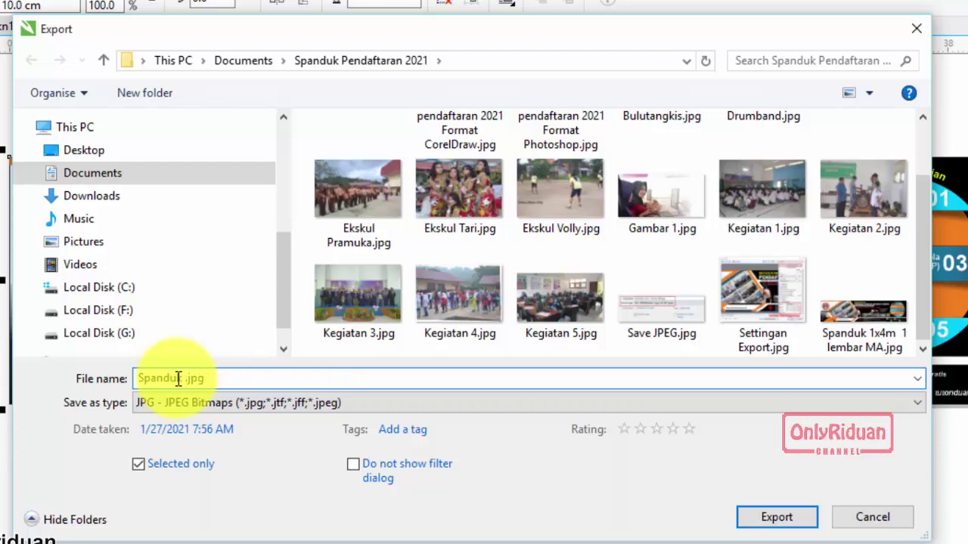
type("1x4m  1 lembar MA")
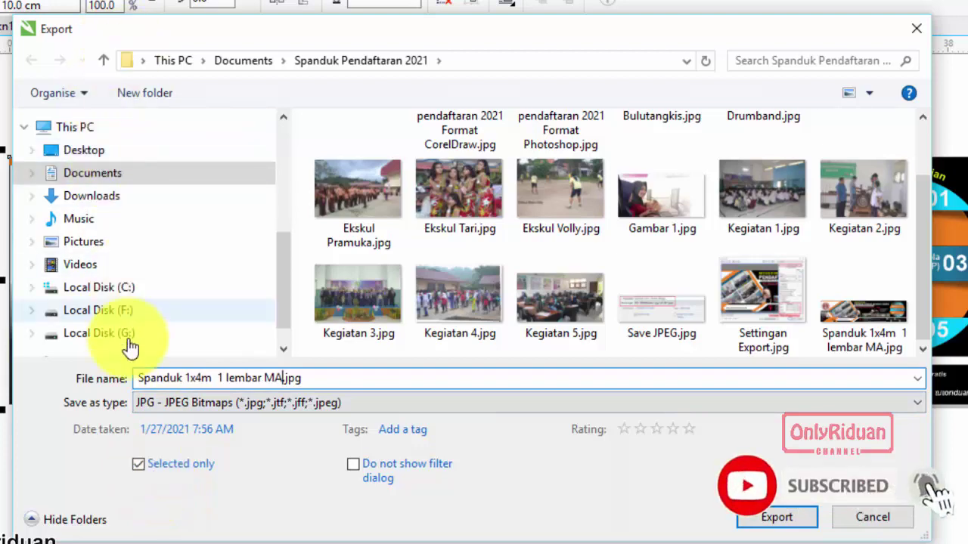
mouse_move(129, 30)
left_mouse_down()
mouse_move(680, 118)
mouse_move(312, 55)
left_mouse_up()
mouse_move(411, 63)
left_mouse_down()
mouse_move(711, 398)
mouse_move(503, 452)
mouse_move(507, 465)
mouse_move(519, 443)
mouse_move(400, 325)
mouse_move(193, 35)
left_mouse_up()
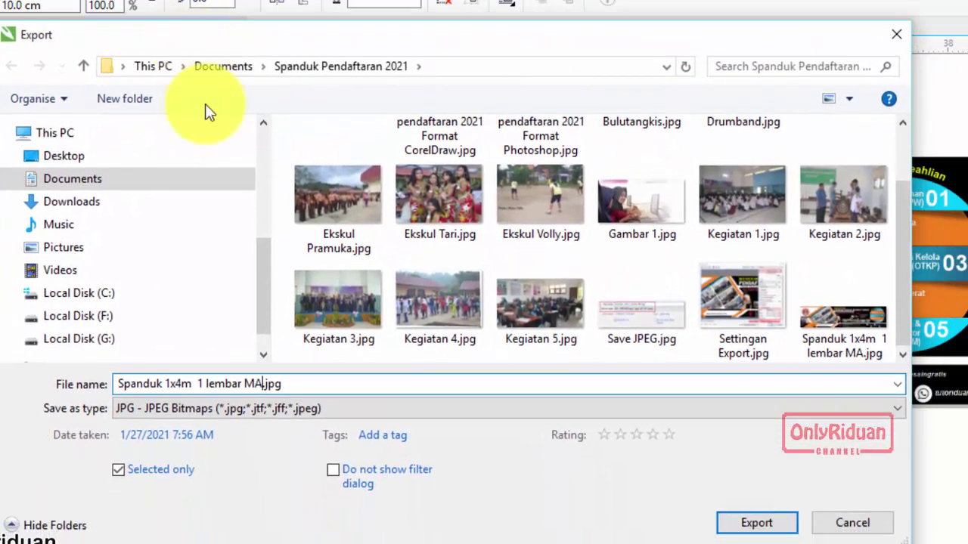
left_click(748, 526)
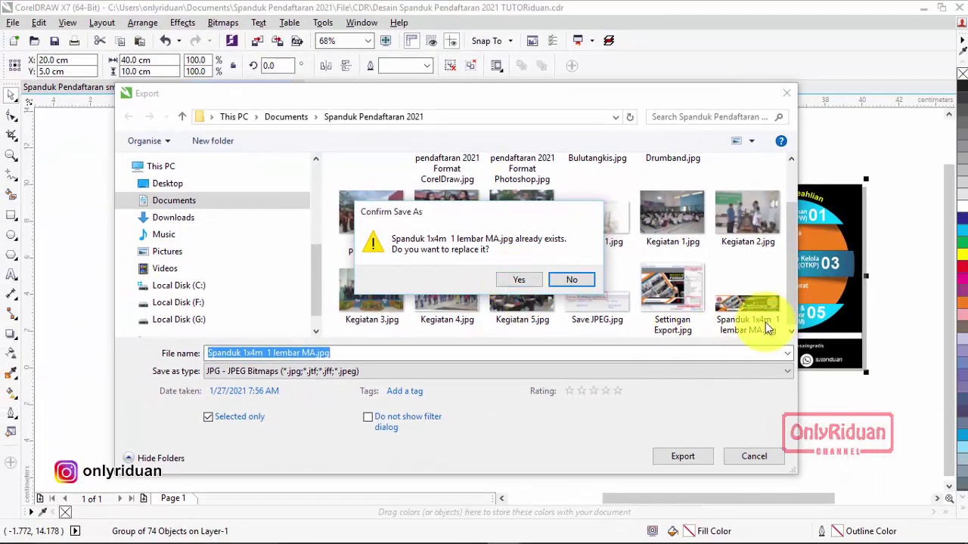
Step: Replace the existing JPEG and size the export at 72 dpi, 400 × 100 cm, without aspect lock
left_click(518, 281)
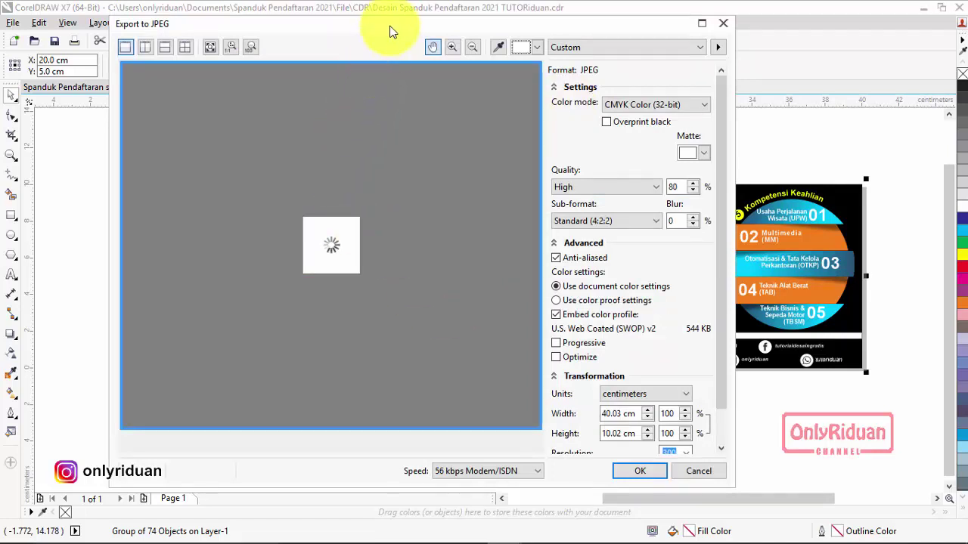
mouse_move(391, 25)
left_mouse_down()
mouse_move(388, 55)
mouse_move(387, 32)
left_mouse_up()
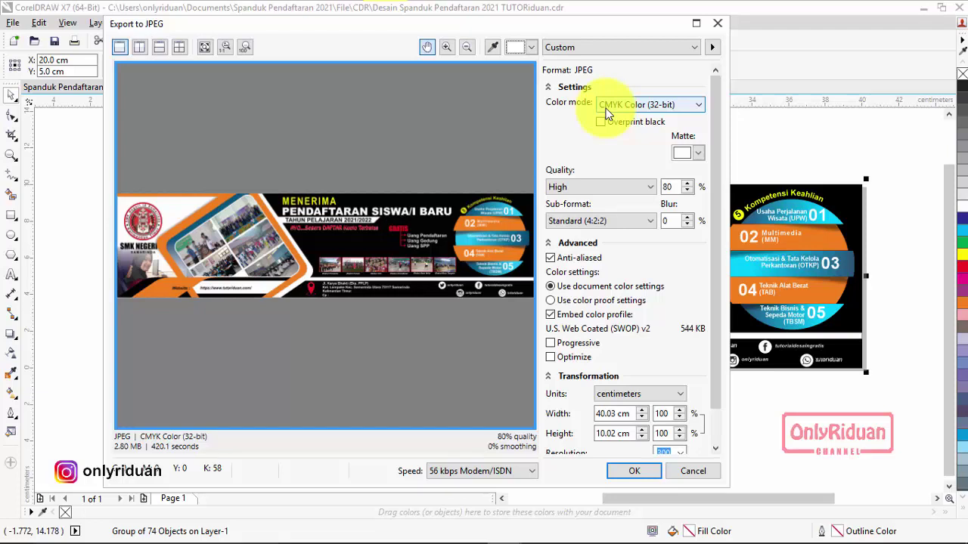
left_click_drag(713, 244, 713, 279)
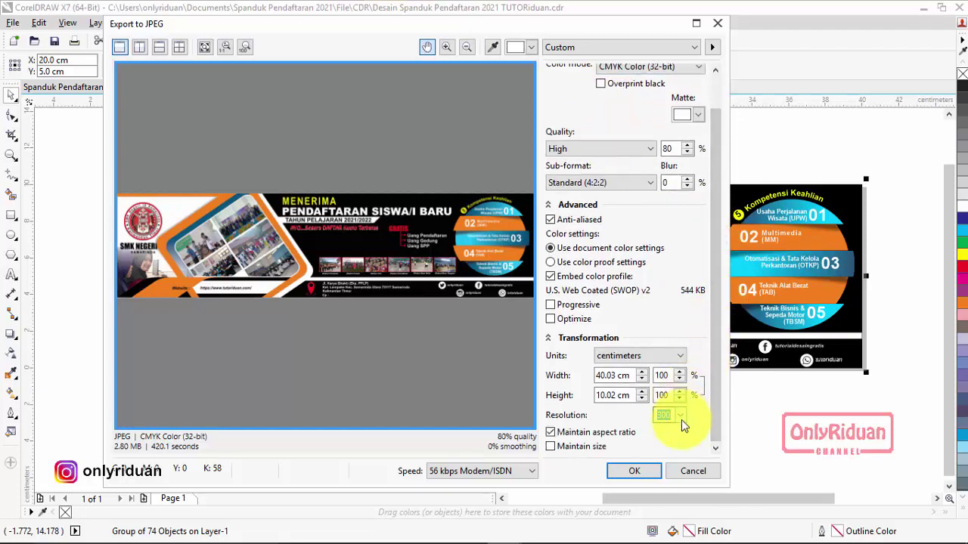
left_click(681, 417)
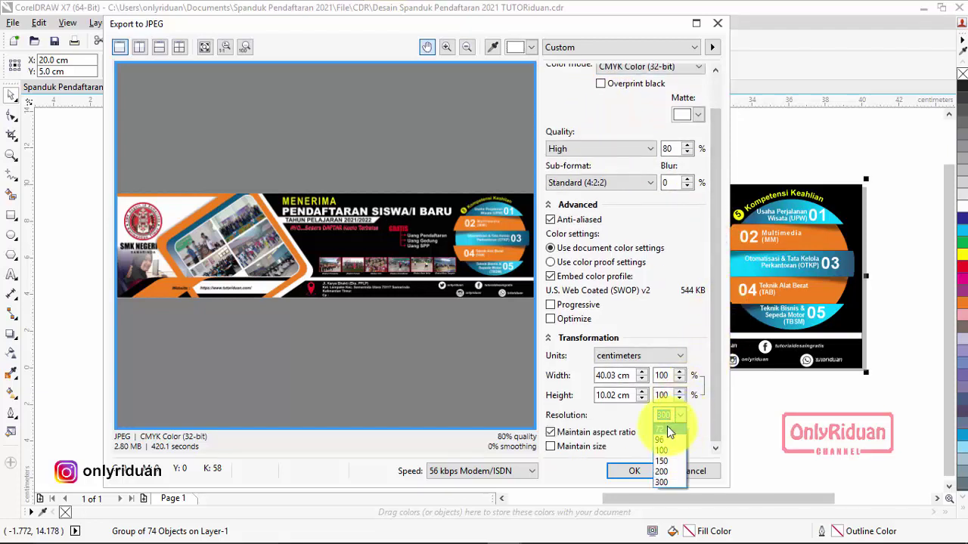
left_click(668, 430)
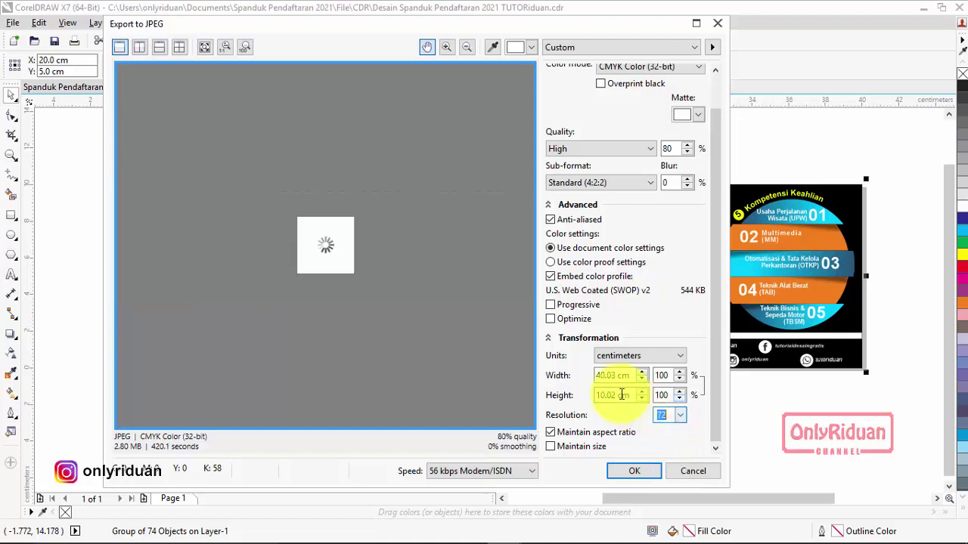
double_click(617, 375)
type("400")
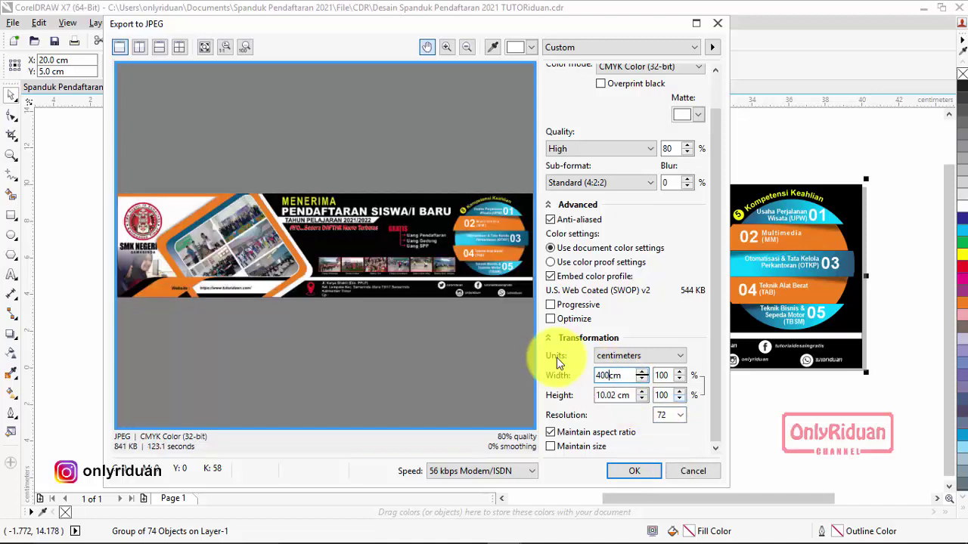
key("Tab")
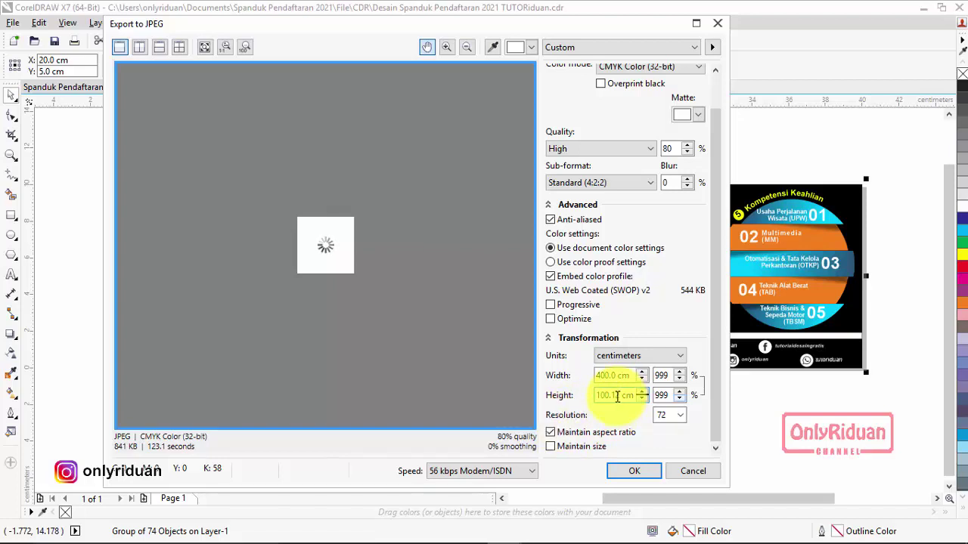
left_click(551, 432)
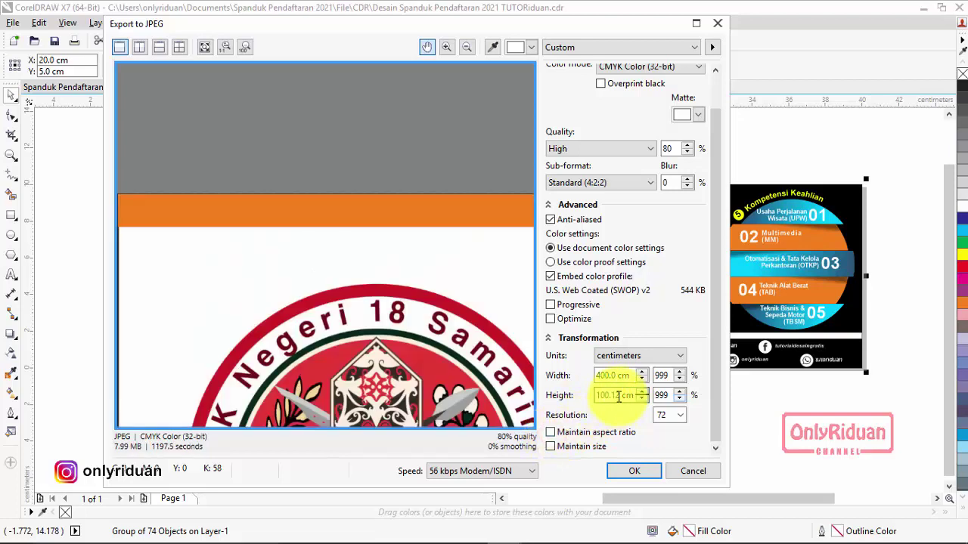
left_click_drag(617, 395, 586, 393)
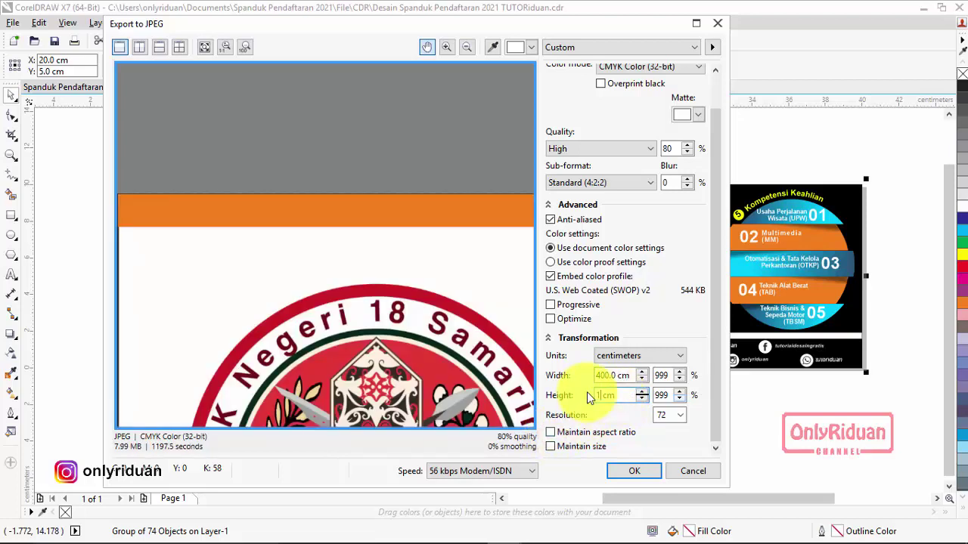
type("100")
left_click(612, 375)
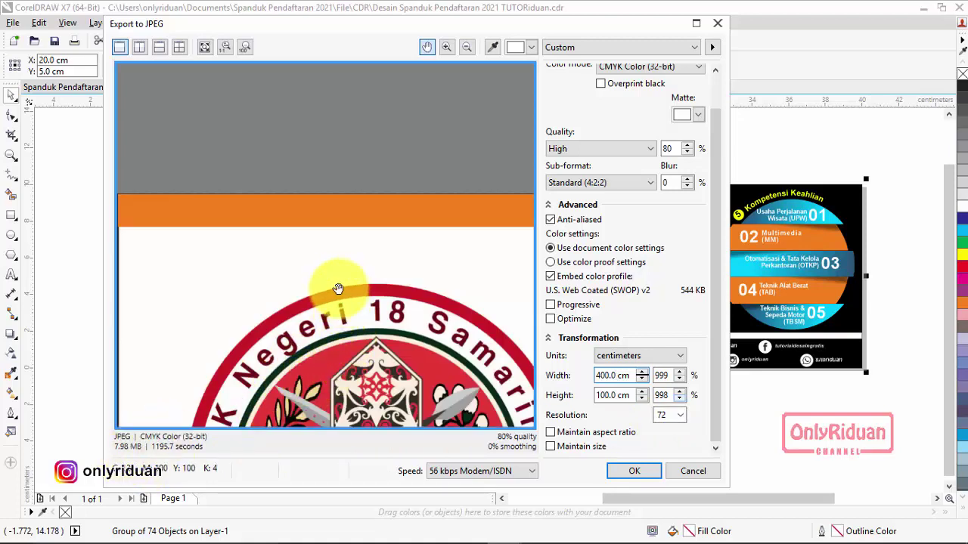
Step: Pan across the JPEG preview checking collage, title, fee list and photos, then confirm the export
scroll(336, 281, "down", 1)
mouse_move(320, 270)
left_mouse_down()
mouse_move(340, 184)
mouse_move(141, 47)
left_mouse_up()
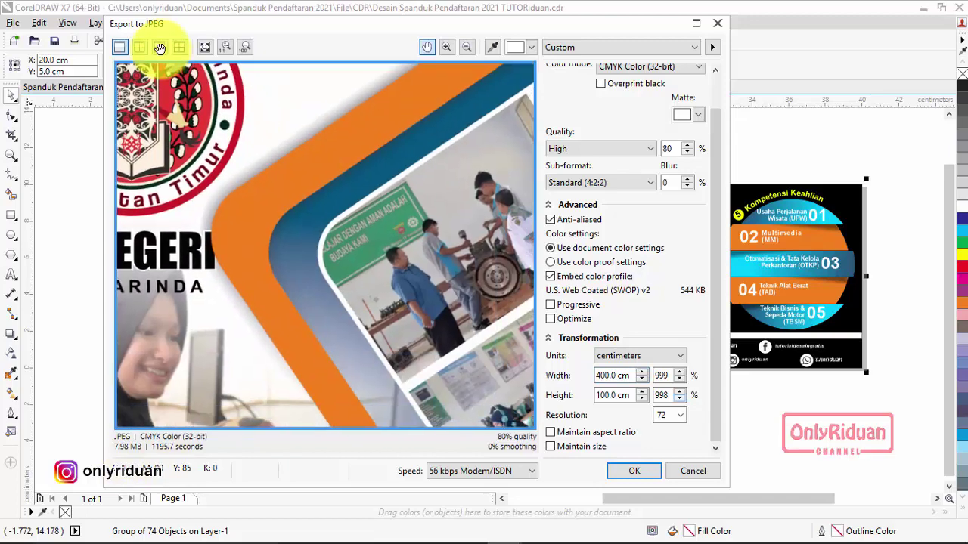
mouse_move(175, 227)
left_mouse_down()
mouse_move(432, 227)
mouse_move(136, 280)
mouse_move(380, 269)
left_mouse_up()
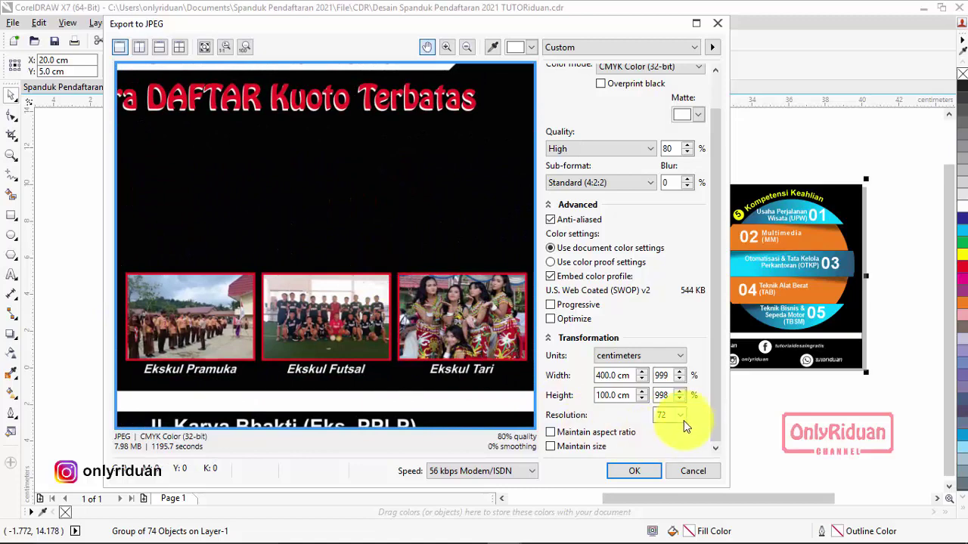
mouse_move(430, 234)
left_mouse_down()
mouse_move(350, 226)
mouse_move(145, 292)
left_mouse_up()
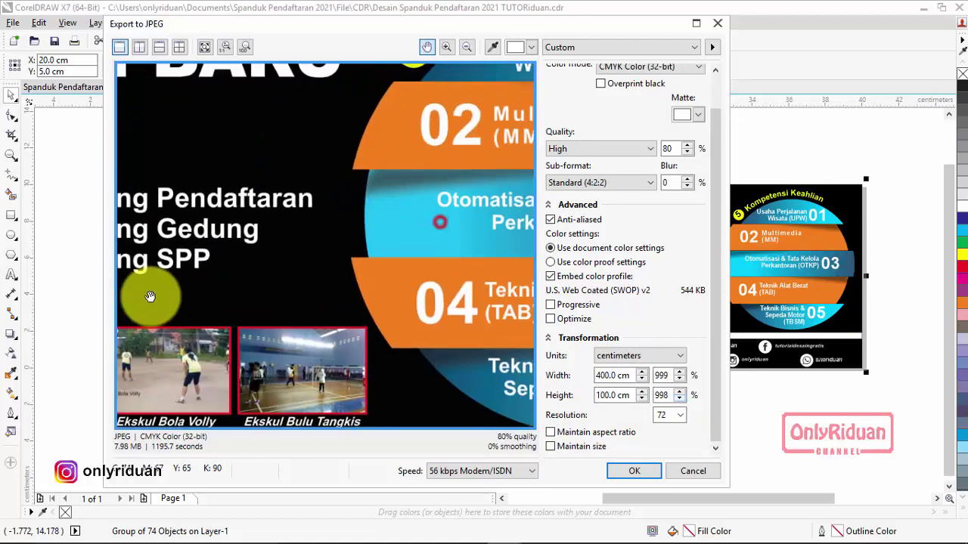
mouse_move(385, 256)
left_mouse_down()
mouse_move(288, 212)
mouse_move(238, 216)
mouse_move(408, 138)
mouse_move(352, 259)
mouse_move(209, 177)
mouse_move(245, 205)
mouse_move(380, 208)
left_mouse_up()
mouse_move(121, 196)
left_mouse_down()
mouse_move(259, 219)
mouse_move(385, 189)
left_mouse_up()
left_click_drag(237, 152, 428, 259)
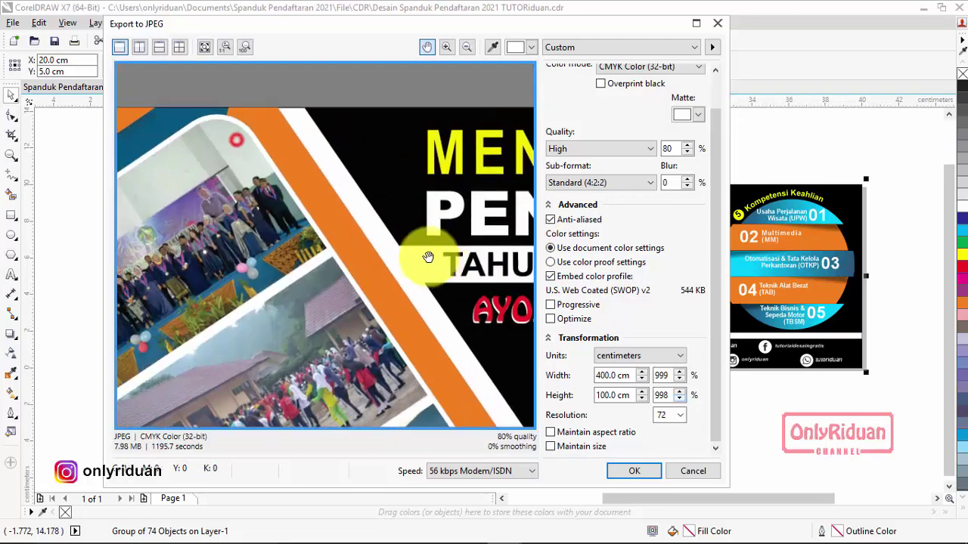
left_click_drag(236, 213, 389, 200)
mouse_move(246, 229)
left_mouse_down()
mouse_move(369, 174)
mouse_move(308, 184)
left_mouse_up()
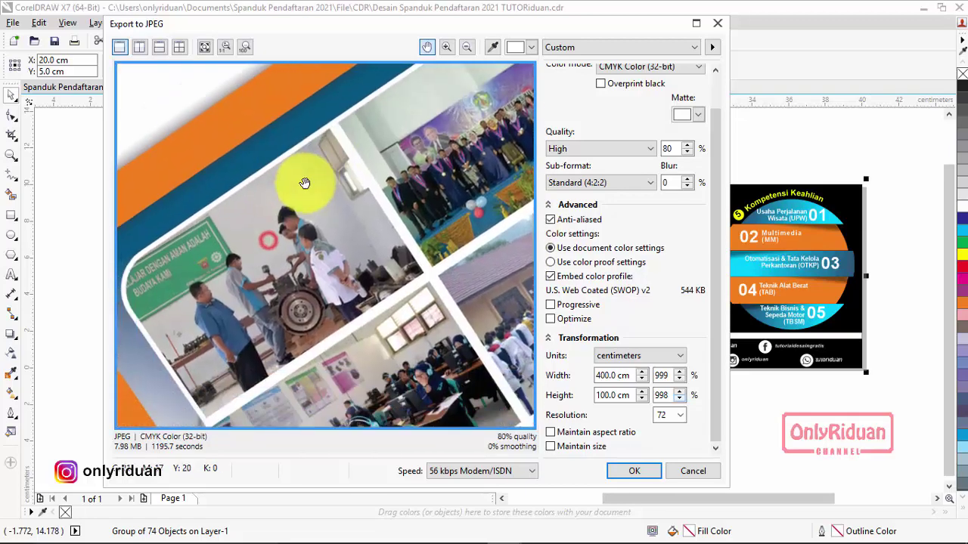
left_click_drag(399, 262, 248, 208)
left_click_drag(435, 200, 208, 212)
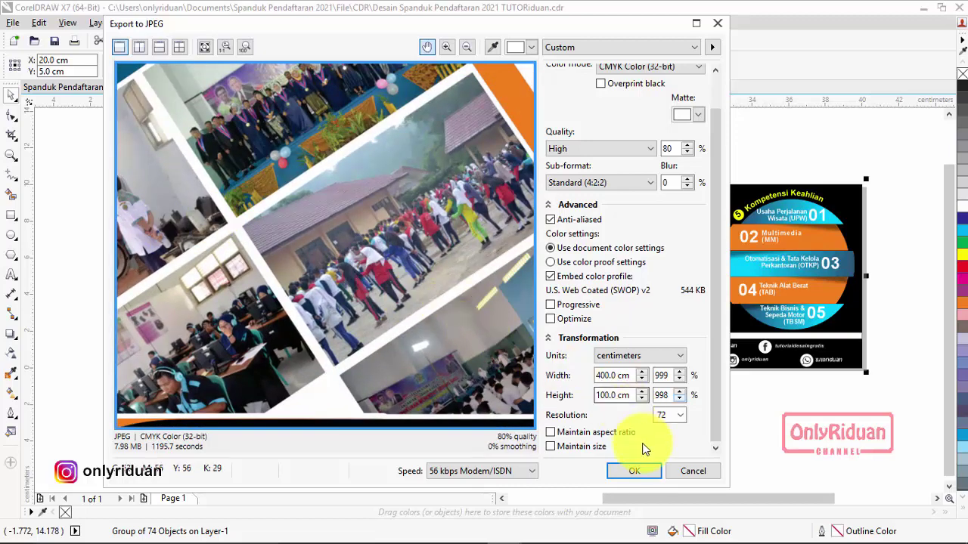
left_click(633, 472)
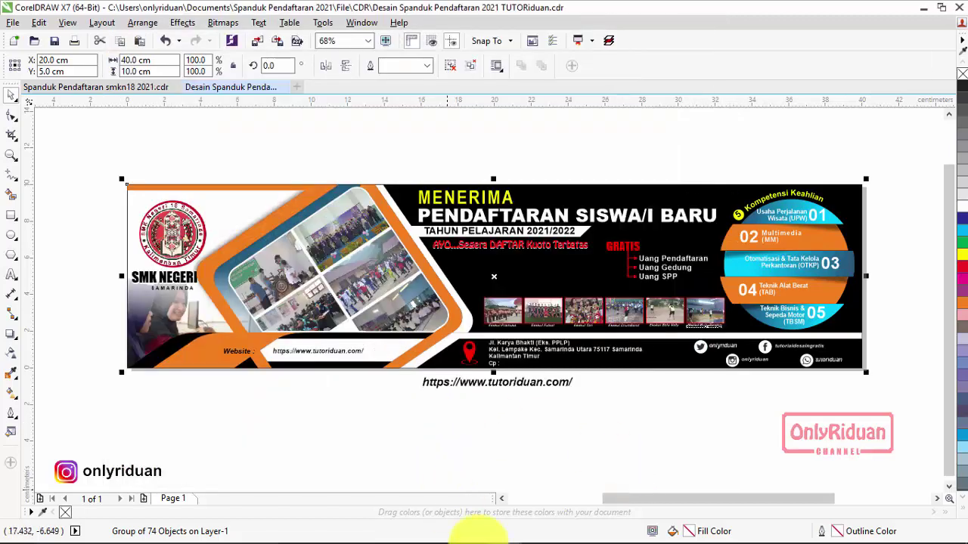
left_click(366, 530)
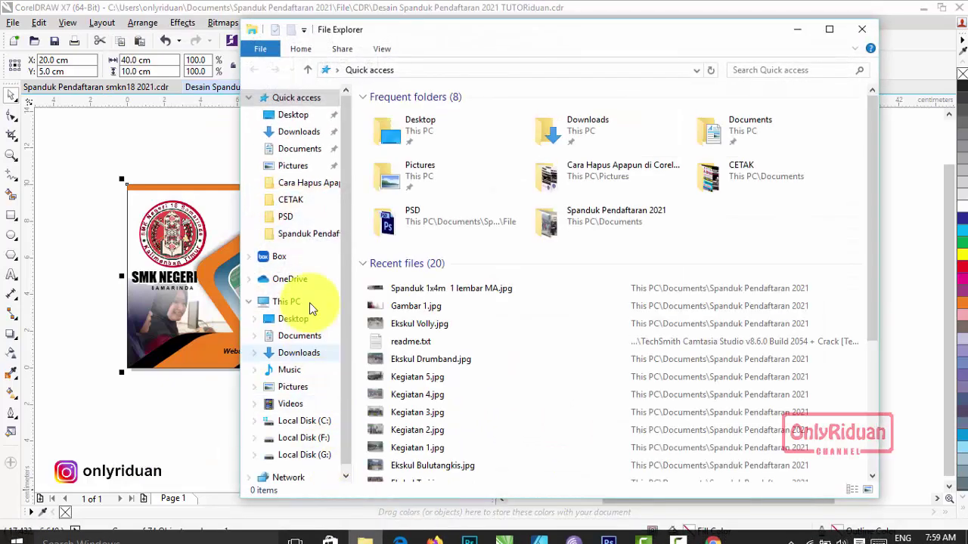
left_click(303, 236)
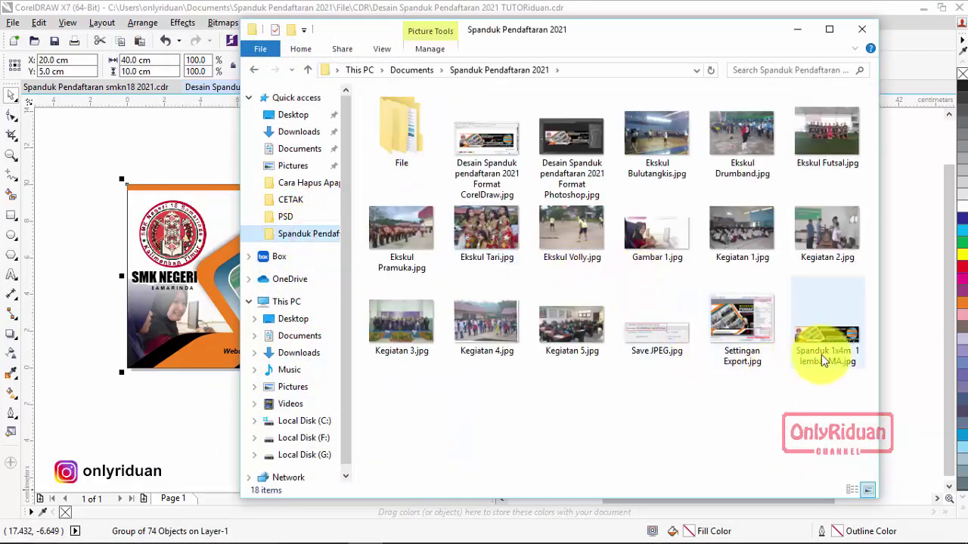
mouse_move(828, 331)
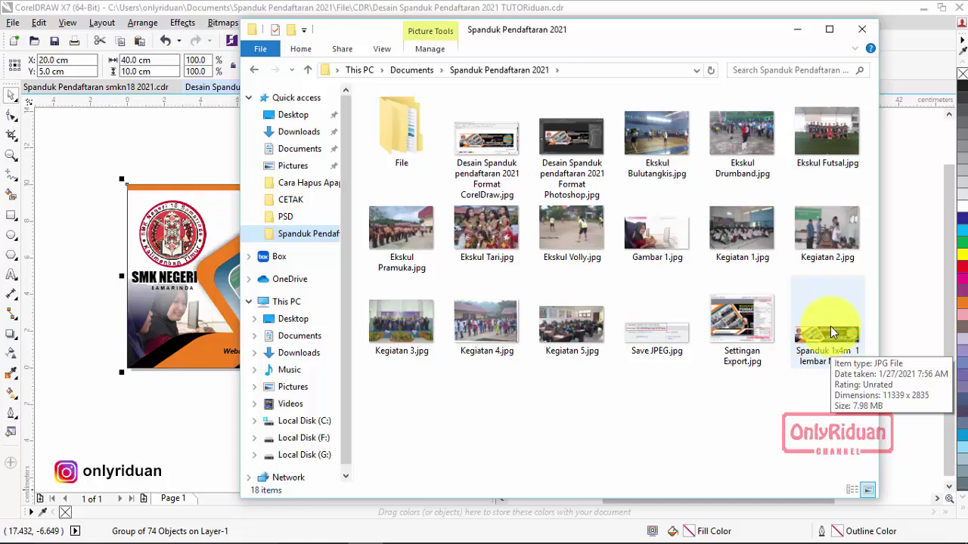
left_click(798, 30)
left_click(456, 151)
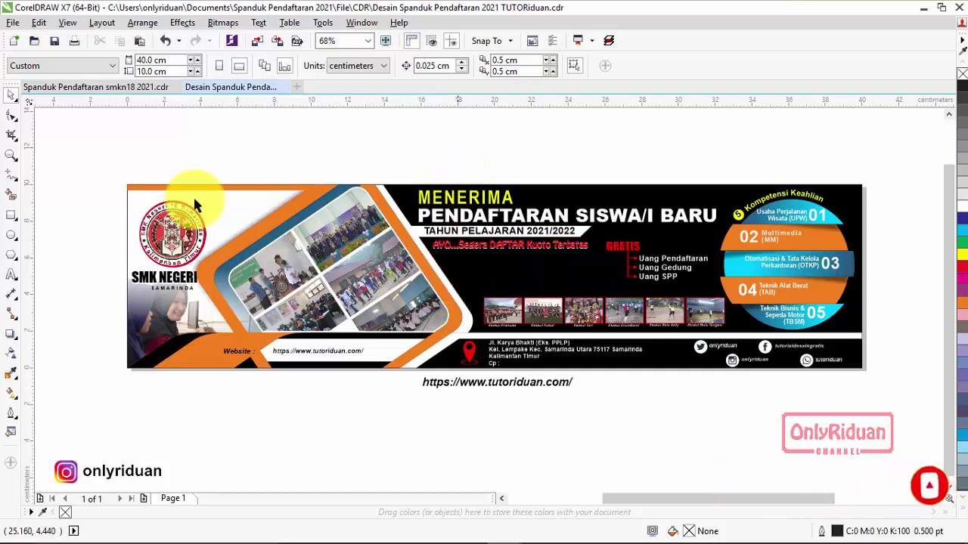
Step: Copy the photographer and computer-desk pictures from smkn18 and paste them into the TUTORiduan banner
left_click(69, 87)
left_click(429, 430)
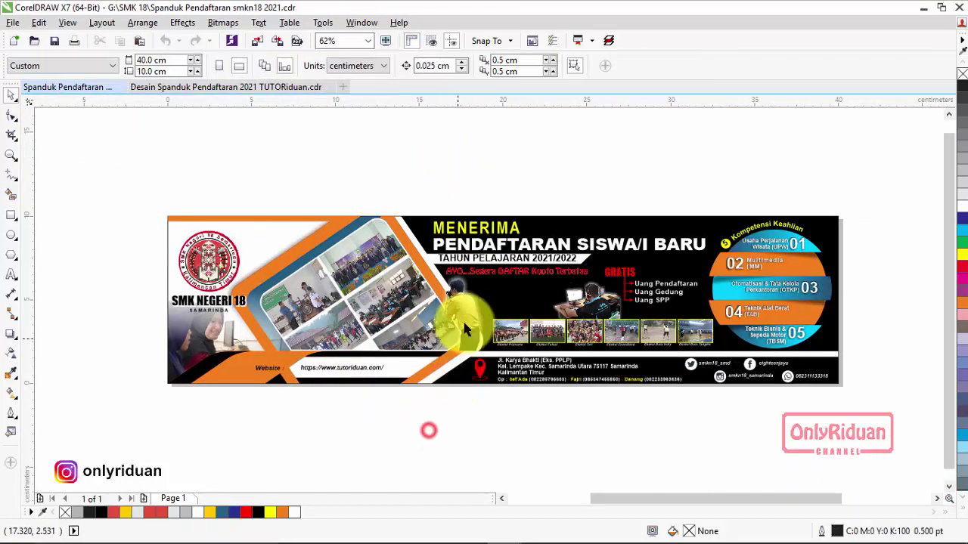
left_click(465, 327)
left_click(592, 304)
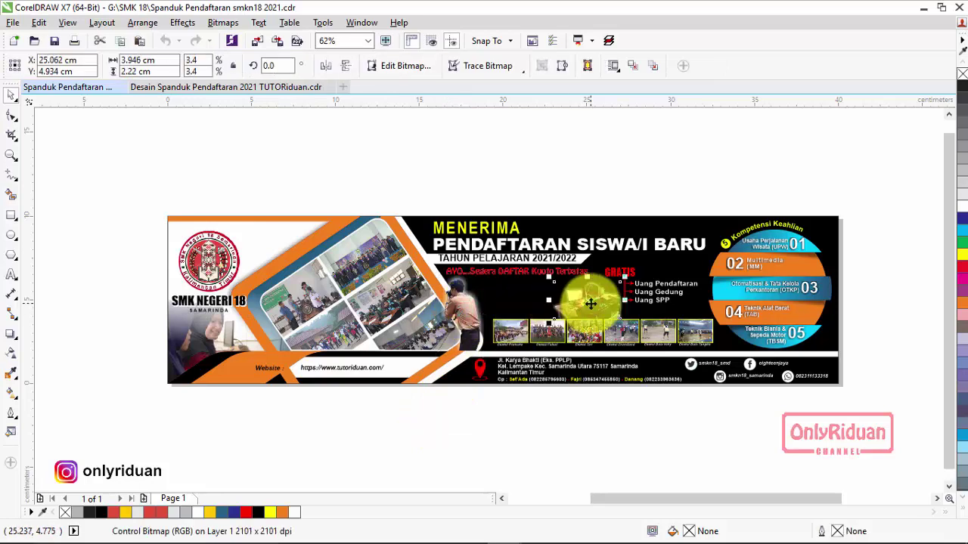
left_click(473, 310)
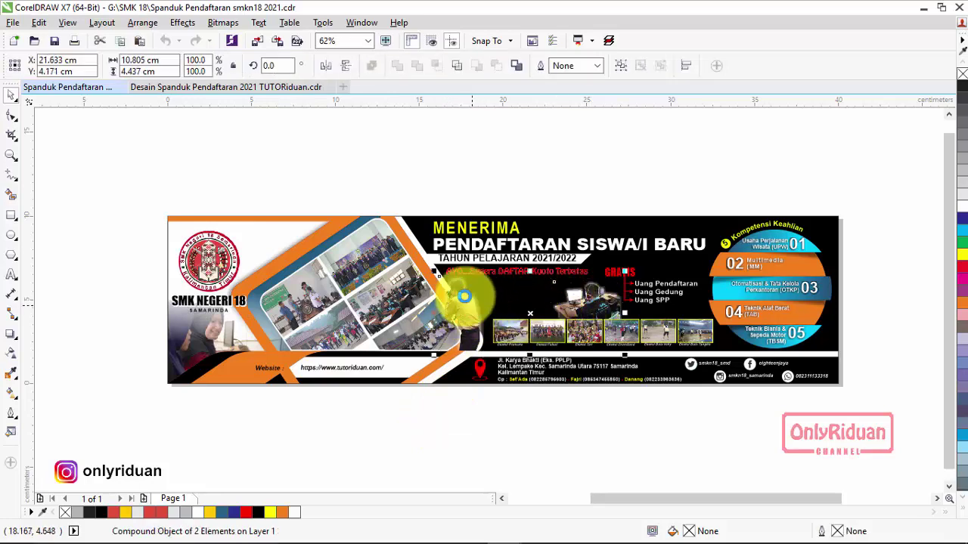
left_click(252, 88)
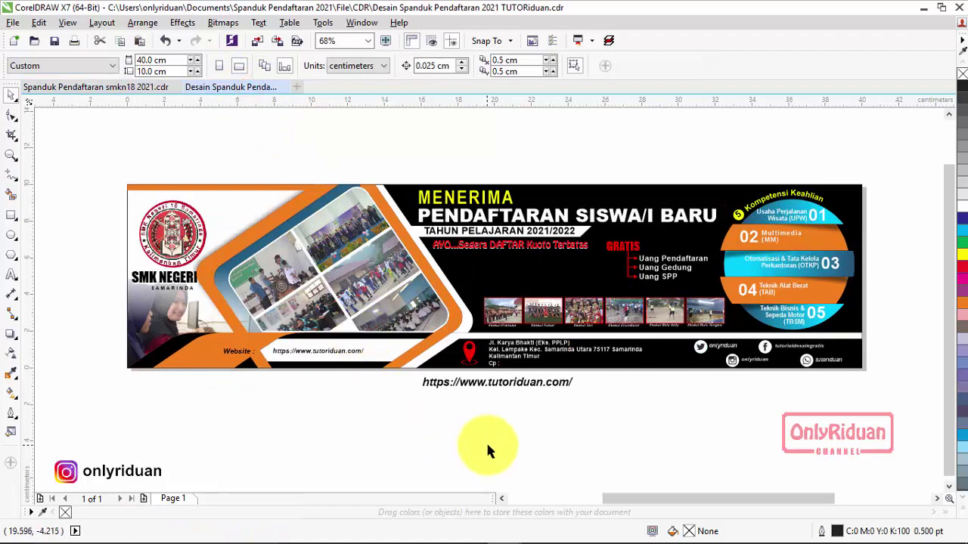
key("ctrl+v")
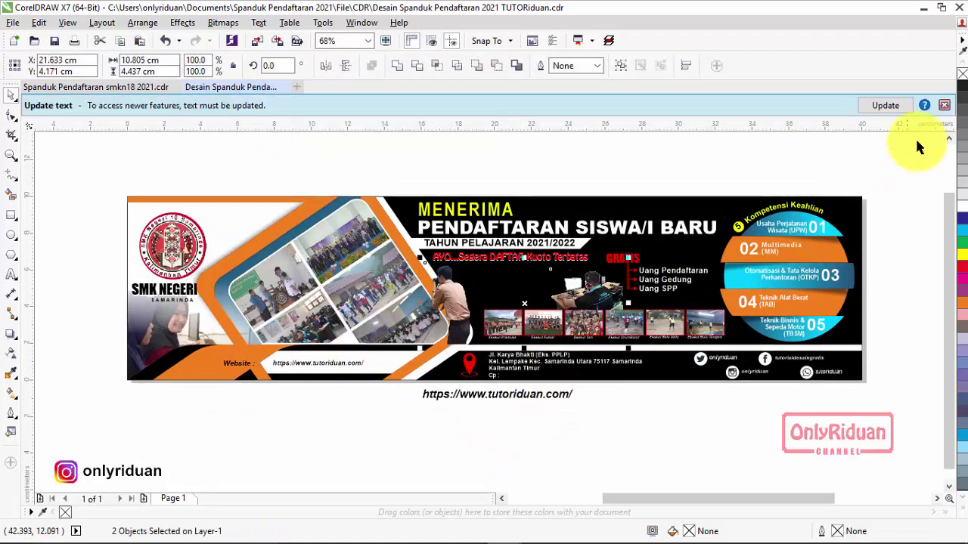
left_click(943, 106)
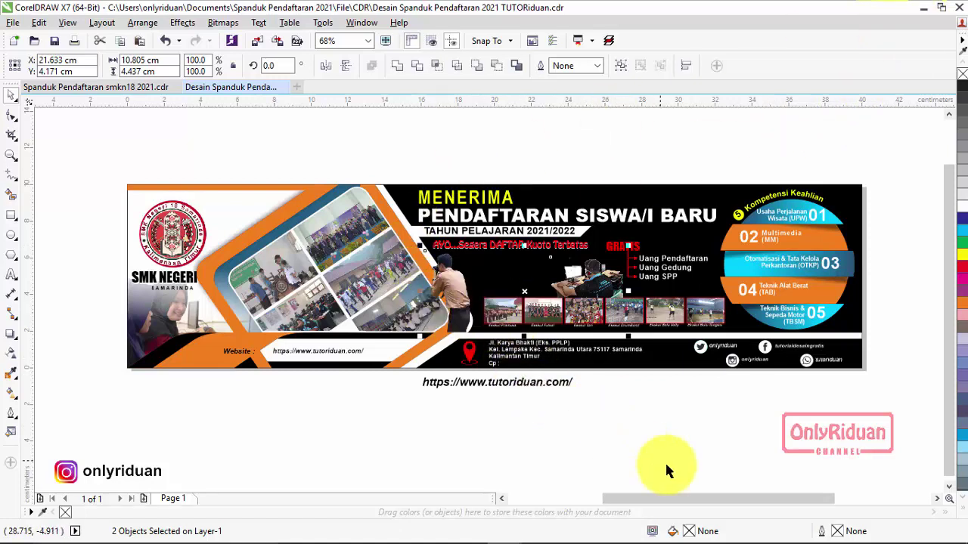
Step: Switch to Photoshop and zoom in on the PSD banner
left_click(605, 530)
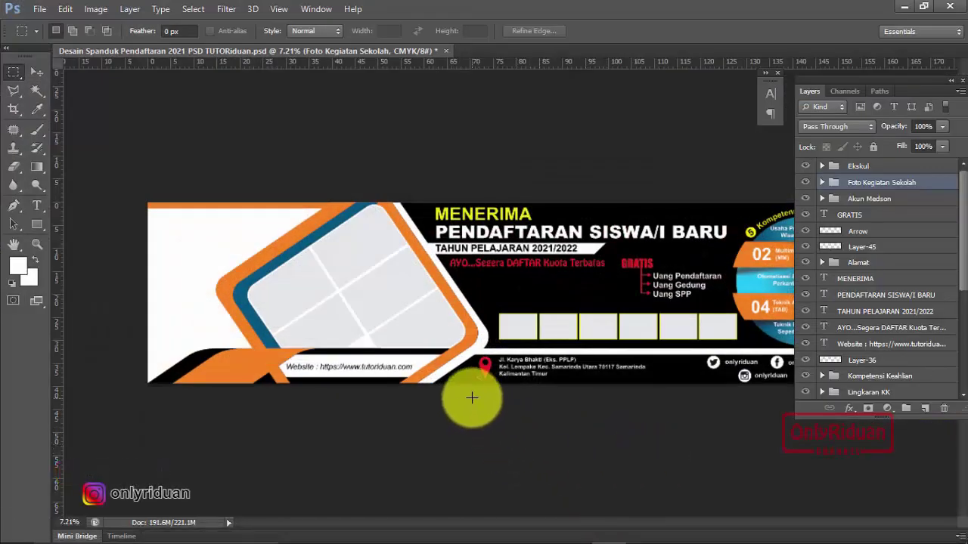
scroll(514, 330, "down", 2)
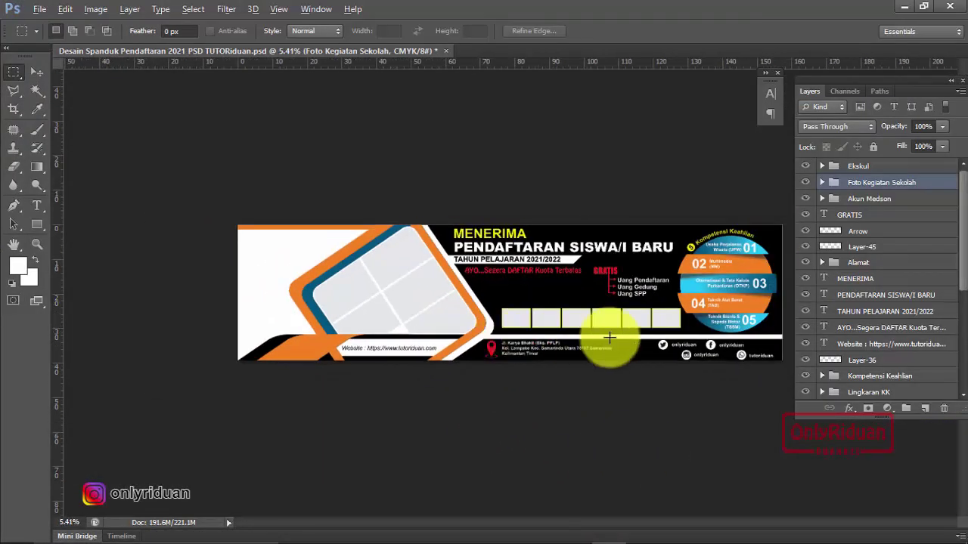
scroll(617, 326, "up", 1)
scroll(634, 312, "up", 1)
scroll(633, 311, "up", 1)
scroll(634, 311, "up", 1)
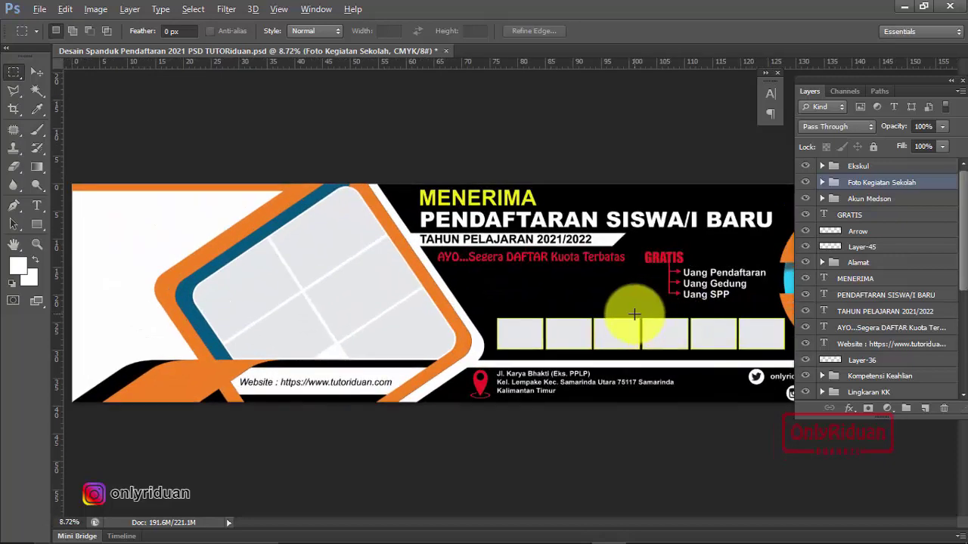
scroll(633, 314, "up", 1)
scroll(620, 316, "up", 1)
scroll(570, 327, "up", 3)
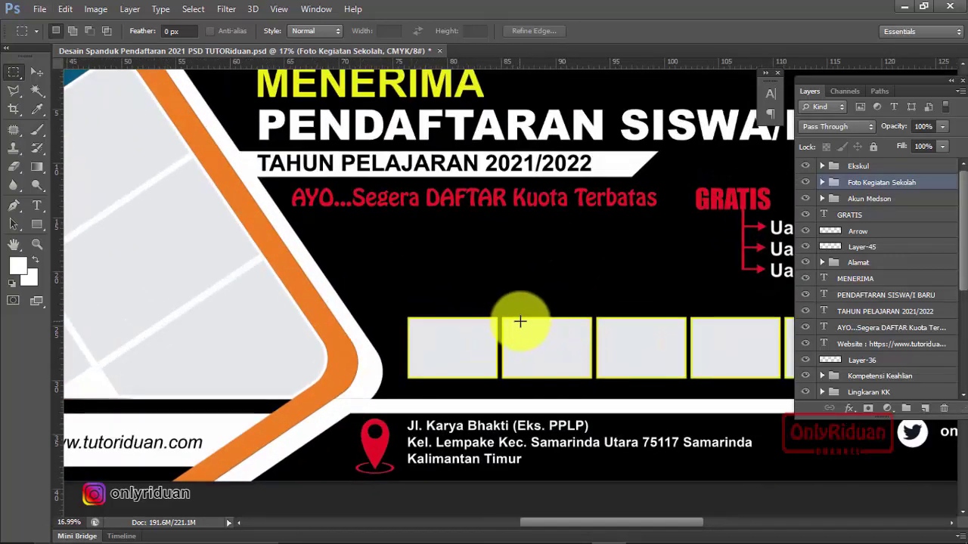
scroll(519, 321, "down", 1)
scroll(529, 320, "down", 1)
scroll(550, 316, "down", 1)
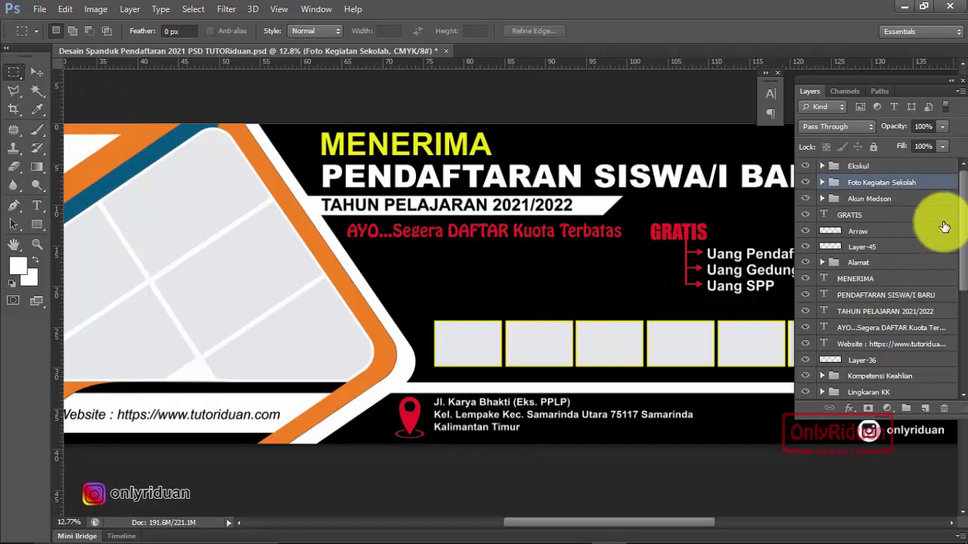
Step: Expand the Ekskul group and make Layer-72, the first frame, the active layer
left_click(822, 167)
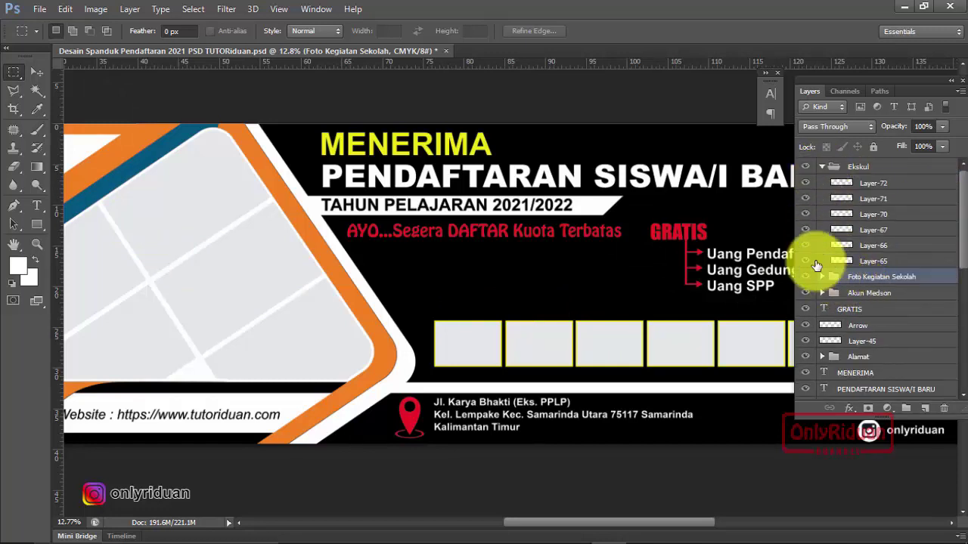
left_click(806, 185)
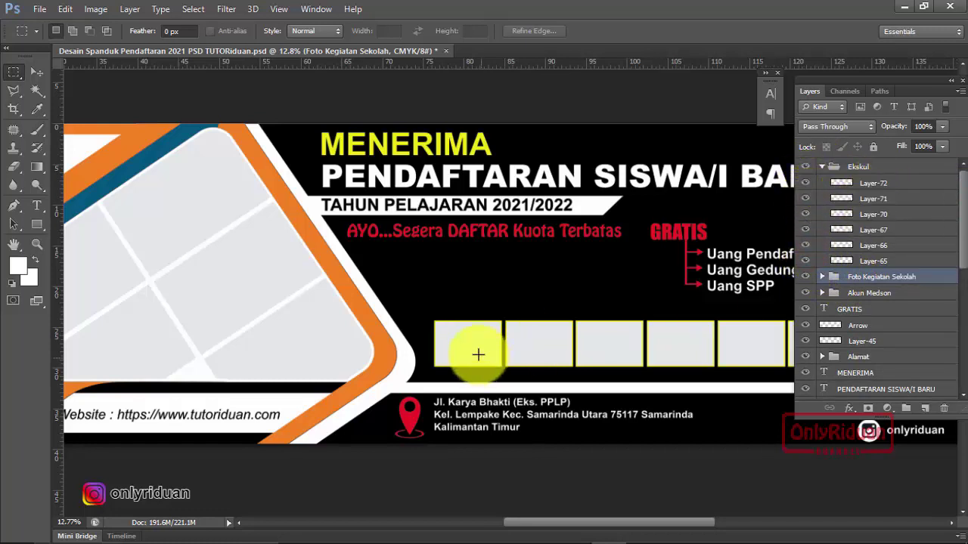
left_click(875, 186)
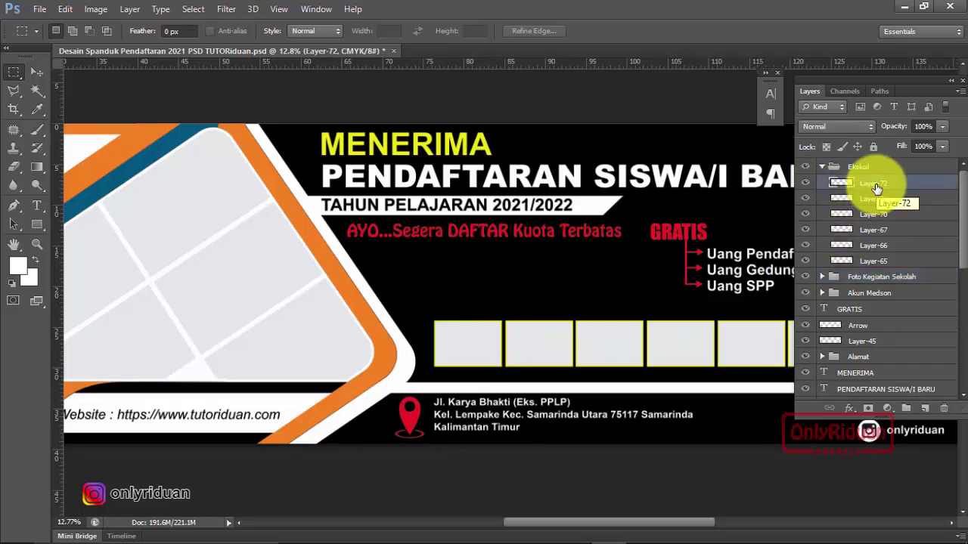
Step: Place Ekskul Pramuka.jpg, scale it over the first frame, and clip it to Layer-72
left_click(39, 9)
left_click(50, 239)
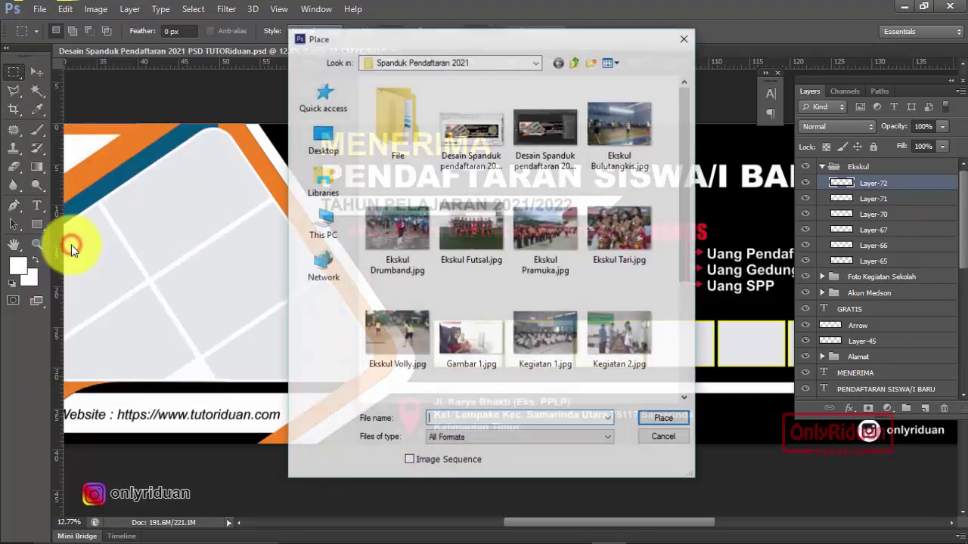
left_click(535, 274)
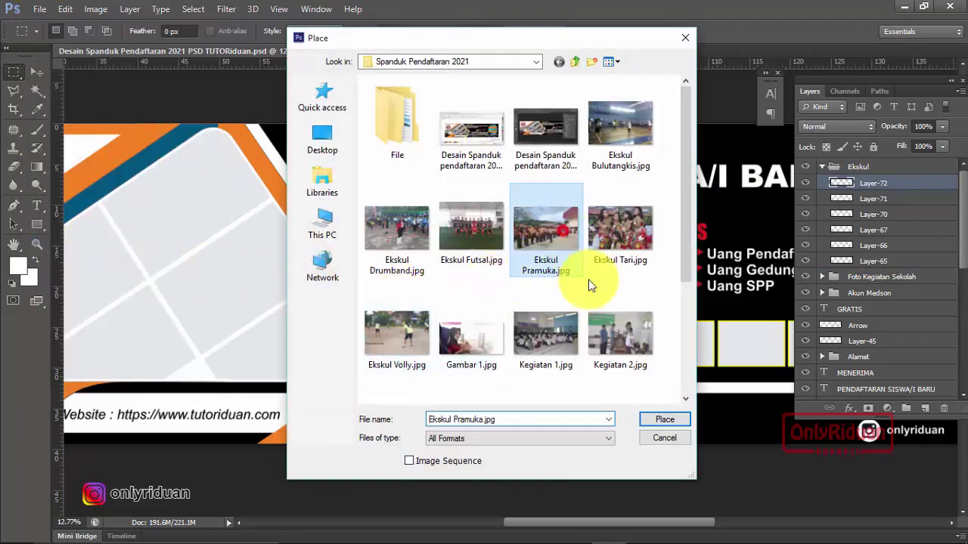
left_click(663, 422)
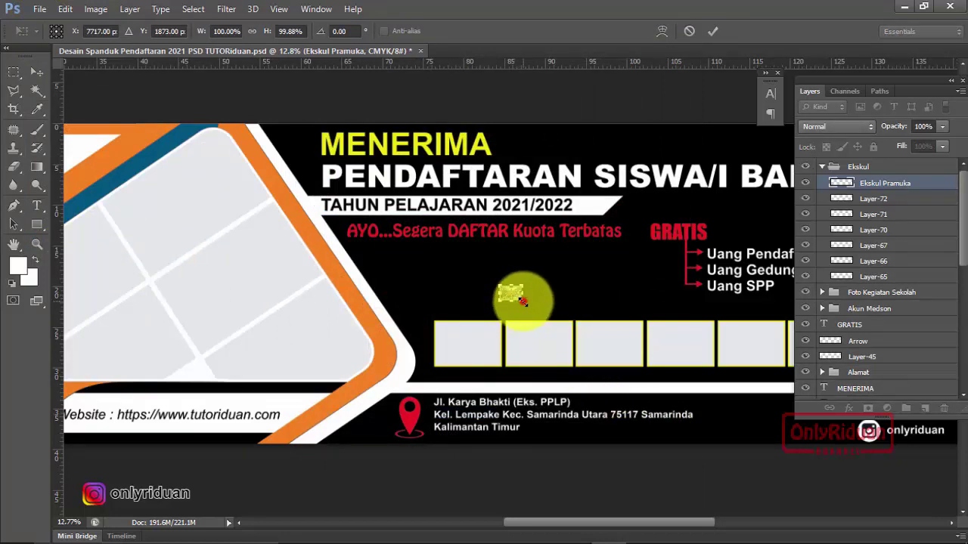
mouse_move(521, 301)
left_mouse_down()
mouse_move(580, 350)
mouse_move(580, 338)
mouse_move(493, 343)
left_mouse_up()
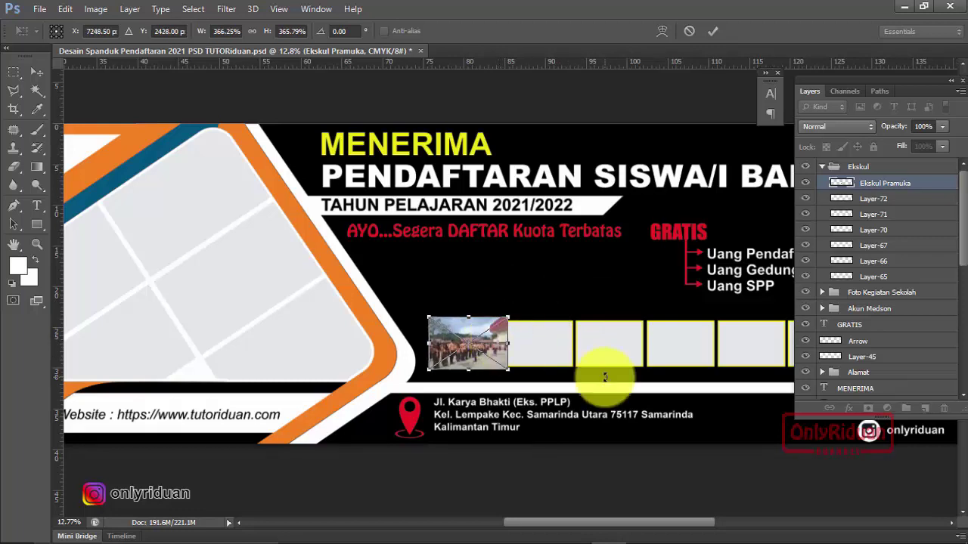
left_click(711, 35)
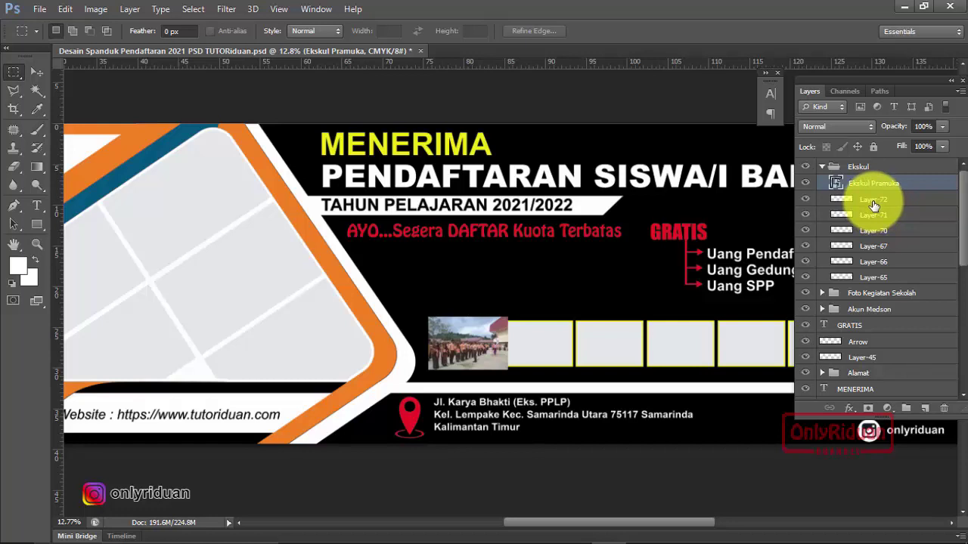
key("alt")
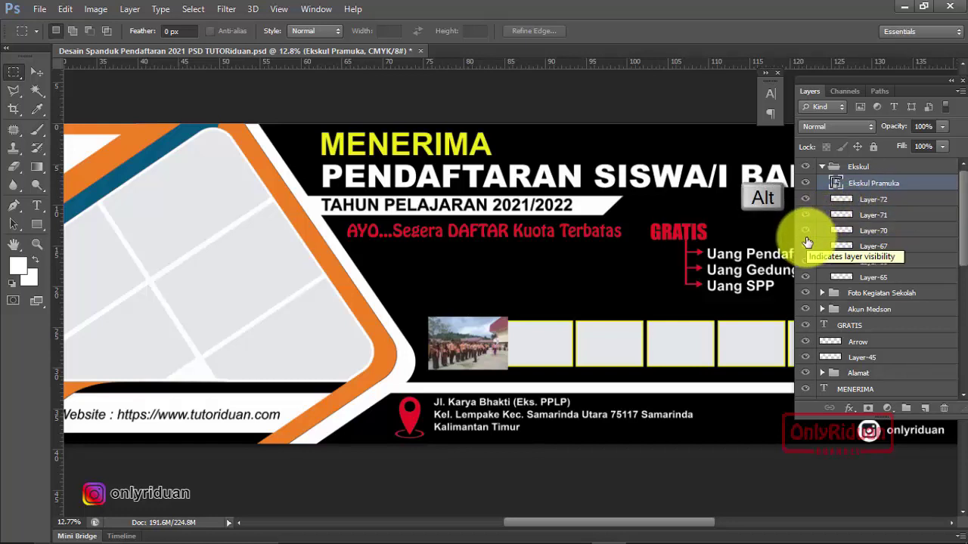
left_click(838, 191, "alt")
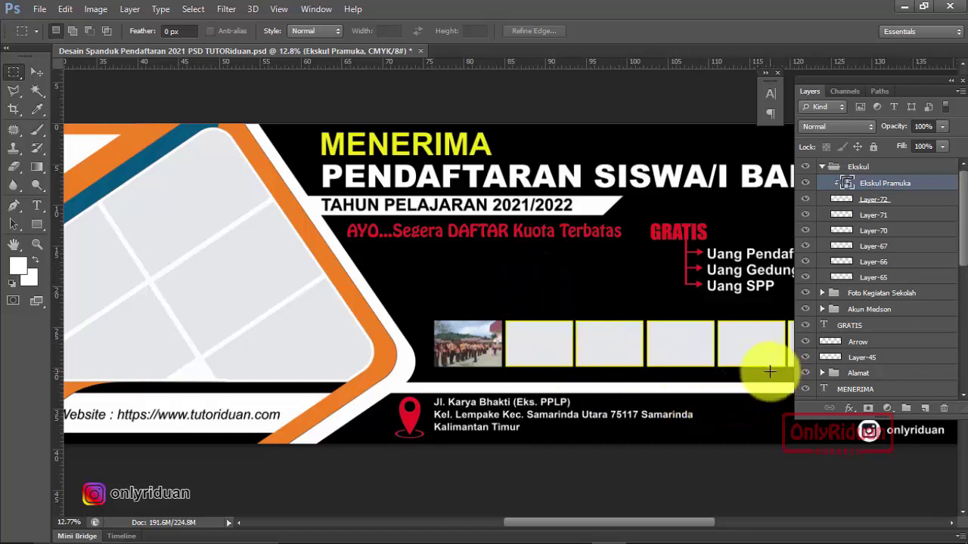
left_click(876, 216)
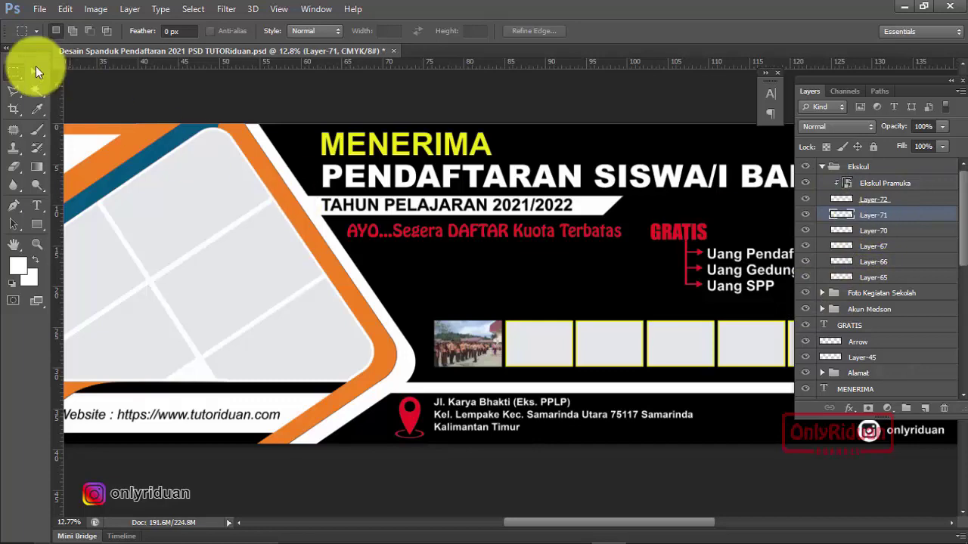
Step: Place Ekskul Futsal.jpg and scale and position it over the second frame
left_click(39, 9)
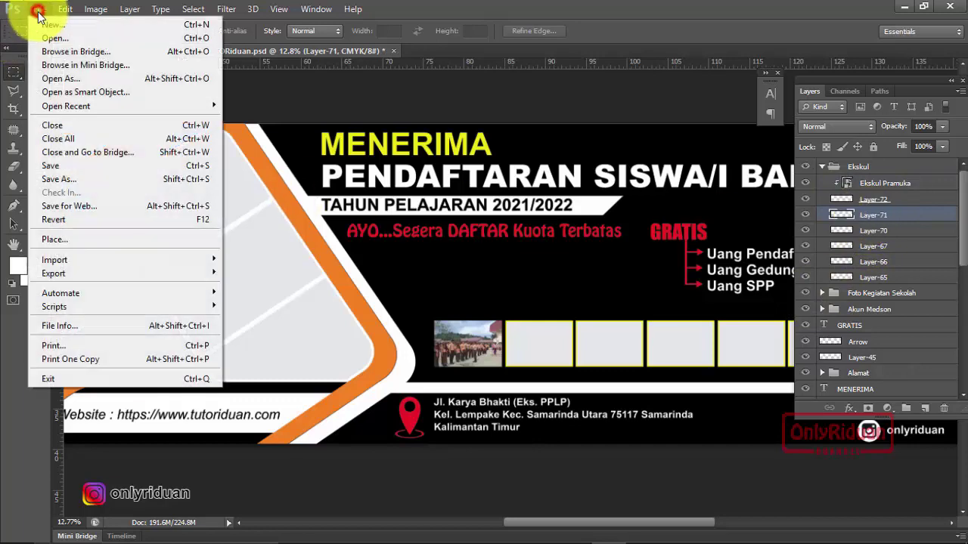
left_click(81, 236)
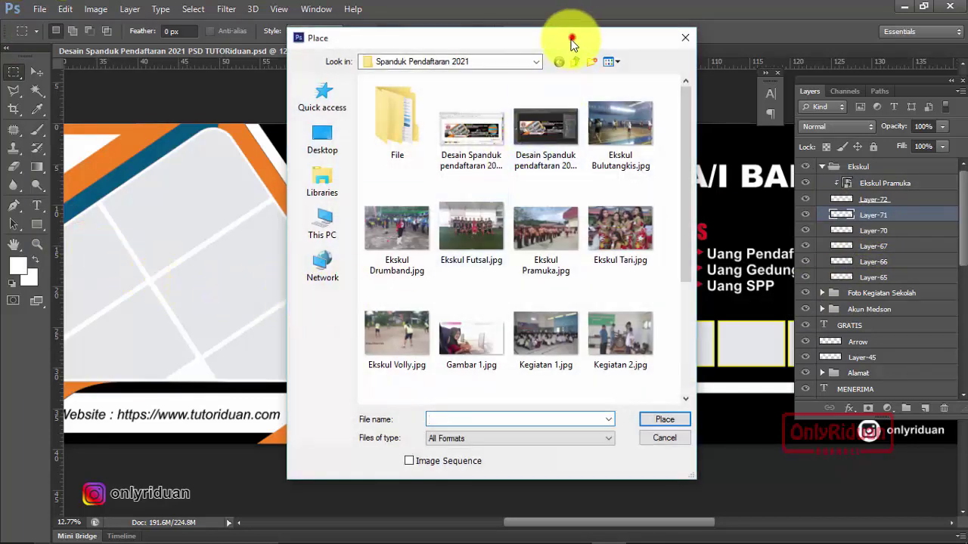
mouse_move(575, 42)
left_mouse_down()
mouse_move(358, 68)
mouse_move(366, 49)
left_mouse_up()
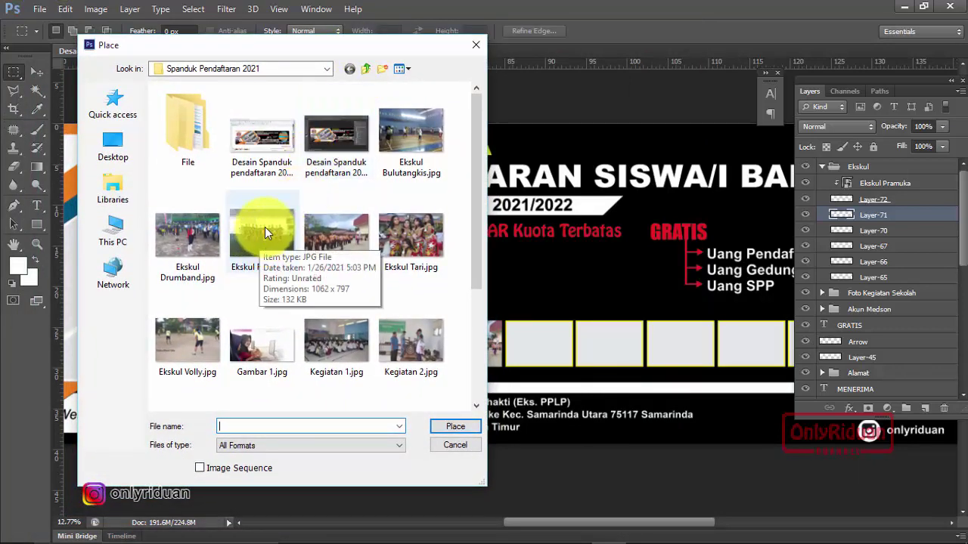
left_click(265, 227)
left_click(455, 427)
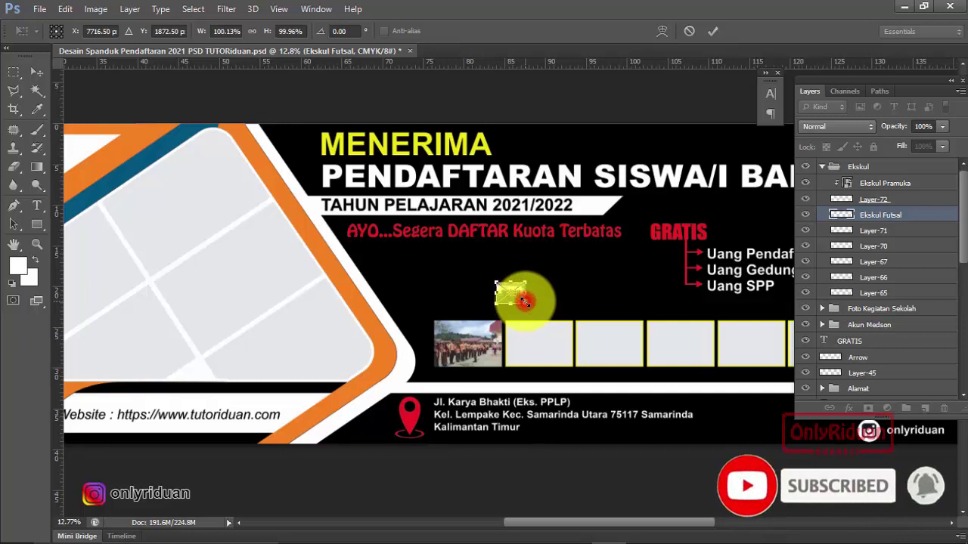
left_click_drag(524, 302, 580, 366)
left_click_drag(565, 314, 564, 337)
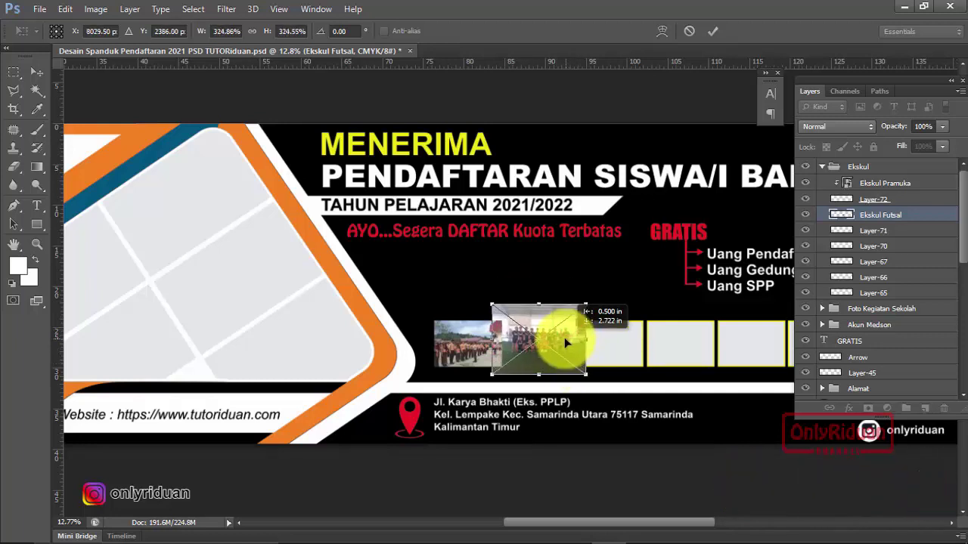
left_click(712, 31)
Step: Clip the futsal photo into the Layer-71 frame as a clipping mask
key("alt")
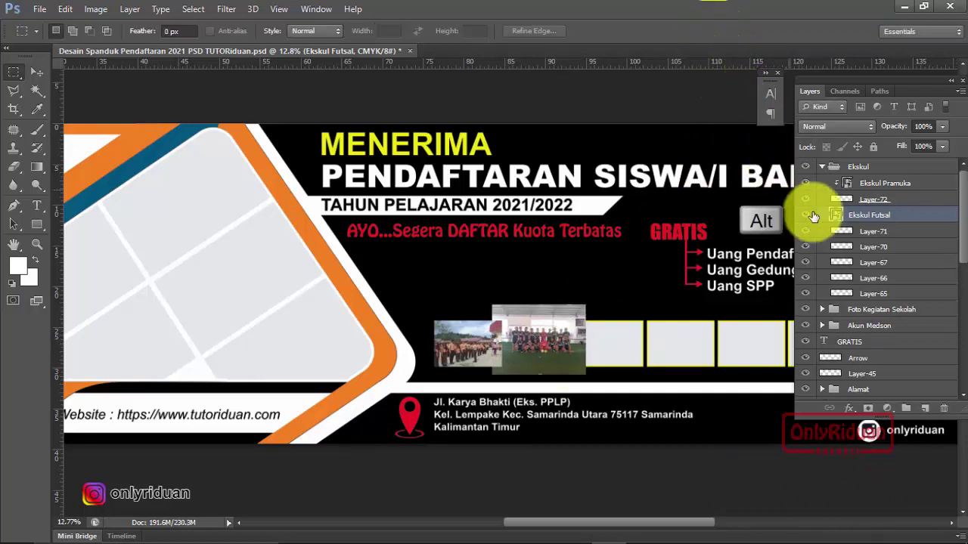
left_click(842, 222, "alt")
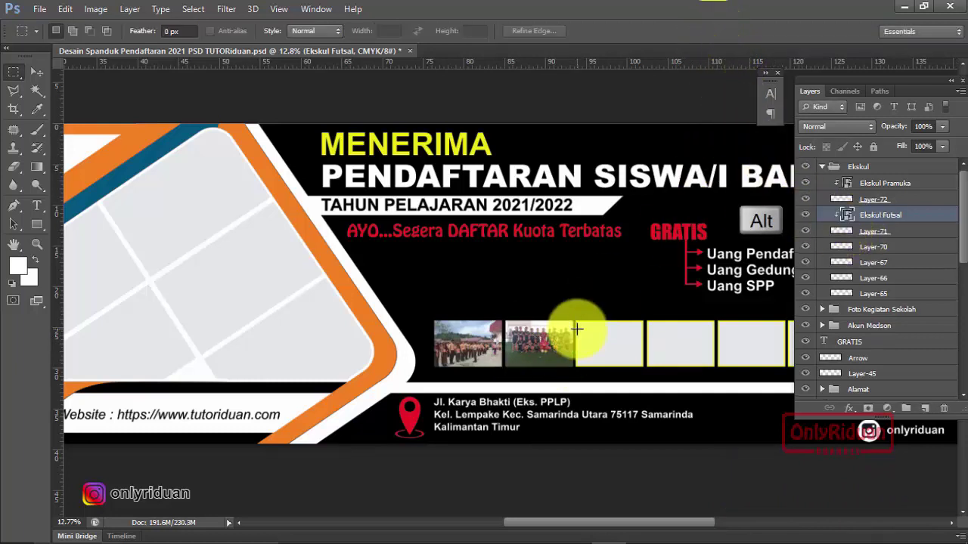
left_click(954, 527)
left_click(954, 528)
left_click(954, 527)
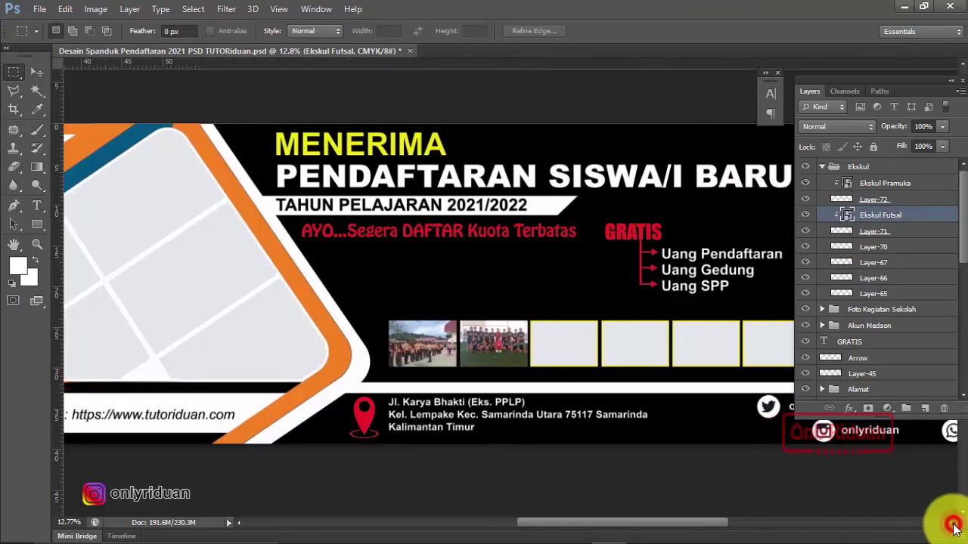
left_click(954, 527)
left_click(954, 527)
left_click(954, 527)
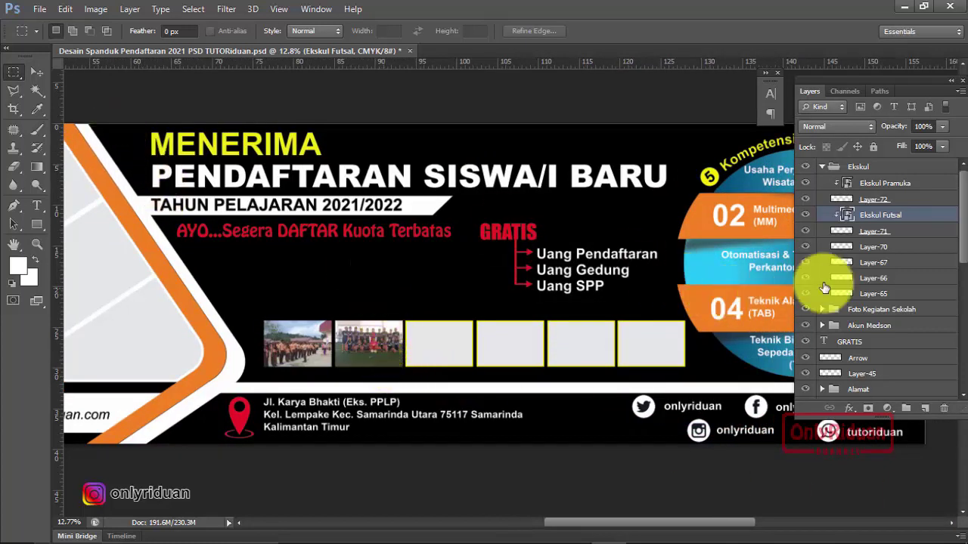
Step: Place Ekskul Tari.jpg above Layer-70, scale it over the third frame, and clip it
left_click(873, 248)
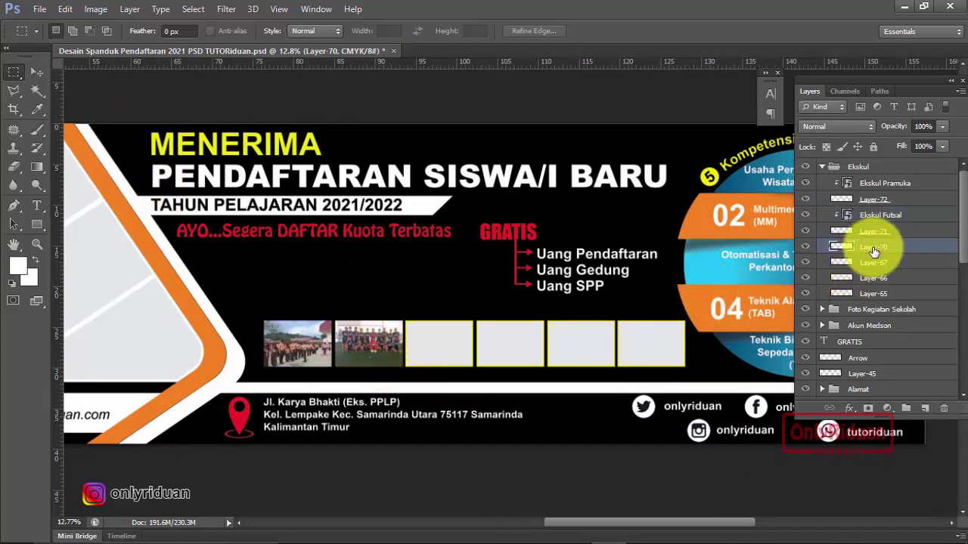
left_click(40, 9)
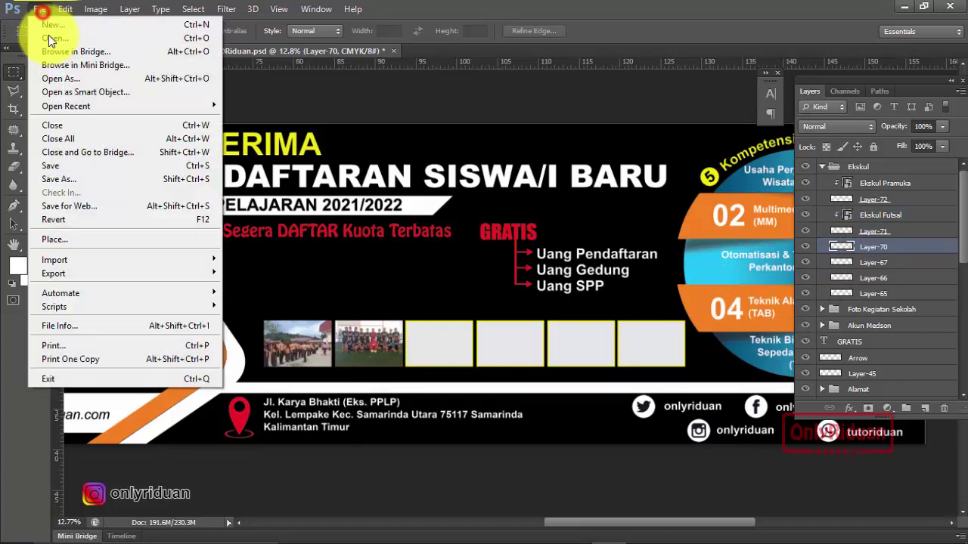
left_click(72, 241)
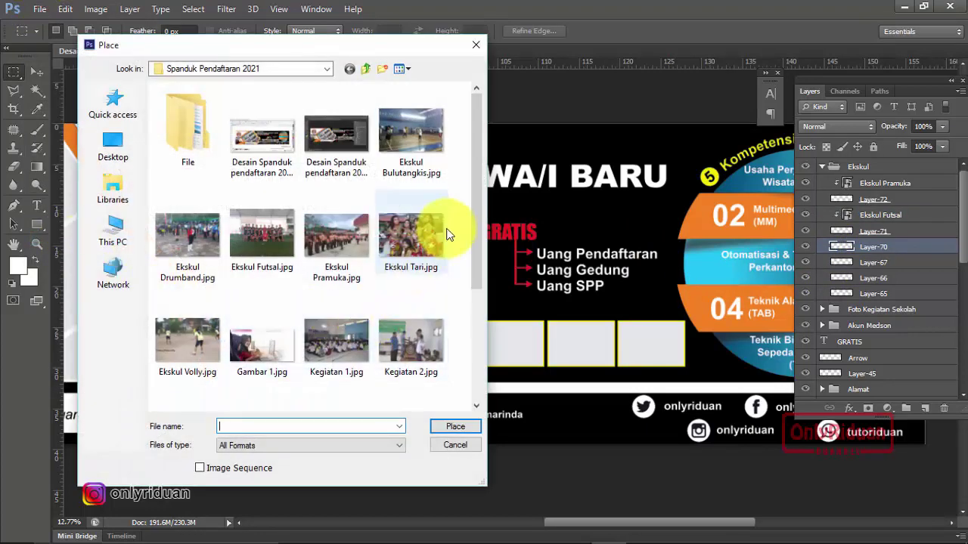
left_click_drag(471, 192, 471, 212)
left_click(411, 204)
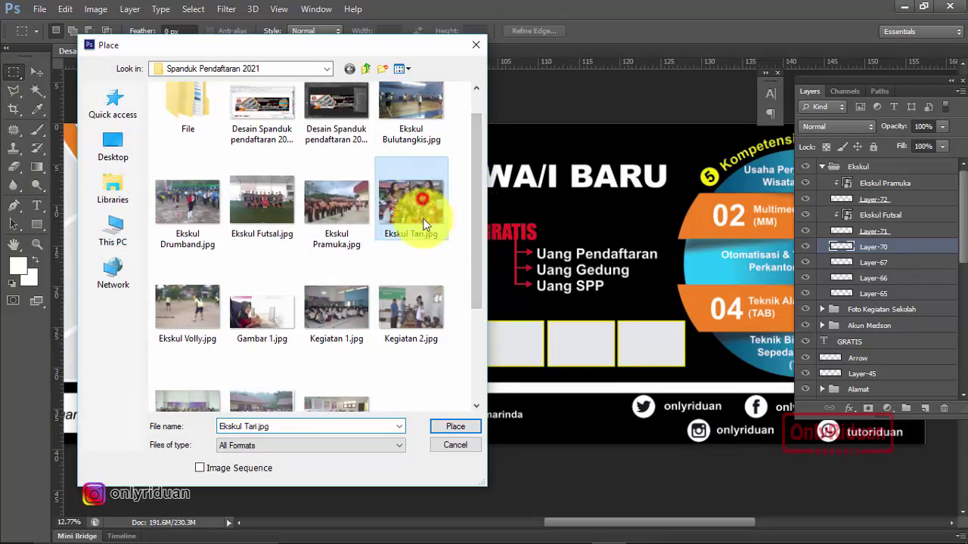
left_click(454, 425)
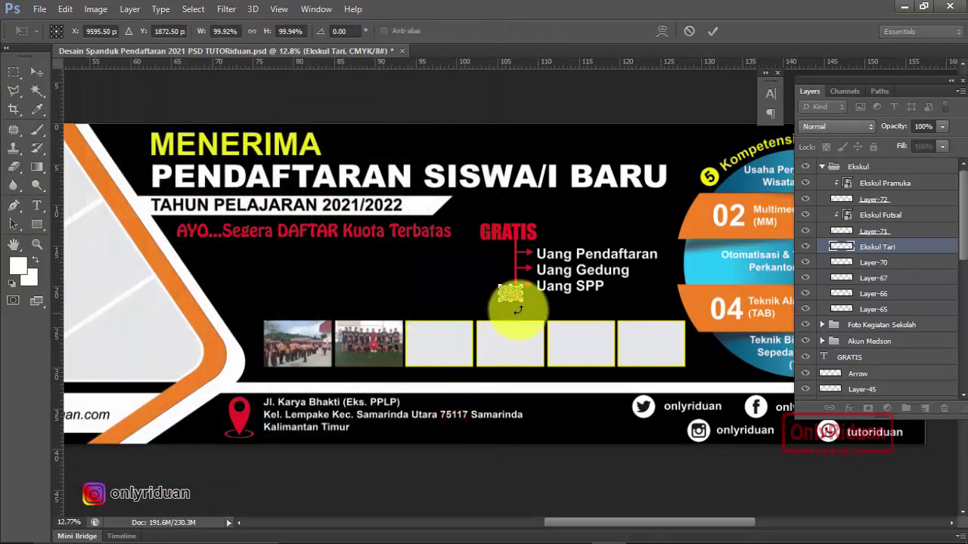
mouse_move(519, 300)
left_mouse_down()
mouse_move(567, 346)
mouse_move(469, 348)
left_mouse_up()
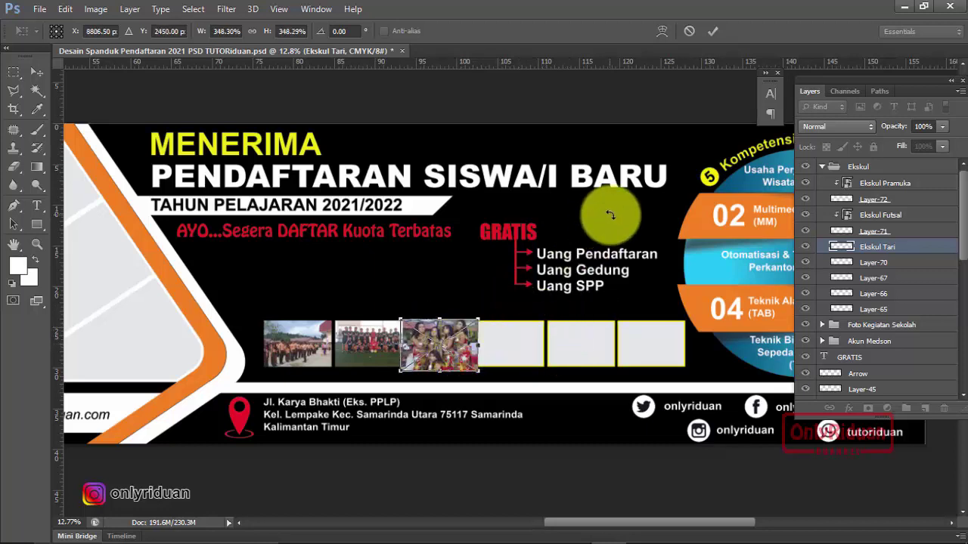
left_click(710, 31)
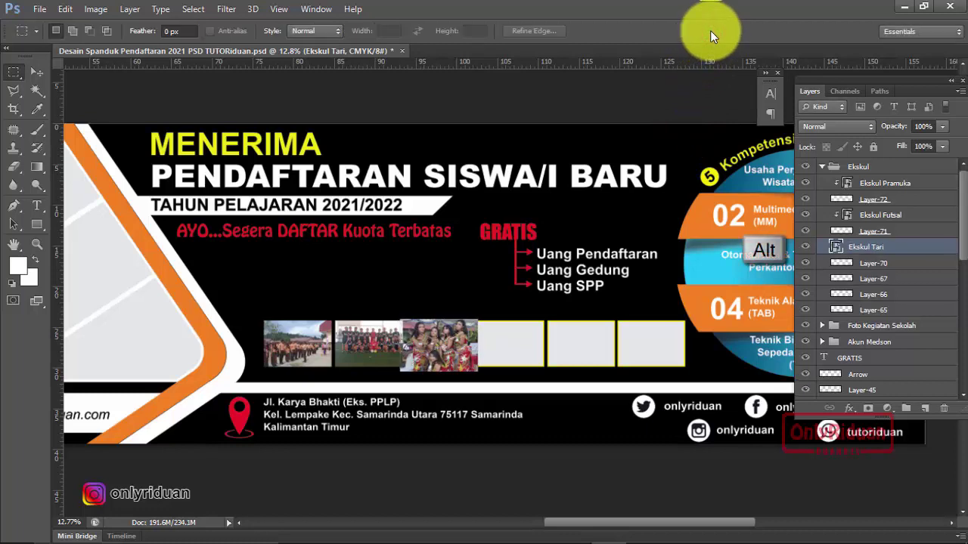
left_click(836, 251, "alt")
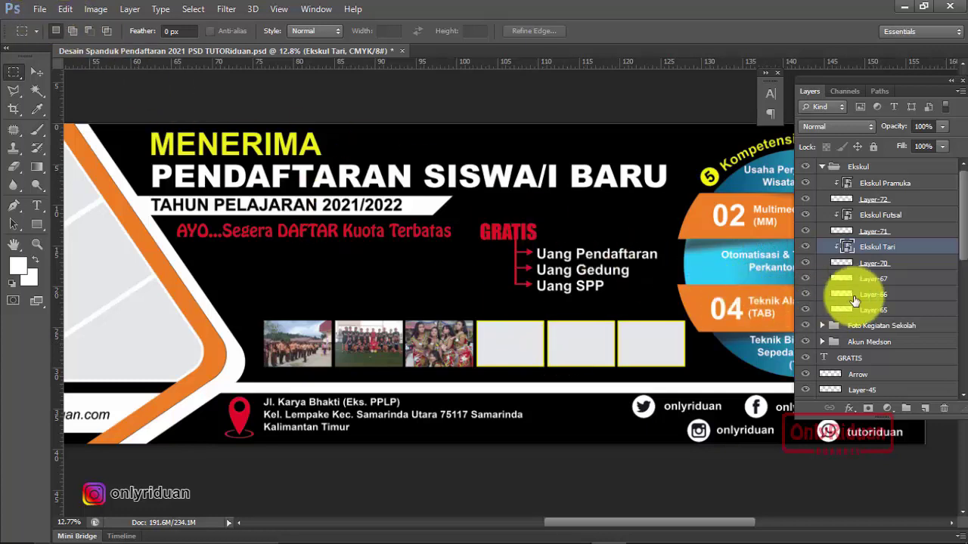
Step: Above Layer-67, place the Ekskul Drumband.jpg photo into the banner
left_click(876, 279)
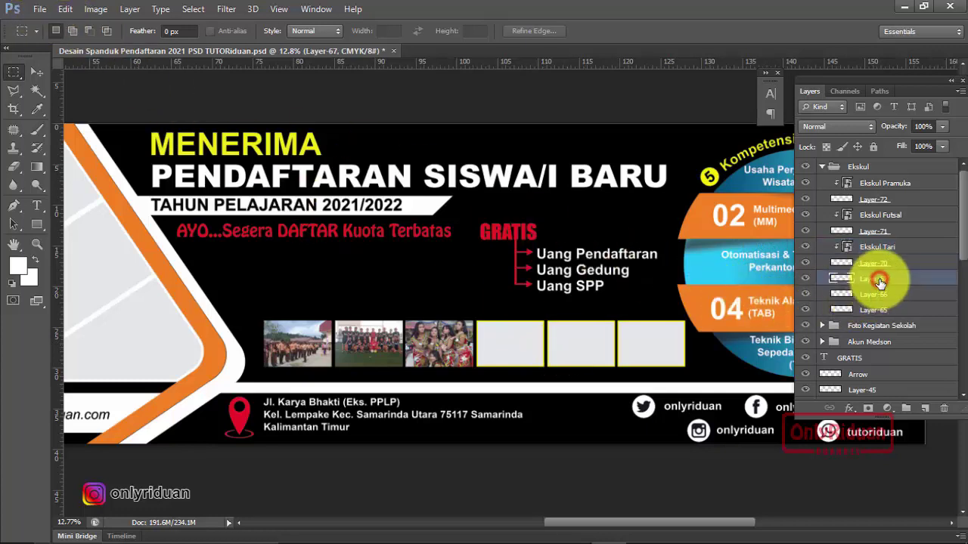
left_click(39, 9)
left_click(86, 220)
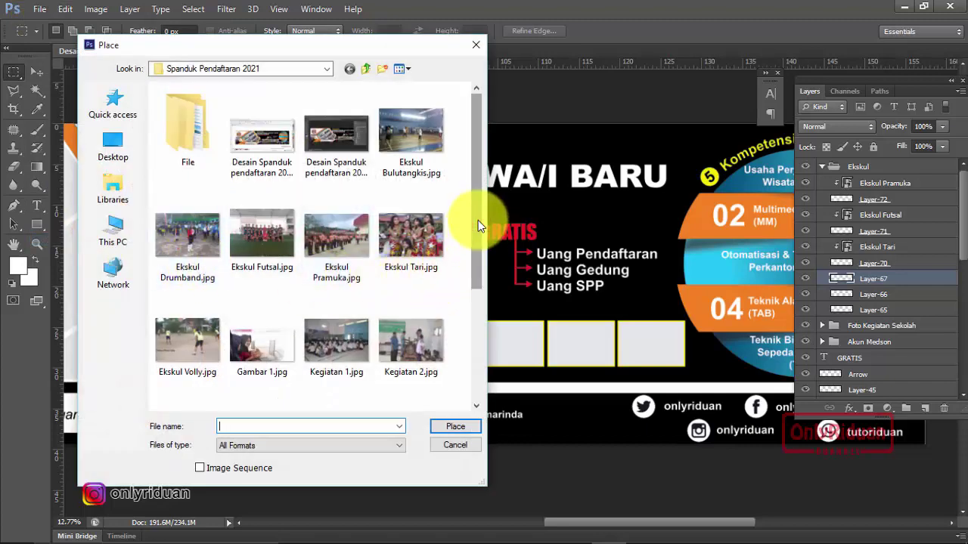
left_click_drag(478, 220, 478, 237)
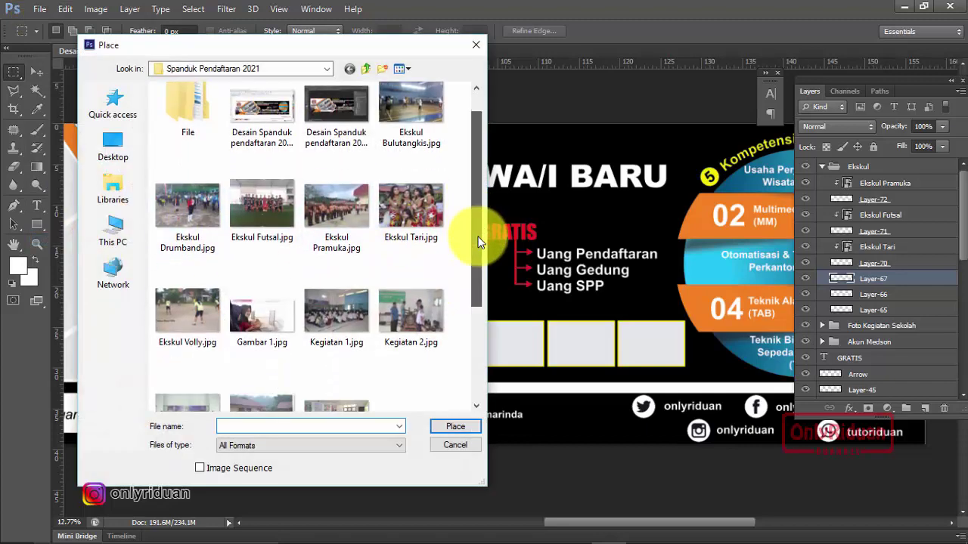
left_click(196, 221)
left_click(453, 427)
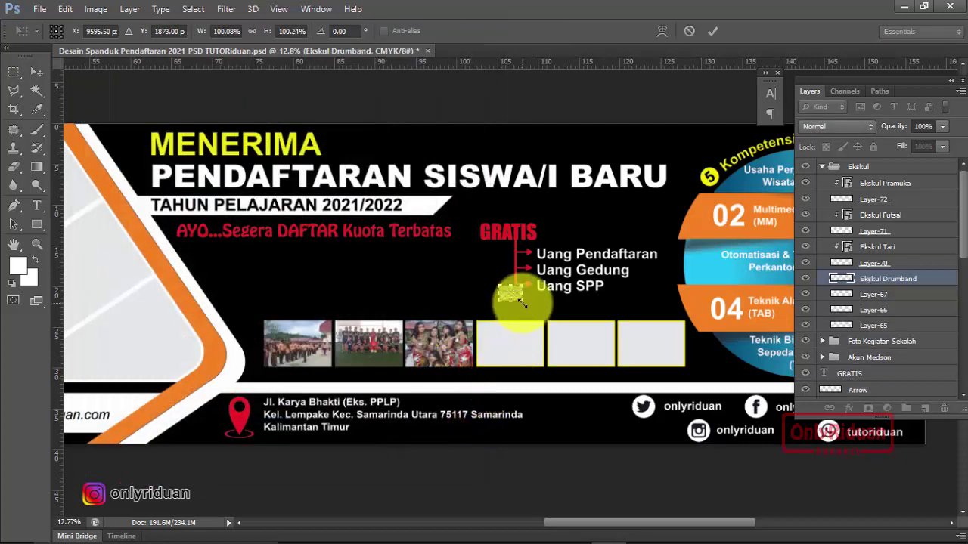
Step: Enlarge the drumband photo over the fourth frame and clip it to that frame
left_click_drag(522, 303, 565, 345)
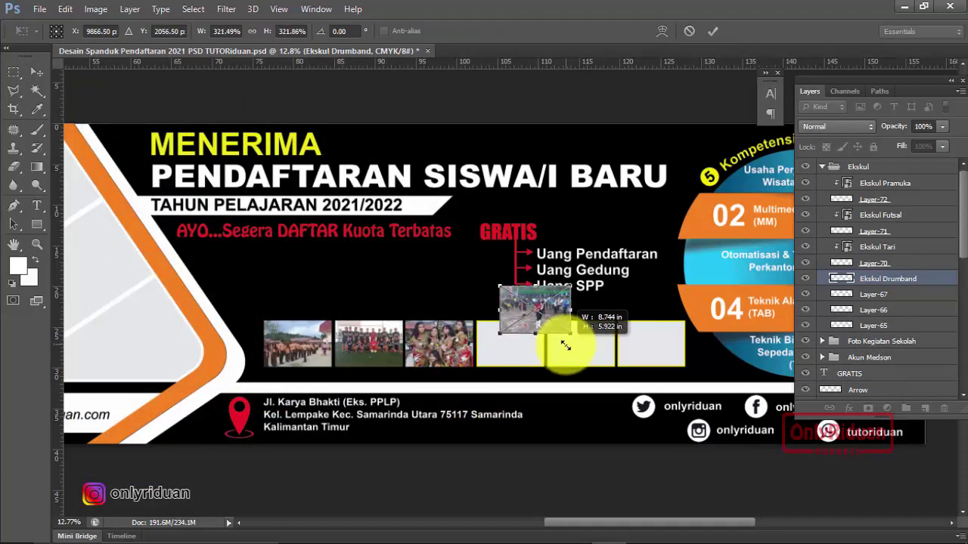
left_click_drag(559, 311, 532, 344)
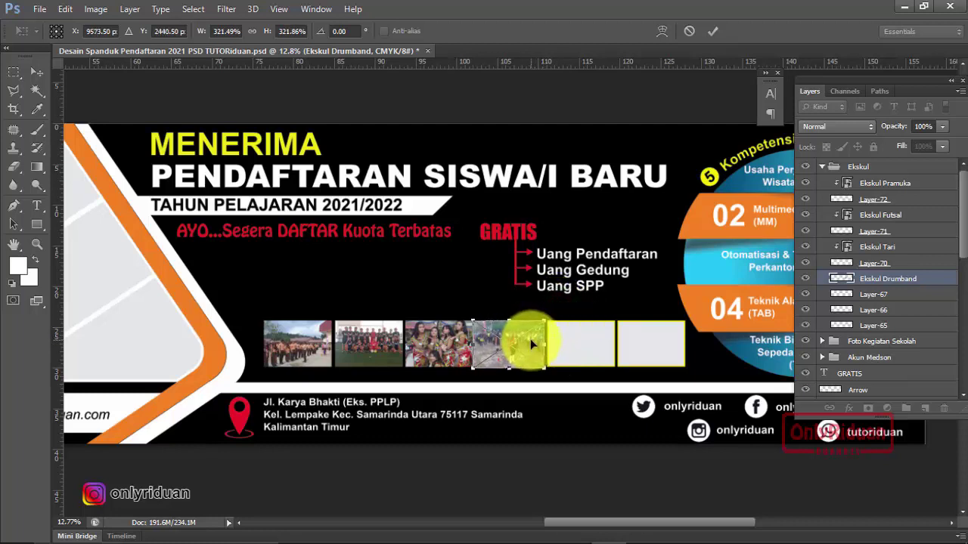
left_click(711, 31)
left_click(843, 281, "alt")
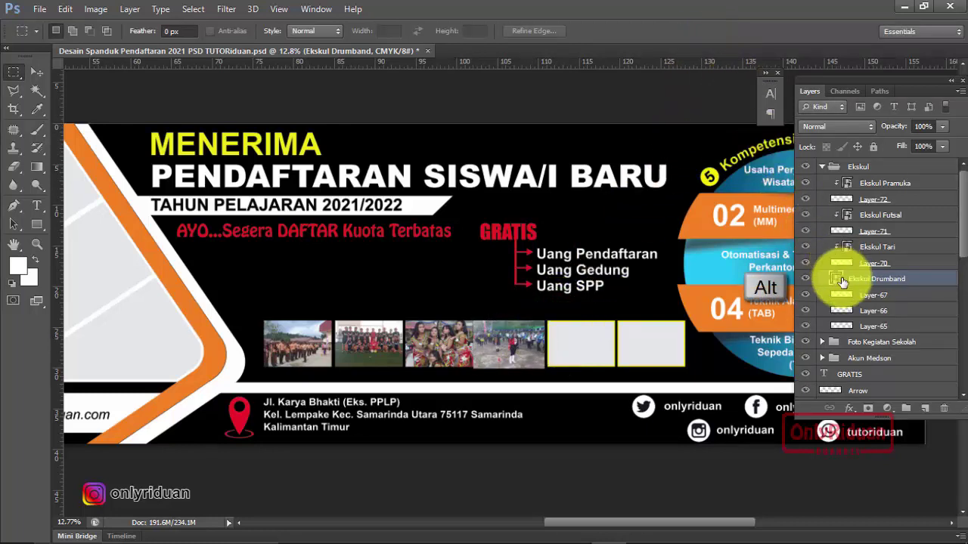
Step: Place Ekskul Volly.jpg, enlarge it over the fifth slot, and clip it to its frame
left_click(874, 312)
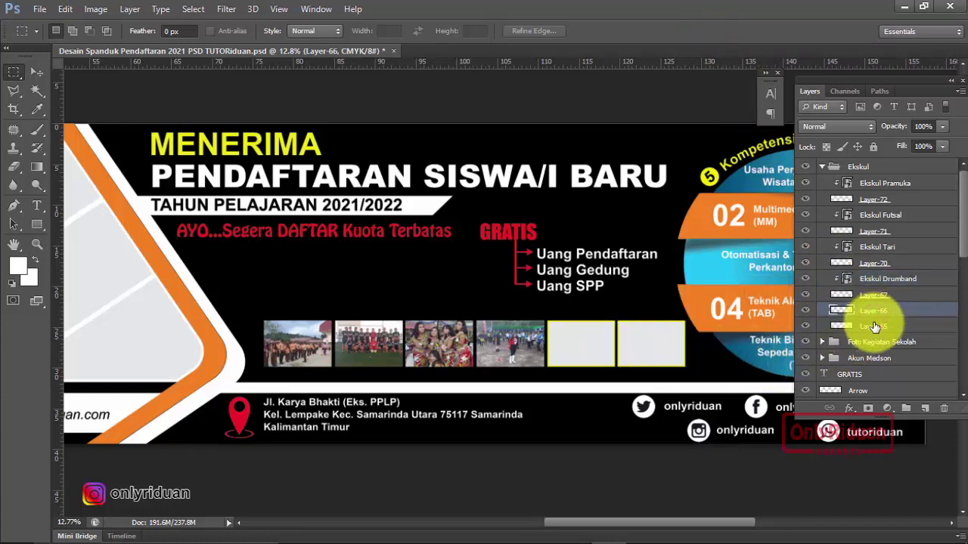
left_click(40, 9)
left_click(83, 238)
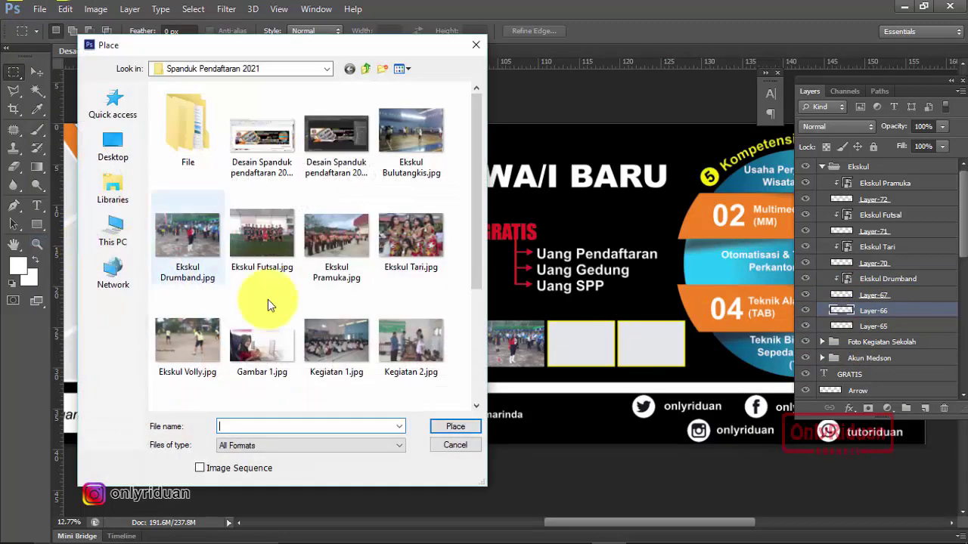
left_click_drag(478, 233, 479, 259)
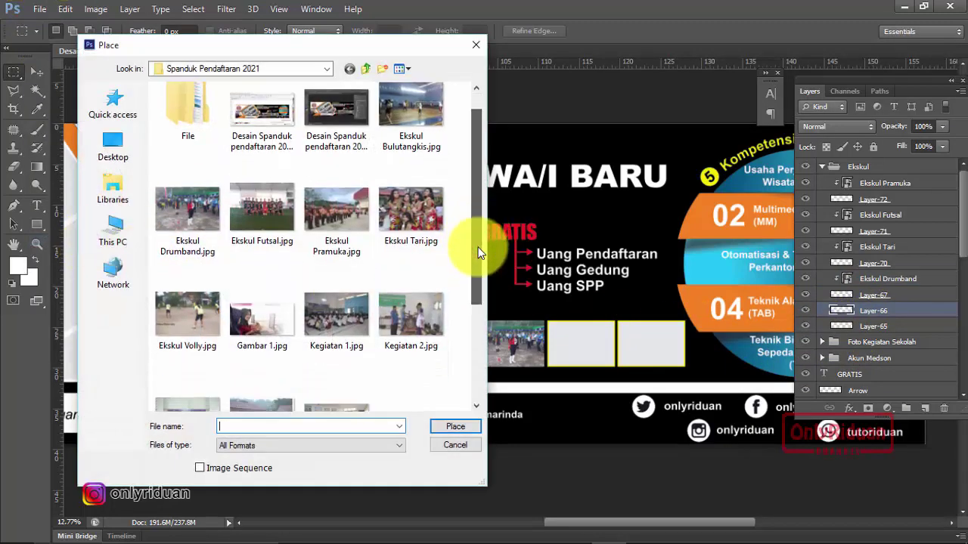
left_click(185, 294)
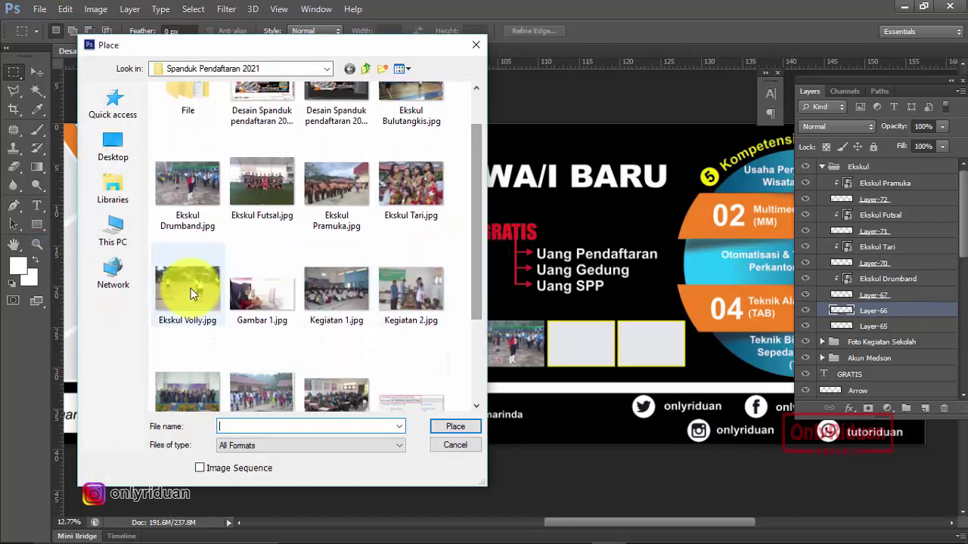
left_click(446, 428)
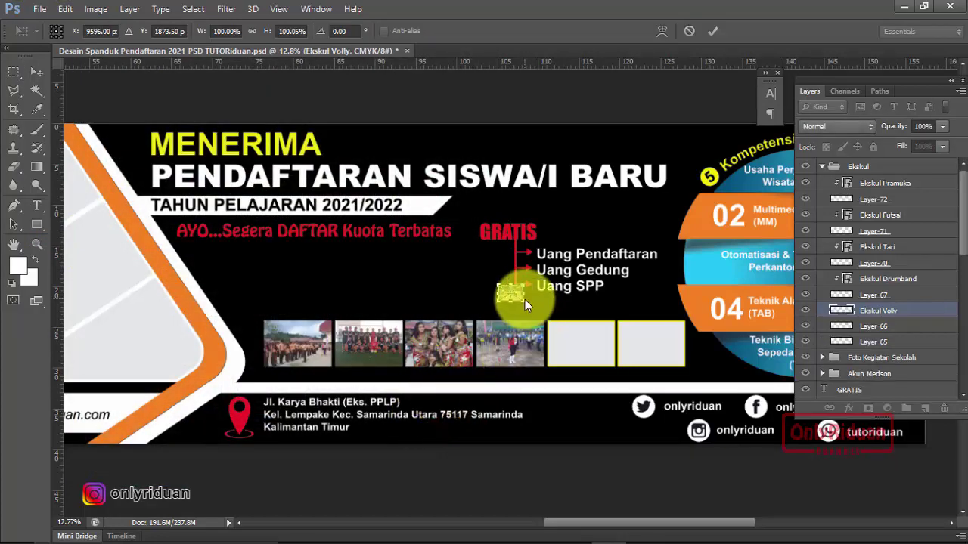
left_click_drag(524, 299, 591, 344)
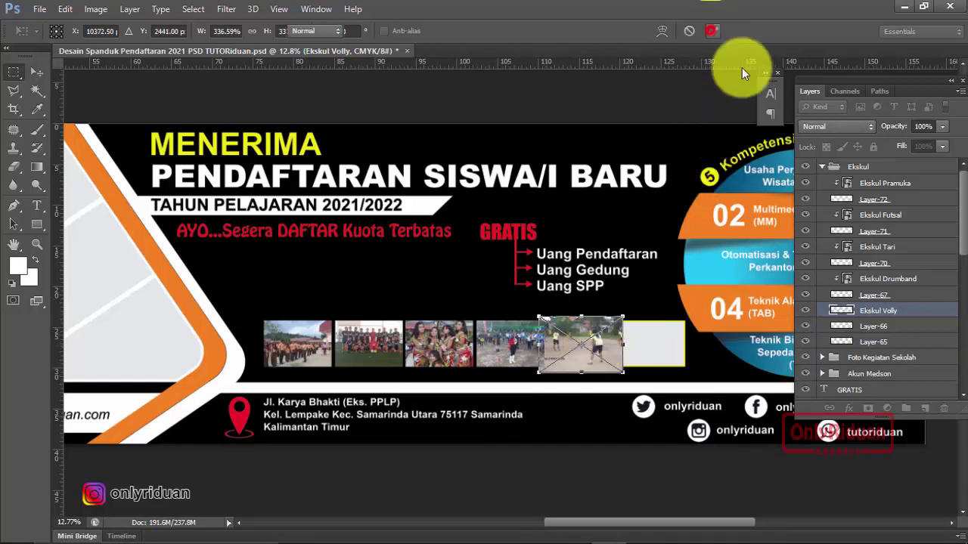
key("Return")
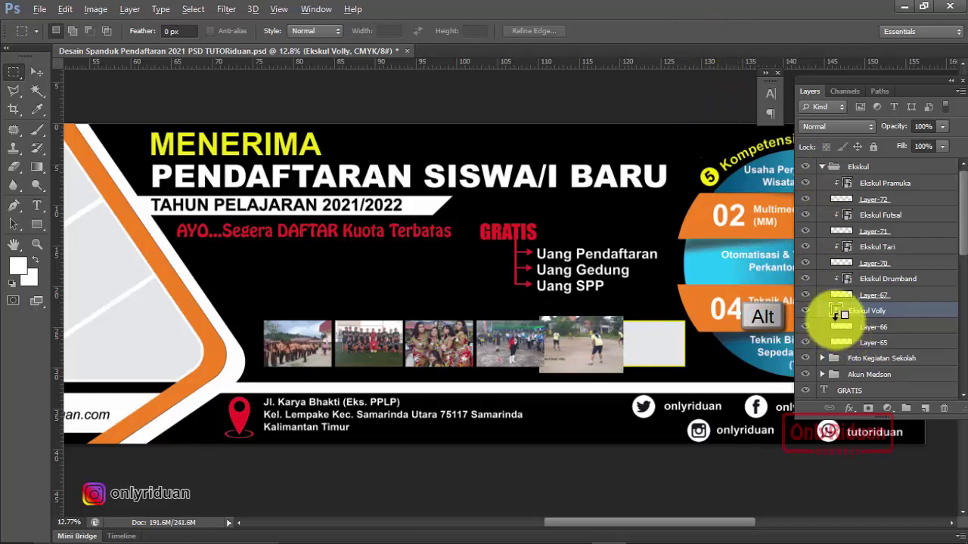
left_click(836, 317, "alt")
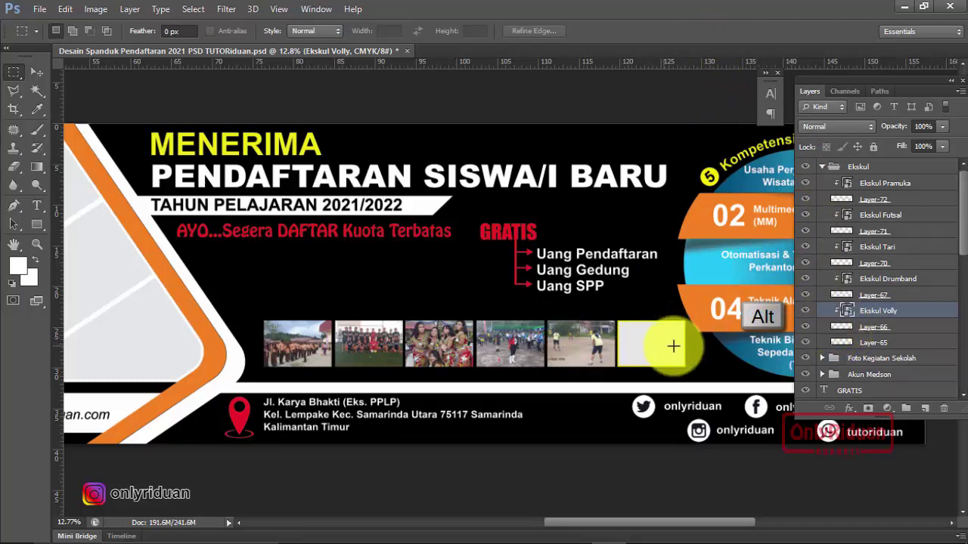
Step: Place Ekskul Bulutangkis.jpg over the last slot and clip it to the Layer-65 frame
left_click(851, 343)
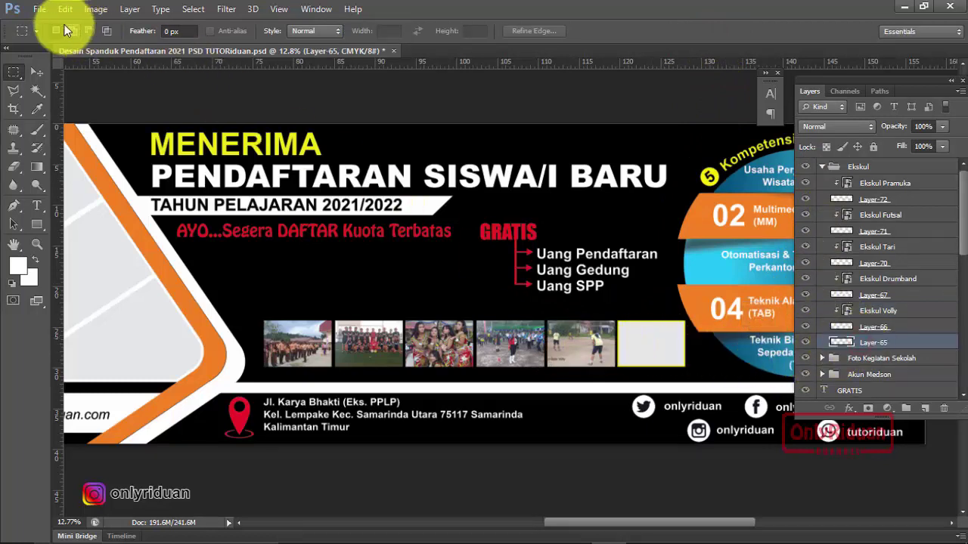
left_click(39, 9)
left_click(77, 241)
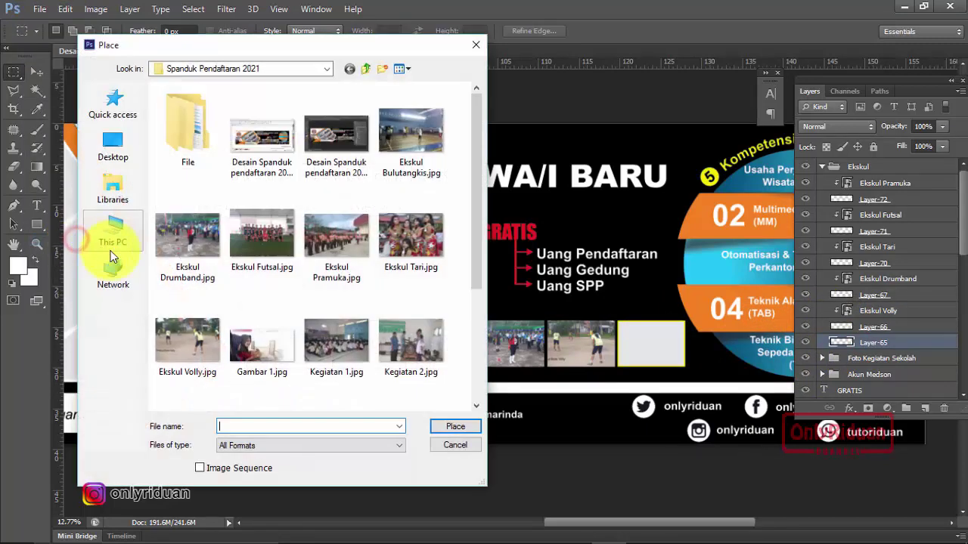
mouse_move(478, 241)
left_mouse_down()
mouse_move(476, 298)
mouse_move(475, 235)
left_mouse_up()
left_click(442, 160)
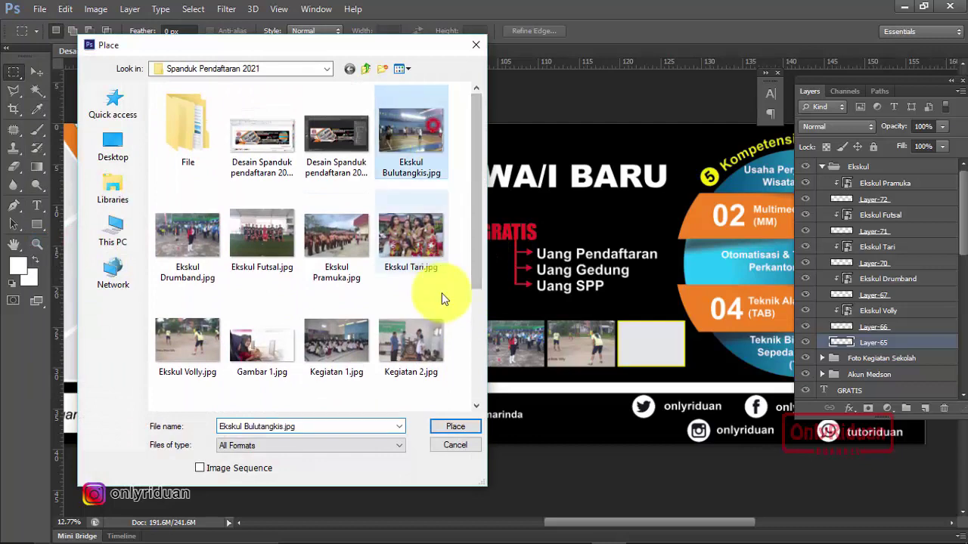
left_click(458, 428)
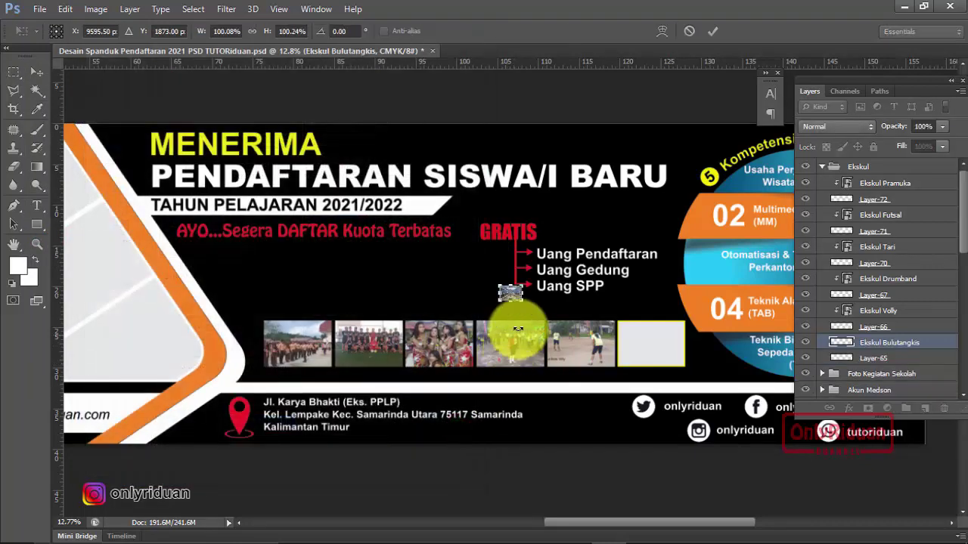
left_click_drag(523, 303, 563, 346)
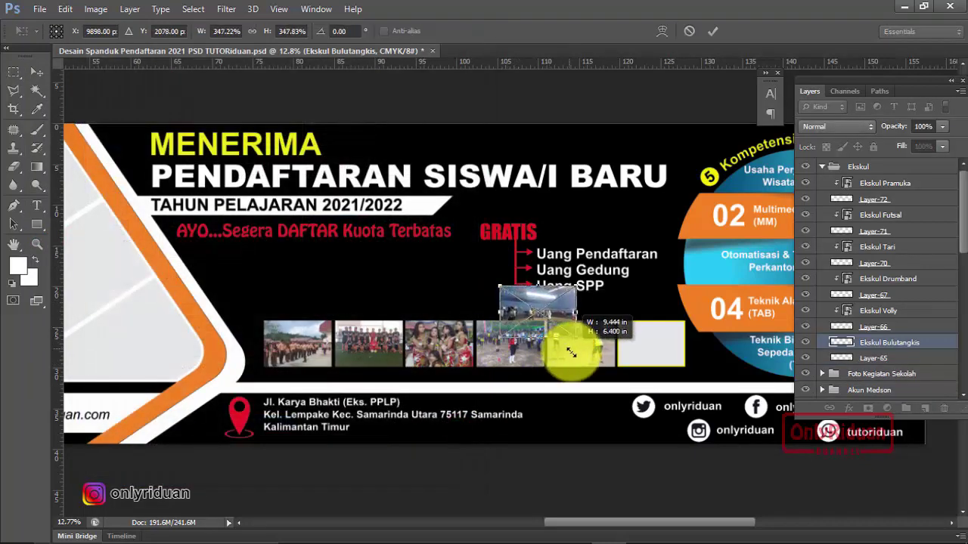
left_click_drag(546, 301, 645, 322)
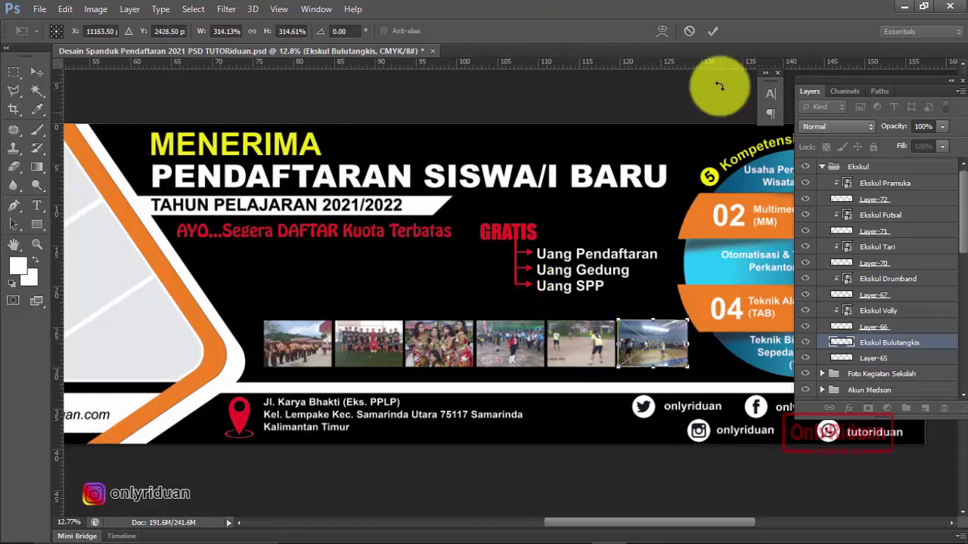
left_click(711, 32)
key("alt")
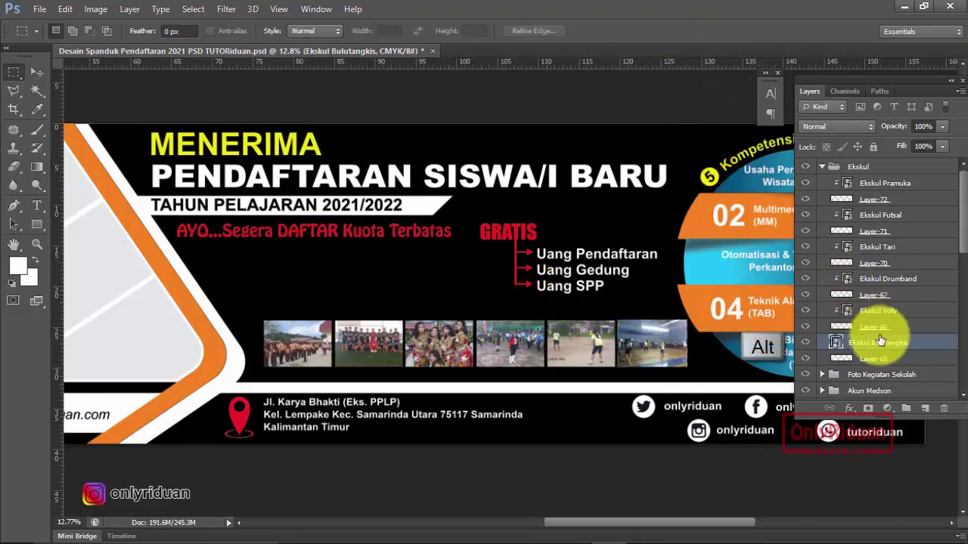
left_click(841, 347, "alt")
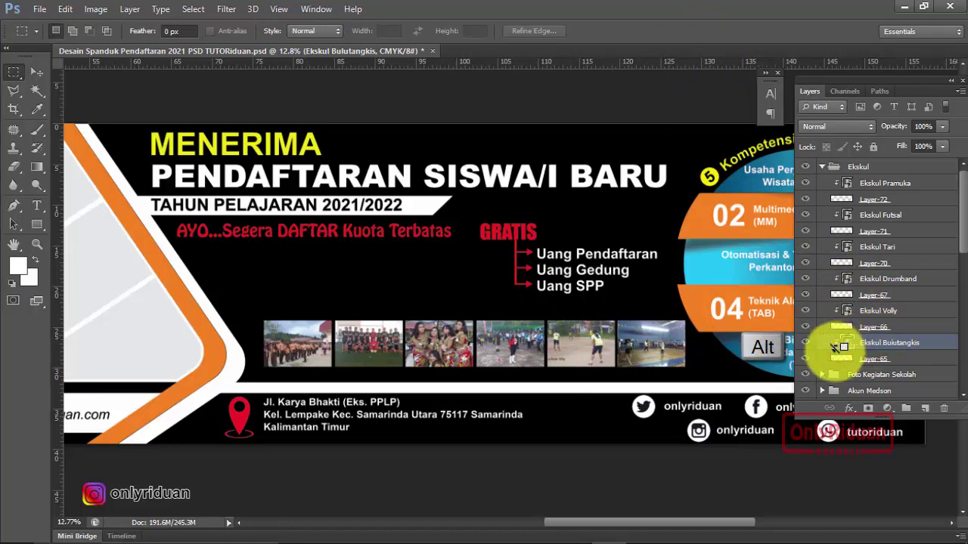
Step: Collapse the Ekskul layer group and scroll through the Layers panel
left_click(821, 167)
scroll(248, 237, "down", 1)
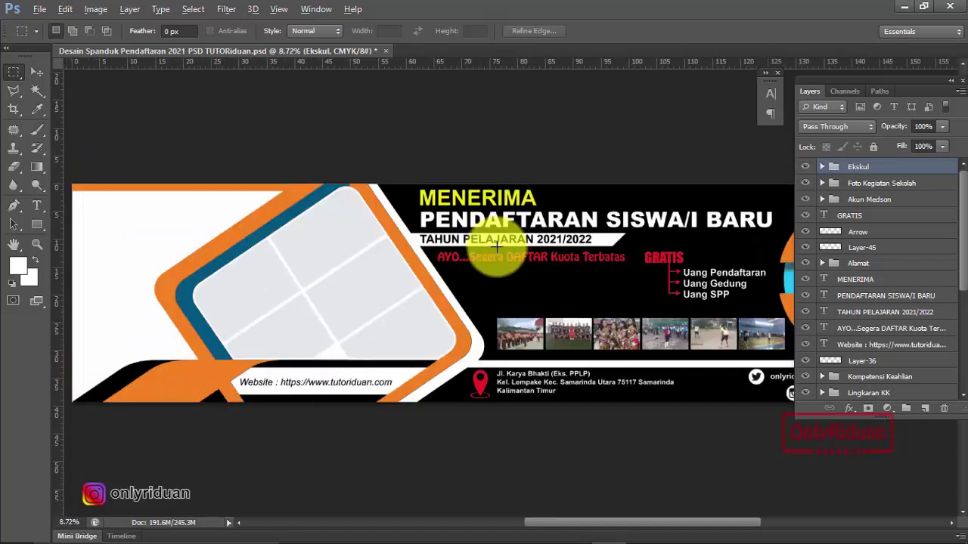
scroll(249, 237, "down", 1)
scroll(272, 326, "up", 1)
scroll(272, 327, "up", 1)
scroll(272, 327, "up", 1)
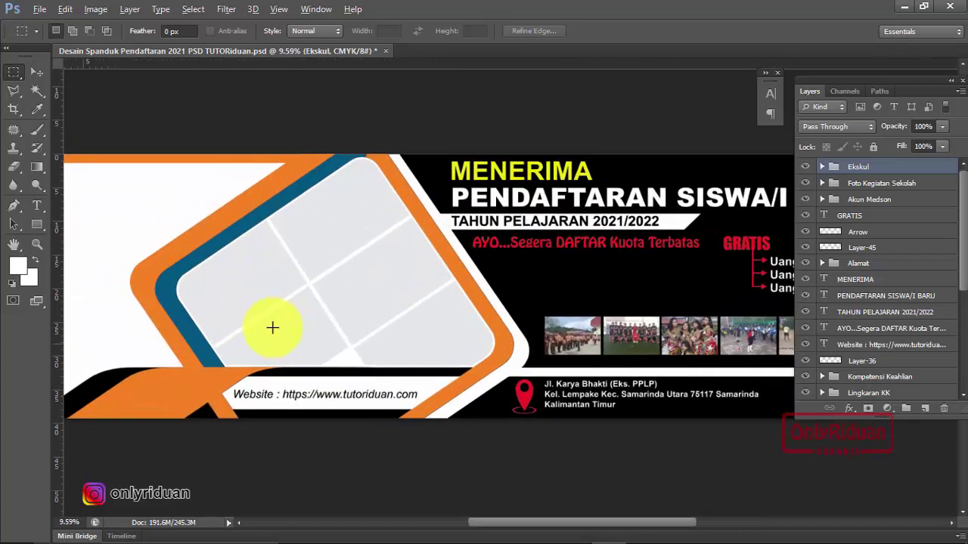
scroll(275, 329, "down", 2)
scroll(270, 275, "up", 2)
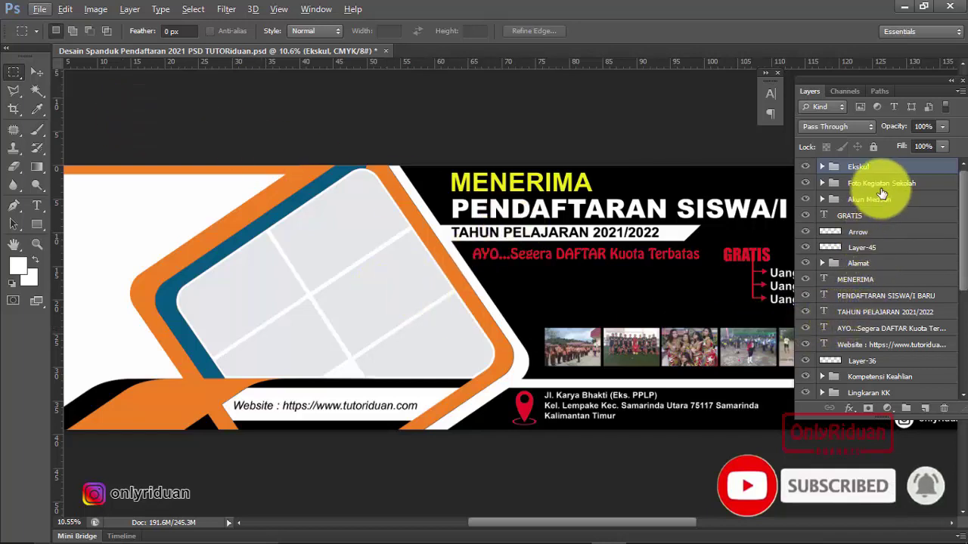
Step: Toggle Layer-61, 57 and 58 visibility to identify the lower-left cell, then select Layer-57
left_click(822, 183)
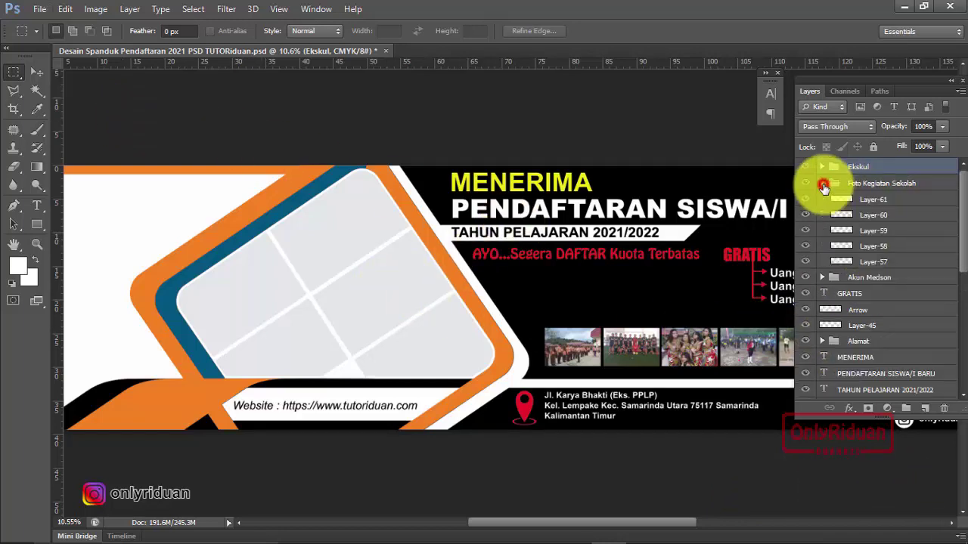
left_click(808, 201)
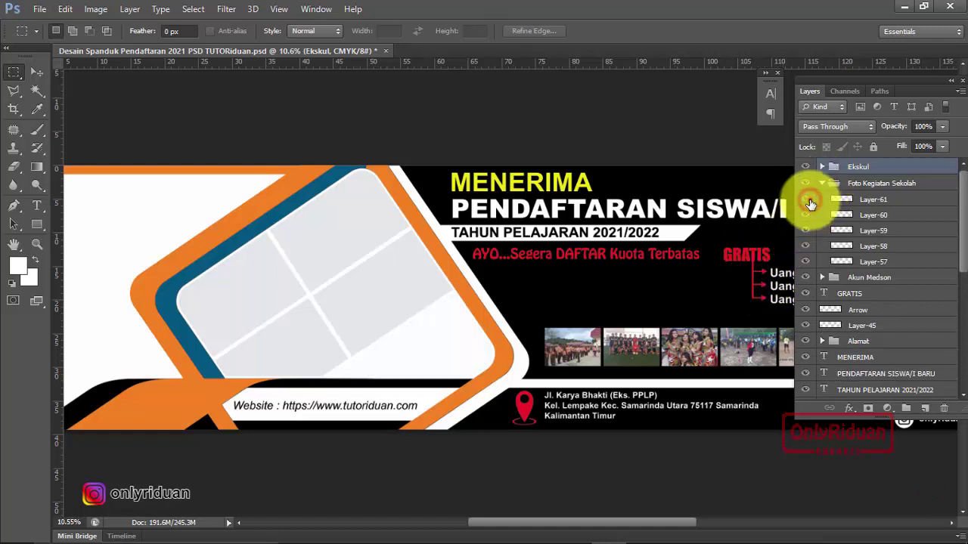
left_click(809, 202)
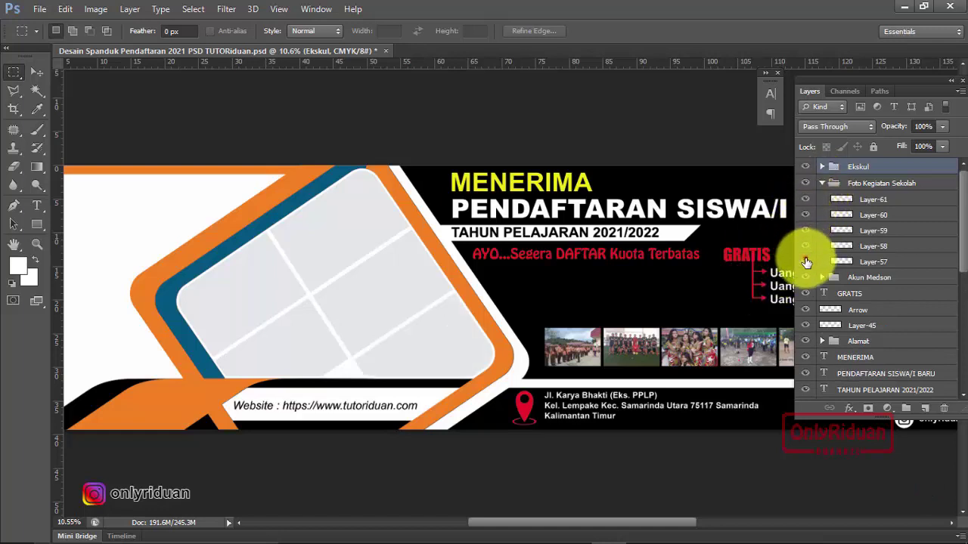
left_click(806, 261)
left_click(806, 262)
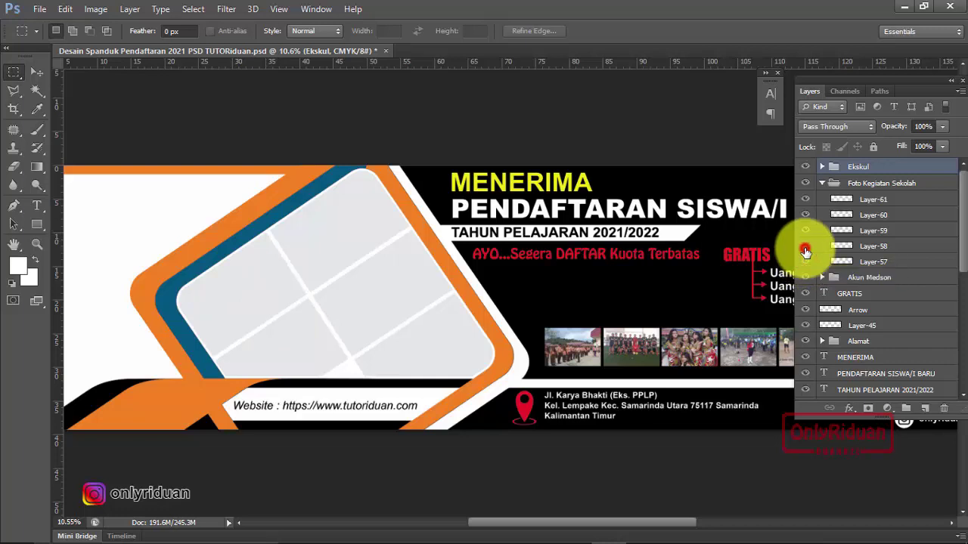
left_click(805, 247)
left_click(805, 264)
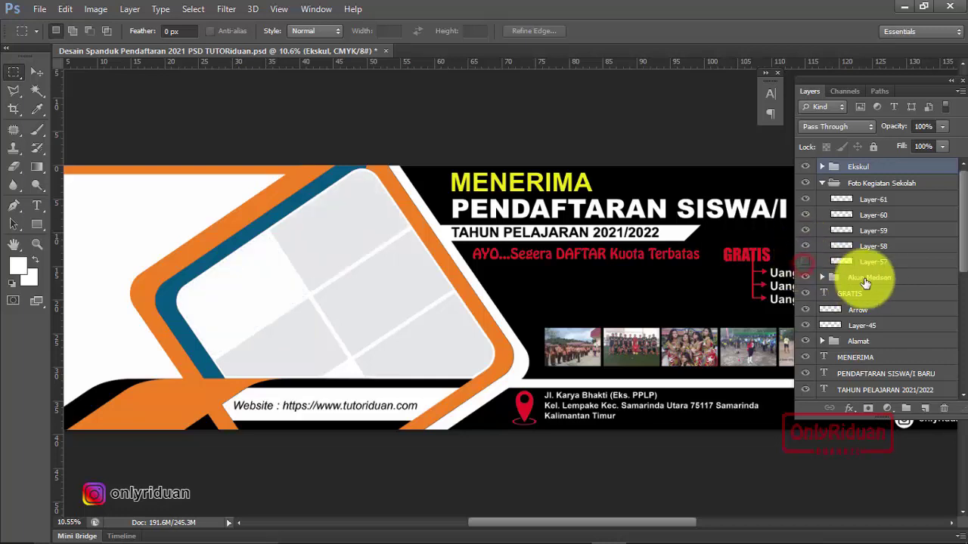
left_click(879, 263)
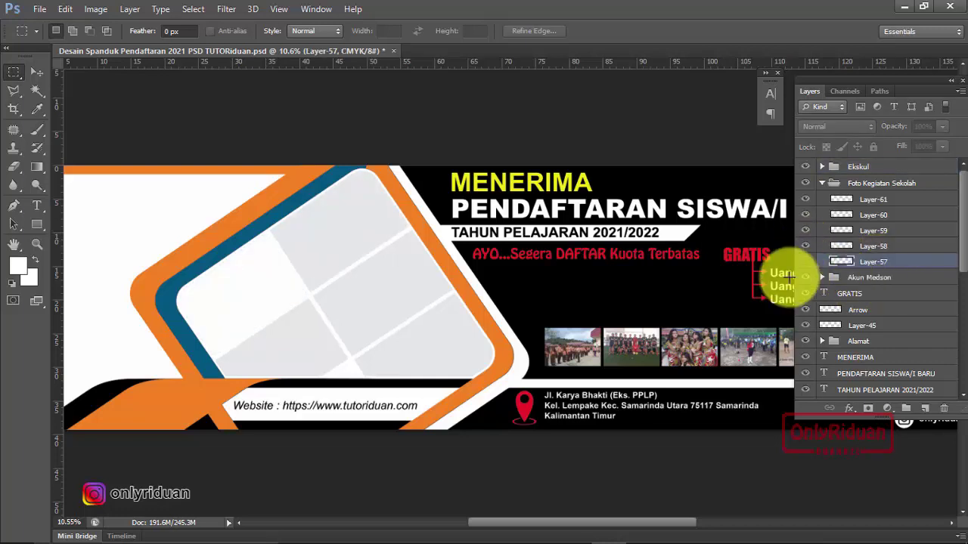
left_click(804, 263)
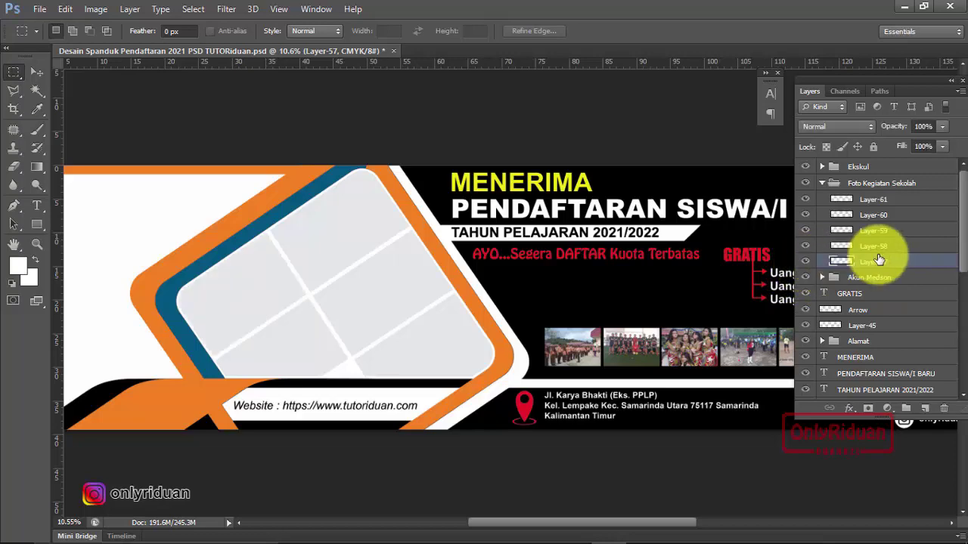
left_click(39, 9)
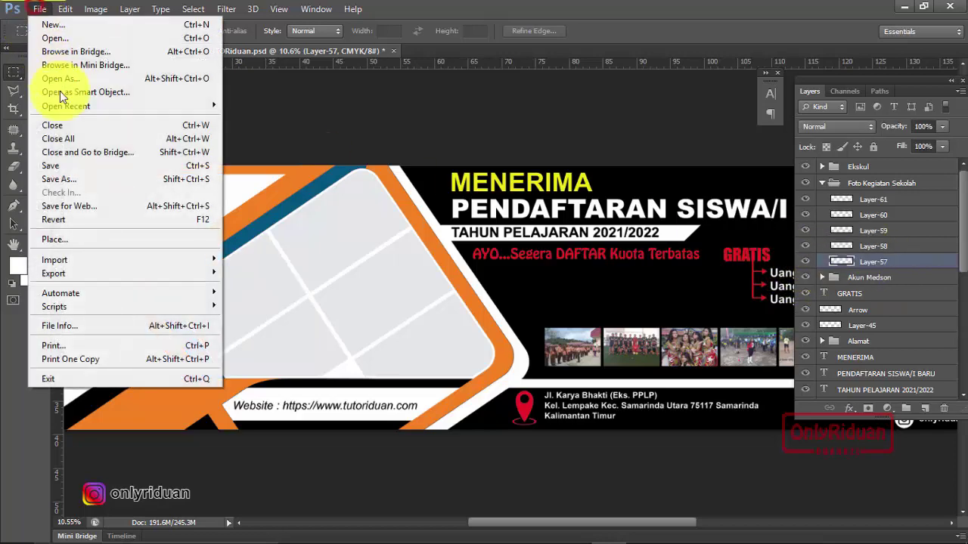
Step: Place Kegiatan 2.jpg, enlarged, moved onto the frame, and rotated to match its tilt
left_click(69, 238)
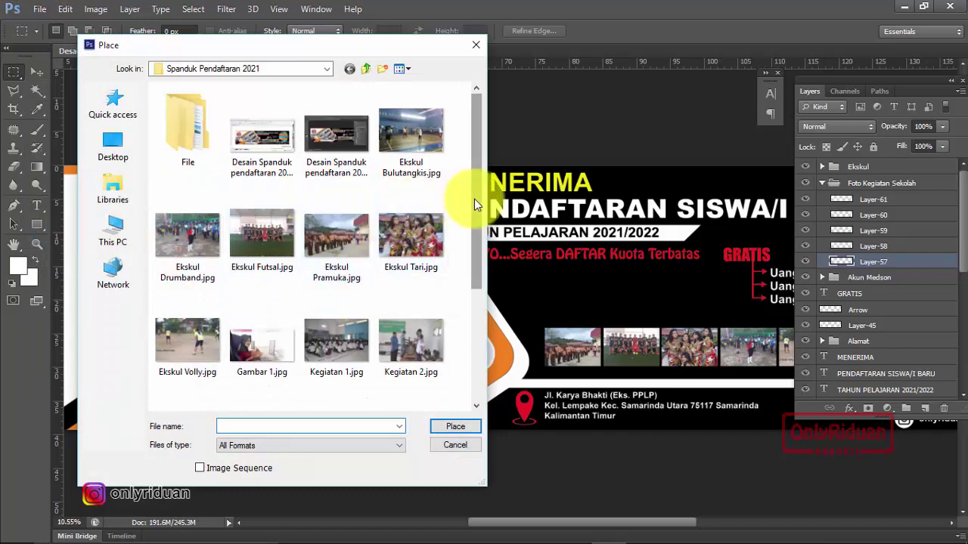
left_click_drag(474, 198, 474, 234)
left_click(425, 285)
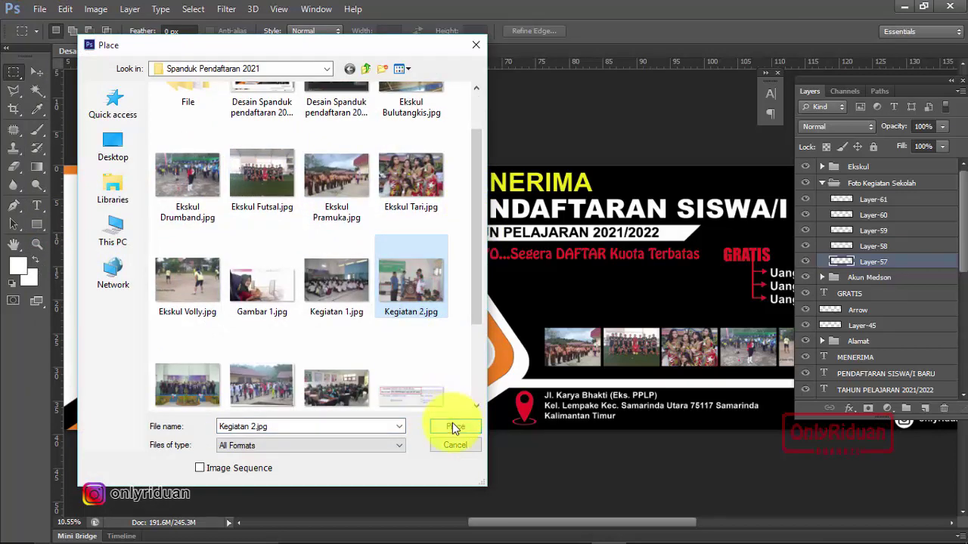
left_click(453, 428)
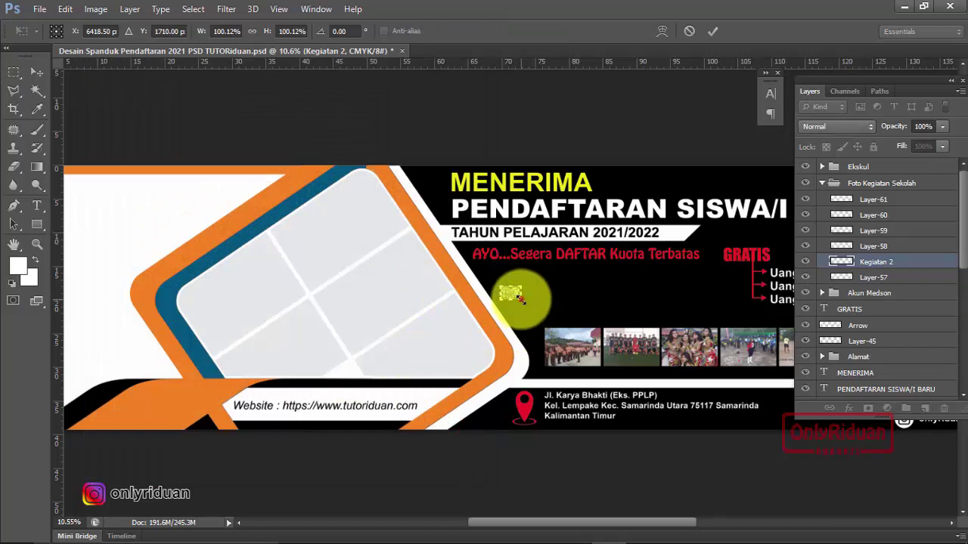
mouse_move(520, 297)
left_mouse_down()
mouse_move(639, 385)
mouse_move(627, 378)
left_mouse_up()
mouse_move(580, 320)
left_mouse_down()
mouse_move(242, 261)
mouse_move(250, 273)
left_mouse_up()
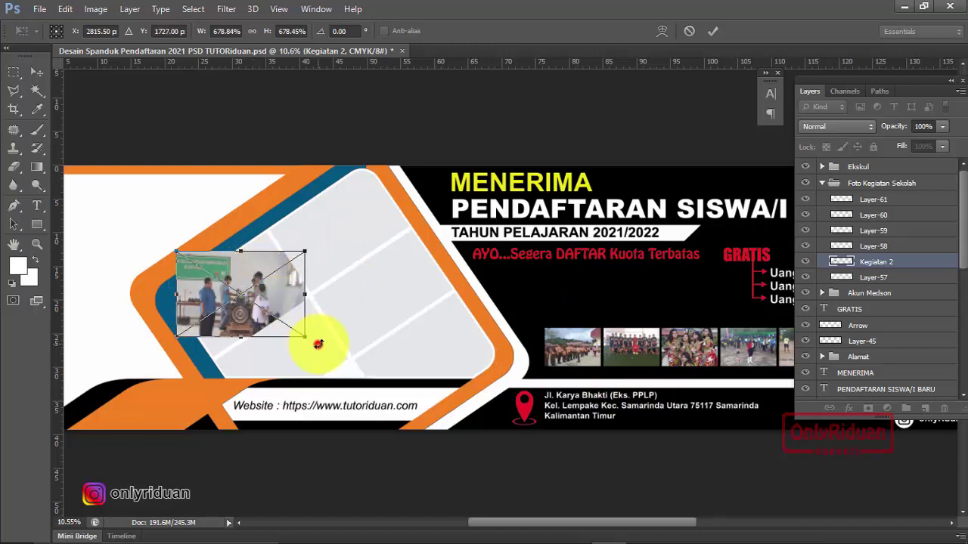
left_click_drag(318, 344, 342, 291)
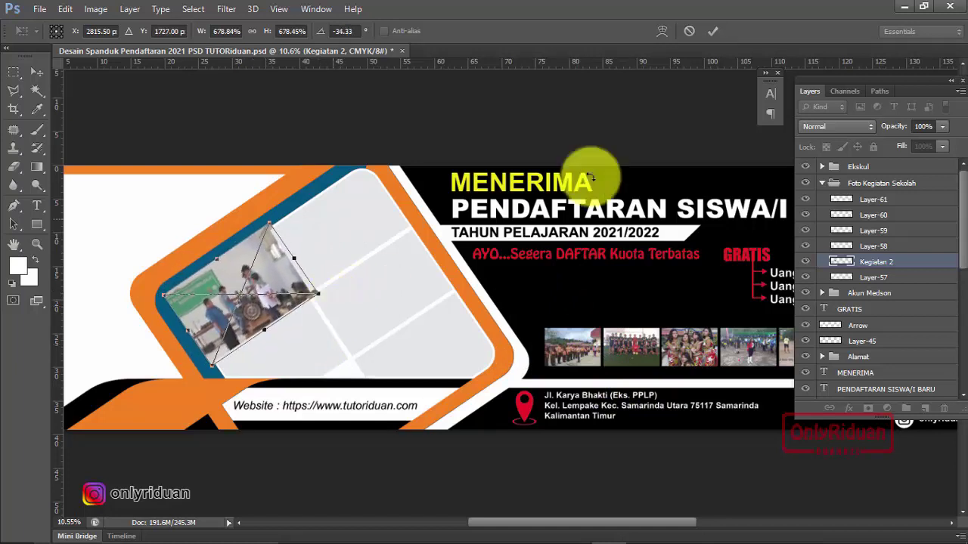
left_click(713, 32)
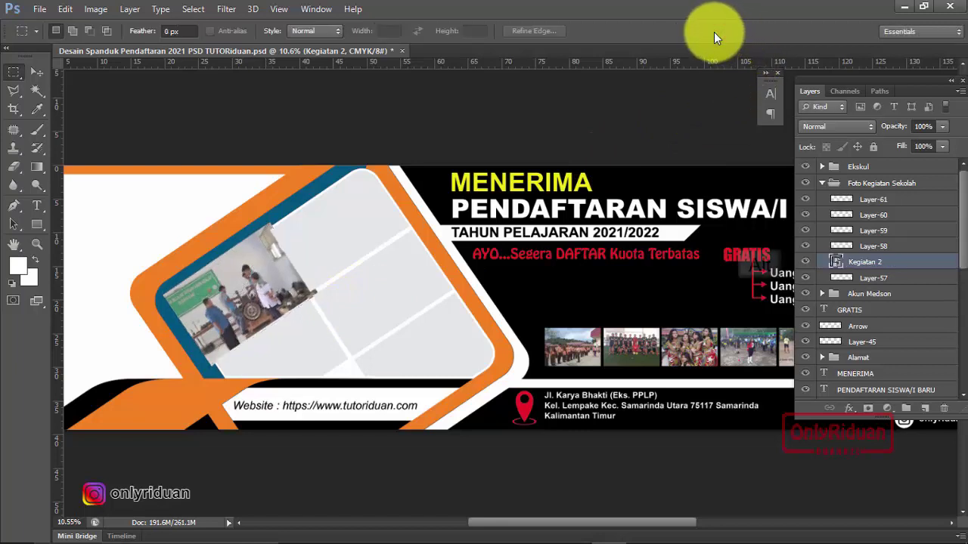
Step: Clip Kegiatan 2 to Layer-57 and reposition it within the lower-left cell
left_click(840, 269, "alt")
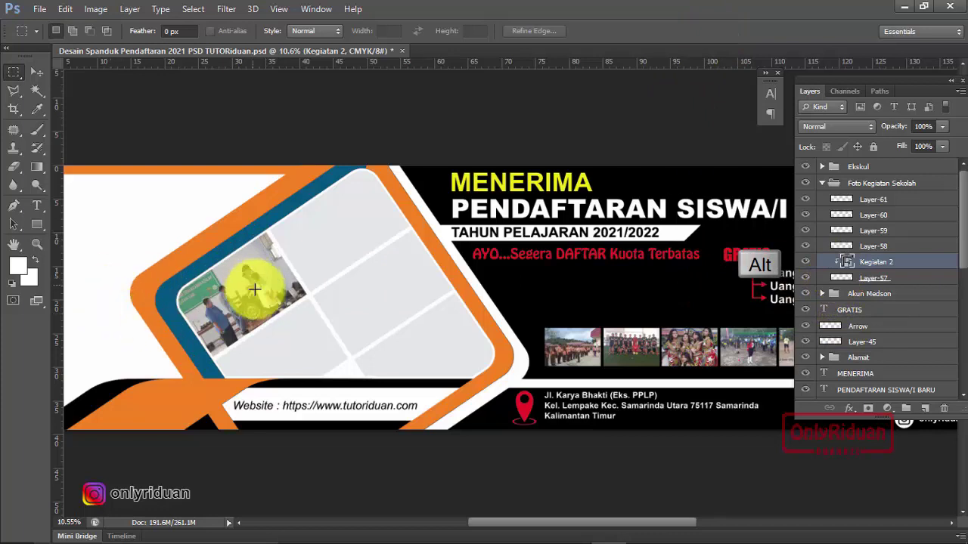
left_click_drag(258, 288, 222, 265)
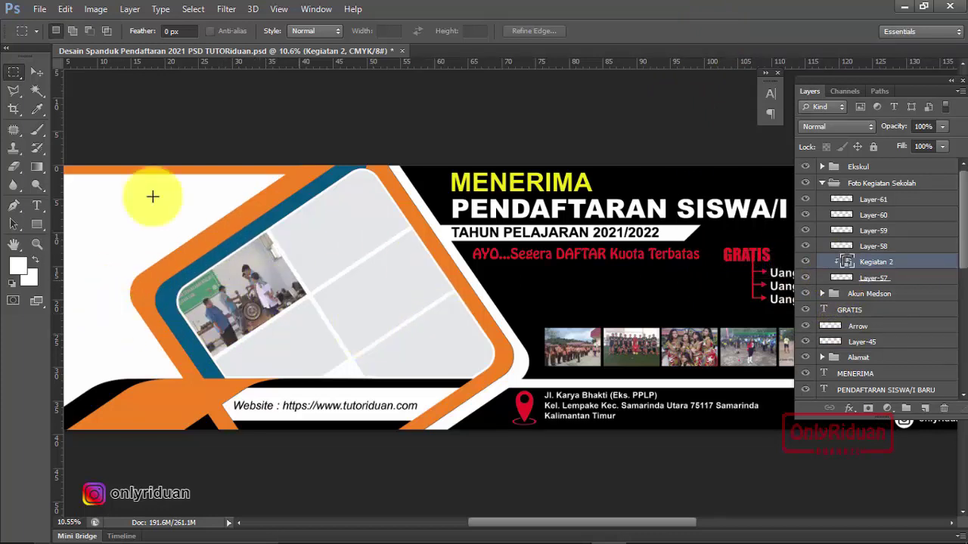
left_click(885, 246)
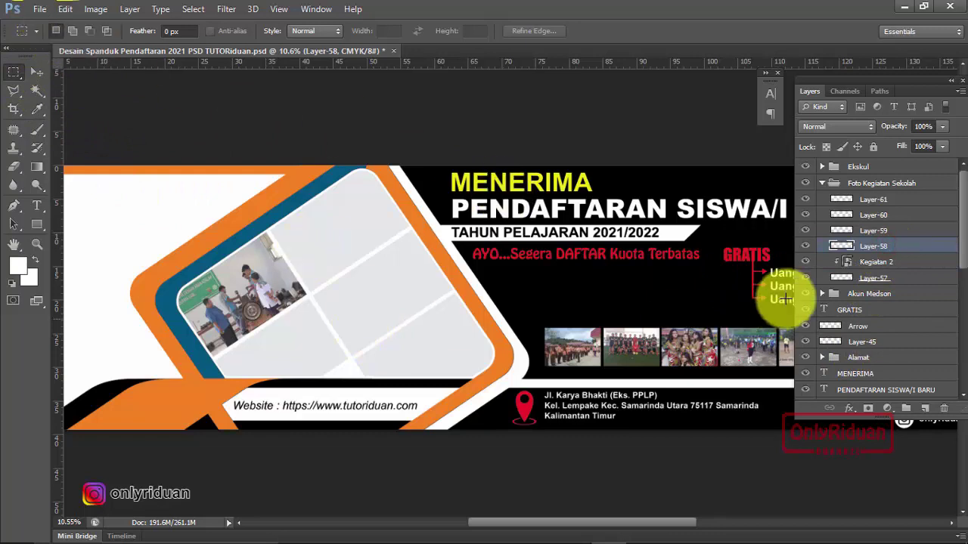
left_click(806, 248)
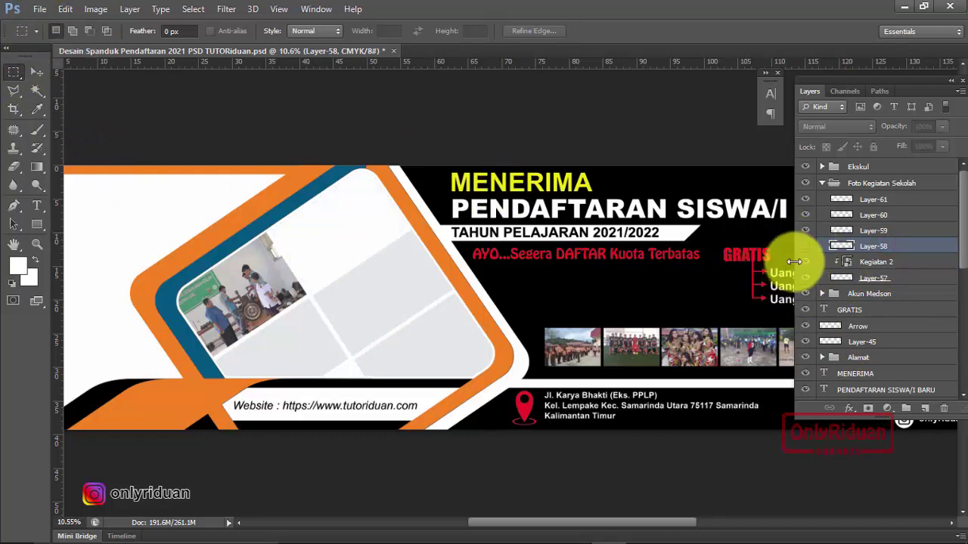
Step: Place Kegiatan 3.jpg, enlarged, moved onto the upper cell, and rotated to match
left_click(40, 9)
left_click(68, 240)
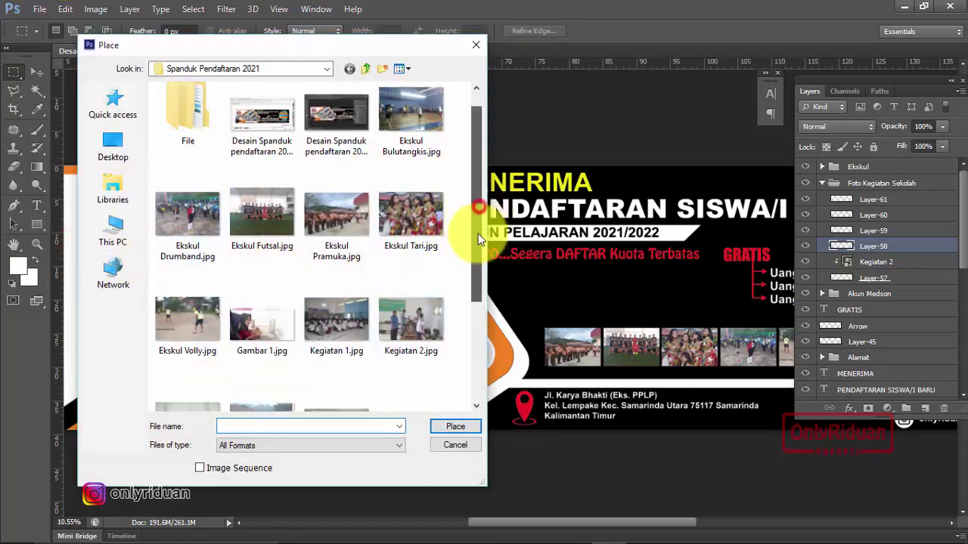
left_click_drag(476, 205, 476, 284)
left_click(189, 313)
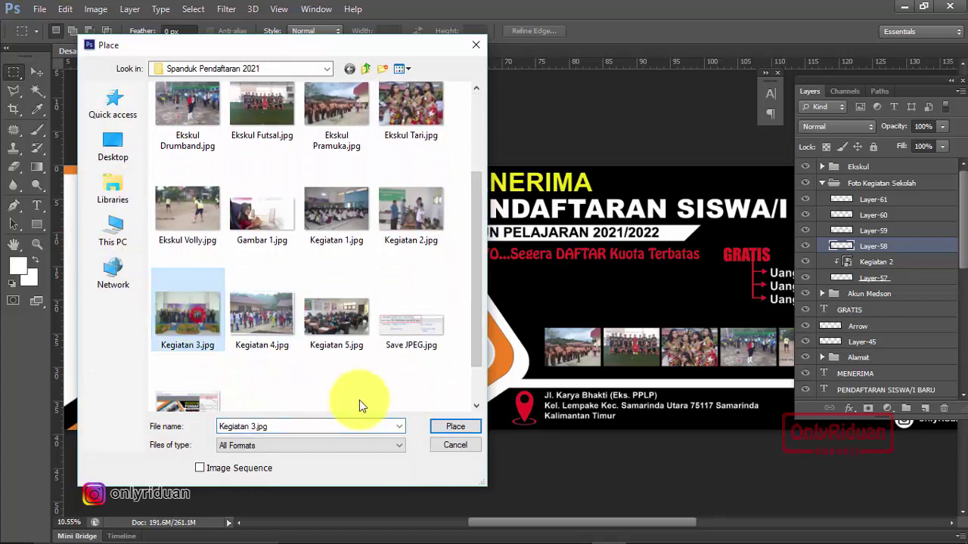
left_click(439, 428)
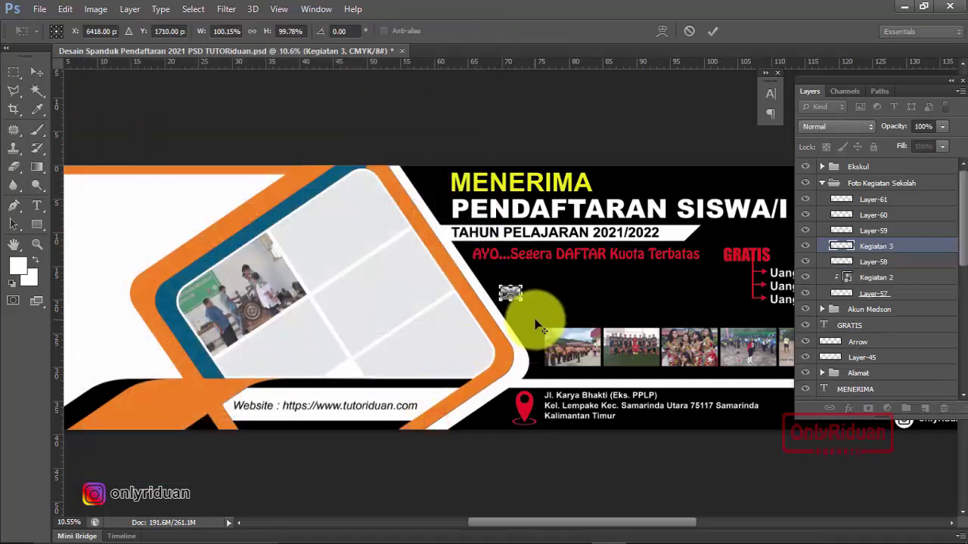
left_click_drag(524, 302, 605, 399)
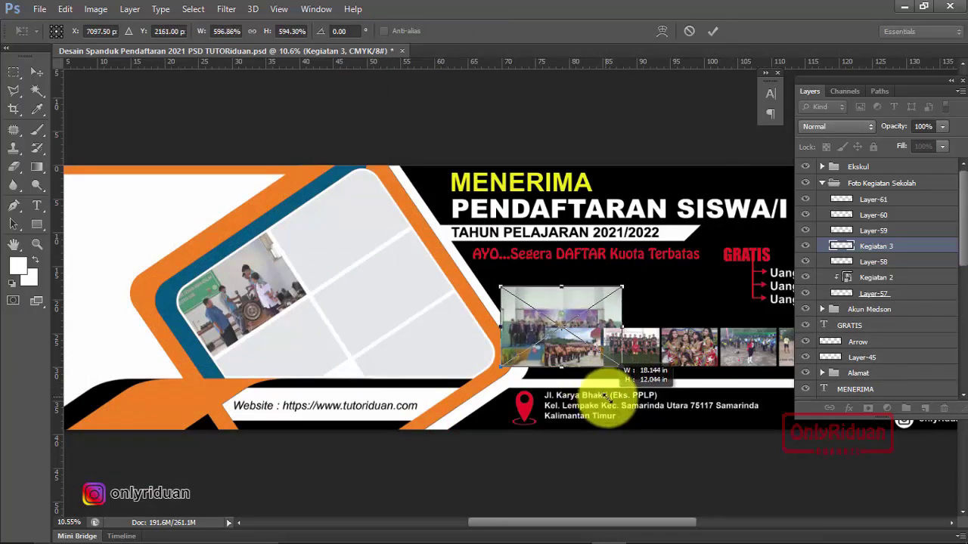
mouse_move(571, 316)
left_mouse_down()
mouse_move(384, 233)
mouse_move(342, 200)
mouse_move(334, 209)
left_mouse_up()
left_click_drag(403, 281, 422, 232)
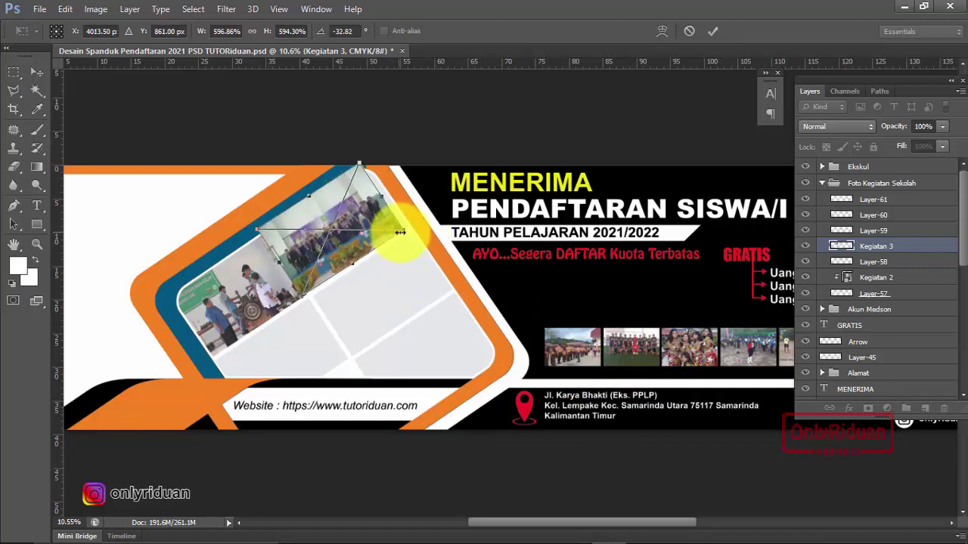
left_click_drag(406, 232, 394, 230)
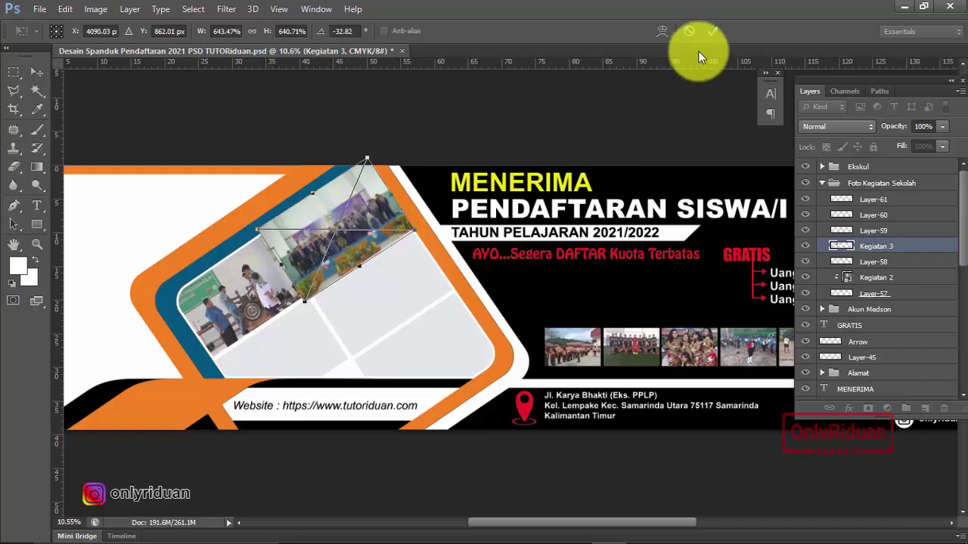
Step: Commit the transform, clip Kegiatan 3 to Layer-58, and check Layer-59's cell
left_click(713, 31)
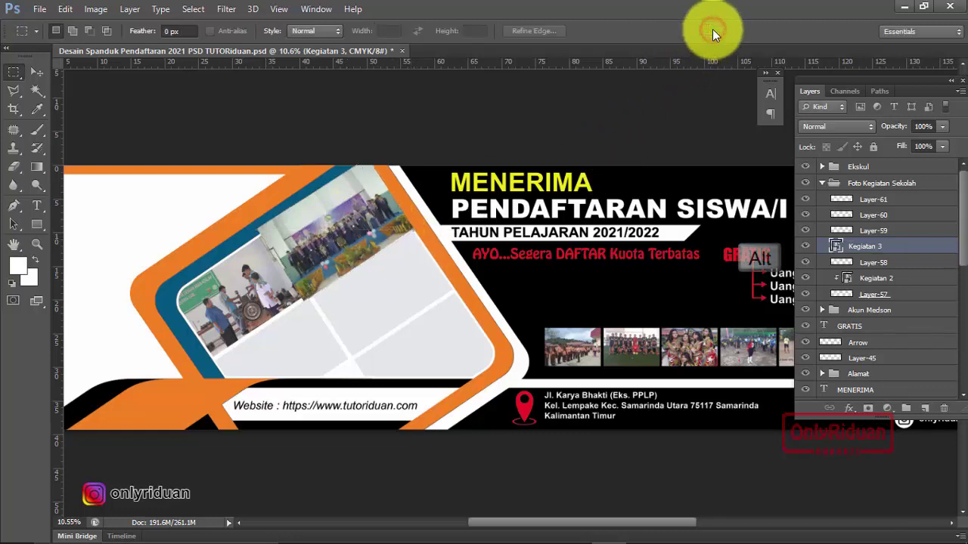
left_click(841, 252, "alt")
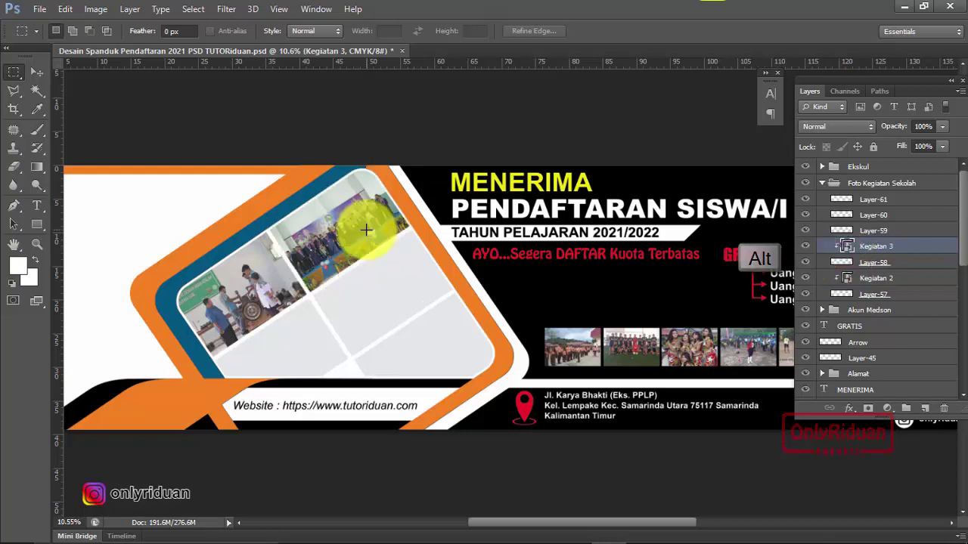
left_click(807, 232)
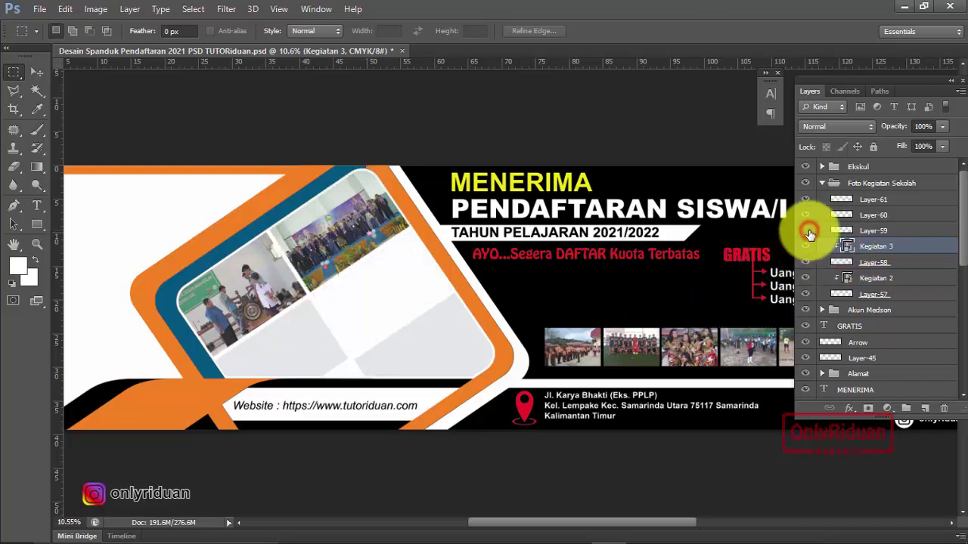
left_click(808, 232)
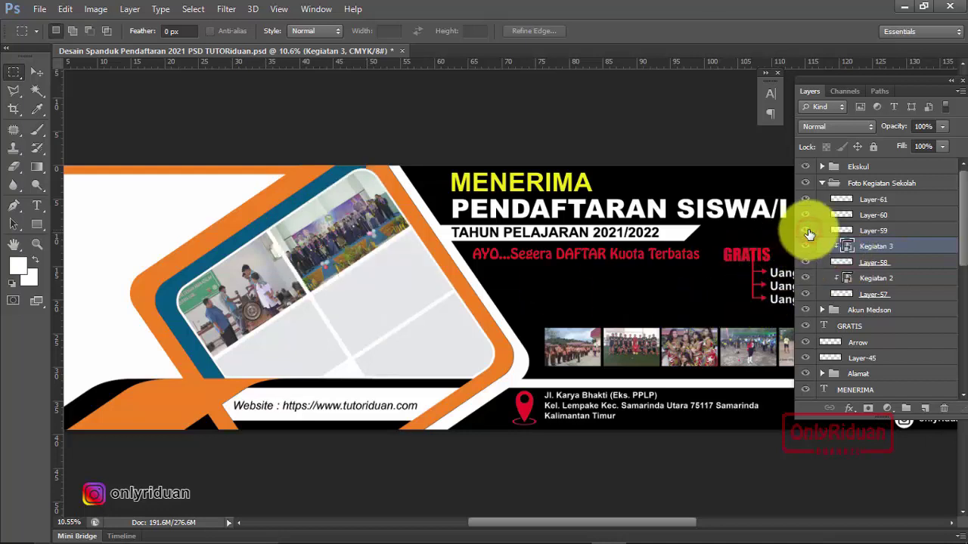
Step: Cancel an initial place attempt and select Layer-59 as the target frame
left_click(42, 9)
left_click(69, 234)
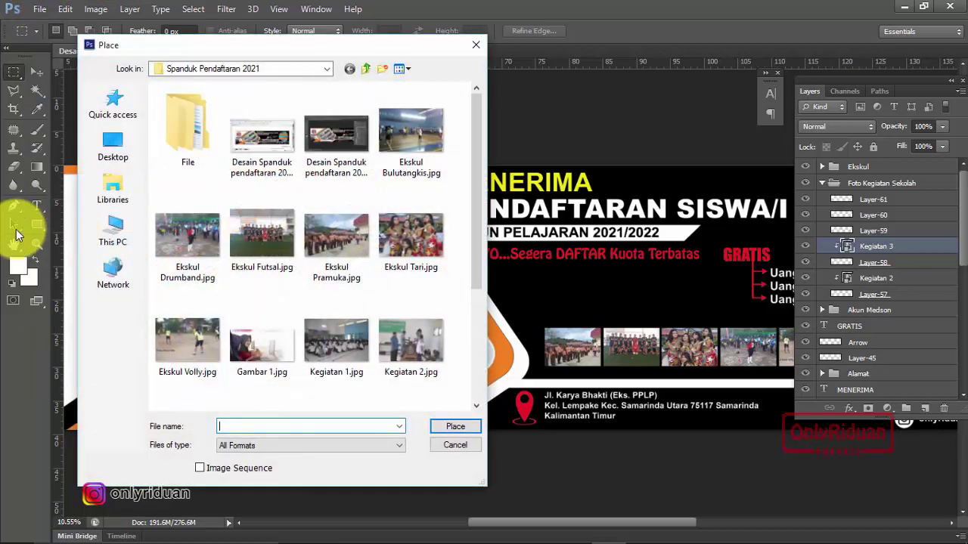
left_click(450, 449)
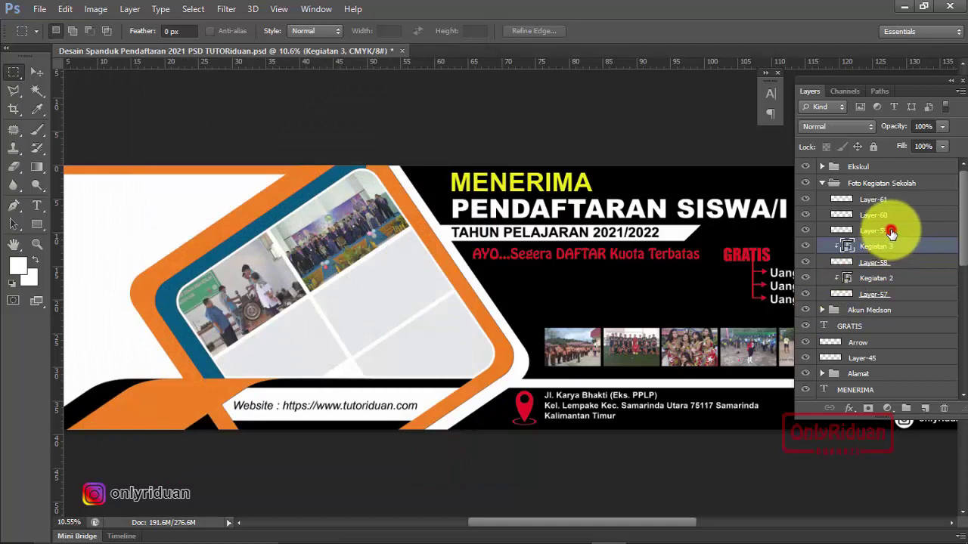
left_click(891, 232)
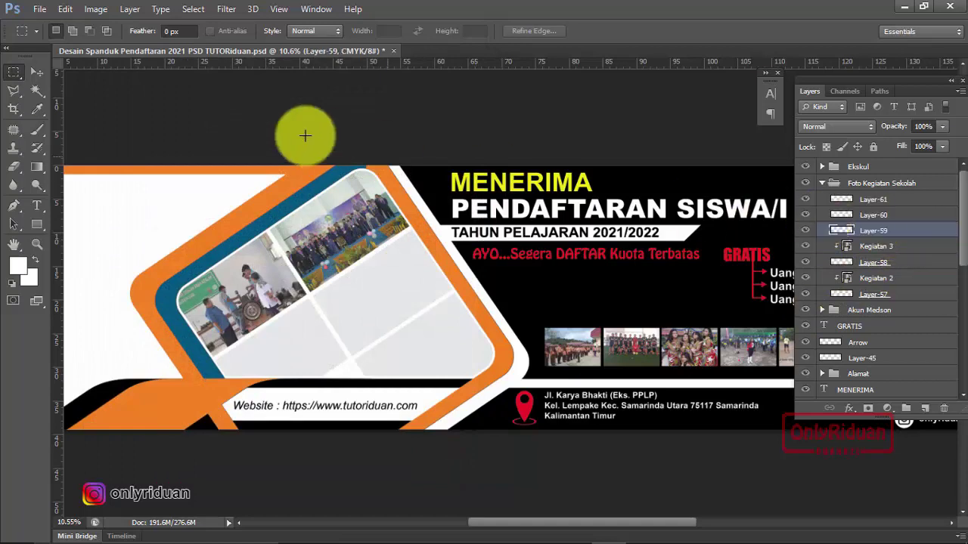
Step: Place Kegiatan 4.jpg, enlarged over the left cell, and clip it to Layer-59
left_click(41, 10)
left_click(44, 240)
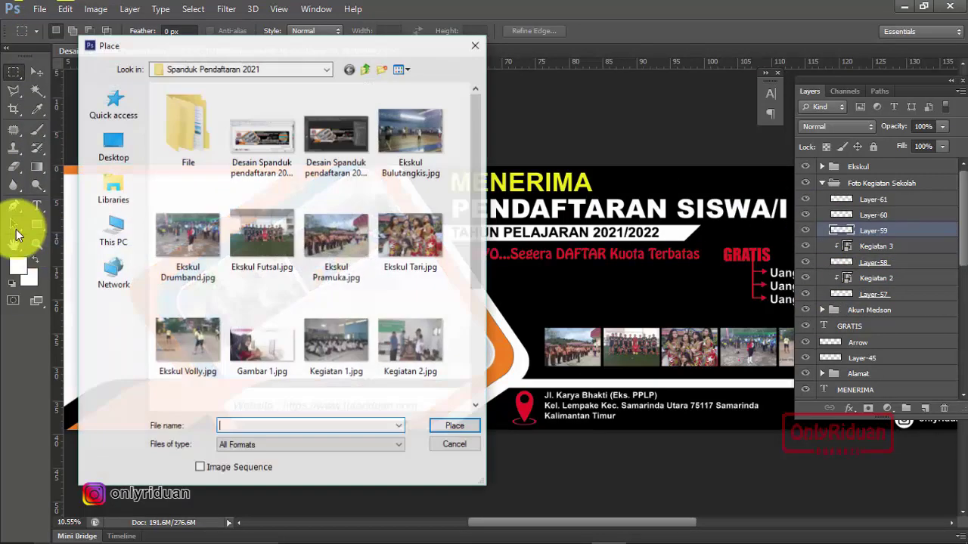
left_click_drag(473, 191, 478, 264)
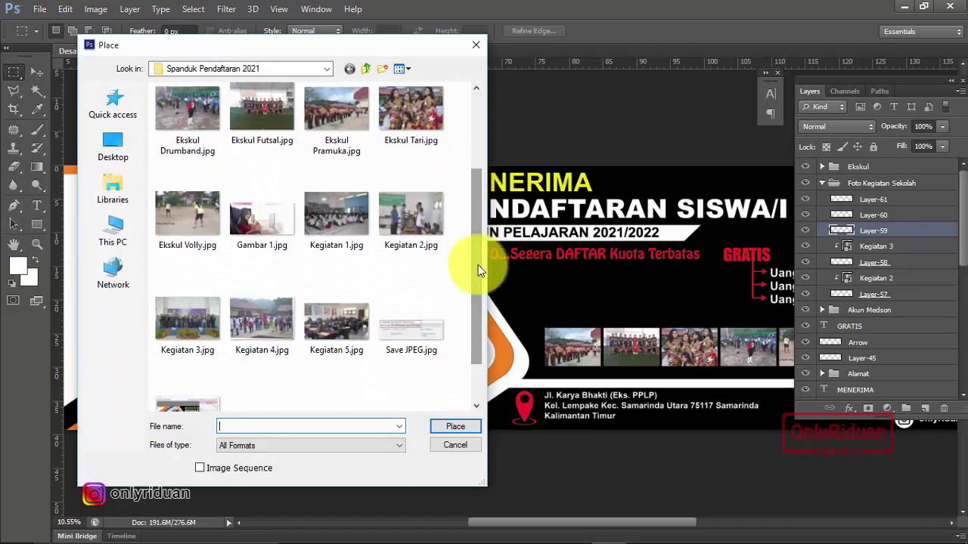
left_click(270, 319)
left_click(444, 428)
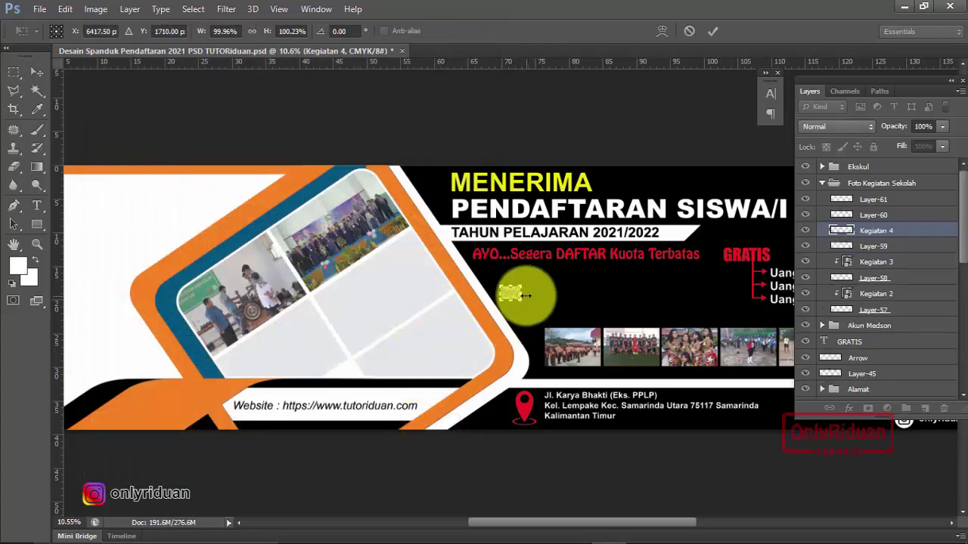
left_click_drag(522, 301, 616, 409)
left_click_drag(571, 304, 375, 277)
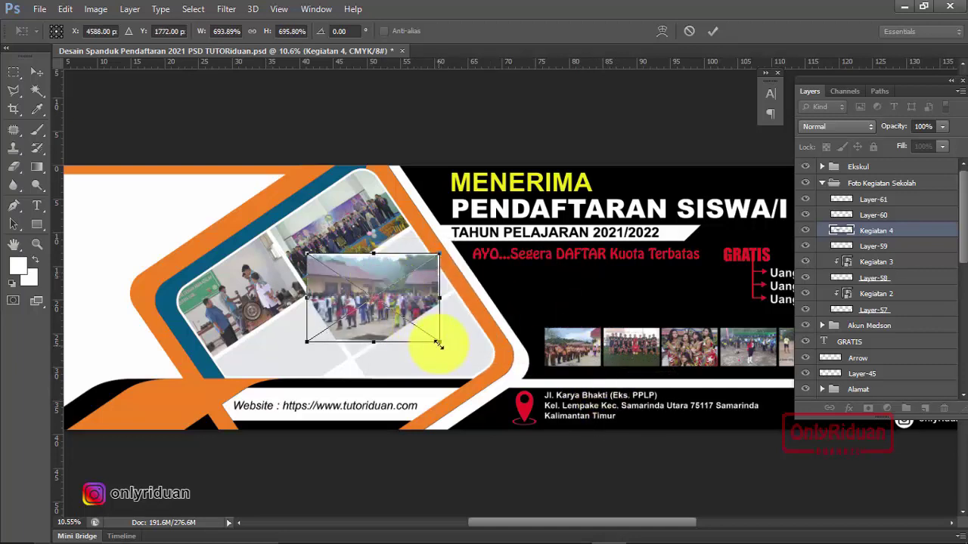
mouse_move(442, 344)
left_mouse_down()
mouse_move(469, 297)
mouse_move(435, 274)
left_mouse_up()
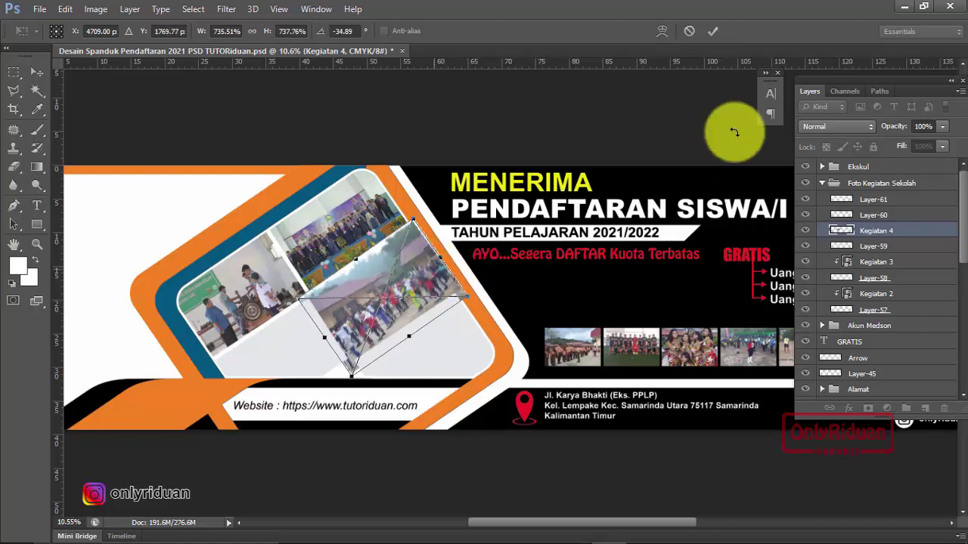
left_click(714, 28)
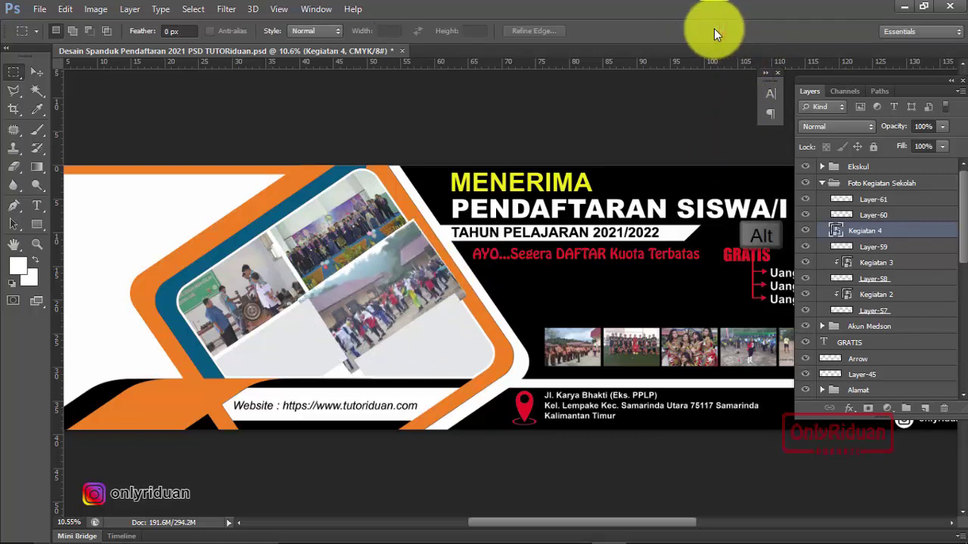
left_click(835, 235, "alt")
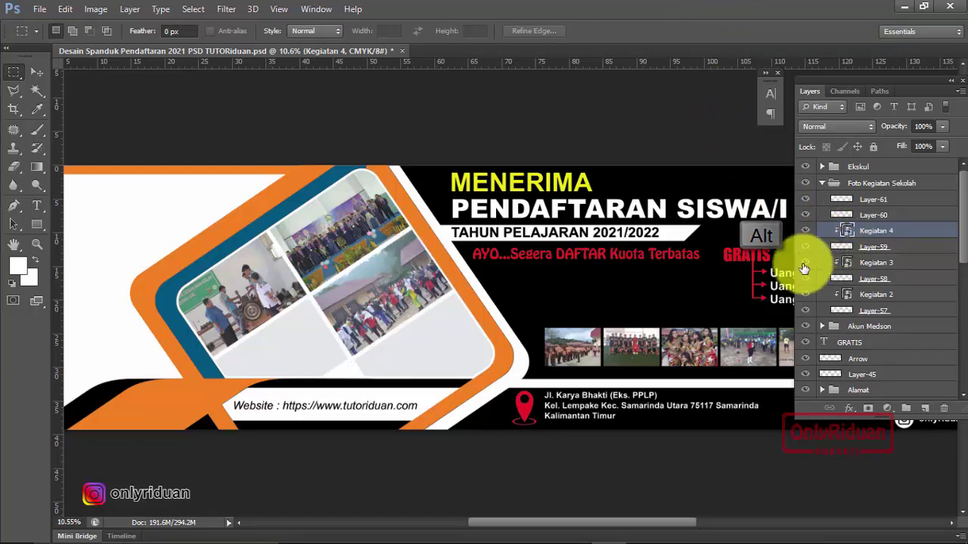
left_click(806, 215)
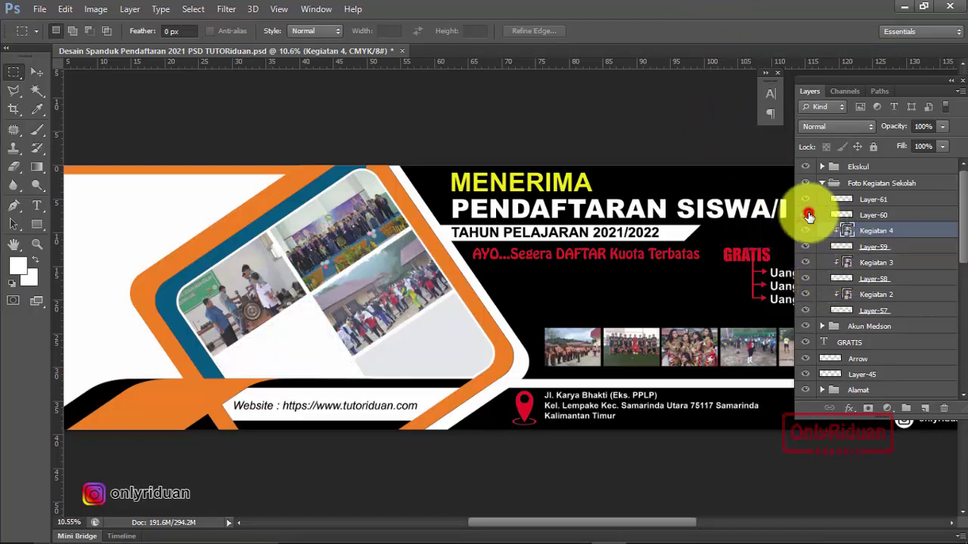
Step: Select Layer-60, then place Kegiatan 5.jpg and enlarge it
left_click(889, 217)
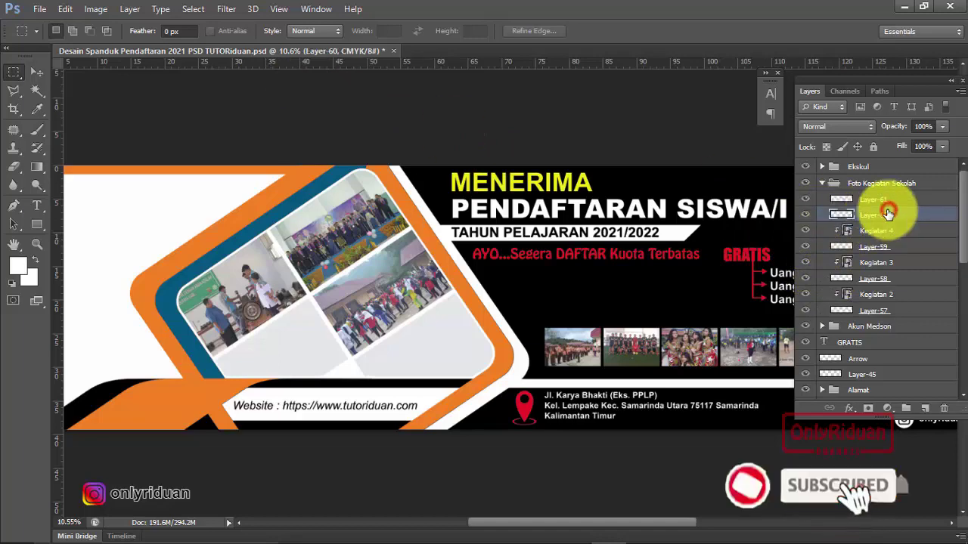
left_click(39, 9)
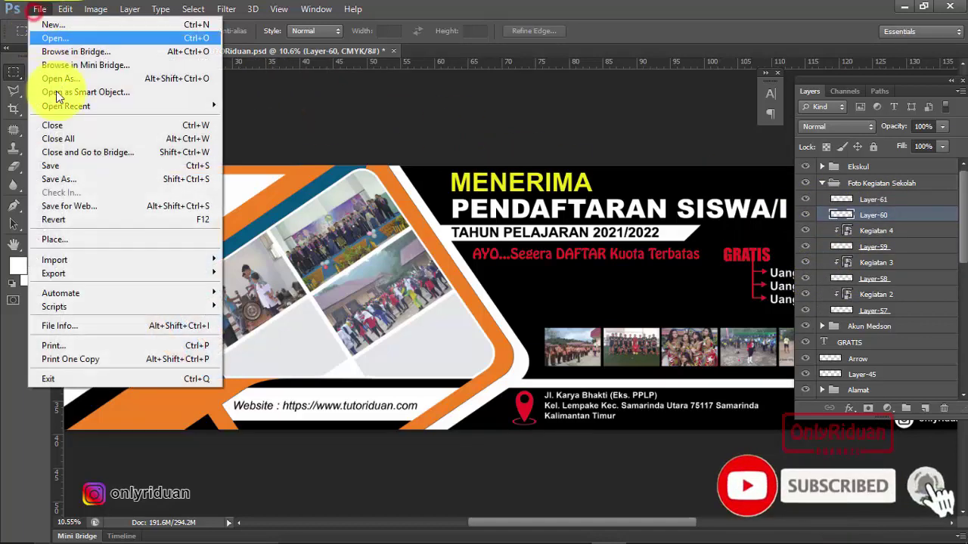
left_click(71, 239)
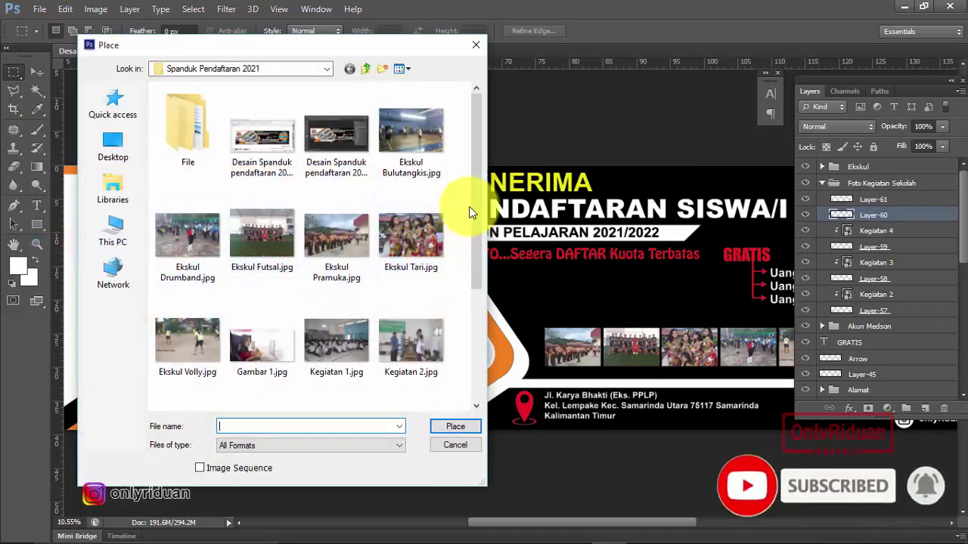
left_click_drag(475, 197, 484, 295)
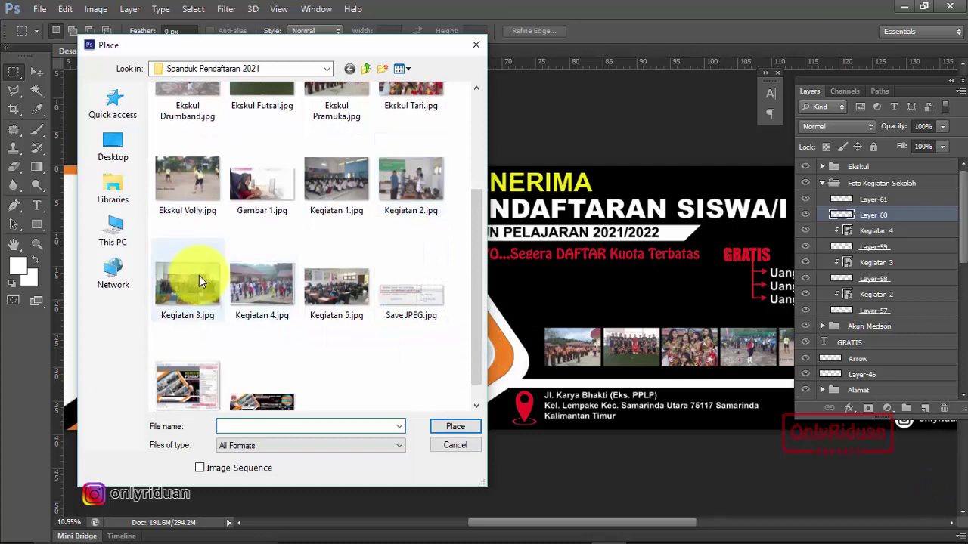
left_click(342, 298)
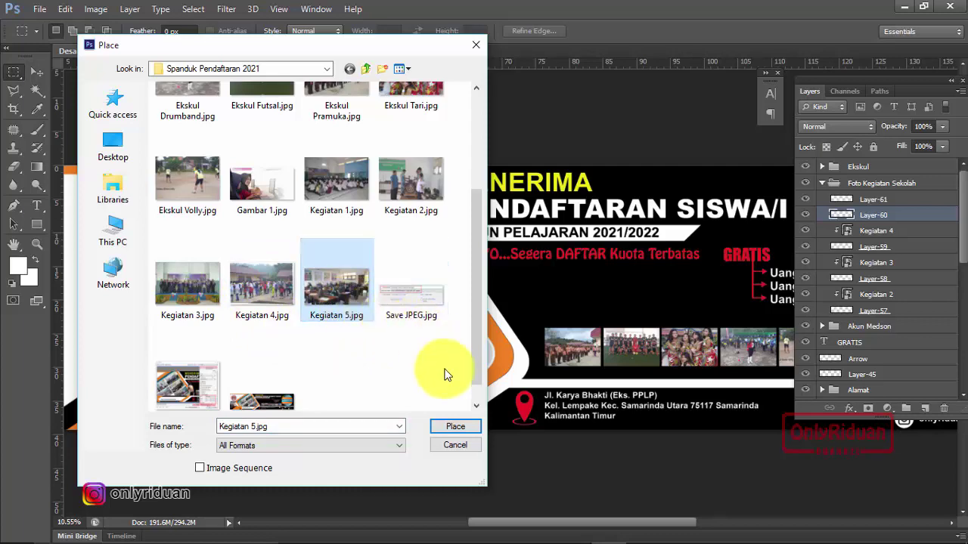
left_click(453, 426)
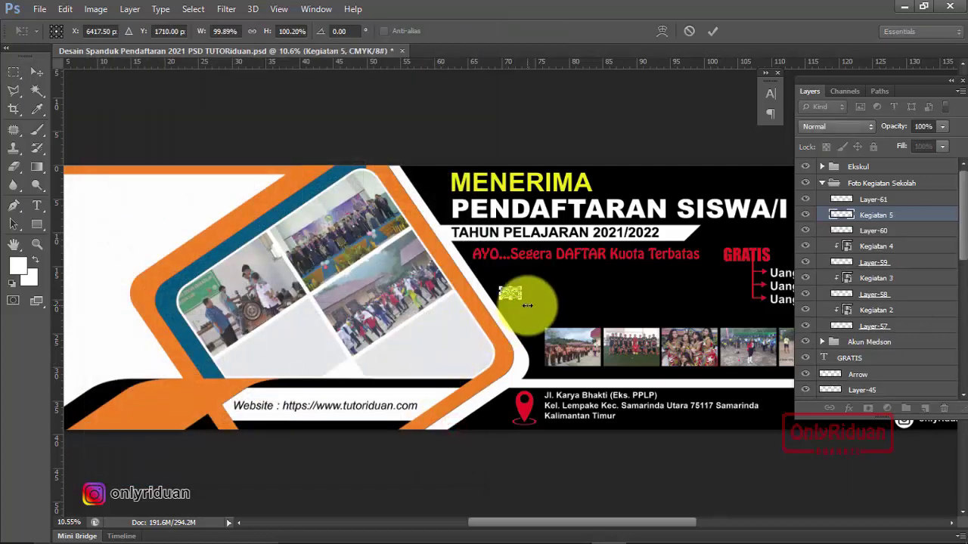
left_click_drag(518, 298, 614, 382)
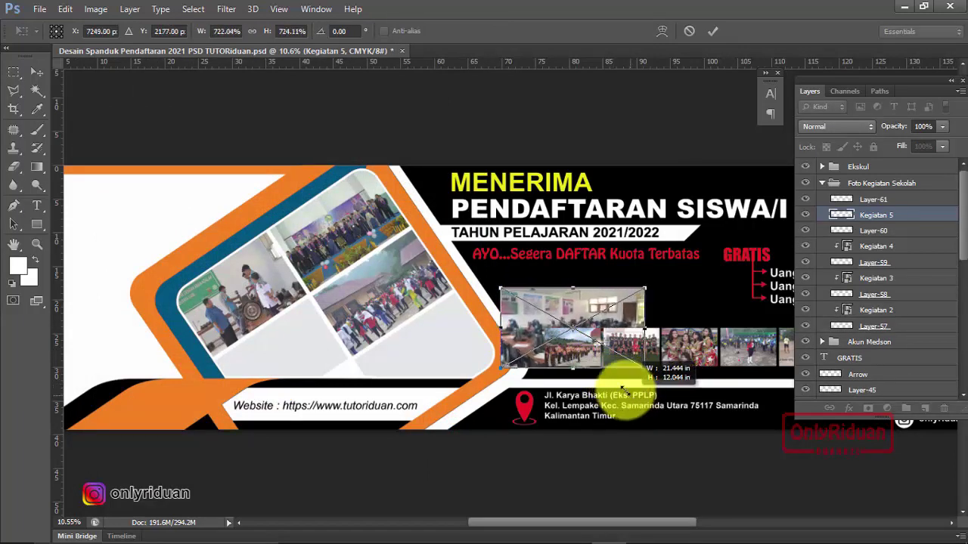
left_click_drag(615, 382, 638, 396)
Step: Move and rotate Kegiatan 5 to match the collage tilt, then clip it to Layer-60
left_click_drag(582, 309, 284, 334)
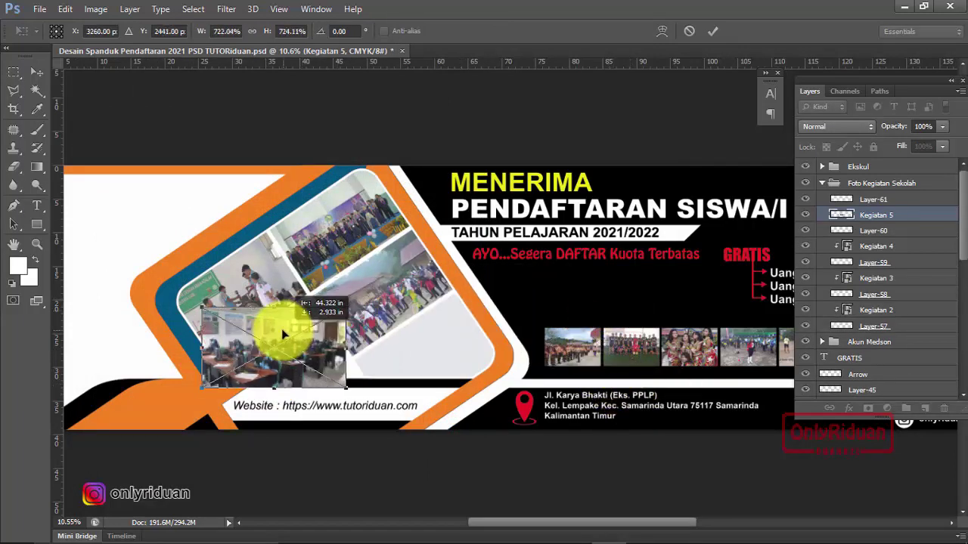
left_click_drag(355, 397, 378, 348)
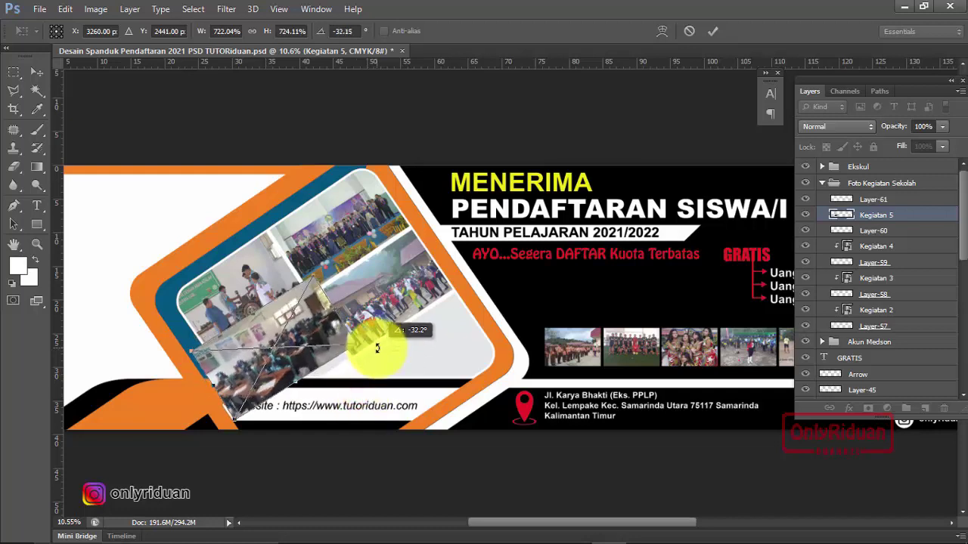
left_click_drag(317, 325, 326, 333)
left_click(715, 32)
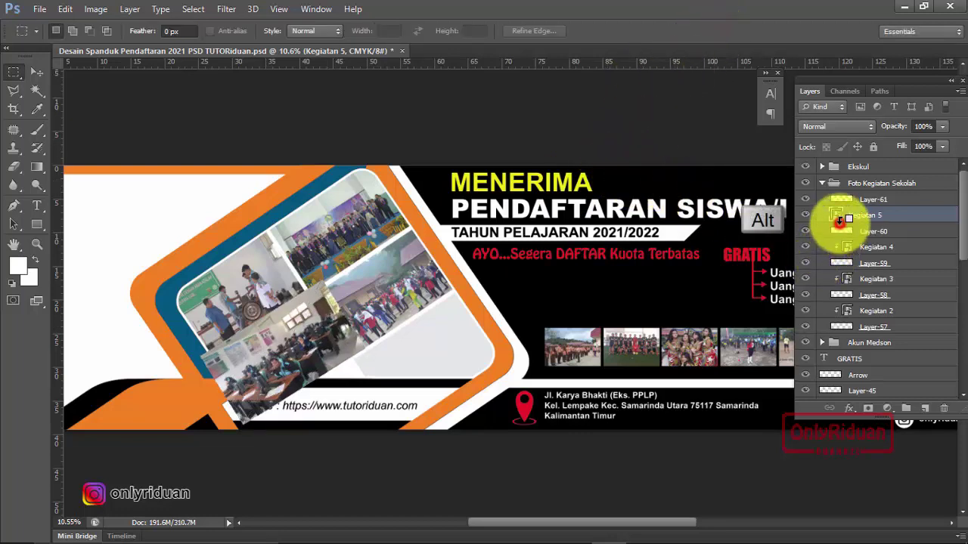
left_click(839, 219, "alt")
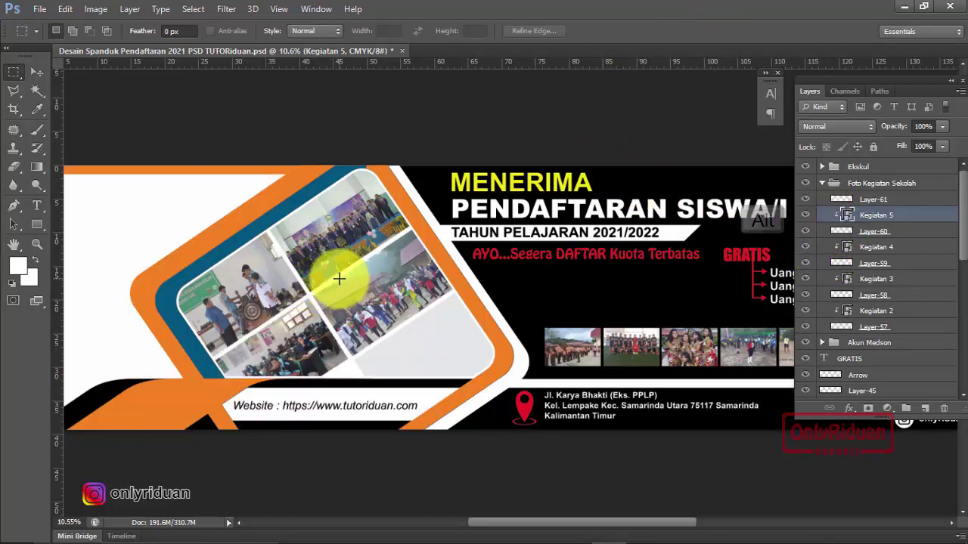
left_click(874, 204)
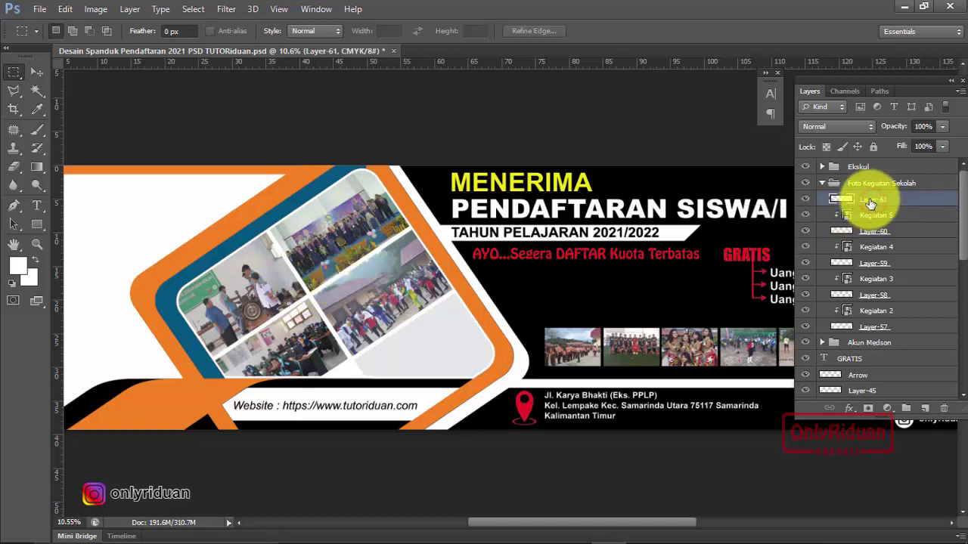
Step: Place Kegiatan 1.jpg, enlarged, moved onto the collage, and rotated to match its tilt
left_click(42, 9)
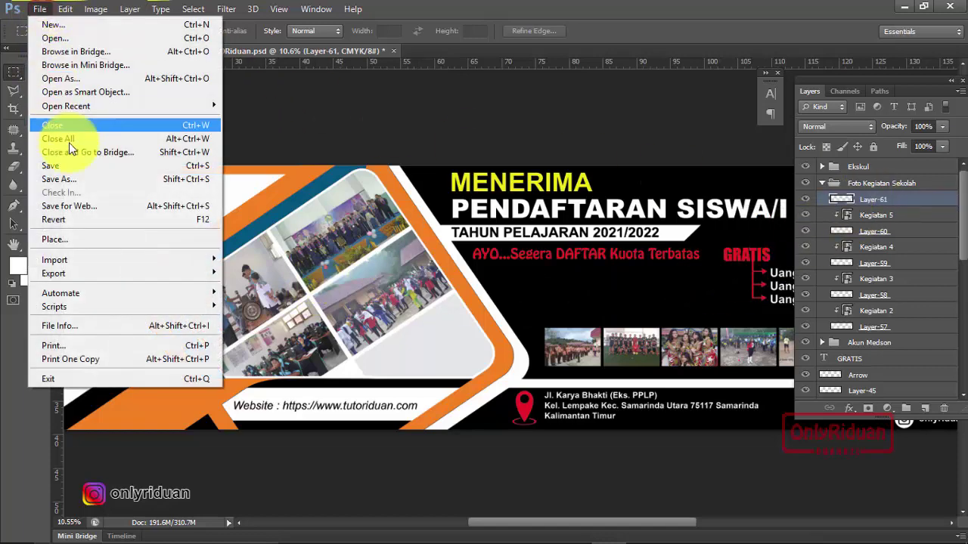
left_click(65, 241)
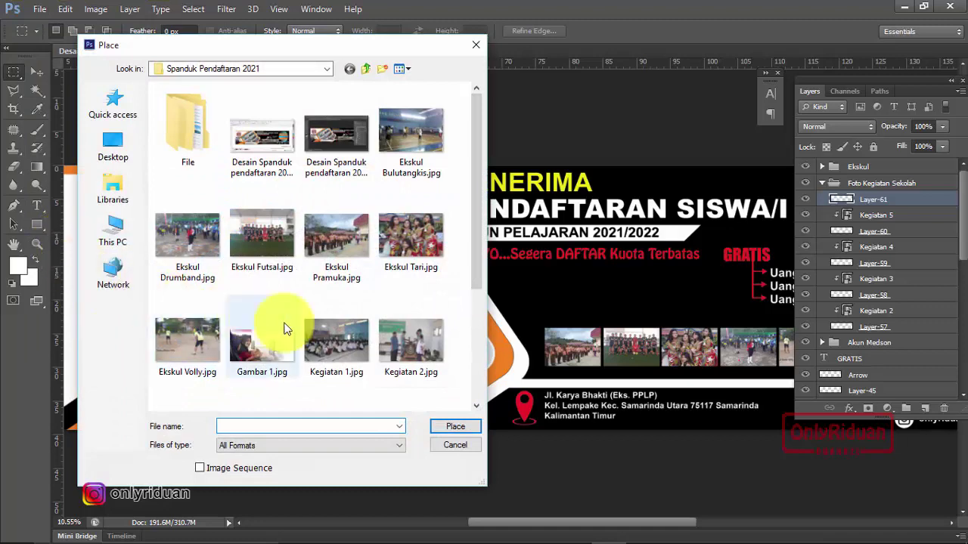
left_click(348, 336)
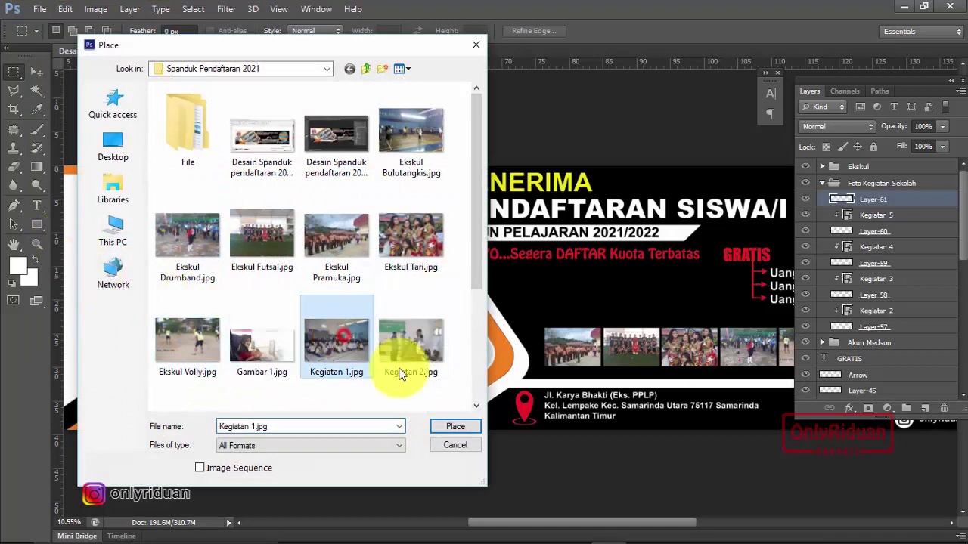
left_click(455, 427)
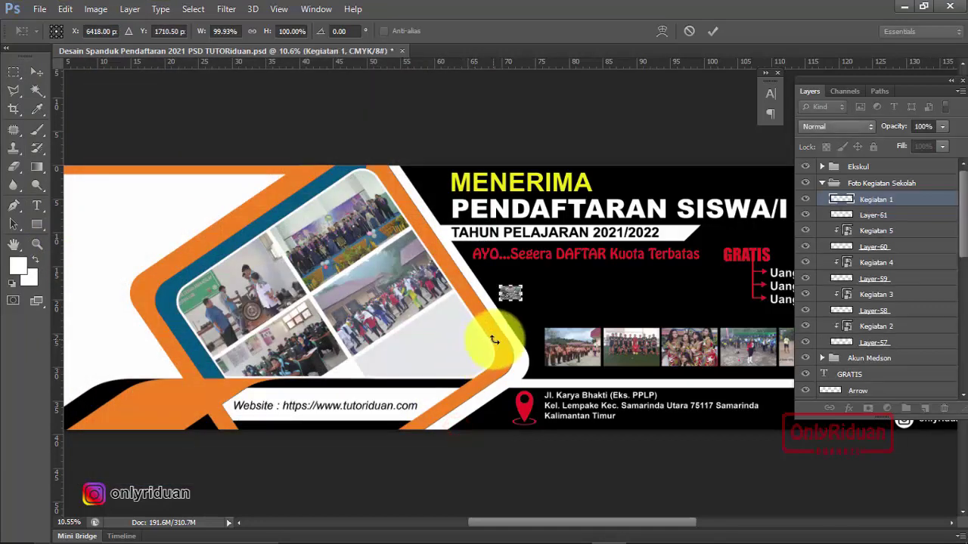
mouse_move(533, 310)
left_mouse_down()
mouse_move(616, 392)
mouse_move(629, 378)
left_mouse_up()
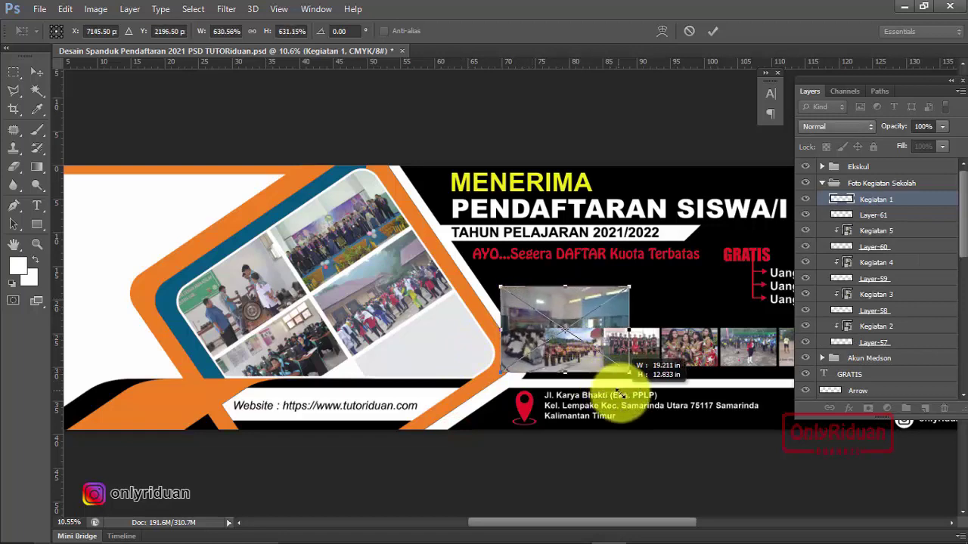
left_click_drag(601, 327, 450, 326)
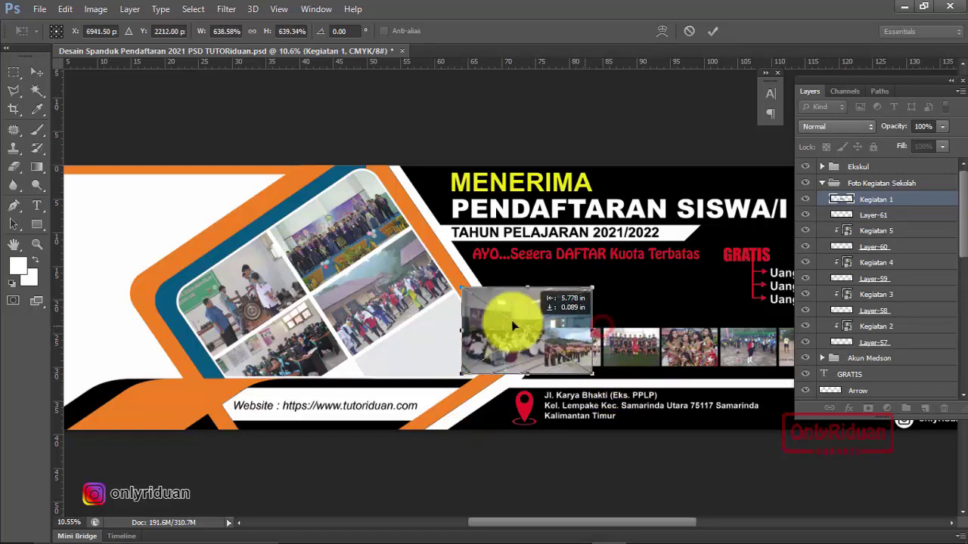
left_click_drag(493, 383, 507, 329)
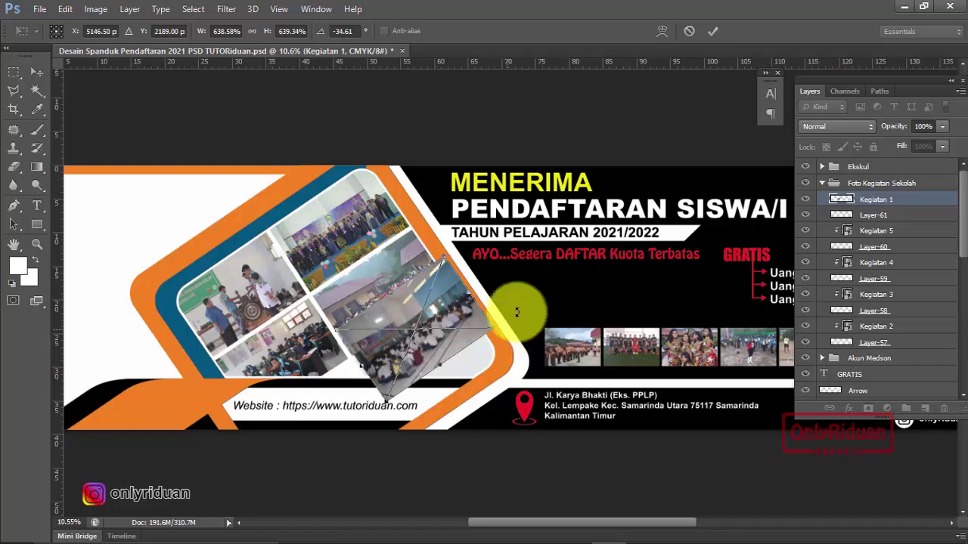
left_click(711, 31)
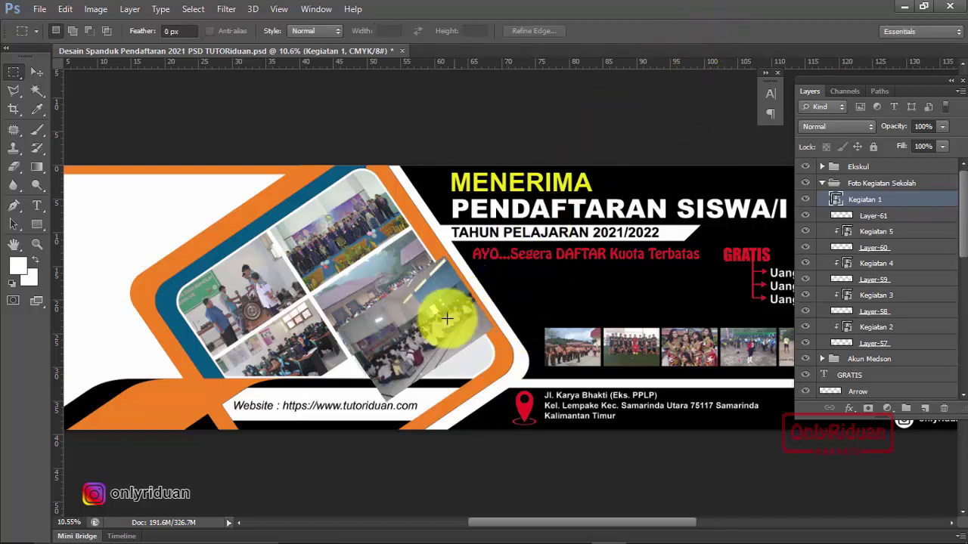
Step: Nudge the Foto Kegiatan Sekolah group with the Move tool, then disable group auto-select
left_click(33, 74)
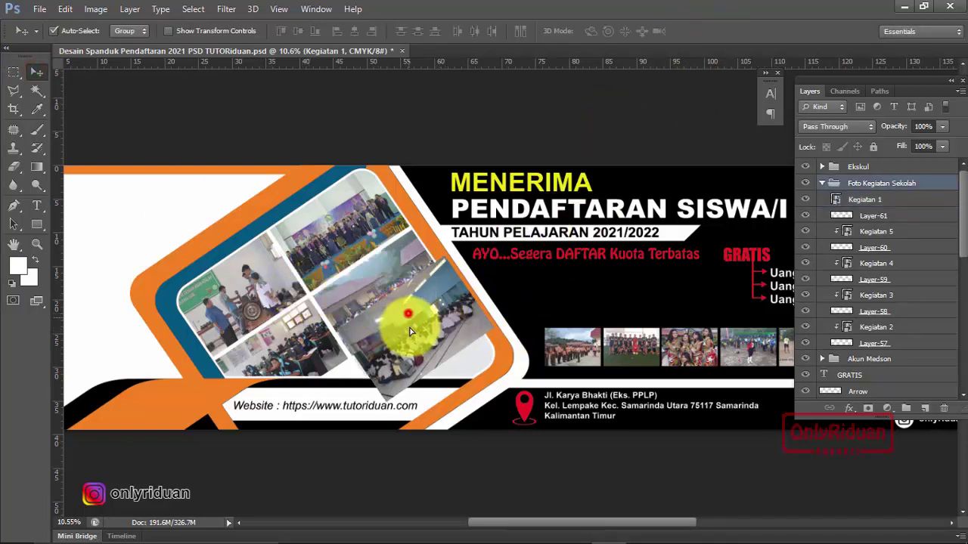
left_click_drag(406, 322, 414, 336)
key("ctrl+z")
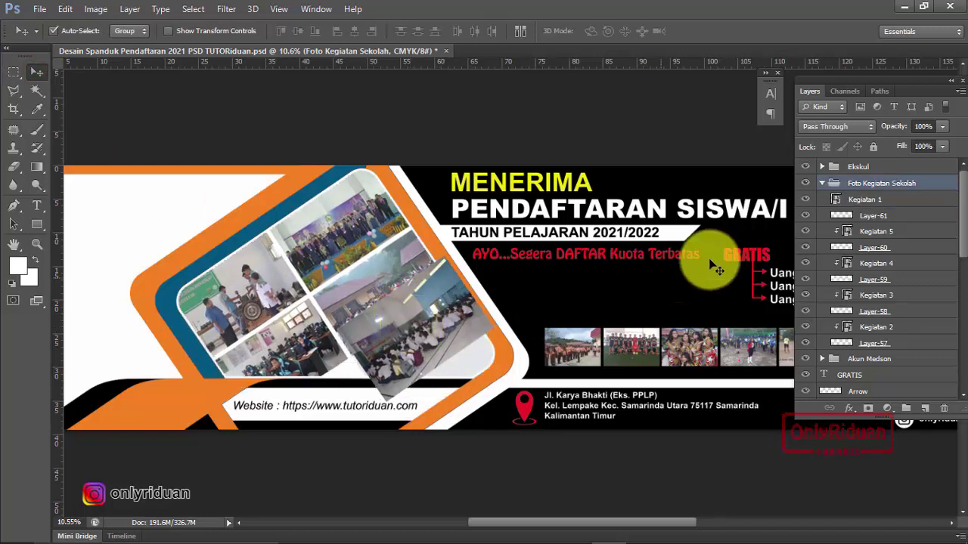
left_click(838, 200)
left_click(407, 331)
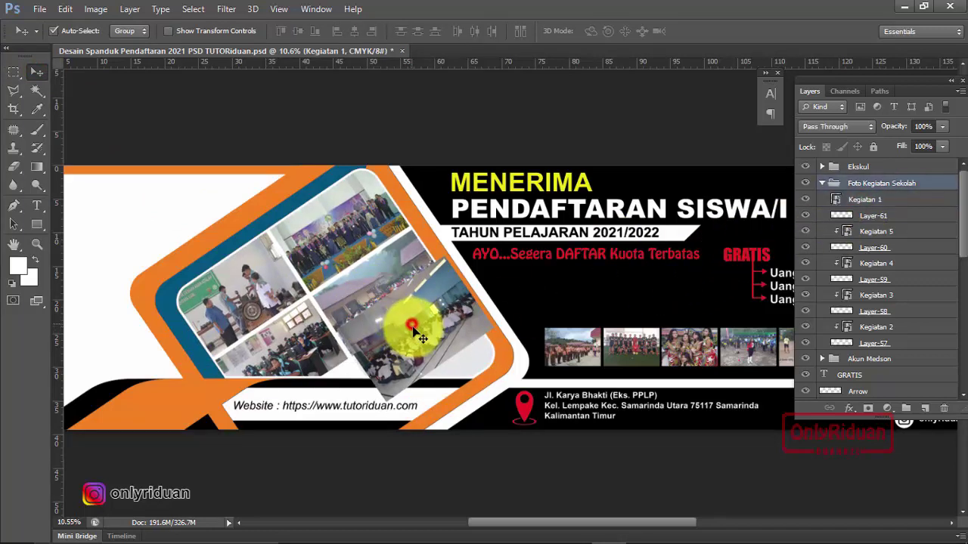
left_click(906, 200)
left_click(430, 314)
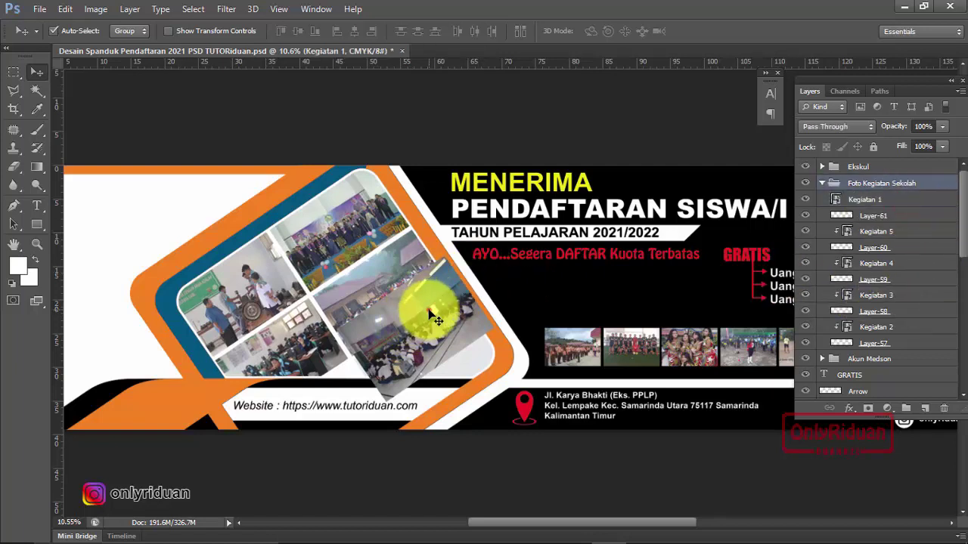
left_click_drag(437, 321, 428, 315)
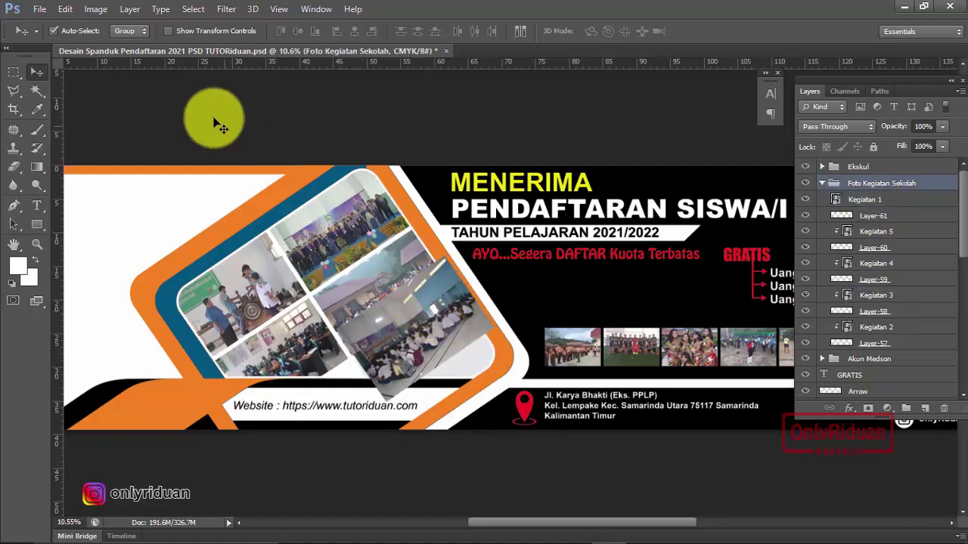
left_click(84, 33)
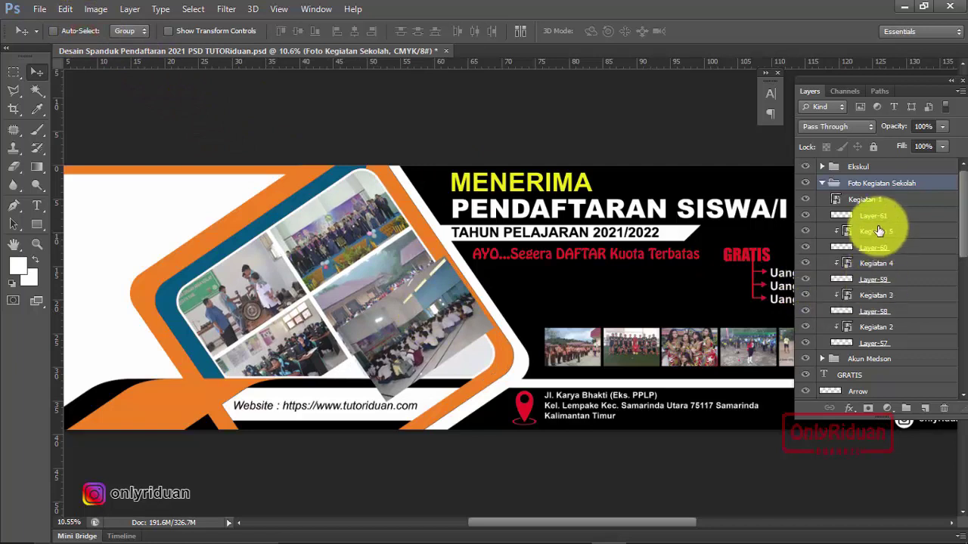
Step: Move Kegiatan 1 down-left into its slot and clip it to the Layer-61 shape
left_click(870, 199)
left_click_drag(521, 346, 459, 368)
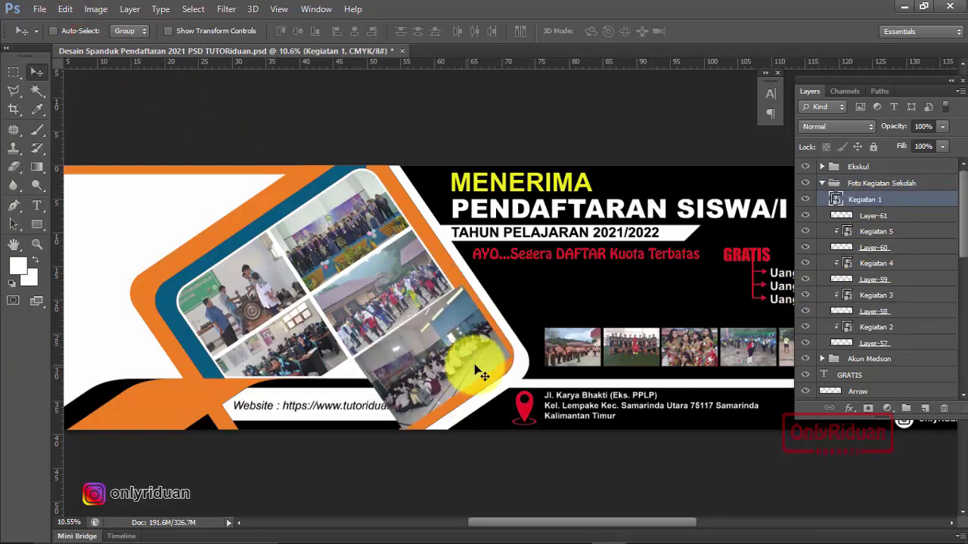
key("alt")
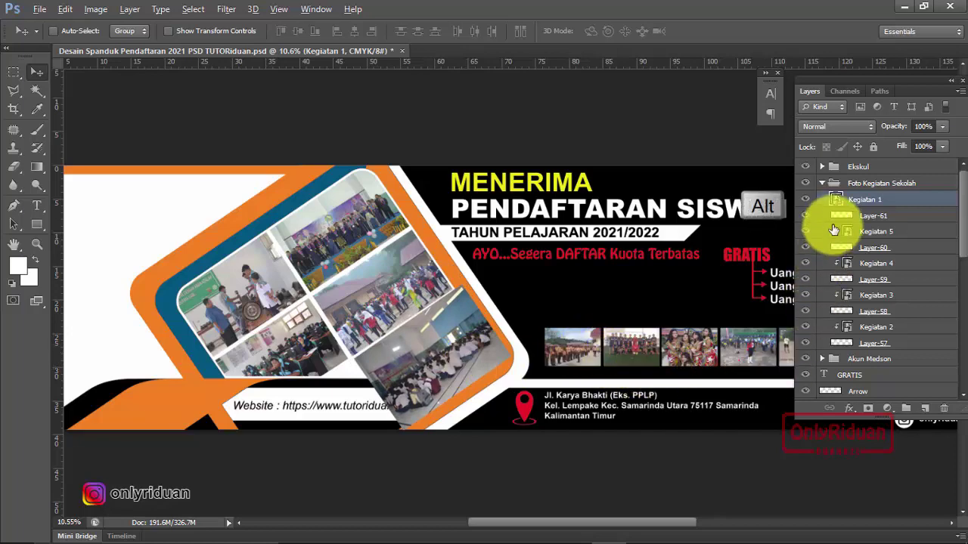
left_click(837, 207, "alt")
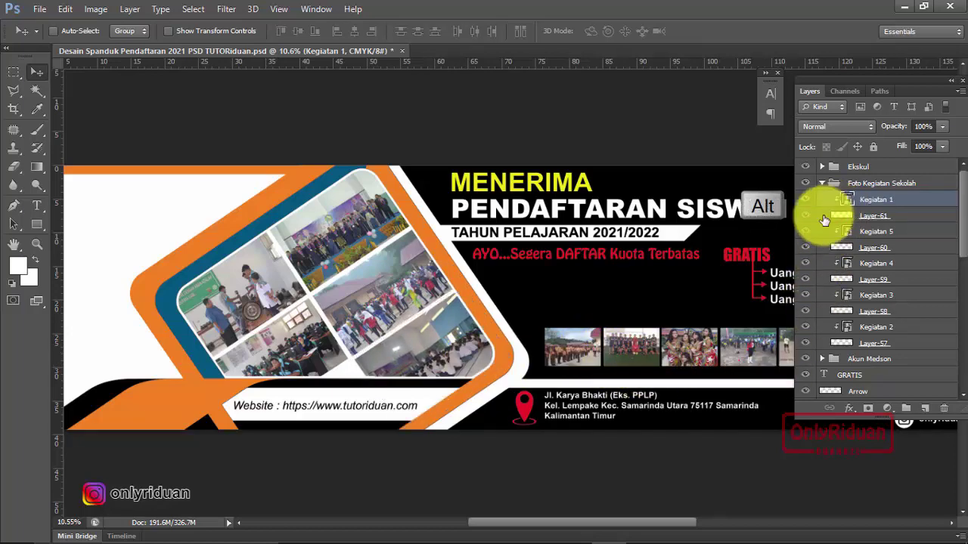
scroll(358, 297, "down", 1)
scroll(358, 297, "down", 2)
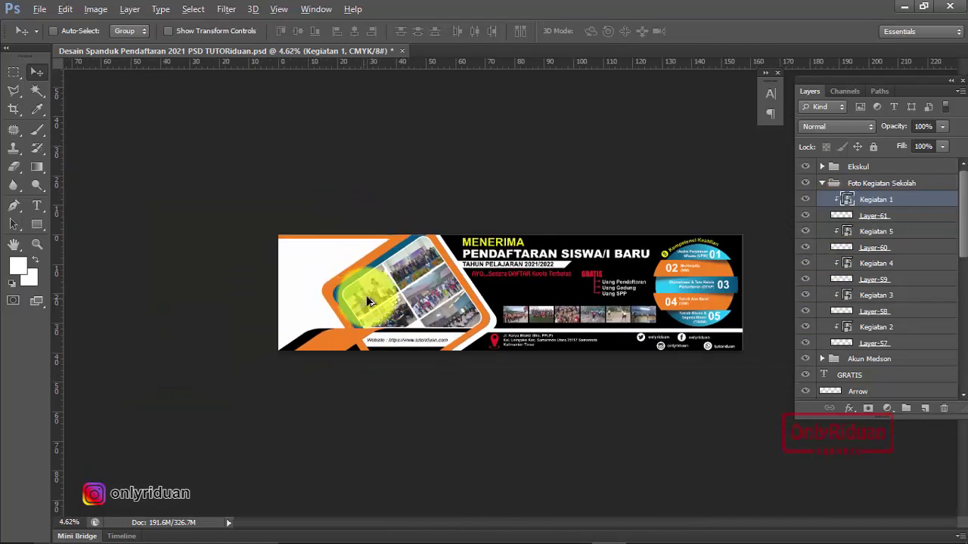
Step: Collapse Foto Kegiatan Sekolah and inspect the PENDAFTARAN SISWA/I BARU and AYO text layers
scroll(470, 288, "up", 2)
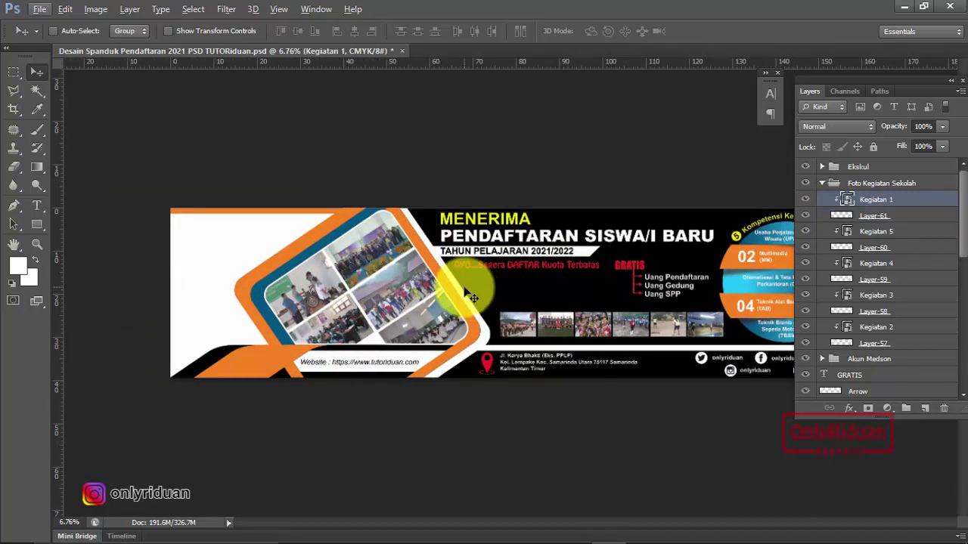
left_click(822, 184)
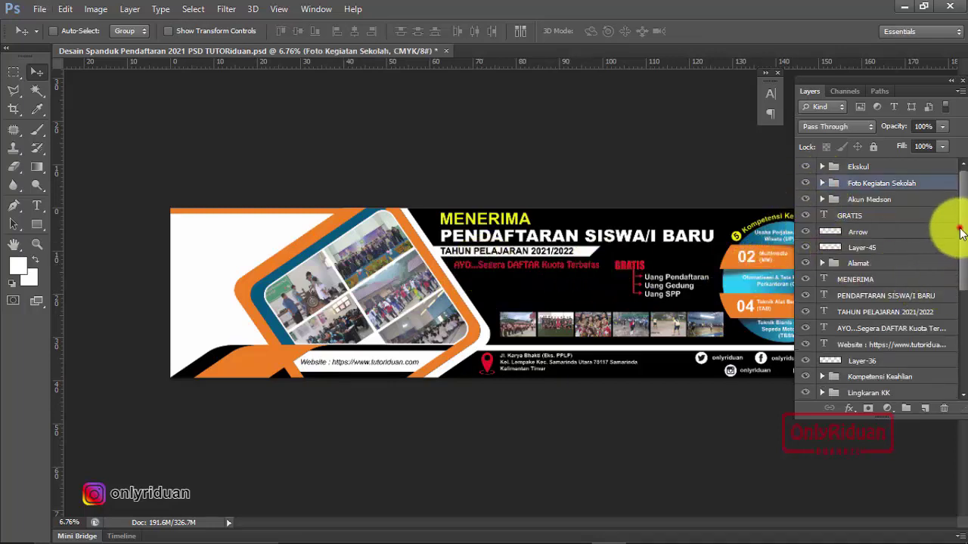
left_click_drag(961, 235, 960, 280)
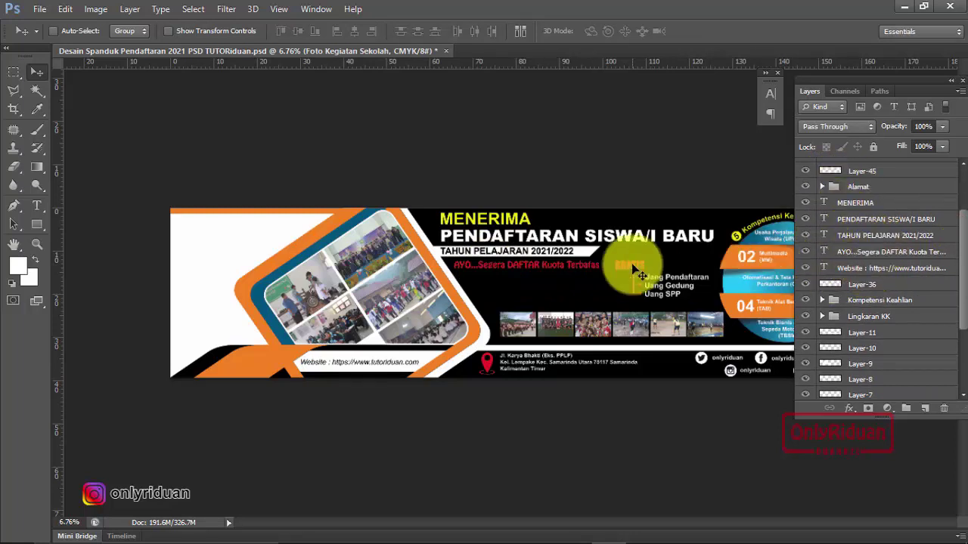
left_click(37, 205)
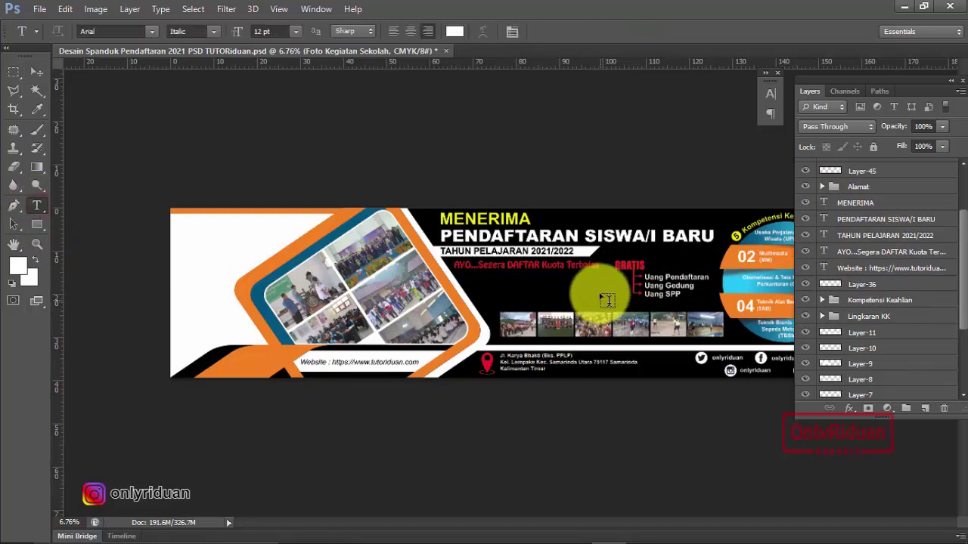
left_click(856, 220)
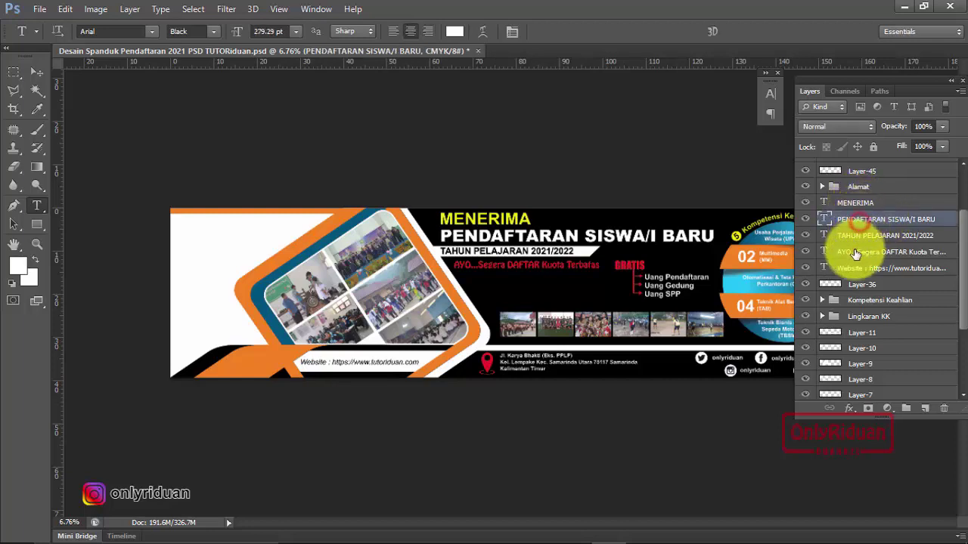
left_click(856, 252)
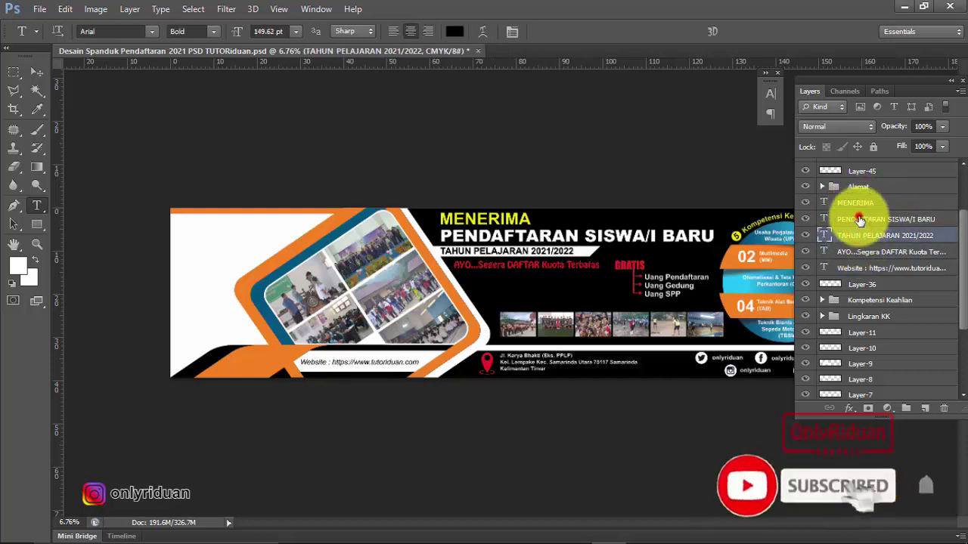
left_click(856, 219)
left_click(642, 235)
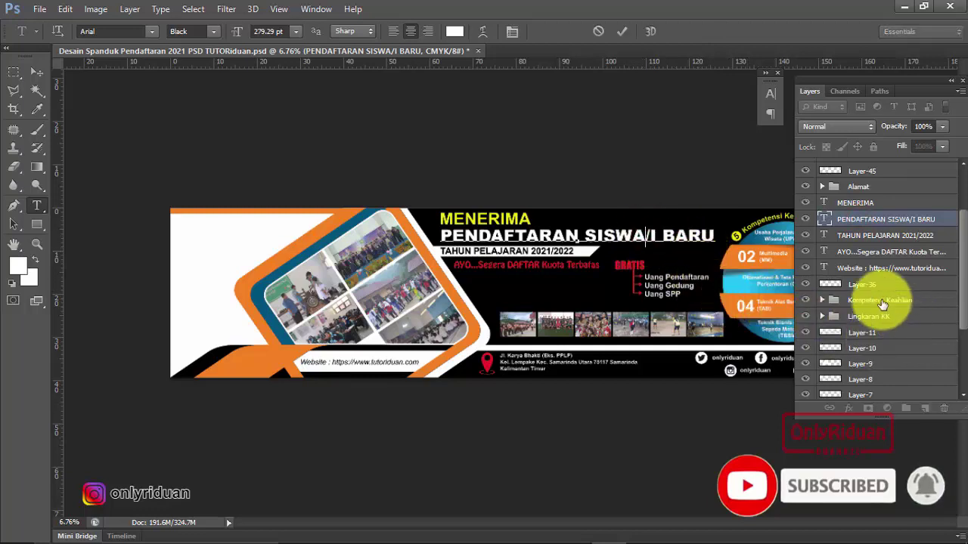
Step: Inspect the Alamat address text and Kompetensi Keahlian group, then select the Website layer
left_click(821, 187)
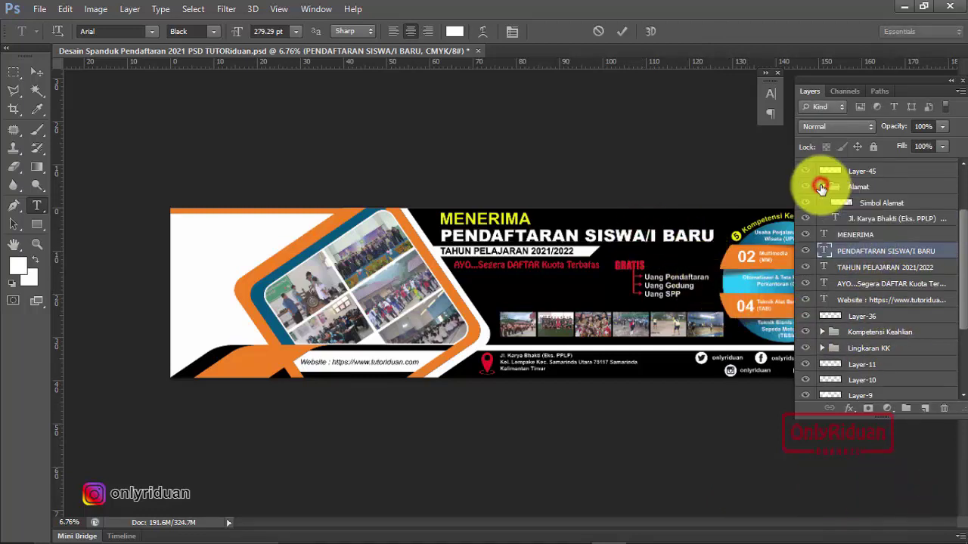
left_click(869, 219)
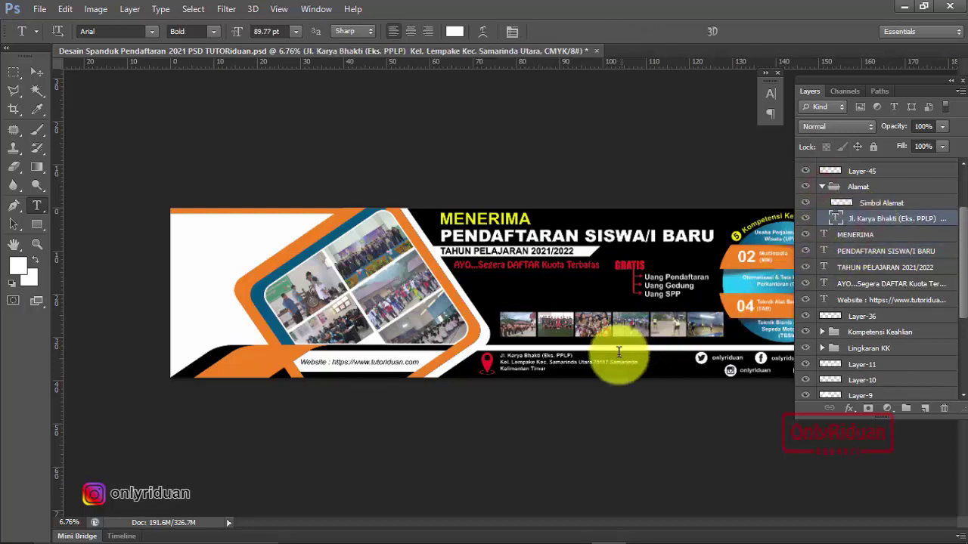
left_click(594, 366)
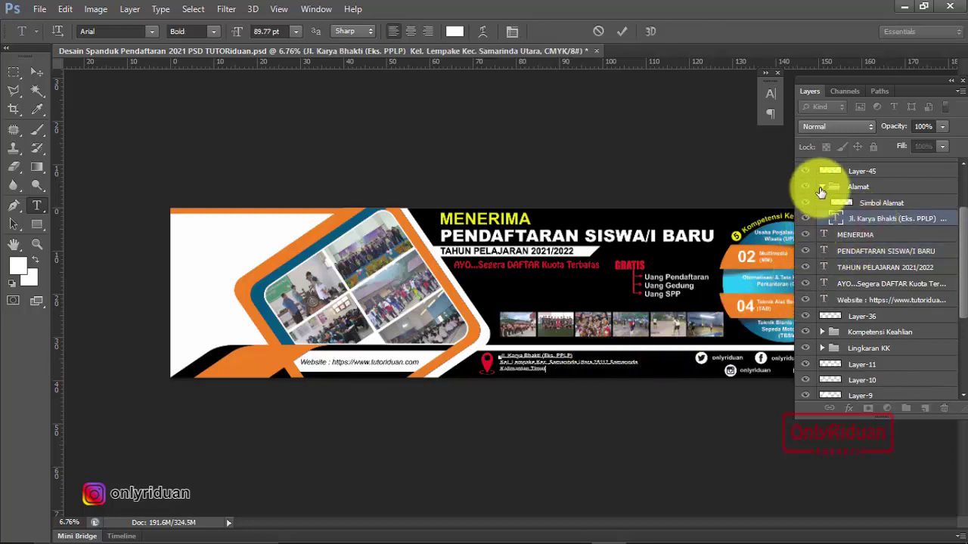
left_click(822, 187)
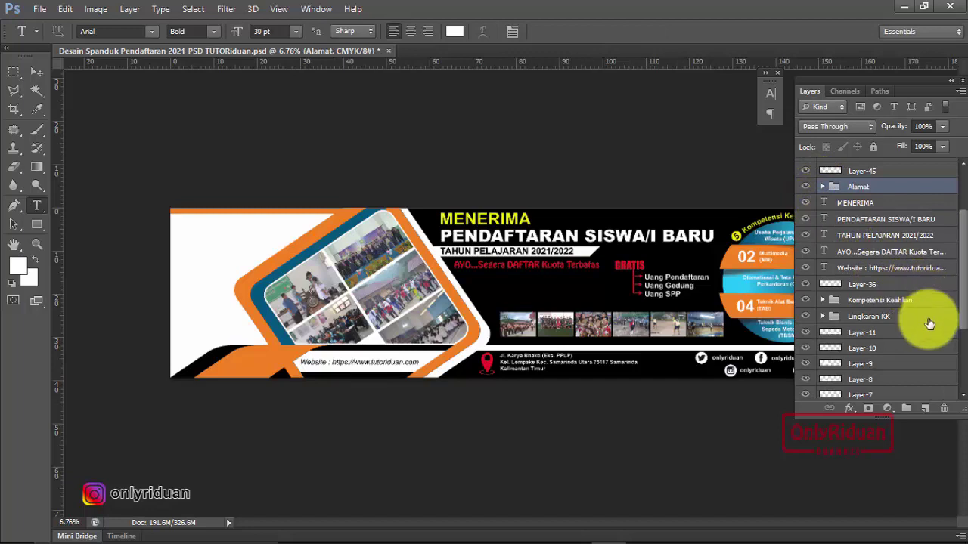
left_click(822, 301)
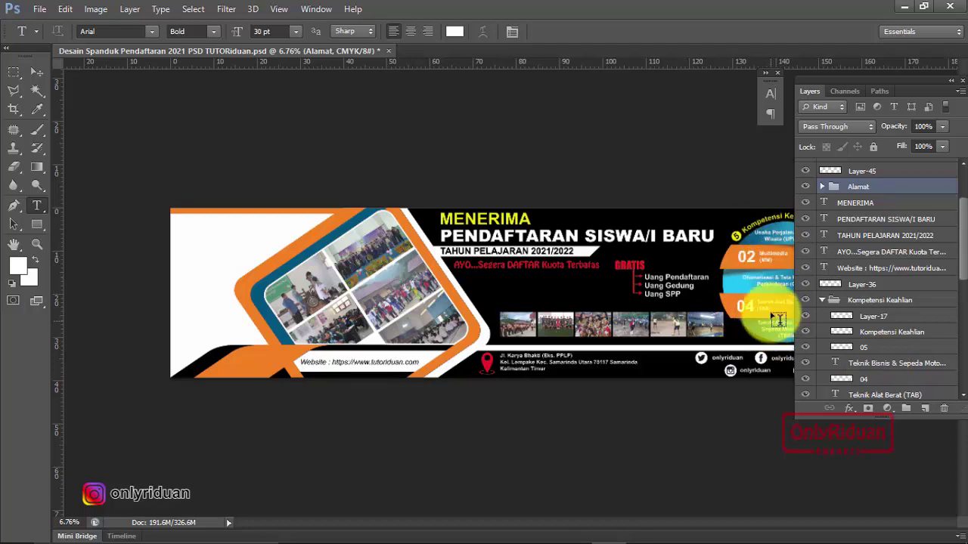
left_click(823, 301)
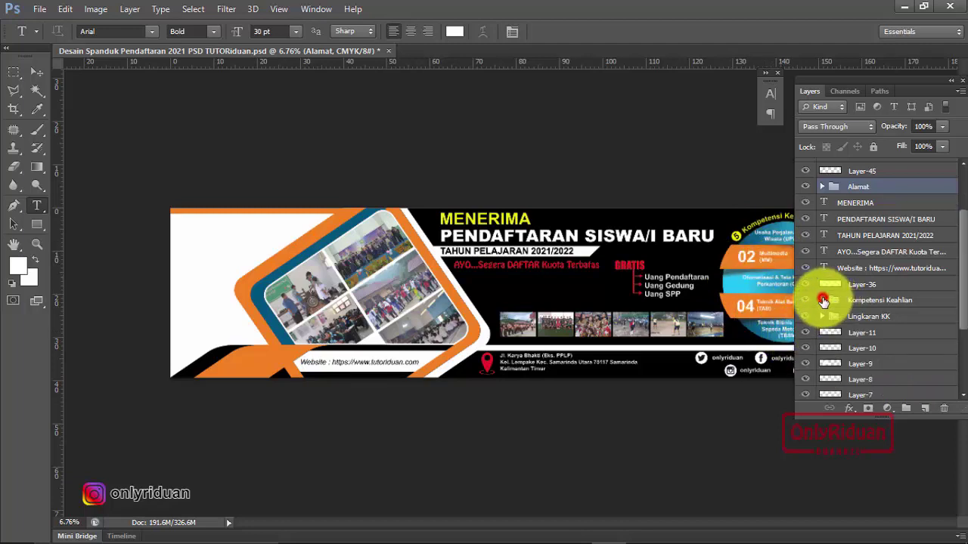
left_click(879, 269)
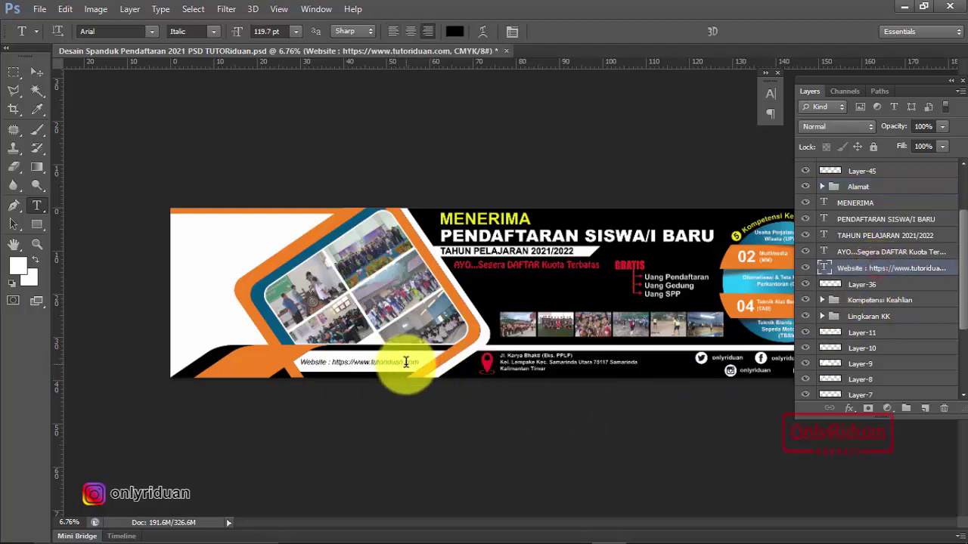
Step: Test-move the Layer-1 stripe graphic, undo it, and open the File menu
key("v")
left_click(467, 189)
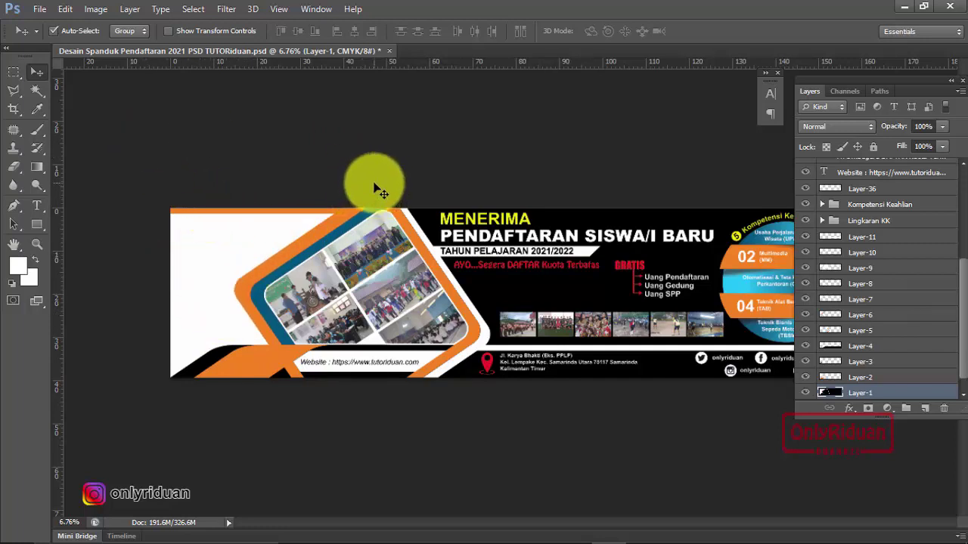
left_click(62, 28)
left_click(55, 31)
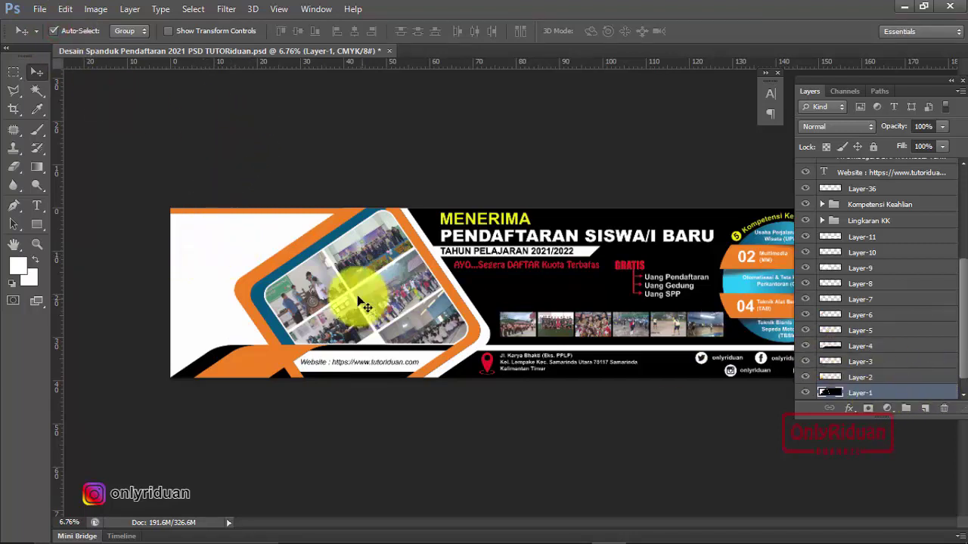
left_click_drag(218, 251, 209, 229)
key("ctrl+z")
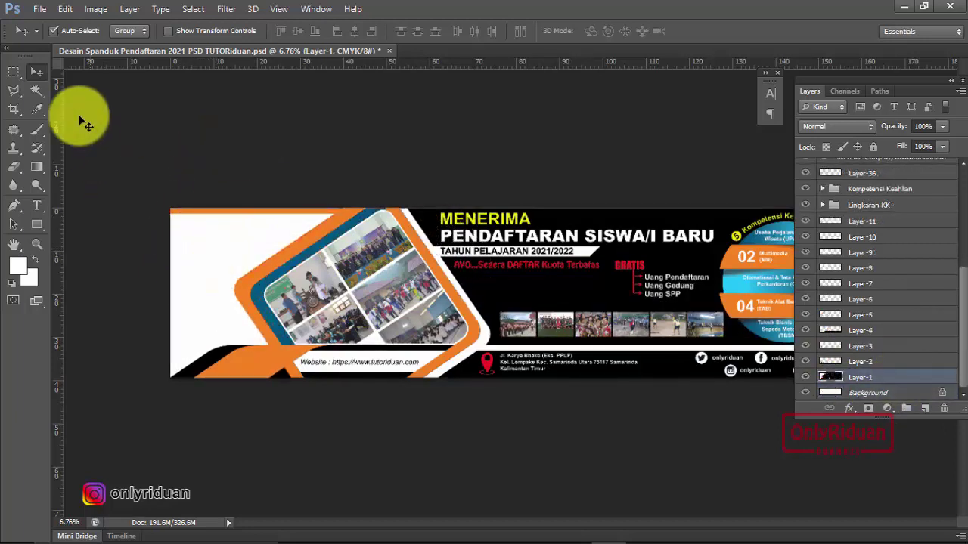
left_click(36, 14)
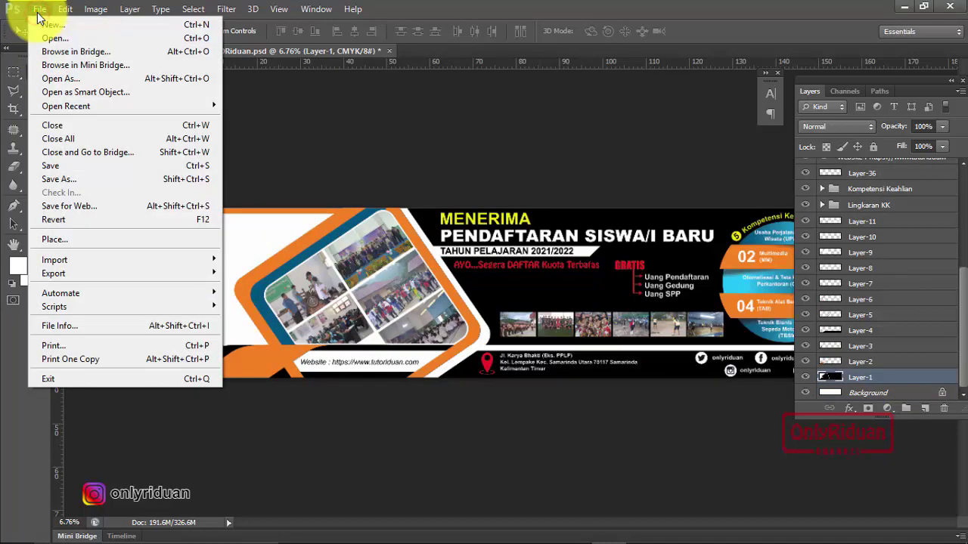
Step: Place Gambar 1.jpg into the banner and enlarge it
left_click(61, 239)
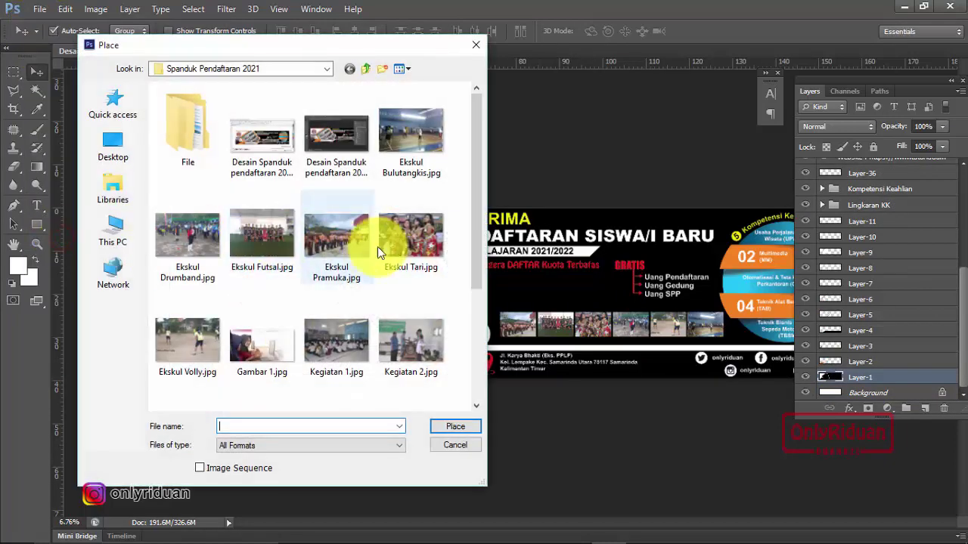
scroll(378, 238, "down", 3)
left_click(278, 174)
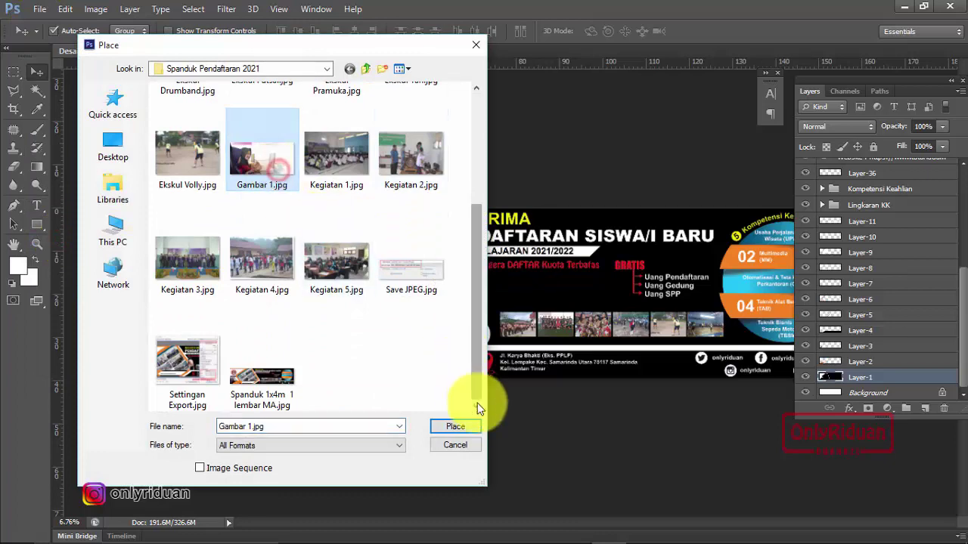
left_click(456, 428)
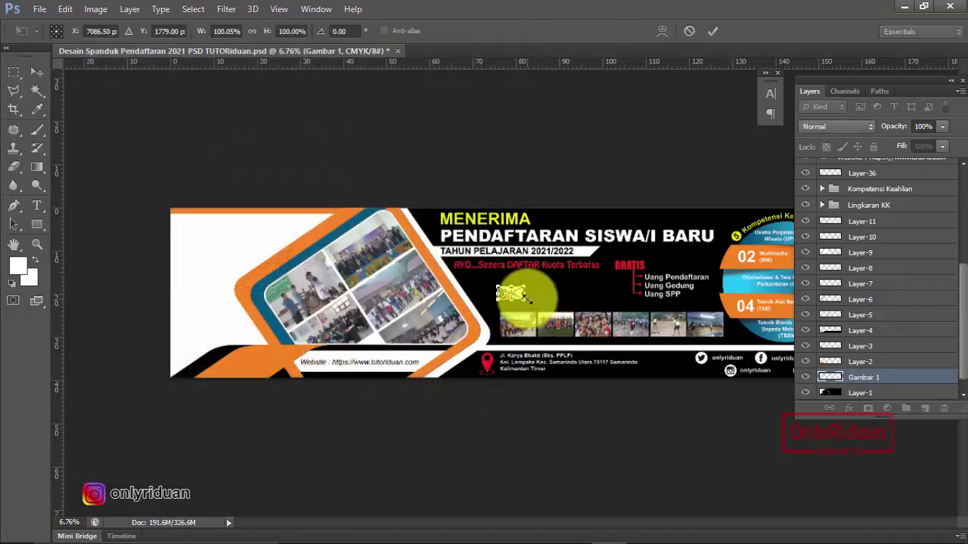
left_click_drag(527, 301, 642, 417)
left_click_drag(595, 301, 261, 311)
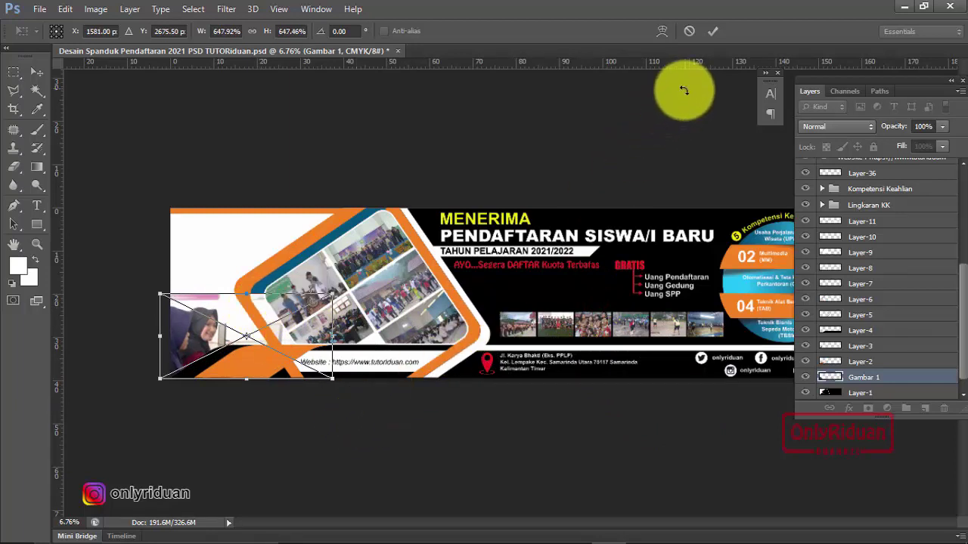
left_click(709, 32)
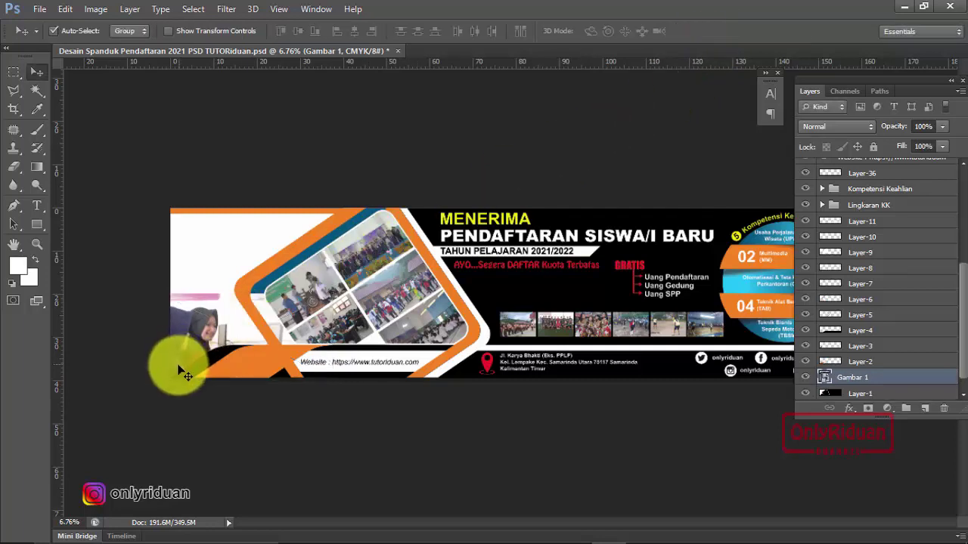
Step: Move the photo into the bottom-left corner and add a layer mask
mouse_move(179, 367)
left_mouse_down()
mouse_move(222, 301)
mouse_move(226, 332)
left_mouse_up()
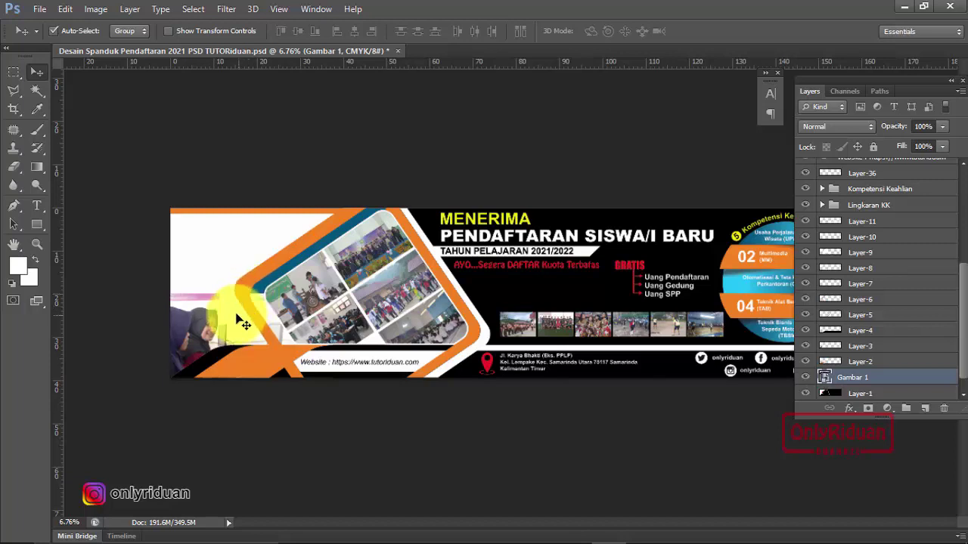
left_click_drag(236, 317, 223, 326)
left_click(859, 381)
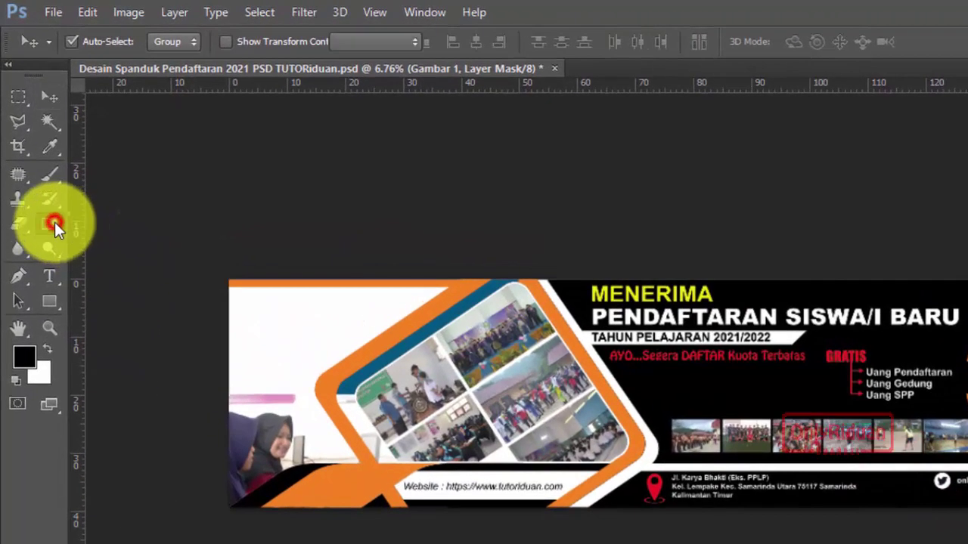
Step: Draw a gradient on Gambar 1's mask to fade the photo's edge
left_click_drag(54, 222, 91, 219)
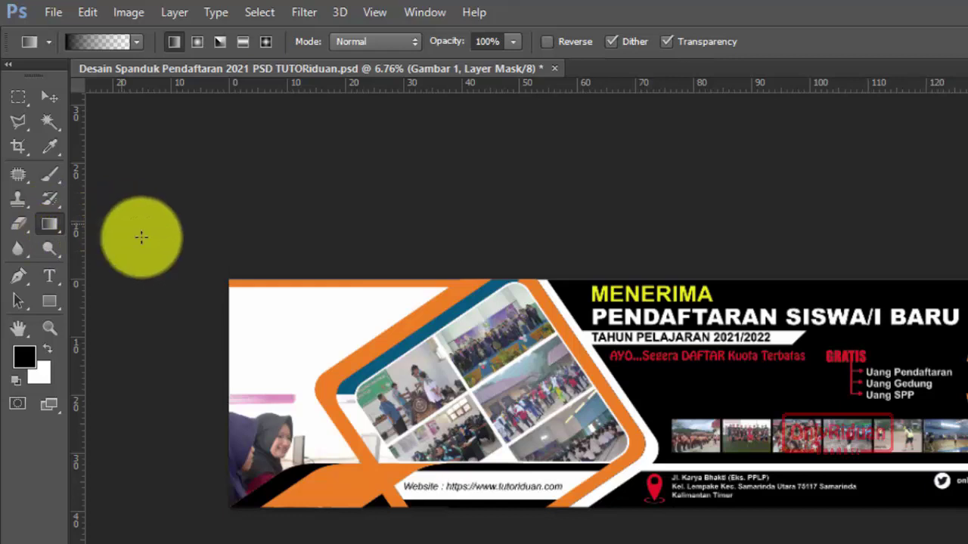
mouse_move(303, 443)
left_mouse_down()
mouse_move(305, 398)
mouse_move(298, 443)
mouse_move(313, 411)
mouse_move(304, 431)
mouse_move(388, 447)
mouse_move(338, 451)
left_mouse_up()
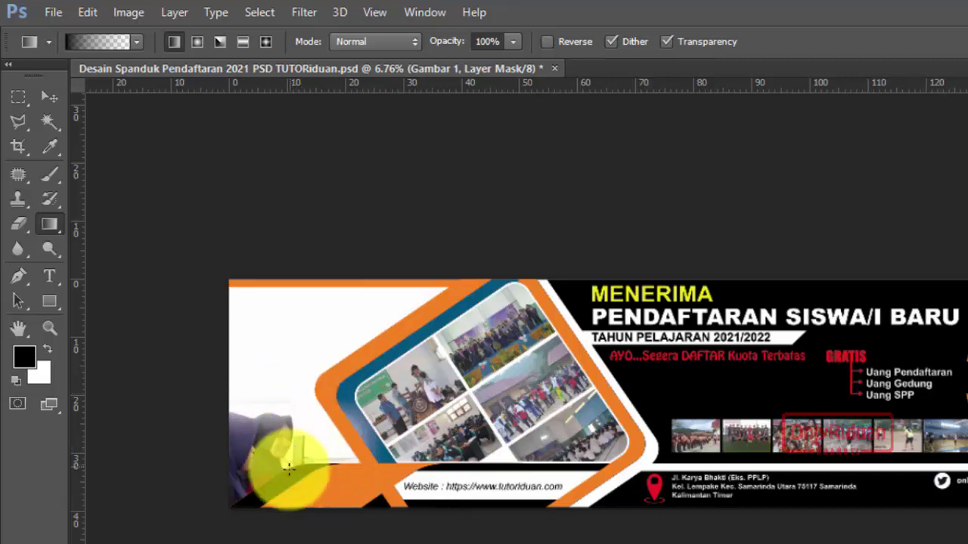
left_click_drag(338, 451, 336, 443)
Step: Switch to the Move tool, then make the Gradient Tool active again
left_click(50, 97)
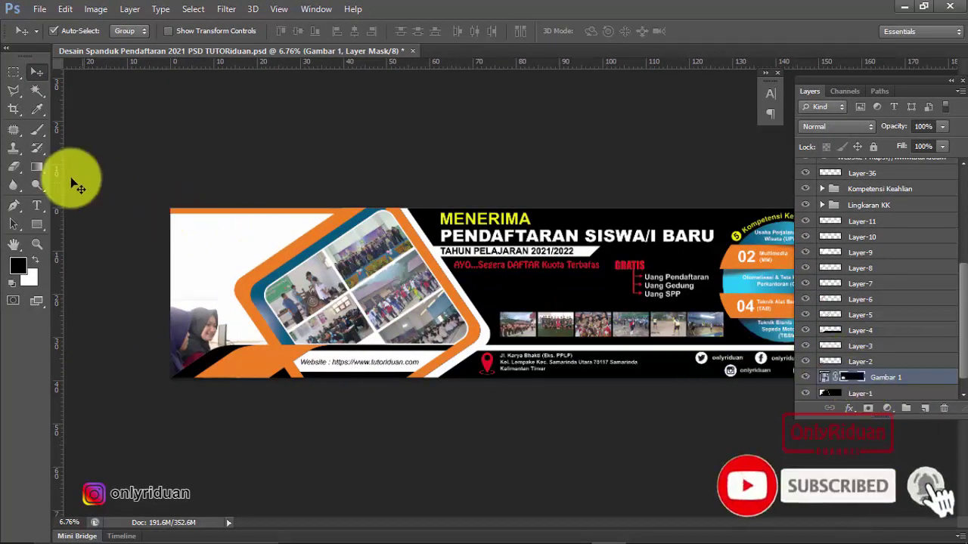
left_click_drag(43, 167, 108, 168)
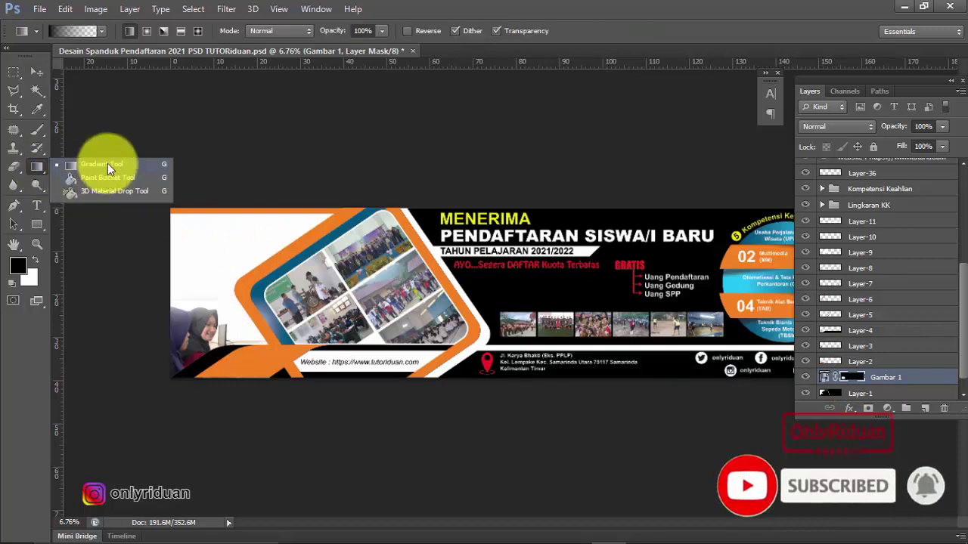
left_click(107, 164)
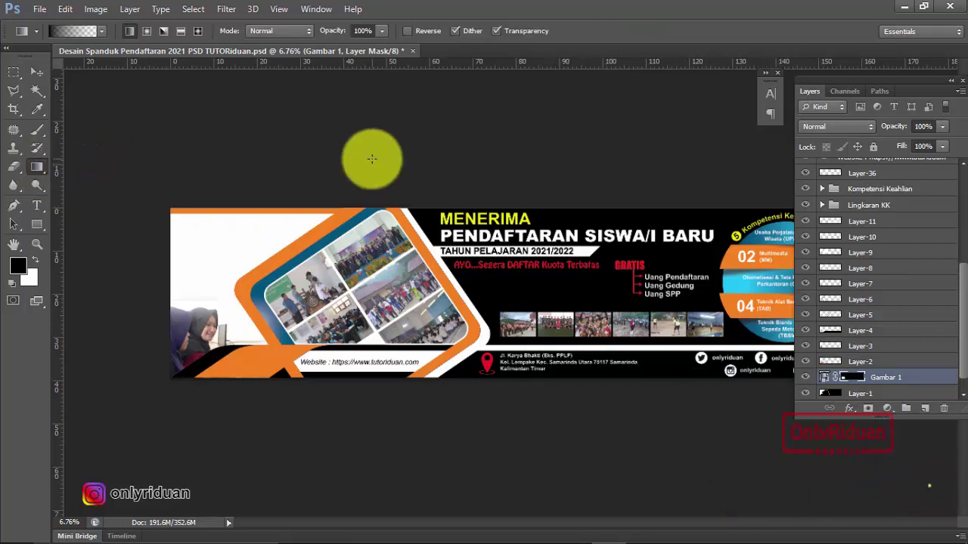
scroll(371, 151, "down", 3)
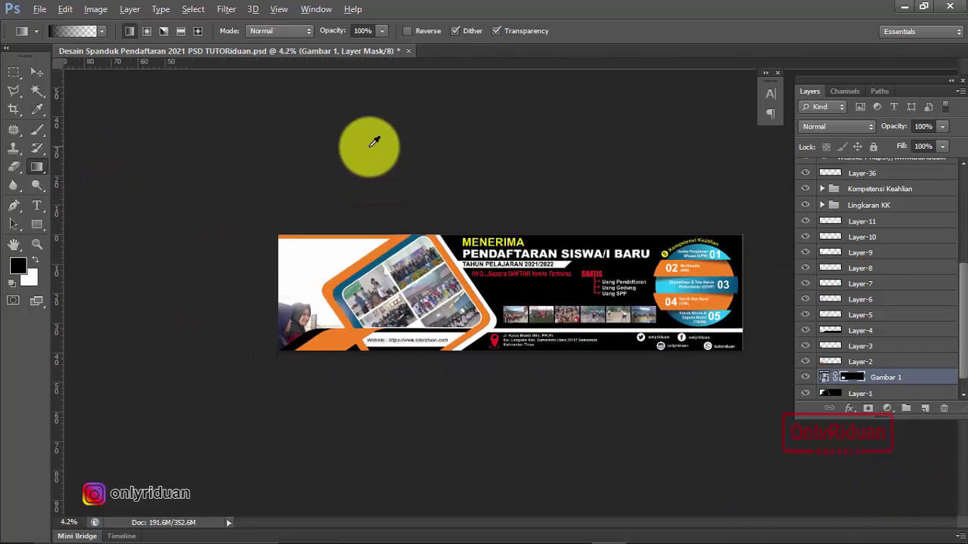
scroll(502, 223, "up", 2)
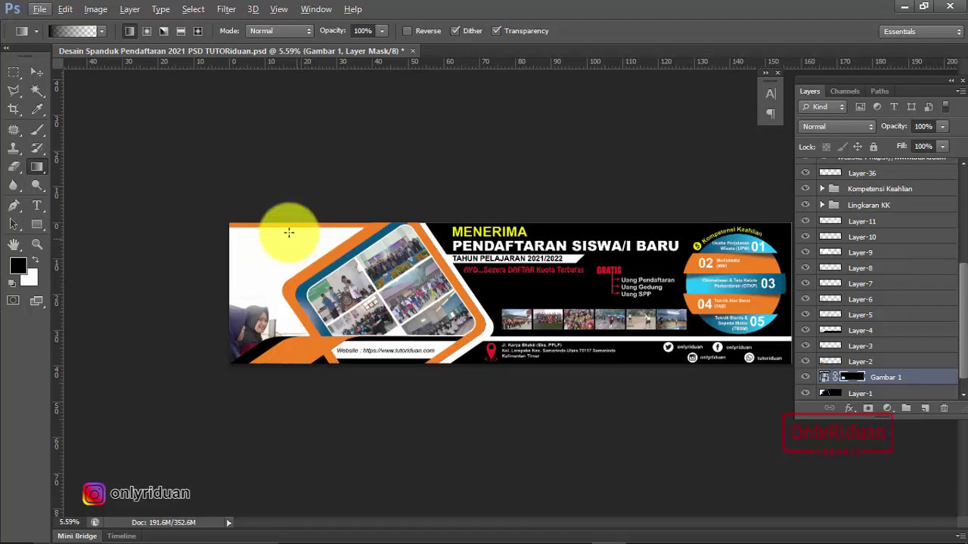
Step: Save a JPEG copy of the banner named Spanduk1x4m.jpg in the PSD folder
left_click(39, 9)
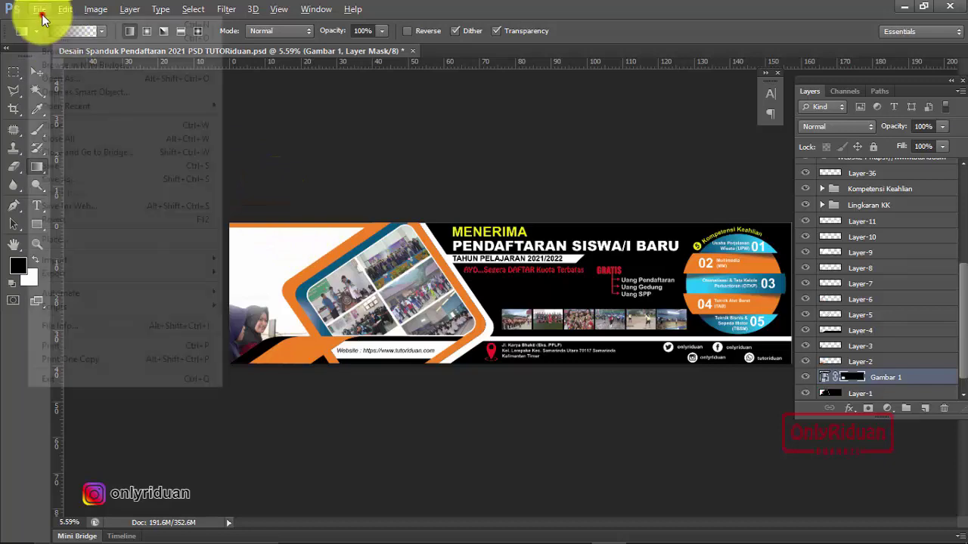
left_click(58, 178)
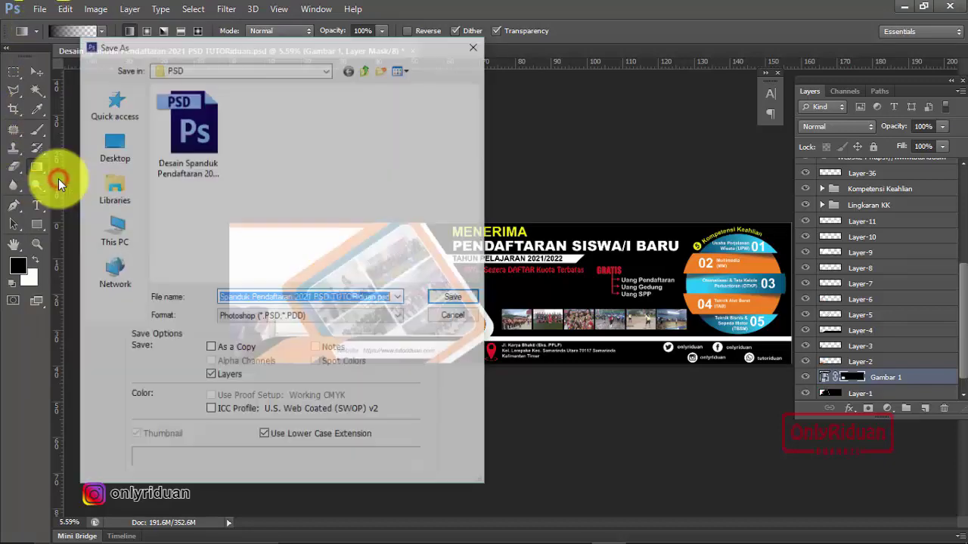
left_click(280, 316)
scroll(279, 318, "up", 2)
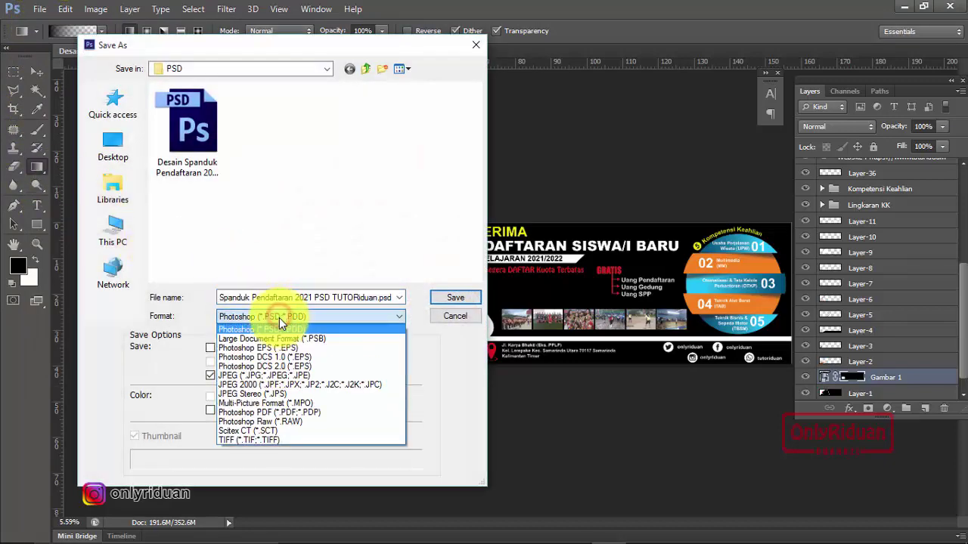
scroll(280, 318, "up", 1)
left_click(279, 369)
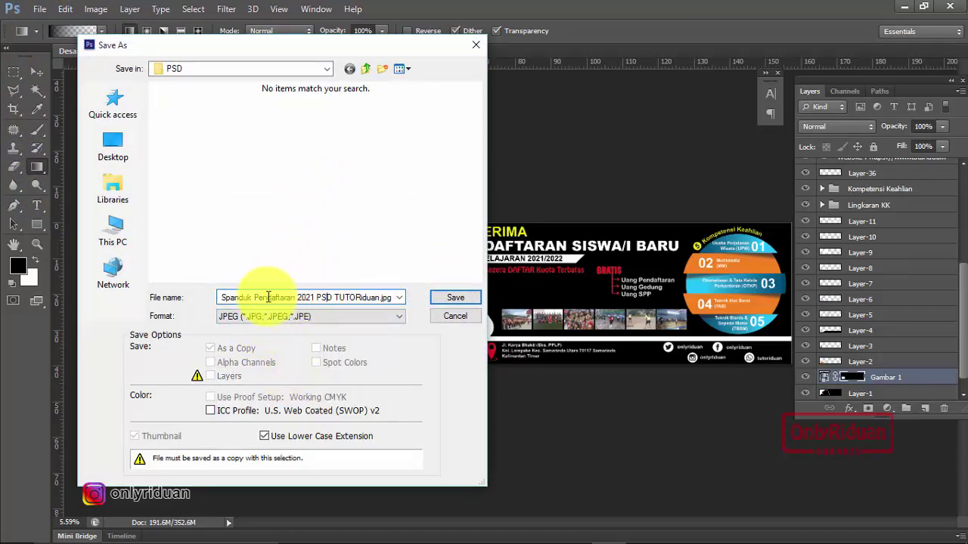
left_click_drag(255, 297, 376, 297)
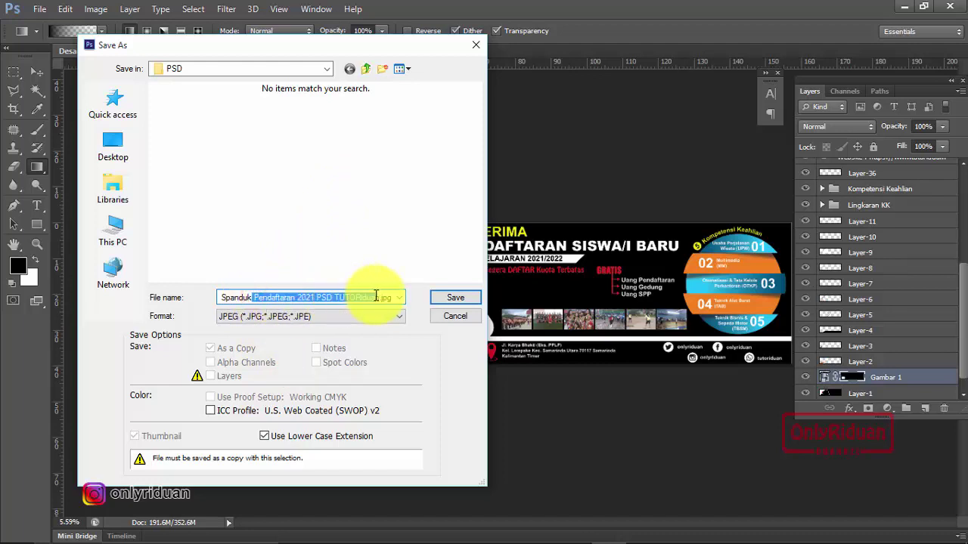
left_click_drag(380, 295, 375, 251)
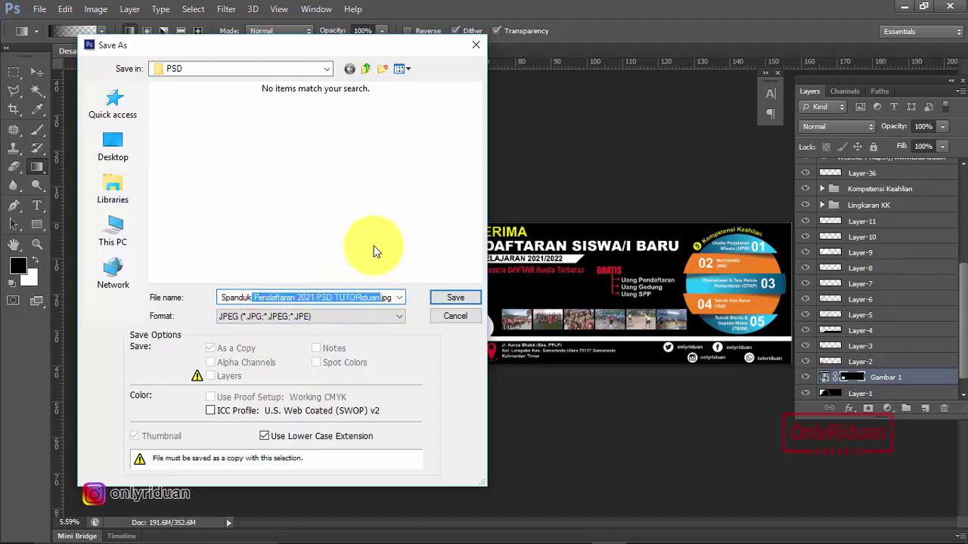
type("1x4")
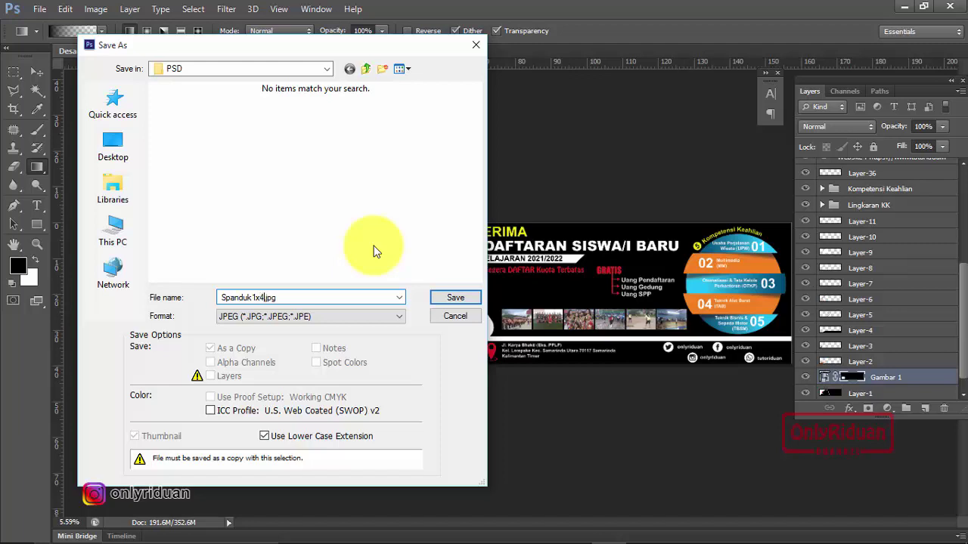
type("m")
left_click(449, 297)
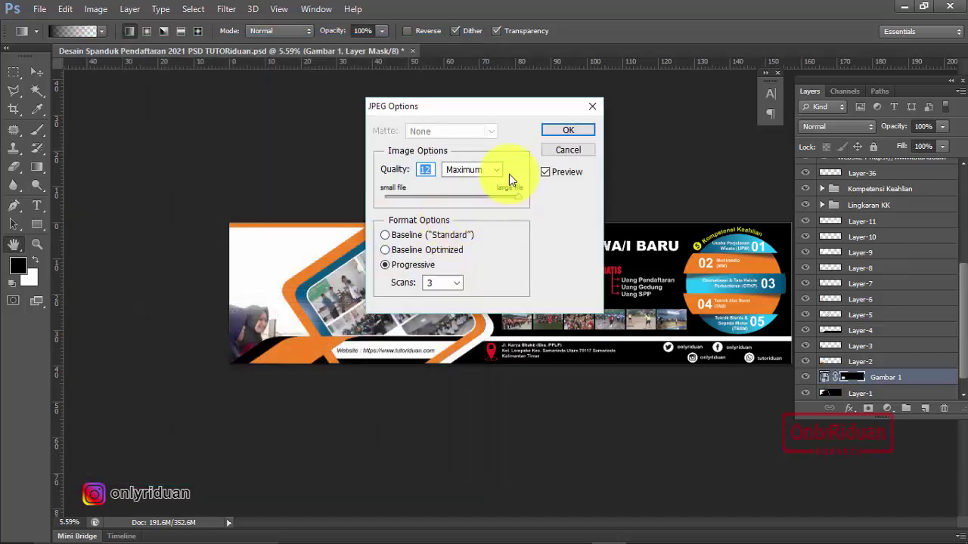
Step: Set JPEG quality to 11 (Maximum) and confirm the save
left_click_drag(501, 107, 420, 114)
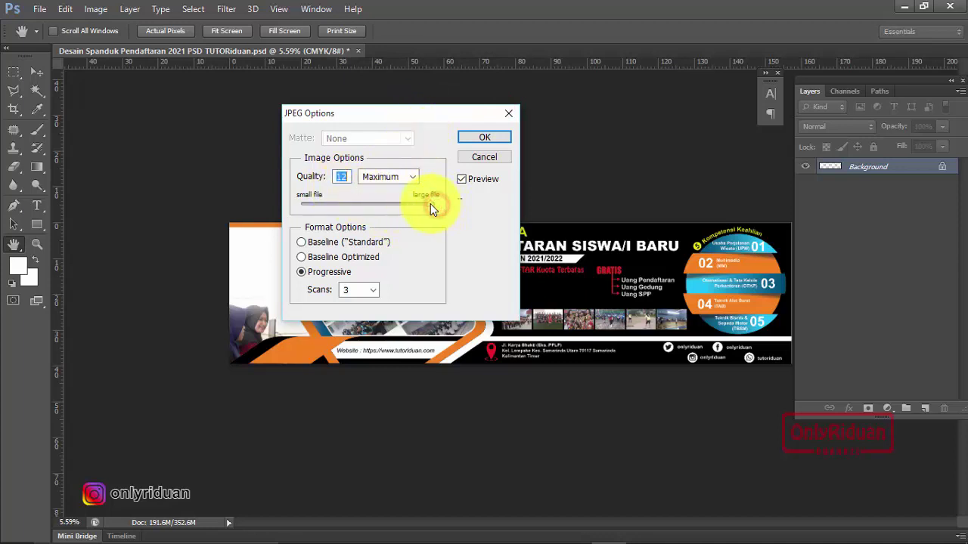
left_click(341, 175)
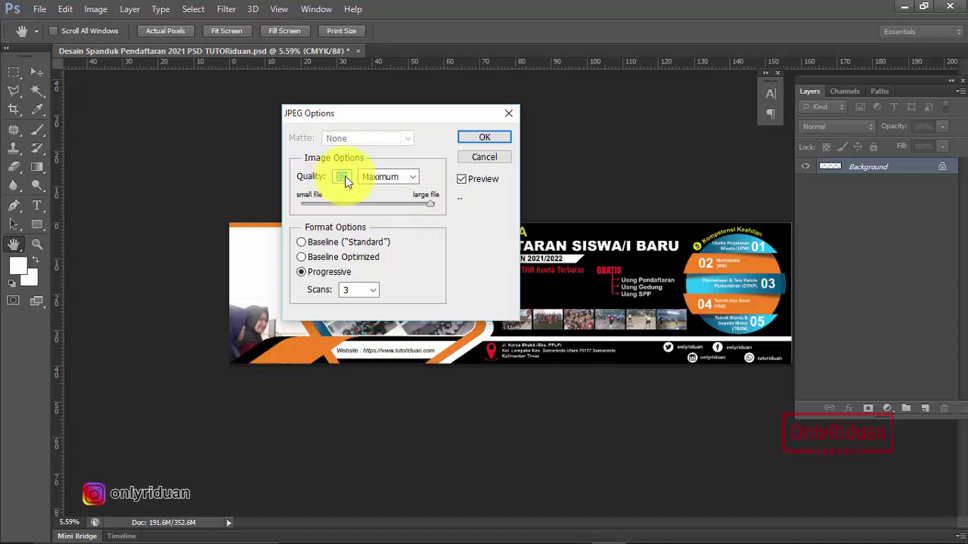
type("1")
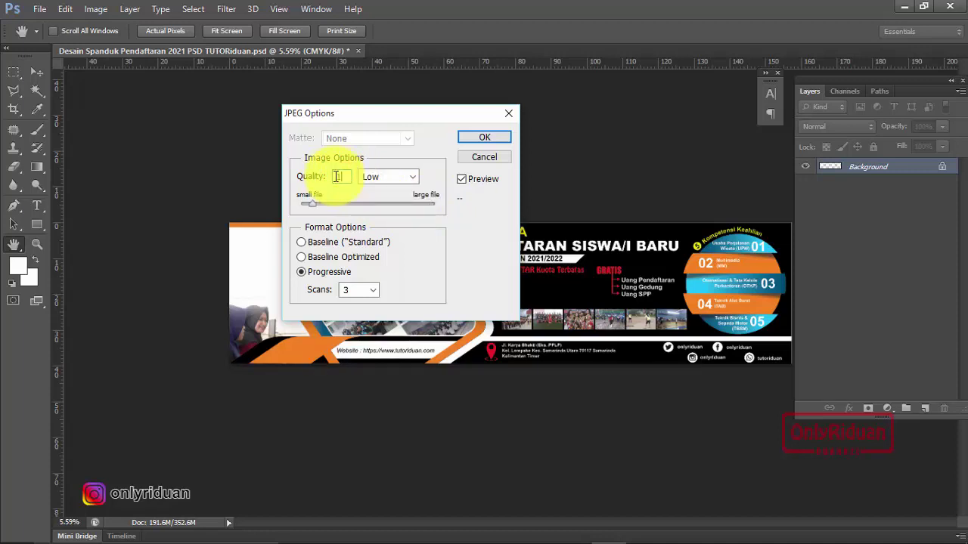
type("0")
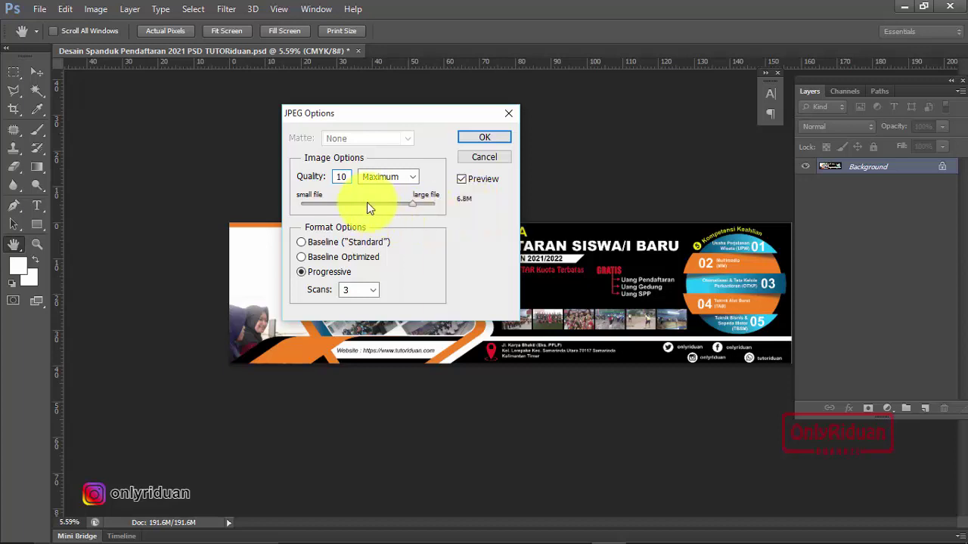
left_click(346, 176)
left_click_drag(329, 177, 322, 179)
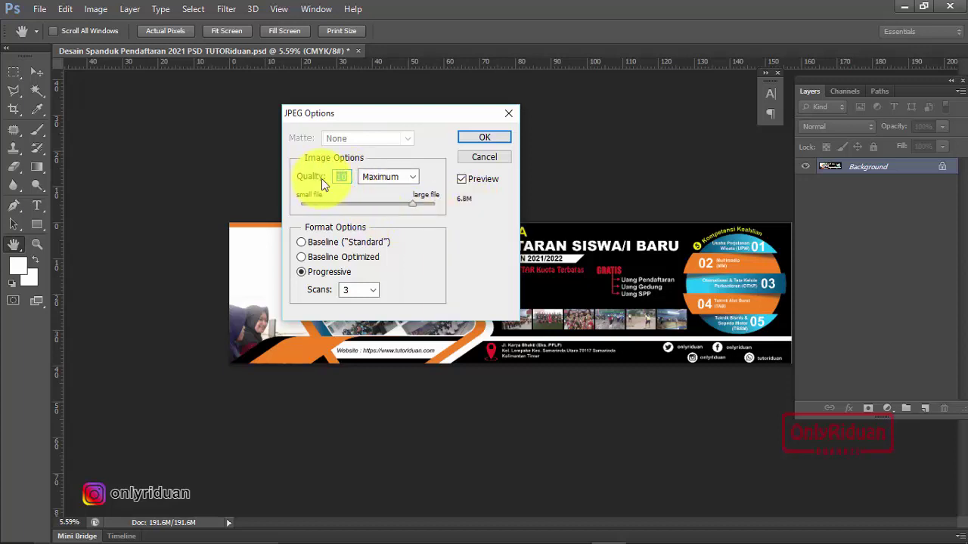
type("11")
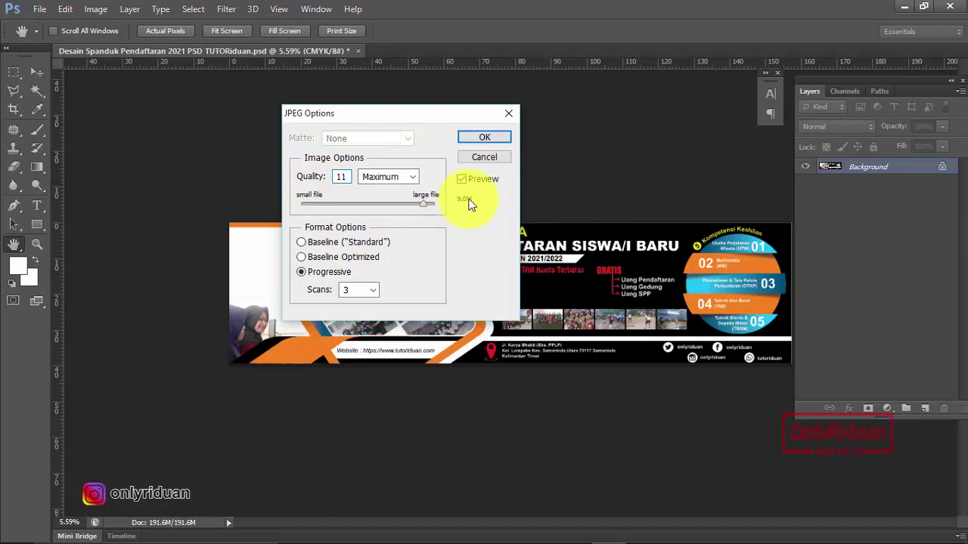
left_click(500, 141)
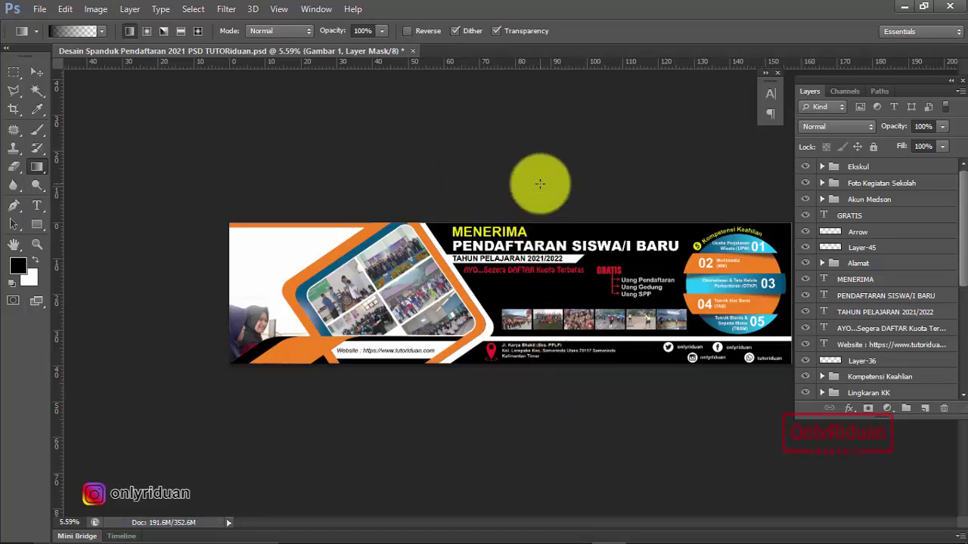
Step: Confirm the 9.16 MB JPG in File > PSD, then minimize Explorer and Photoshop
left_click(366, 531)
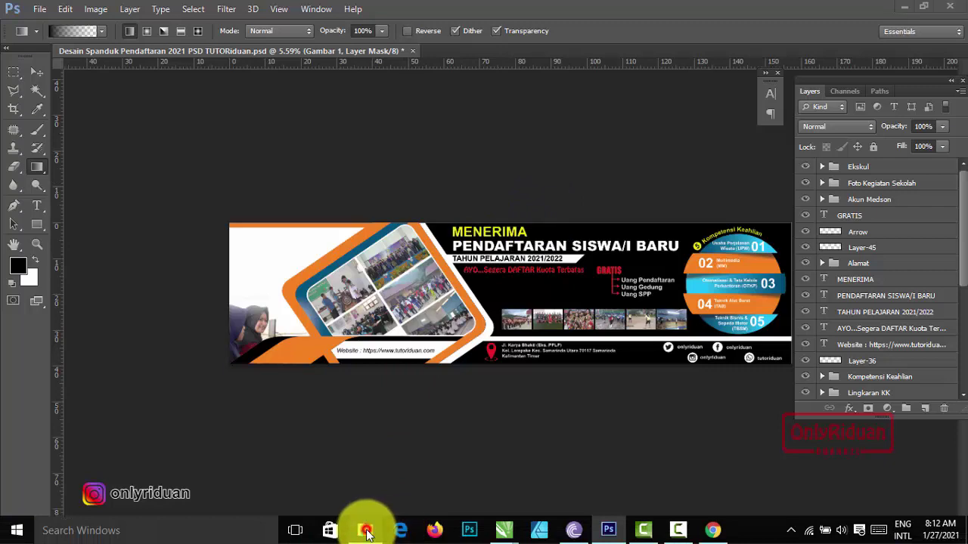
double_click(390, 146)
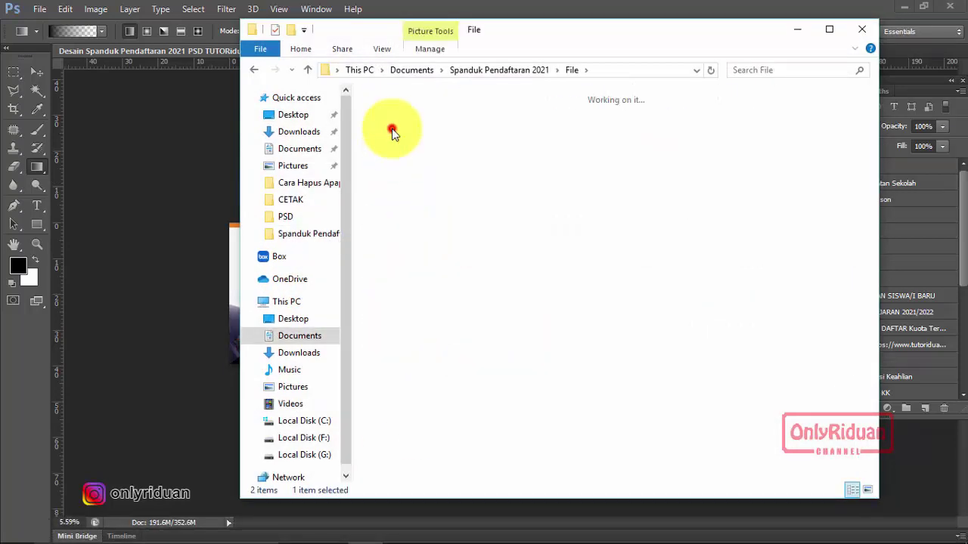
double_click(392, 132)
mouse_move(571, 143)
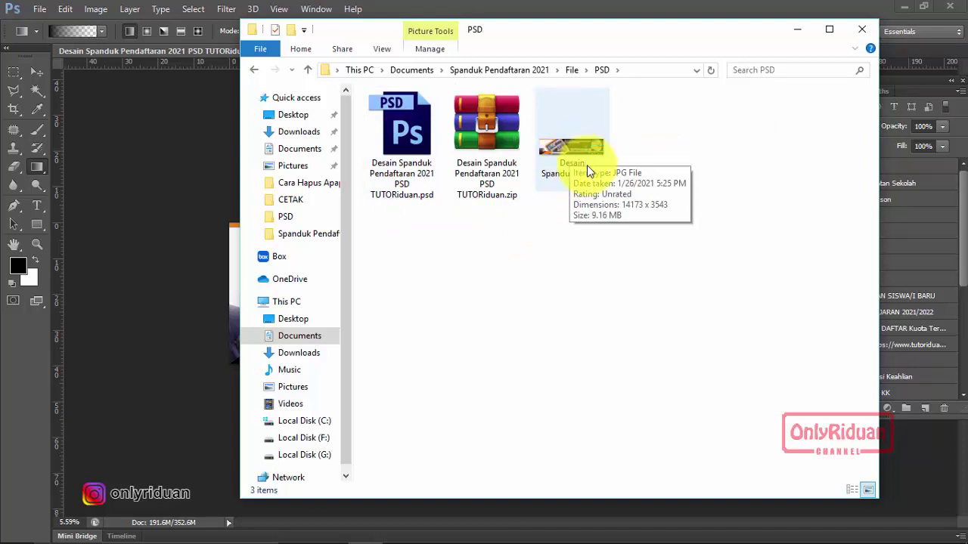
left_click(797, 29)
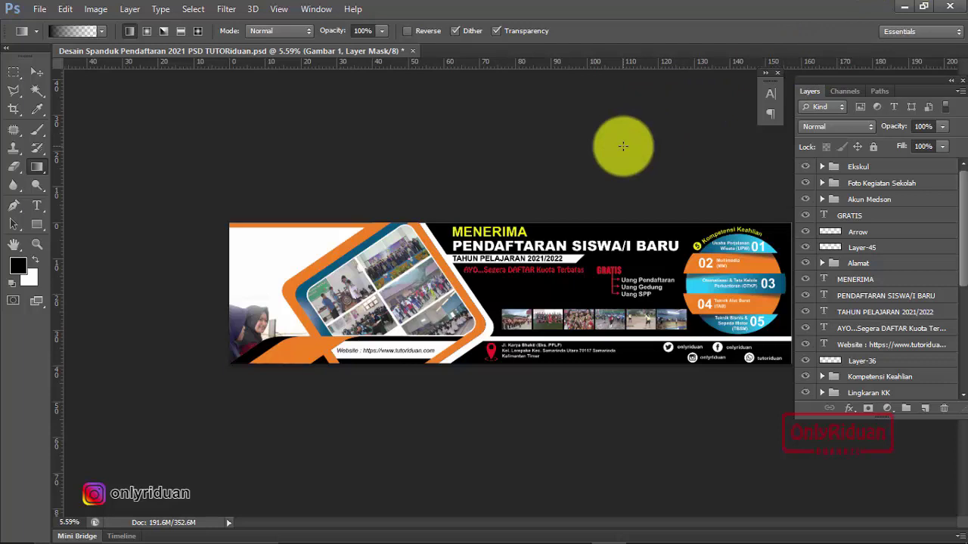
left_click(903, 7)
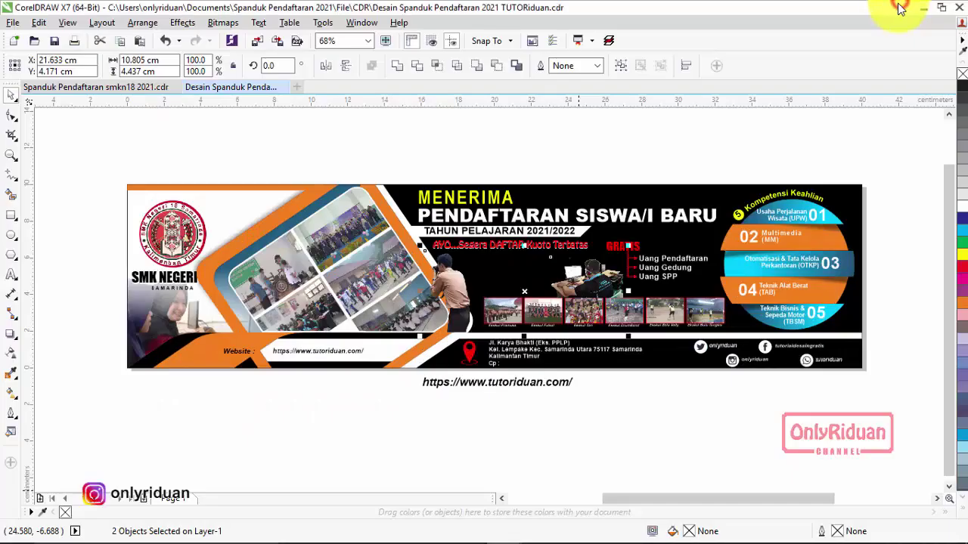